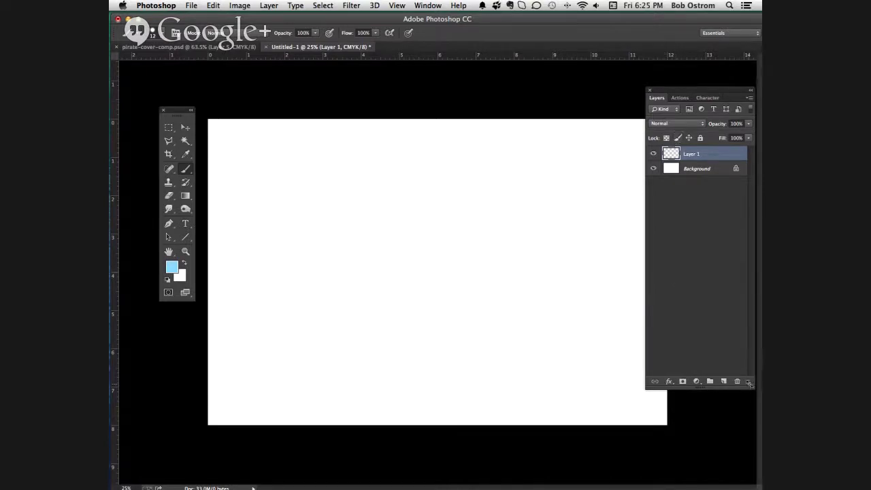
# - Shorten the Layers panel, move it to the top right, and fit the canvas on screen
pyautogui.moveTo(752, 383); pyautogui.dragTo(751, 201)
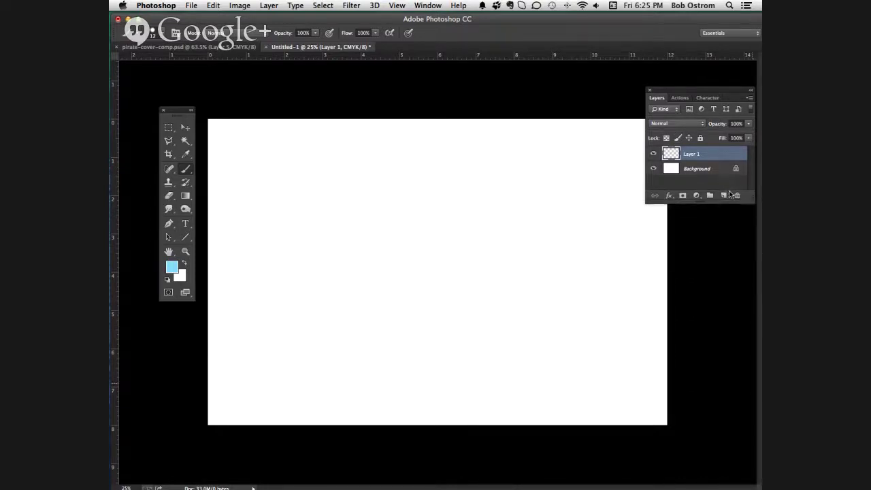
pyautogui.moveTo(668, 93); pyautogui.dragTo(674, 56)
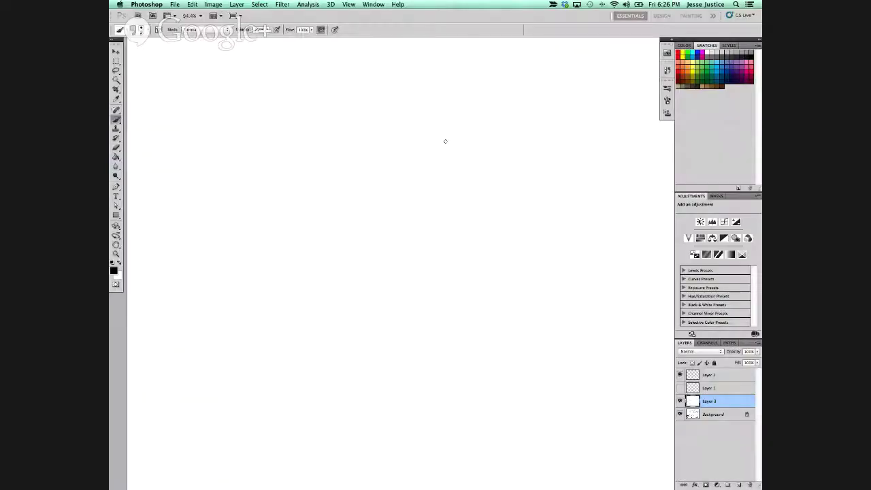
pyautogui.press('super+minus')
pyautogui.press('super+0')
pyautogui.press('super+1')
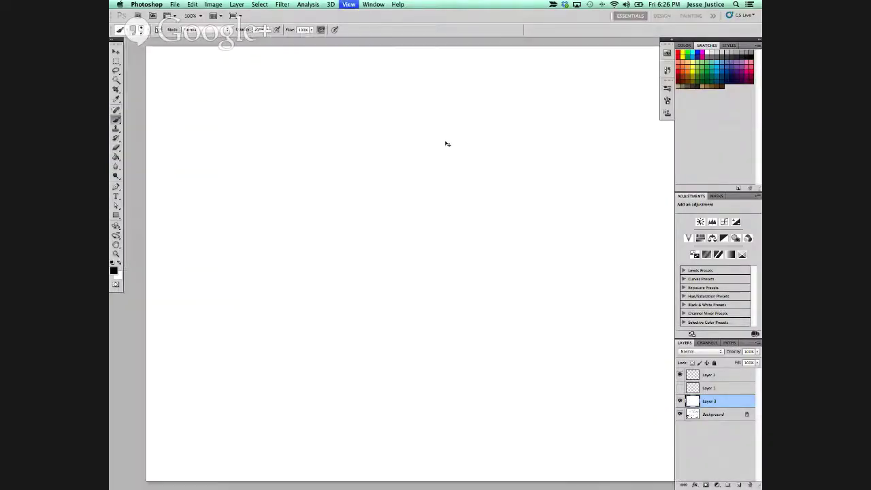
pyautogui.press('super+0')
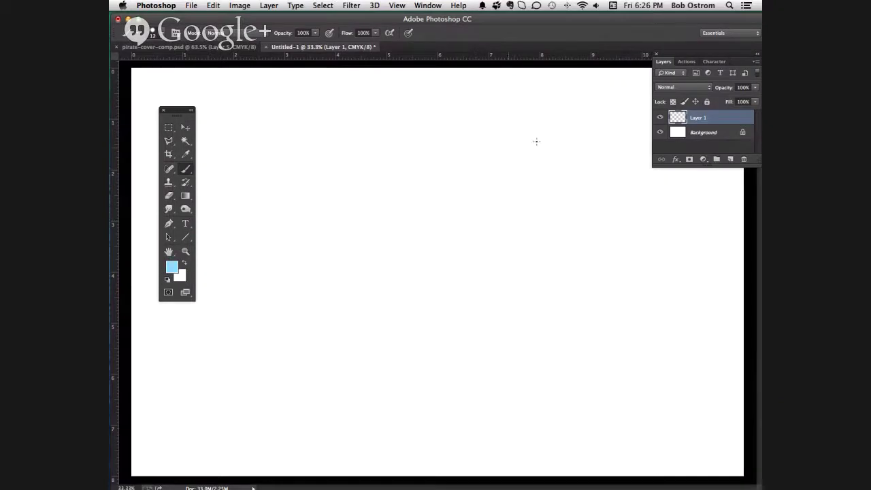
# - Sketch a looping light-blue oval near the top of the canvas
pyautogui.moveTo(479, 145)
pyautogui.mouseDown()
pyautogui.moveTo(515, 199)
pyautogui.moveTo(592, 150)
pyautogui.moveTo(536, 115)
pyautogui.moveTo(462, 177)
pyautogui.moveTo(584, 126)
pyautogui.moveTo(468, 148)
pyautogui.moveTo(506, 213)
pyautogui.moveTo(514, 126)
pyautogui.mouseUp()
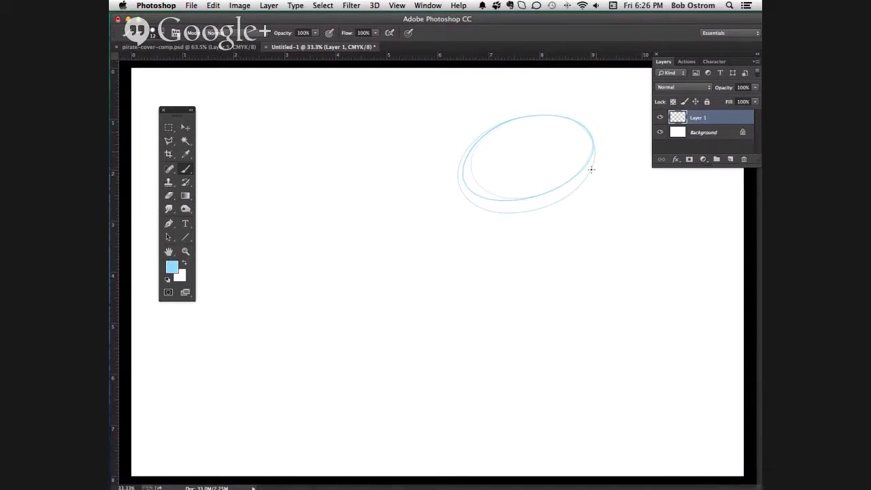
pyautogui.press('super+equal')
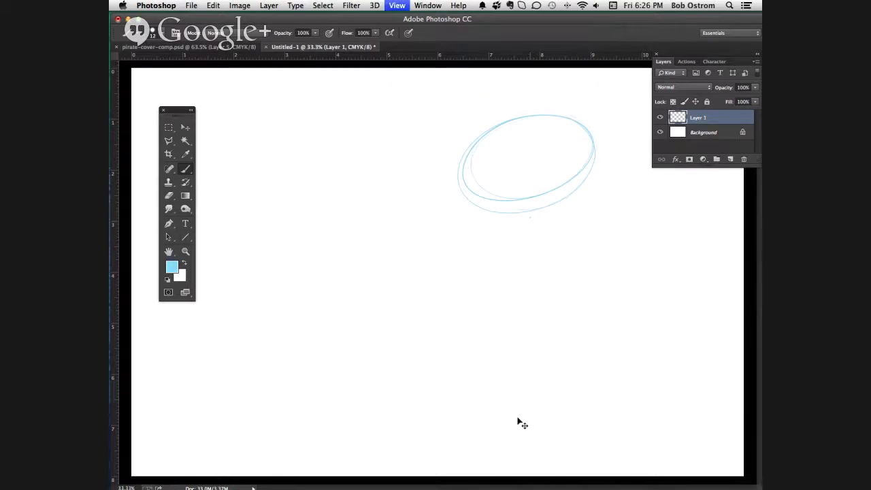
pyautogui.press('super+minus')
pyautogui.press('super+minus')
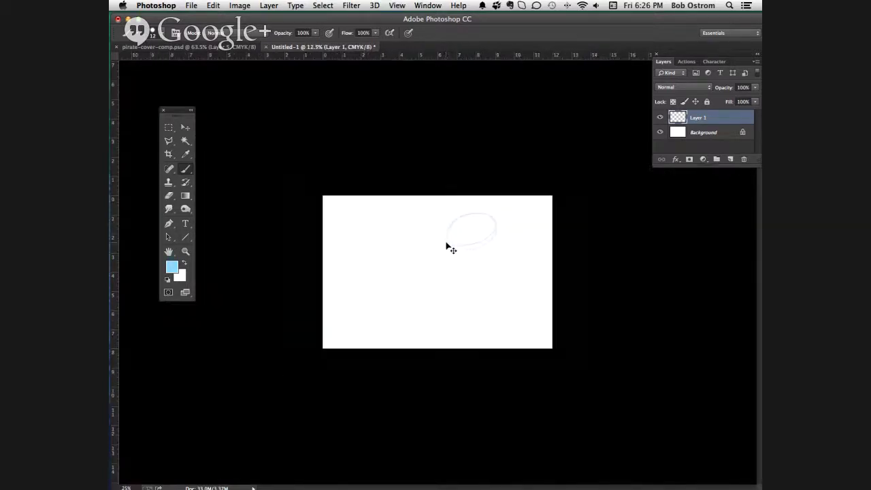
pyautogui.press('super+equal')
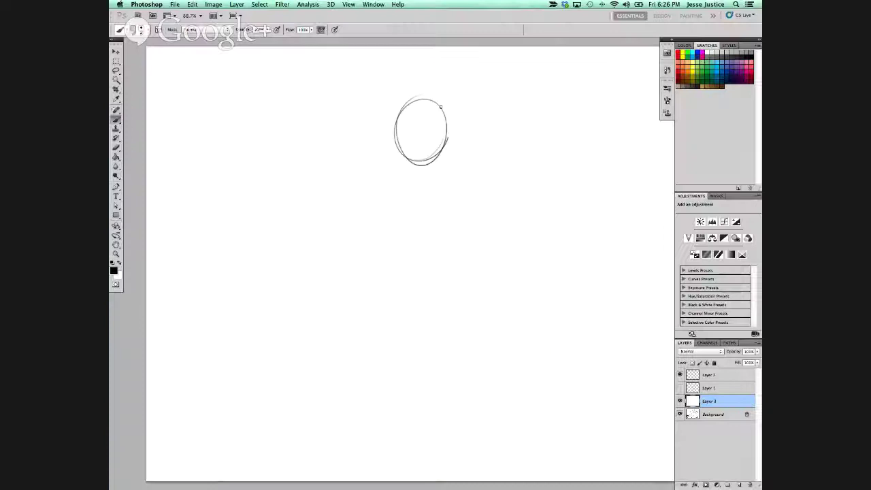
pyautogui.moveTo(440, 107); pyautogui.dragTo(443, 169)
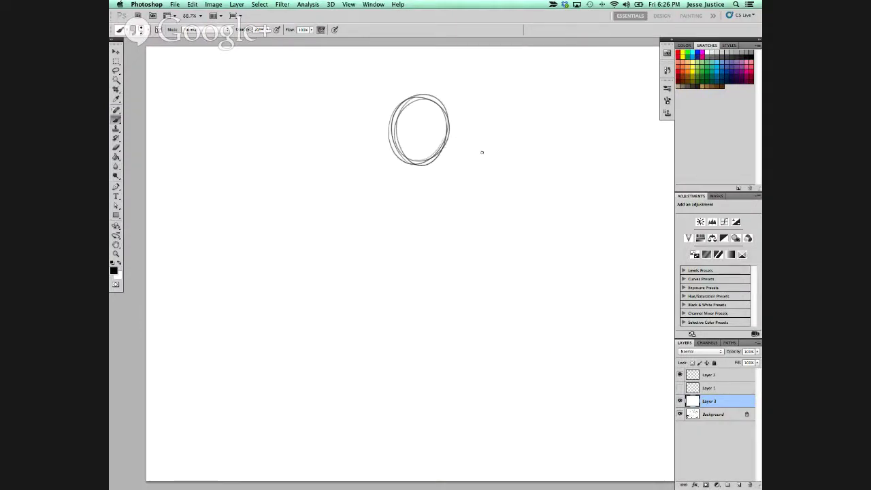
# - Sketch the tapering body sides, shoulders, bottom curve and belt edge below the oval
pyautogui.moveTo(463, 138)
pyautogui.mouseDown()
pyautogui.moveTo(504, 178)
pyautogui.moveTo(481, 190)
pyautogui.mouseUp()
pyautogui.moveTo(446, 149); pyautogui.dragTo(486, 193)
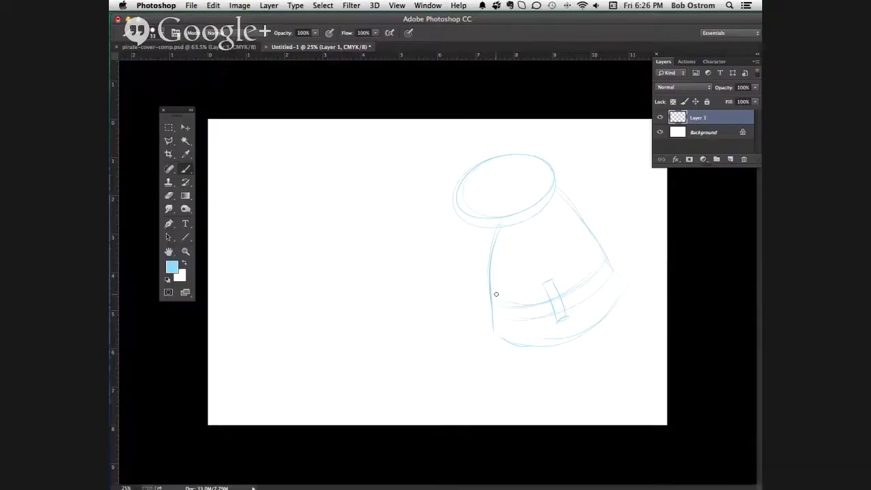
pyautogui.moveTo(497, 225); pyautogui.dragTo(498, 305)
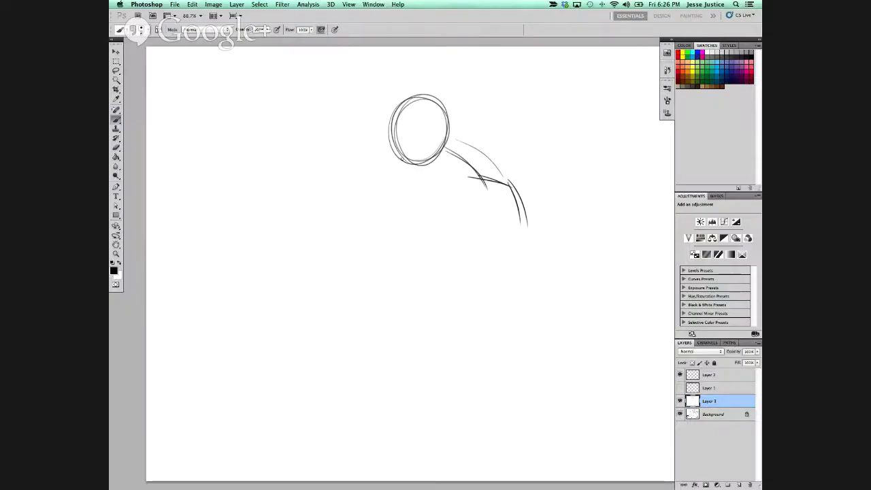
pyautogui.moveTo(404, 158)
pyautogui.mouseDown()
pyautogui.moveTo(356, 210)
pyautogui.moveTo(336, 191)
pyautogui.moveTo(328, 238)
pyautogui.mouseUp()
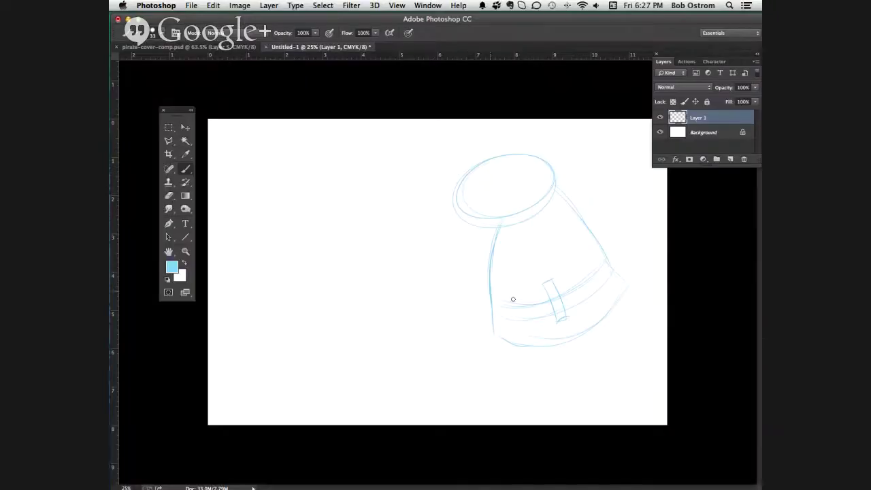
pyautogui.moveTo(598, 324)
pyautogui.mouseDown()
pyautogui.moveTo(538, 354)
pyautogui.moveTo(604, 316)
pyautogui.moveTo(538, 350)
pyautogui.mouseUp()
pyautogui.moveTo(548, 187)
pyautogui.mouseDown()
pyautogui.moveTo(616, 285)
pyautogui.moveTo(597, 243)
pyautogui.moveTo(603, 254)
pyautogui.moveTo(590, 277)
pyautogui.moveTo(621, 258)
pyautogui.moveTo(578, 304)
pyautogui.mouseUp()
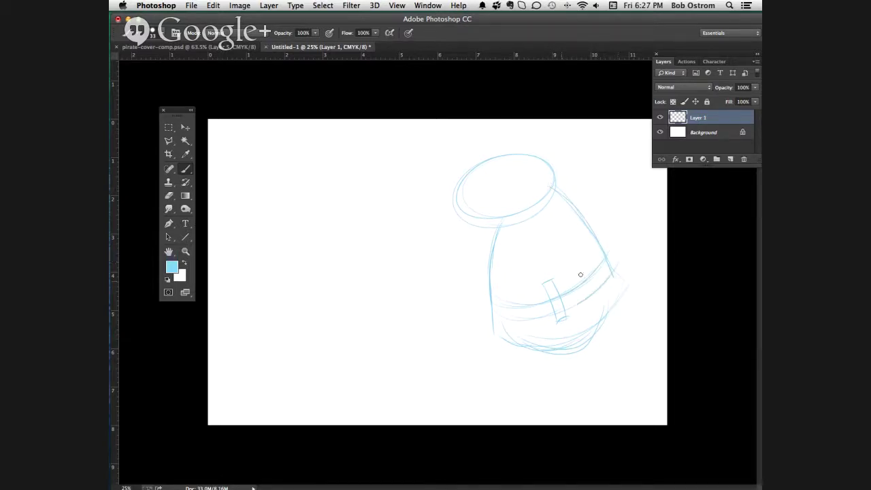
pyautogui.moveTo(596, 264); pyautogui.dragTo(500, 302)
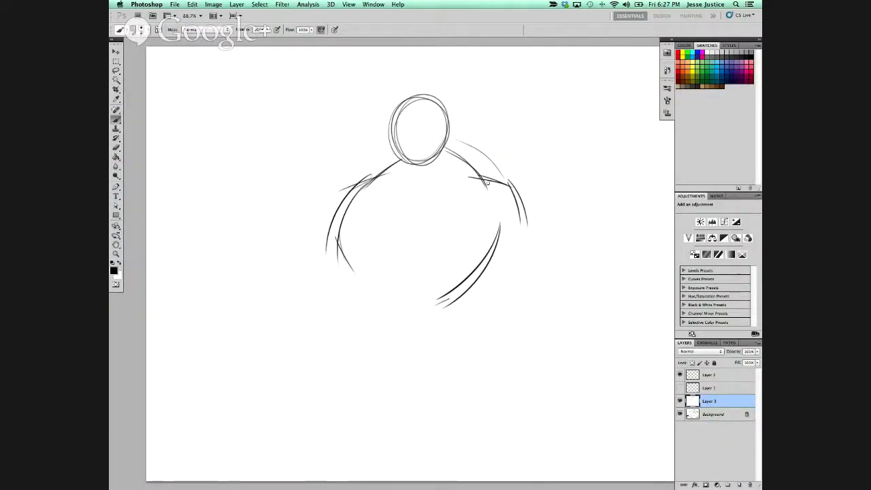
# - Sketch the chest stroke, right arm outline and bicep curve on the black figure
pyautogui.moveTo(415, 181); pyautogui.dragTo(484, 184)
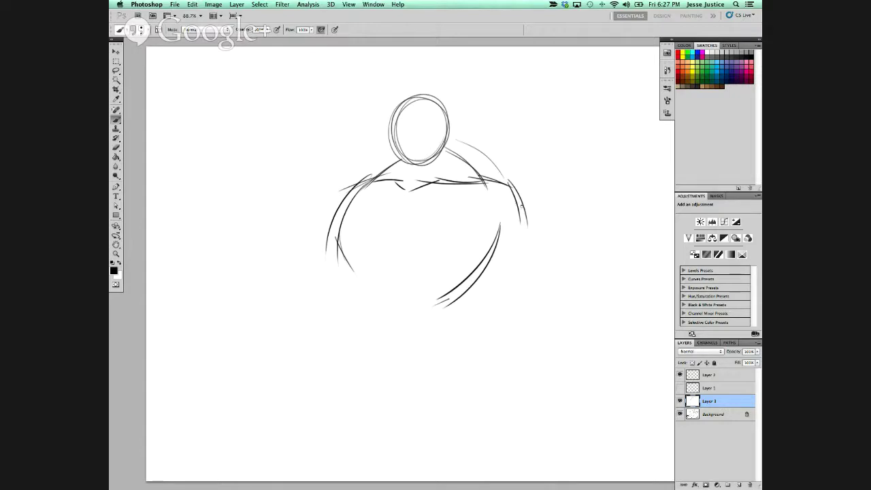
pyautogui.moveTo(514, 203)
pyautogui.mouseDown()
pyautogui.moveTo(552, 253)
pyautogui.moveTo(542, 285)
pyautogui.moveTo(534, 286)
pyautogui.moveTo(497, 243)
pyautogui.moveTo(557, 272)
pyautogui.mouseUp()
pyautogui.moveTo(488, 228)
pyautogui.mouseDown()
pyautogui.moveTo(499, 248)
pyautogui.moveTo(470, 248)
pyautogui.mouseUp()
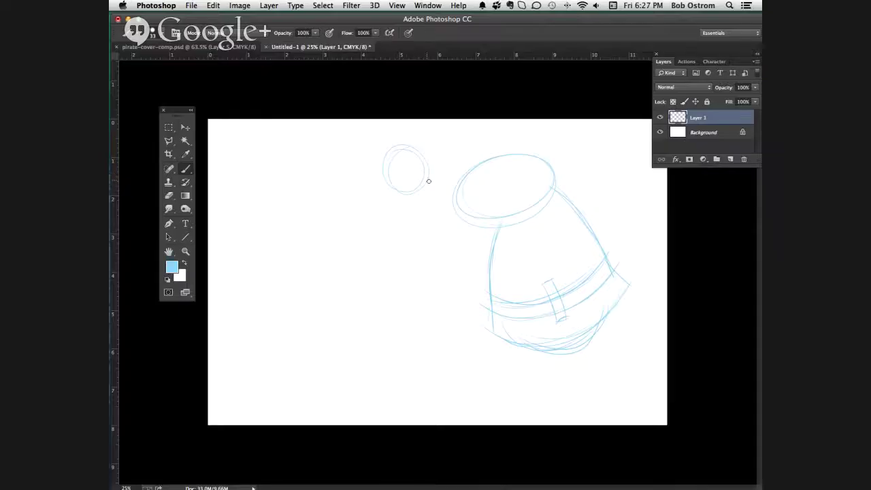
pyautogui.moveTo(419, 153)
pyautogui.mouseDown()
pyautogui.moveTo(393, 150)
pyautogui.moveTo(402, 161)
pyautogui.moveTo(409, 163)
pyautogui.moveTo(395, 147)
pyautogui.moveTo(405, 171)
pyautogui.mouseUp()
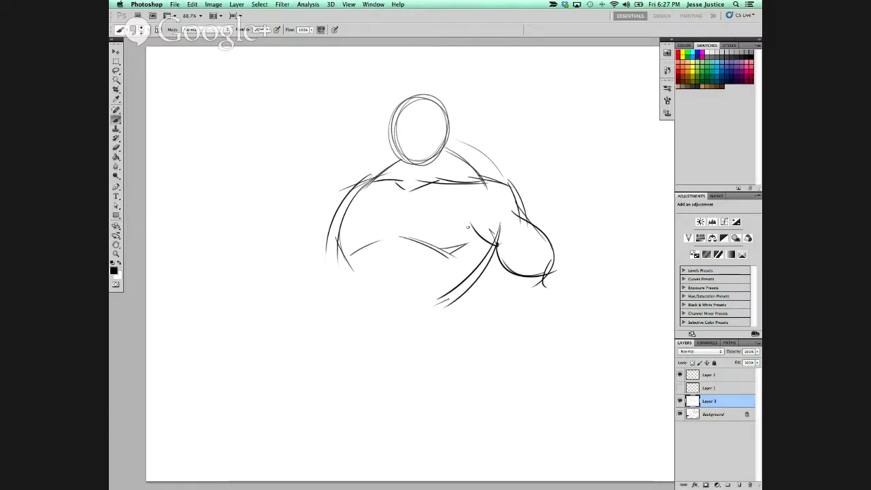
# - Draw the figure's left side and a doubled round belly bottom
pyautogui.moveTo(361, 250)
pyautogui.mouseDown()
pyautogui.moveTo(345, 277)
pyautogui.moveTo(351, 253)
pyautogui.moveTo(343, 283)
pyautogui.moveTo(387, 363)
pyautogui.mouseUp()
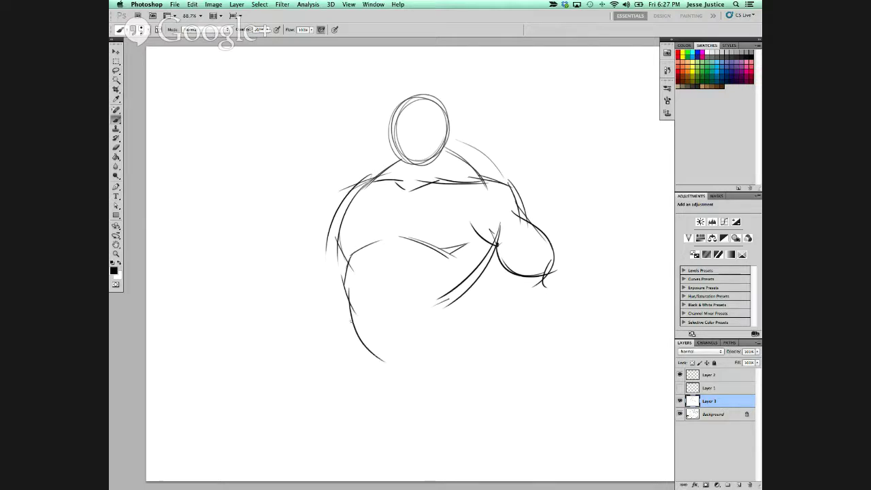
pyautogui.moveTo(349, 312); pyautogui.dragTo(449, 334)
pyautogui.moveTo(464, 282); pyautogui.dragTo(441, 354)
pyautogui.moveTo(348, 319); pyautogui.dragTo(439, 350)
pyautogui.moveTo(394, 373); pyautogui.dragTo(443, 343)
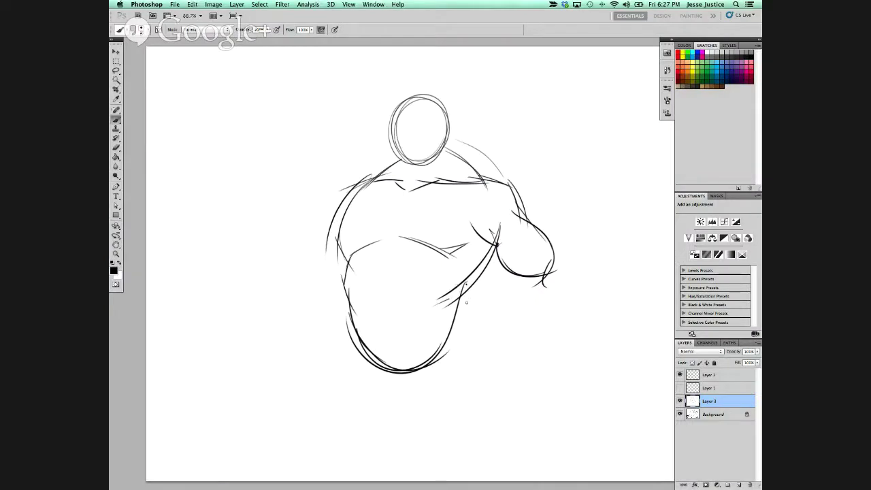
# - Sketch the legs below the torso and the lower-right torso stroke
pyautogui.moveTo(359, 340); pyautogui.dragTo(323, 403)
pyautogui.moveTo(333, 356)
pyautogui.mouseDown()
pyautogui.moveTo(370, 387)
pyautogui.moveTo(425, 380)
pyautogui.mouseUp()
pyautogui.moveTo(368, 375)
pyautogui.mouseDown()
pyautogui.moveTo(405, 373)
pyautogui.moveTo(446, 412)
pyautogui.mouseUp()
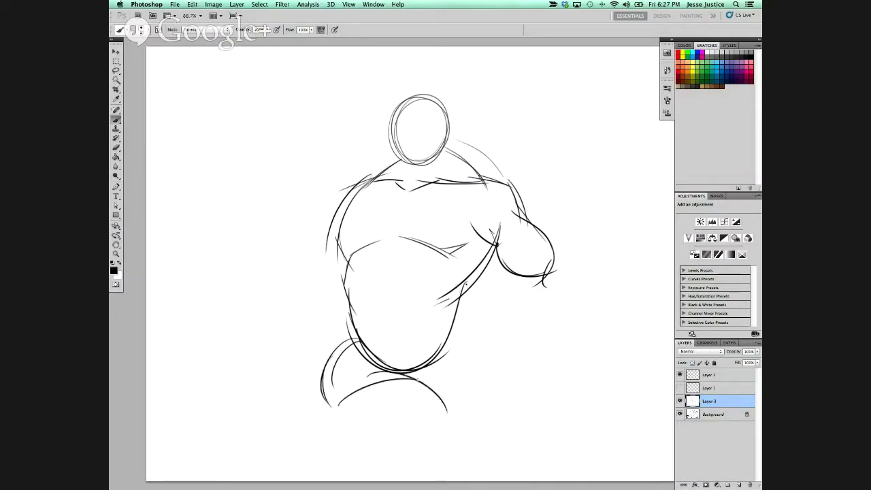
pyautogui.moveTo(415, 372); pyautogui.dragTo(480, 411)
pyautogui.moveTo(450, 330)
pyautogui.mouseDown()
pyautogui.moveTo(481, 384)
pyautogui.moveTo(458, 417)
pyautogui.mouseUp()
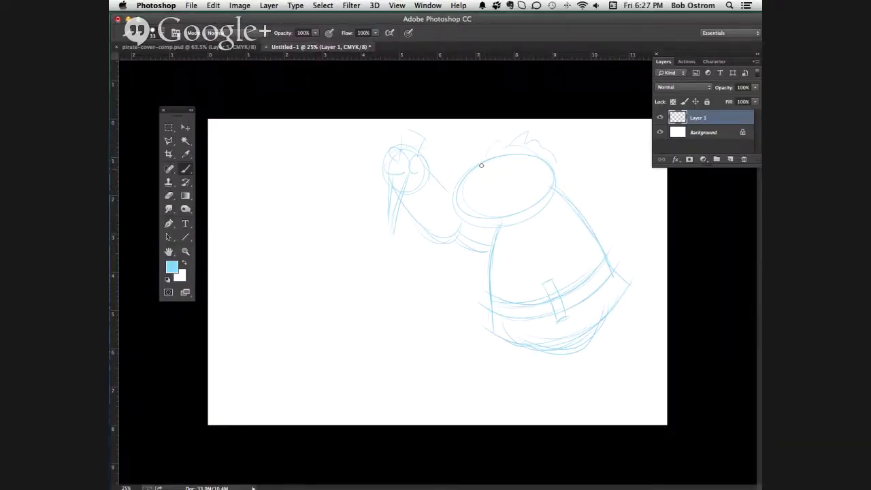
pyautogui.moveTo(453, 172); pyautogui.dragTo(444, 169)
# - Add a light-blue left arm reaching toward the bottom left of the sketch
pyautogui.moveTo(565, 221); pyautogui.dragTo(580, 198)
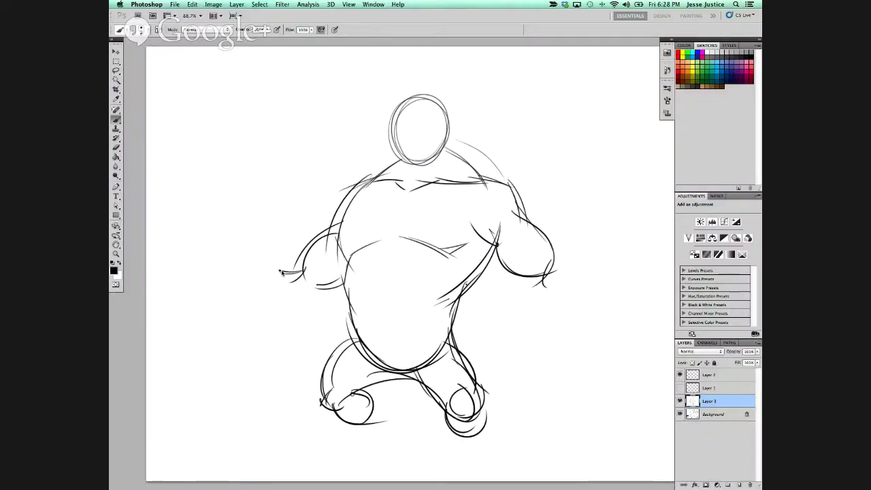
pyautogui.moveTo(285, 273); pyautogui.dragTo(255, 323)
pyautogui.moveTo(286, 271); pyautogui.dragTo(259, 361)
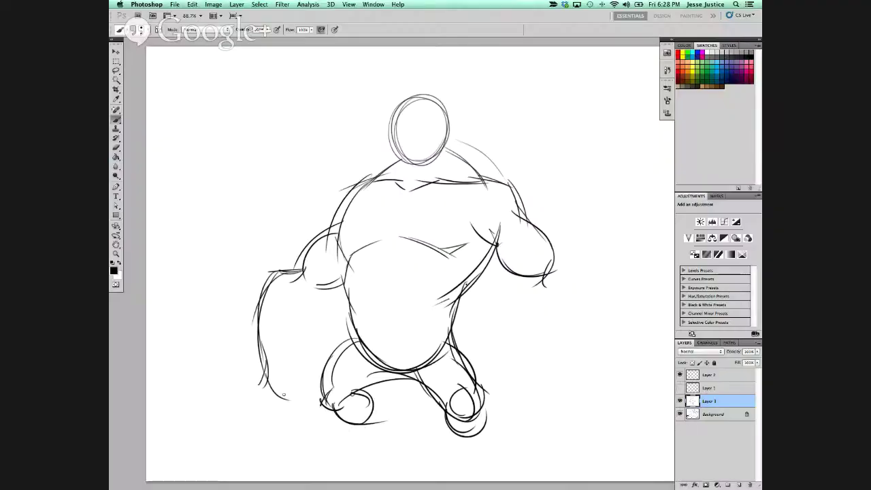
pyautogui.moveTo(292, 383)
pyautogui.mouseDown()
pyautogui.moveTo(265, 408)
pyautogui.moveTo(298, 408)
pyautogui.mouseUp()
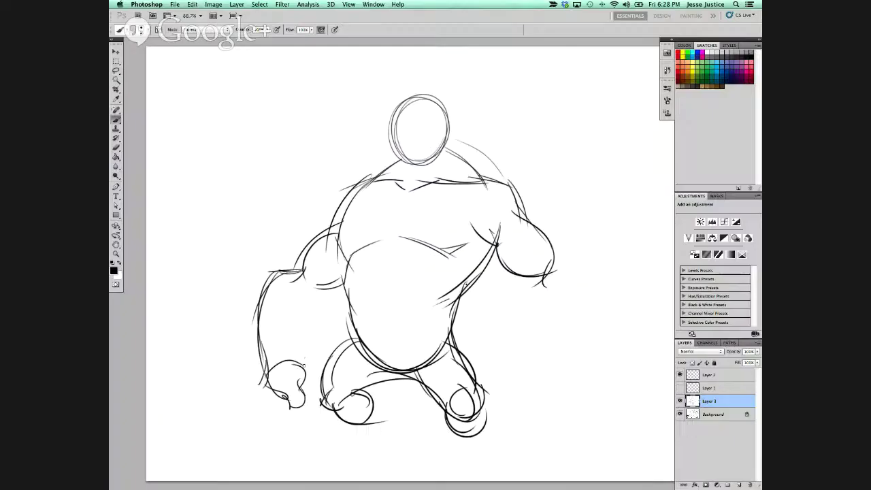
# - Define the left arm, right forearm and a clenched right fist
pyautogui.moveTo(303, 369); pyautogui.dragTo(331, 290)
pyautogui.moveTo(315, 286); pyautogui.dragTo(361, 278)
pyautogui.moveTo(521, 294)
pyautogui.mouseDown()
pyautogui.moveTo(525, 268)
pyautogui.moveTo(517, 269)
pyautogui.mouseUp()
pyautogui.moveTo(509, 274)
pyautogui.mouseDown()
pyautogui.moveTo(519, 267)
pyautogui.moveTo(509, 331)
pyautogui.mouseUp()
pyautogui.moveTo(510, 297); pyautogui.dragTo(550, 327)
pyautogui.moveTo(548, 263)
pyautogui.mouseDown()
pyautogui.moveTo(562, 320)
pyautogui.moveTo(524, 344)
pyautogui.moveTo(512, 368)
pyautogui.mouseUp()
pyautogui.moveTo(558, 323); pyautogui.dragTo(545, 374)
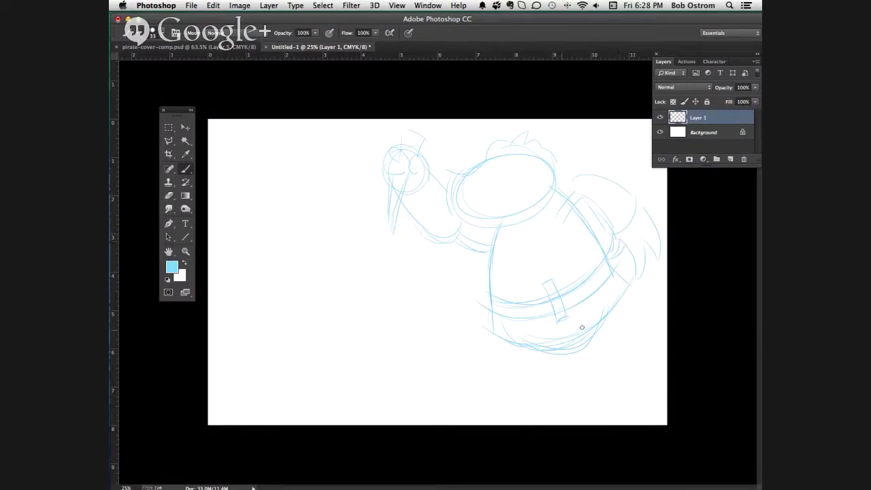
# - Strengthen the body's left side and neck line, and add curves under the legs and belly
pyautogui.moveTo(497, 225); pyautogui.dragTo(481, 292)
pyautogui.moveTo(485, 327)
pyautogui.mouseDown()
pyautogui.moveTo(499, 235)
pyautogui.moveTo(485, 324)
pyautogui.mouseUp()
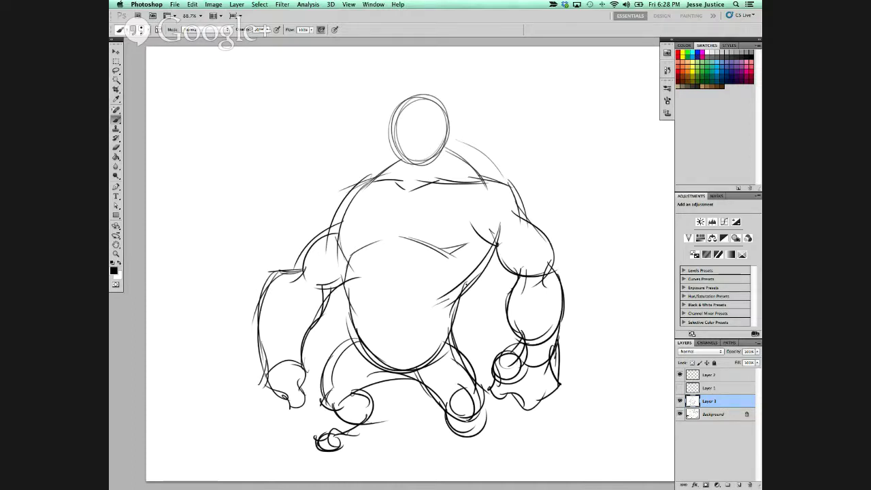
pyautogui.moveTo(451, 435)
pyautogui.mouseDown()
pyautogui.moveTo(471, 459)
pyautogui.moveTo(494, 460)
pyautogui.mouseUp()
pyautogui.moveTo(482, 409)
pyautogui.mouseDown()
pyautogui.moveTo(509, 443)
pyautogui.moveTo(491, 462)
pyautogui.moveTo(505, 467)
pyautogui.moveTo(517, 450)
pyautogui.mouseUp()
pyautogui.moveTo(407, 161); pyautogui.dragTo(364, 184)
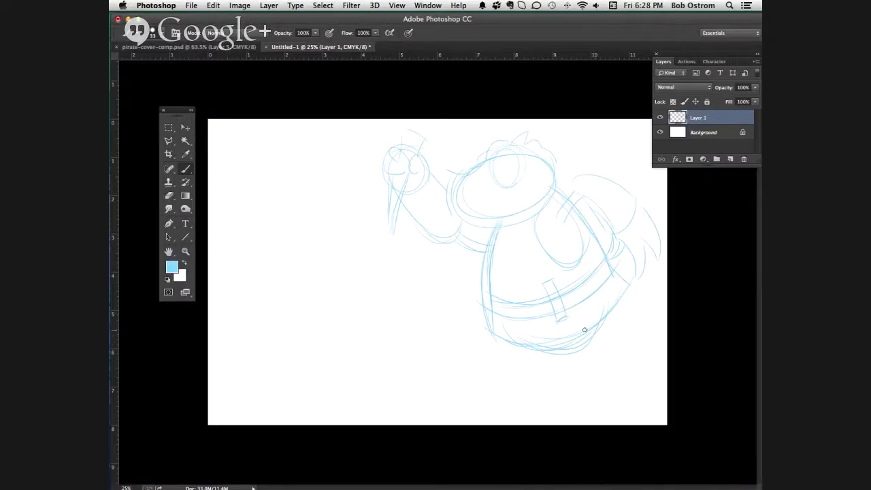
pyautogui.moveTo(590, 330); pyautogui.dragTo(618, 367)
pyautogui.moveTo(523, 342); pyautogui.dragTo(505, 362)
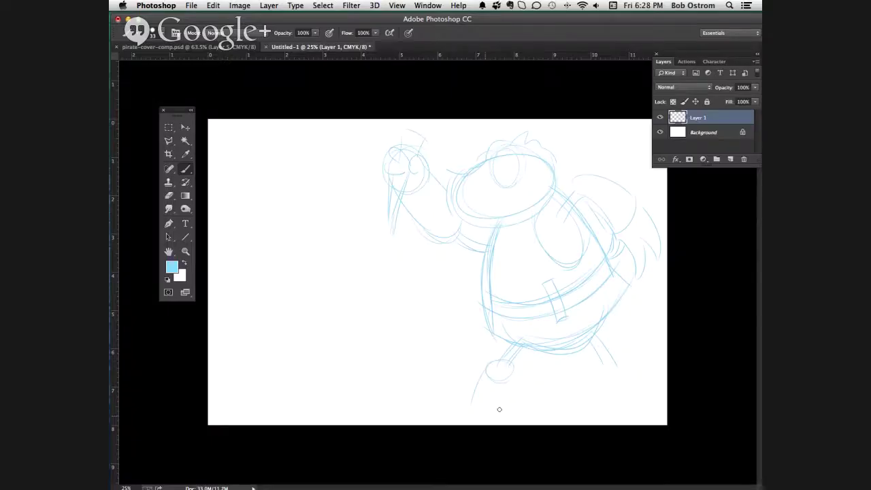
# - Sketch the legs below the belly
pyautogui.moveTo(515, 366); pyautogui.dragTo(520, 408)
pyautogui.moveTo(487, 368); pyautogui.dragTo(477, 404)
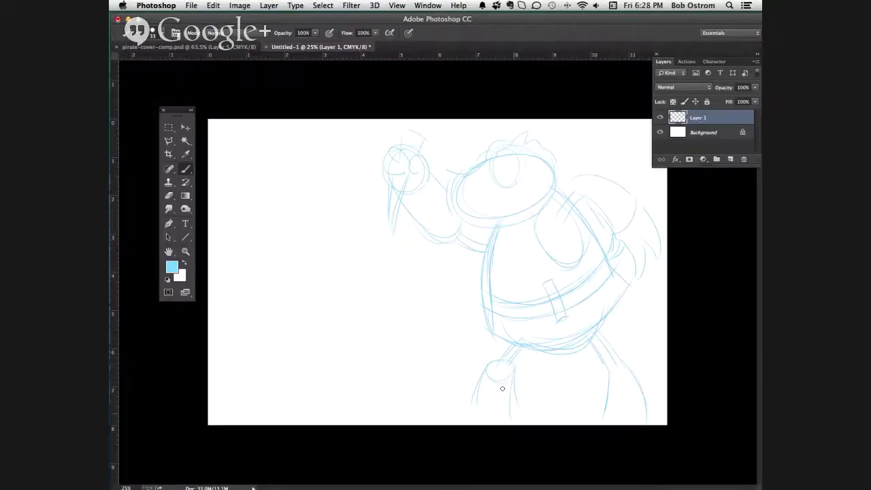
pyautogui.moveTo(499, 361); pyautogui.dragTo(484, 395)
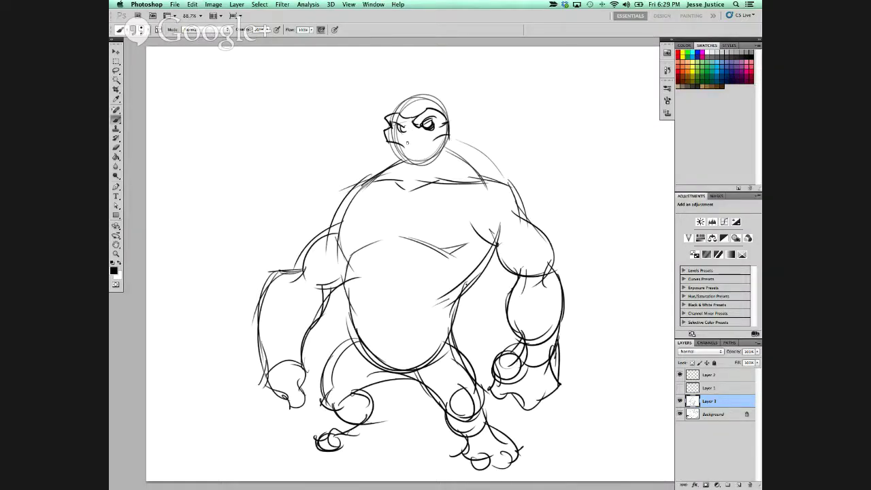
# - Add facial detail, the jaw edge, and spiky hair on the head's top and right
pyautogui.moveTo(402, 139)
pyautogui.mouseDown()
pyautogui.moveTo(424, 134)
pyautogui.moveTo(418, 132)
pyautogui.mouseUp()
pyautogui.moveTo(399, 139); pyautogui.dragTo(395, 162)
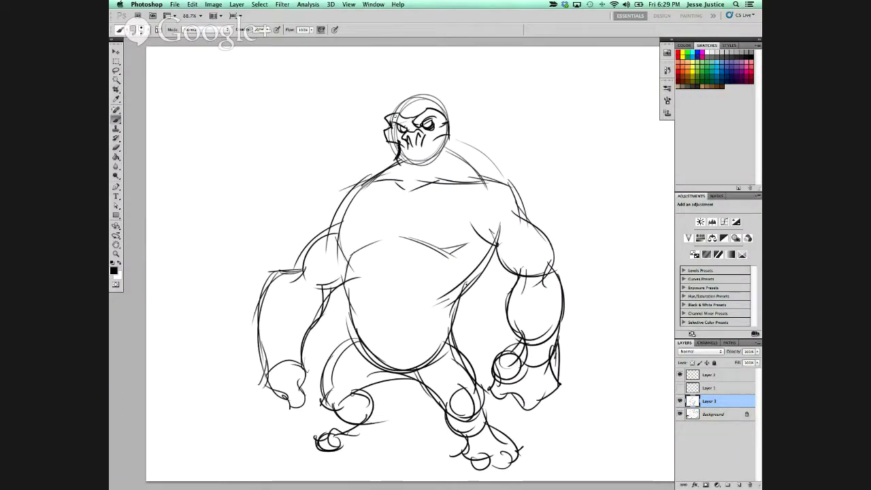
pyautogui.moveTo(393, 117)
pyautogui.mouseDown()
pyautogui.moveTo(383, 102)
pyautogui.moveTo(393, 86)
pyautogui.moveTo(402, 98)
pyautogui.mouseUp()
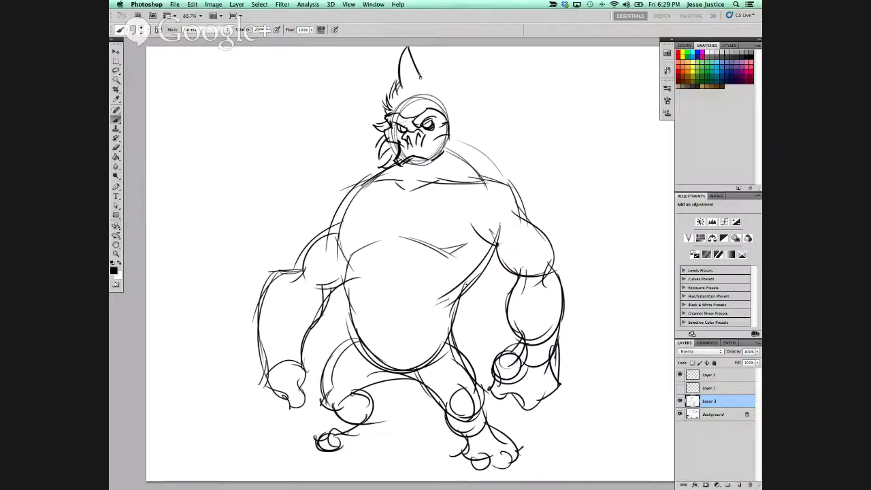
pyautogui.moveTo(421, 63)
pyautogui.mouseDown()
pyautogui.moveTo(426, 80)
pyautogui.moveTo(452, 101)
pyautogui.moveTo(447, 94)
pyautogui.mouseUp()
pyautogui.moveTo(449, 94); pyautogui.dragTo(445, 110)
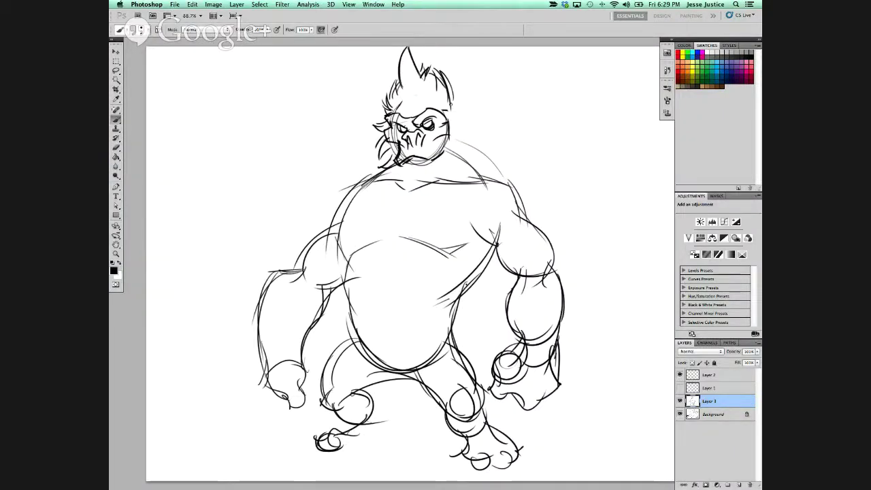
# - Add a new layer above Background filled with White, then sketch hip and right-shoulder strokes
pyautogui.click(711, 414)
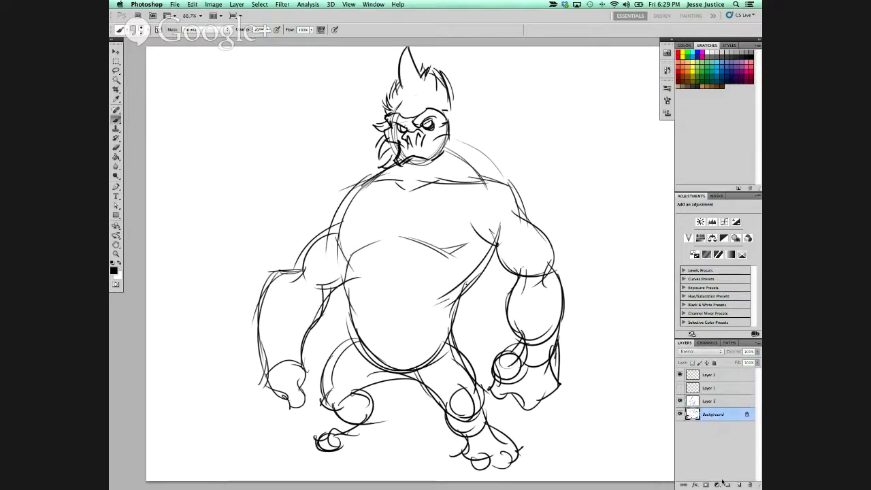
pyautogui.click(737, 484)
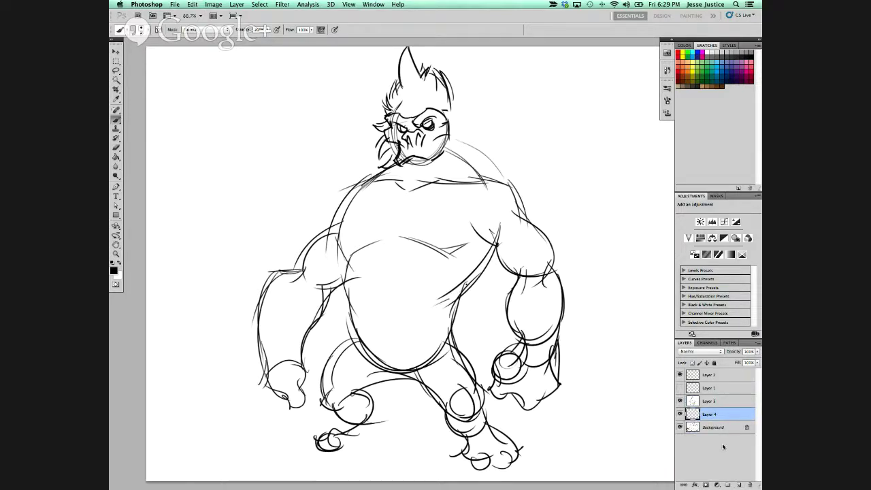
pyautogui.click(192, 4)
pyautogui.click(208, 139)
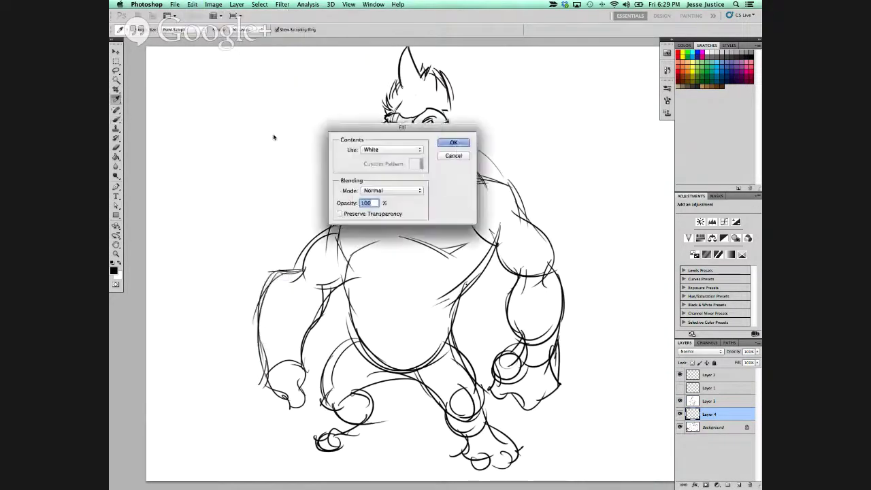
pyautogui.click(452, 143)
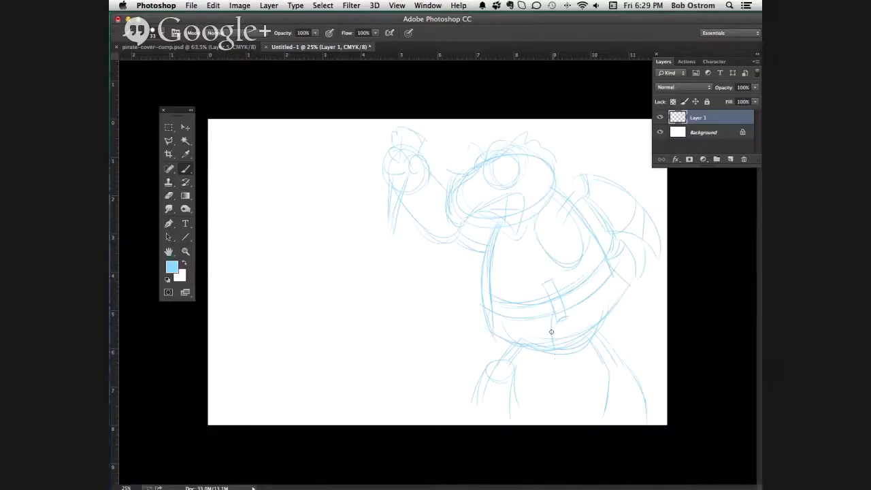
pyautogui.moveTo(566, 372); pyautogui.dragTo(500, 367)
pyautogui.moveTo(591, 169); pyautogui.dragTo(589, 190)
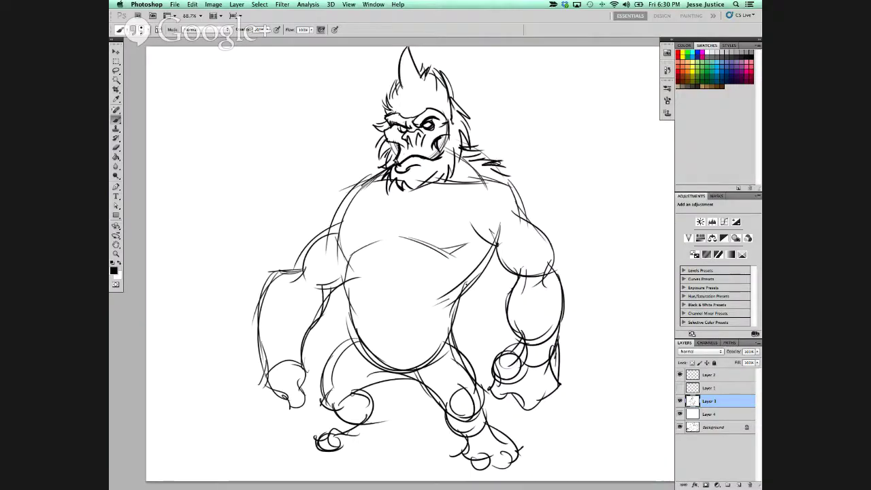
# - Ink fur on the gorilla's left shoulder and erase stray lines near the lower body
pyautogui.moveTo(376, 168); pyautogui.dragTo(339, 202)
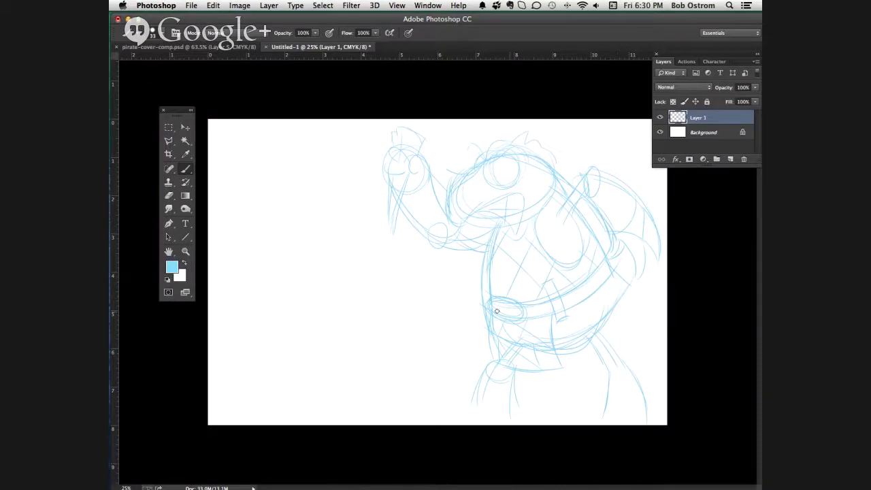
pyautogui.click(169, 196)
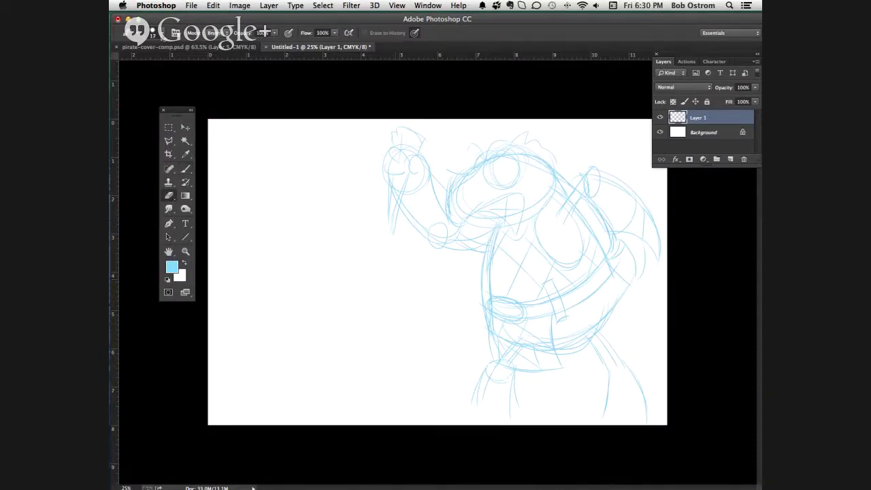
pyautogui.rightClick(123, 41)
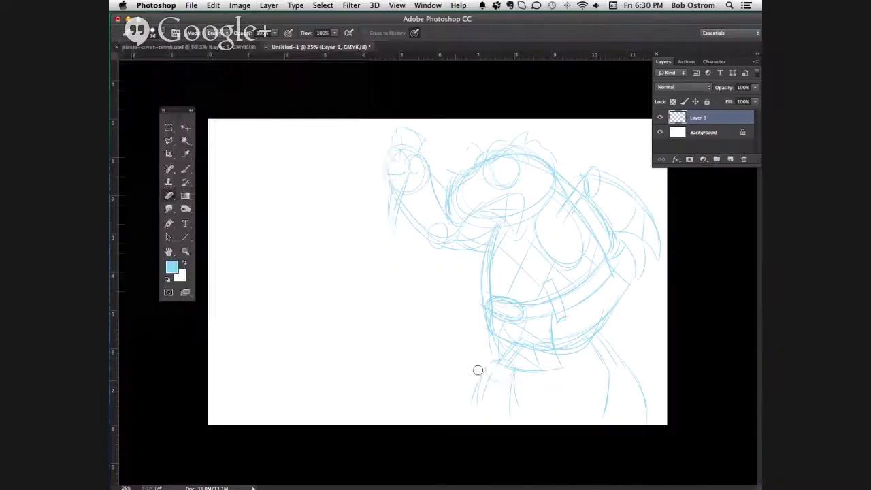
pyautogui.moveTo(478, 370); pyautogui.dragTo(506, 369)
pyautogui.moveTo(505, 369); pyautogui.dragTo(526, 391)
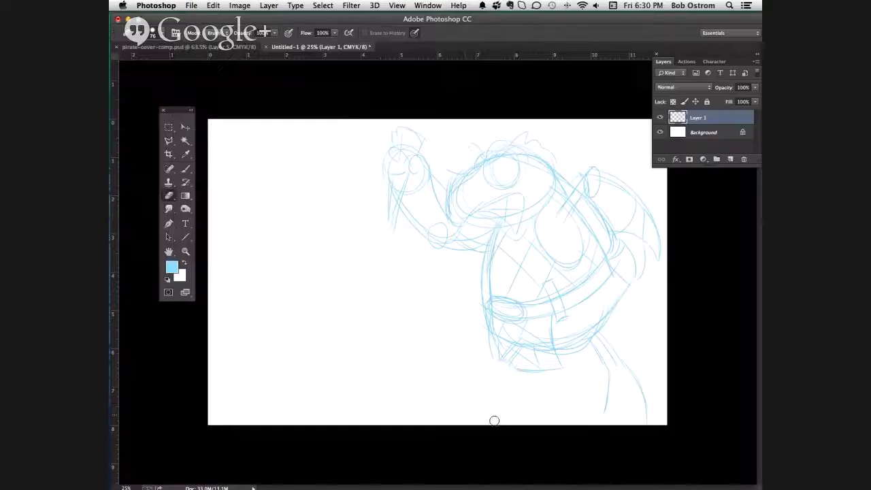
# - Ink the gorilla's upper chest, left side and both shoulder outlines
pyautogui.click(185, 168)
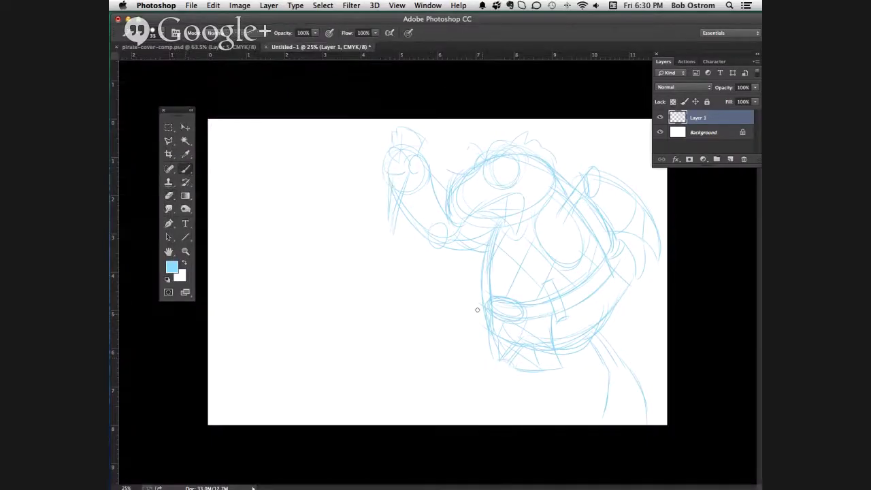
pyautogui.moveTo(485, 308); pyautogui.dragTo(460, 285)
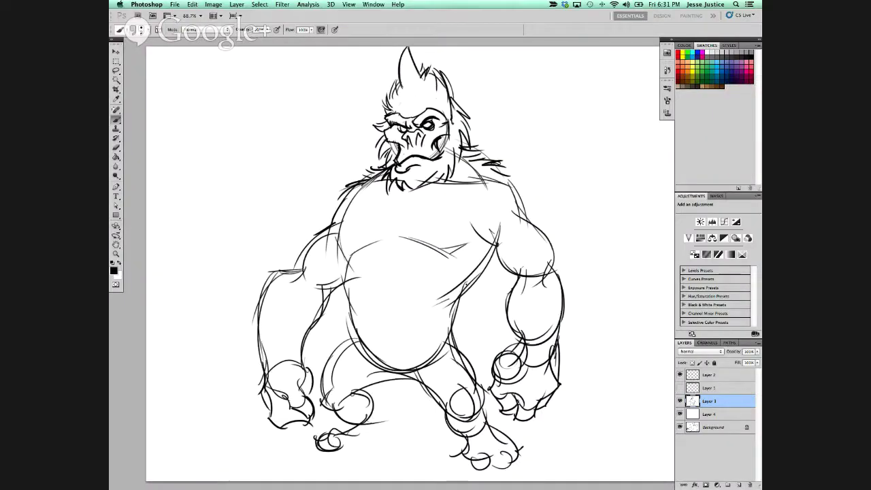
pyautogui.moveTo(402, 227); pyautogui.dragTo(398, 233)
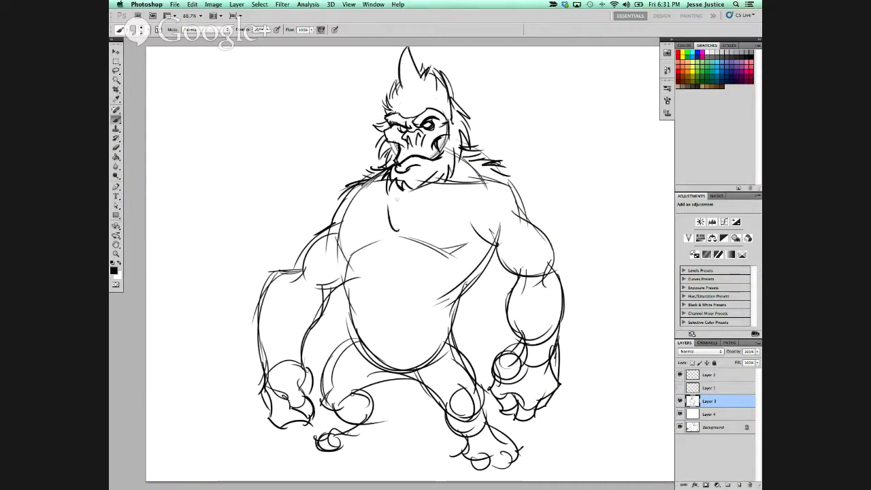
pyautogui.moveTo(388, 203); pyautogui.dragTo(400, 240)
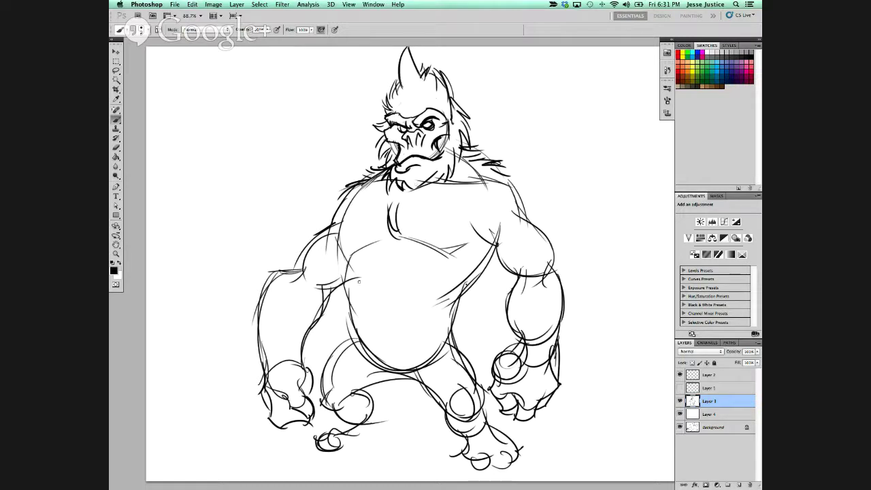
pyautogui.moveTo(353, 255); pyautogui.dragTo(342, 284)
pyautogui.moveTo(351, 258); pyautogui.dragTo(347, 267)
pyautogui.moveTo(349, 232); pyautogui.dragTo(339, 264)
pyautogui.moveTo(363, 193)
pyautogui.mouseDown()
pyautogui.moveTo(339, 249)
pyautogui.moveTo(341, 221)
pyautogui.moveTo(328, 212)
pyautogui.moveTo(325, 221)
pyautogui.mouseUp()
pyautogui.moveTo(528, 177)
pyautogui.mouseDown()
pyautogui.moveTo(503, 183)
pyautogui.moveTo(510, 198)
pyautogui.mouseUp()
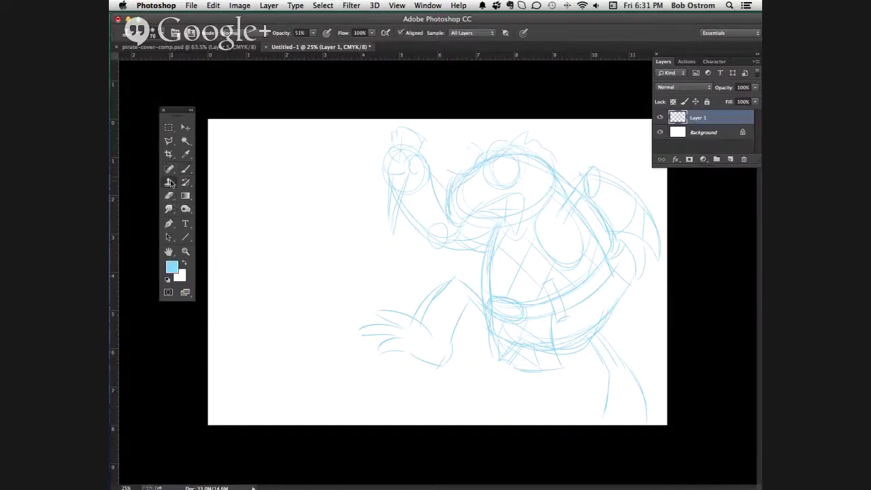
# - Erase lower-right sketch lines, then ink the left belly contour and left thigh
pyautogui.click(168, 195)
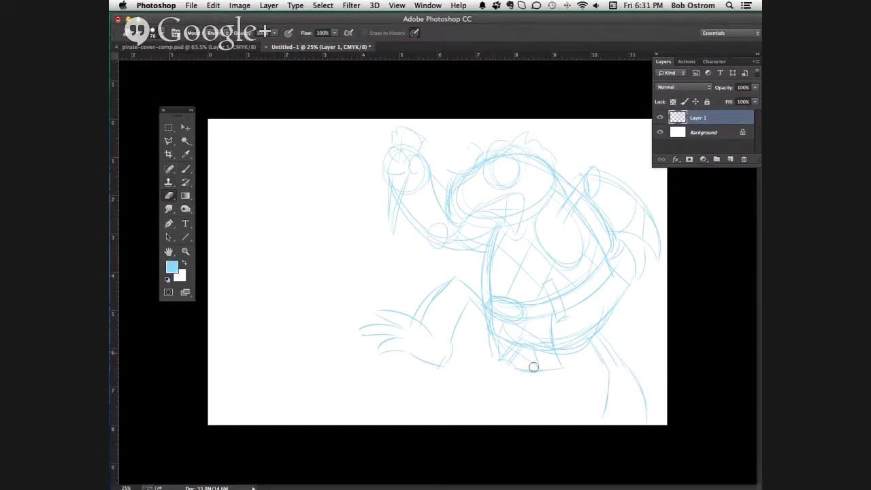
pyautogui.moveTo(583, 365)
pyautogui.mouseDown()
pyautogui.moveTo(600, 384)
pyautogui.moveTo(612, 390)
pyautogui.moveTo(624, 391)
pyautogui.moveTo(634, 371)
pyautogui.moveTo(638, 386)
pyautogui.moveTo(623, 420)
pyautogui.mouseUp()
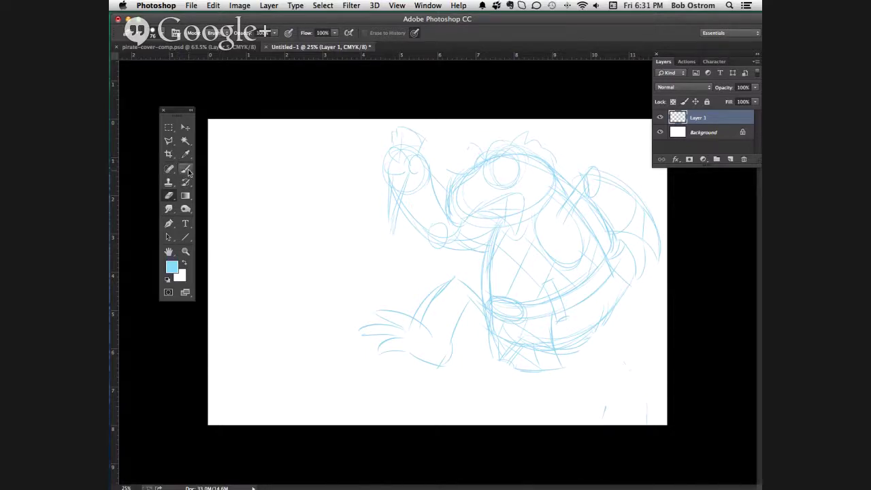
pyautogui.press('b')
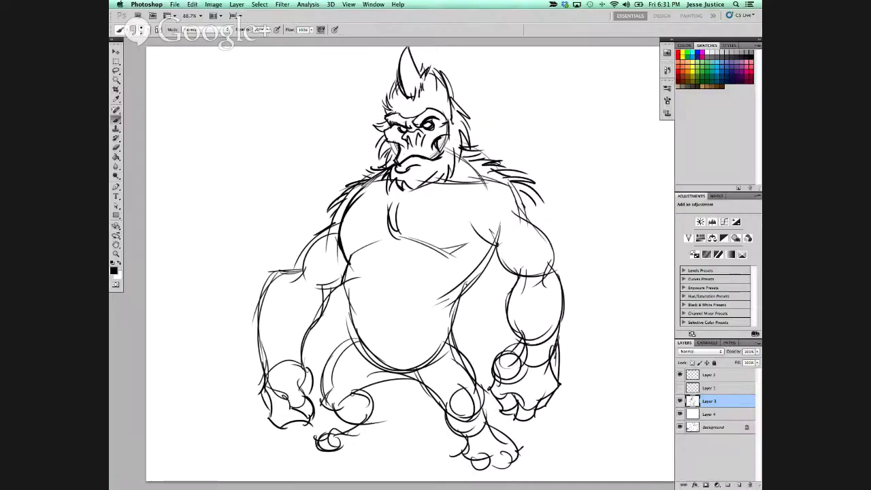
pyautogui.moveTo(344, 253)
pyautogui.mouseDown()
pyautogui.moveTo(353, 339)
pyautogui.moveTo(384, 368)
pyautogui.mouseUp()
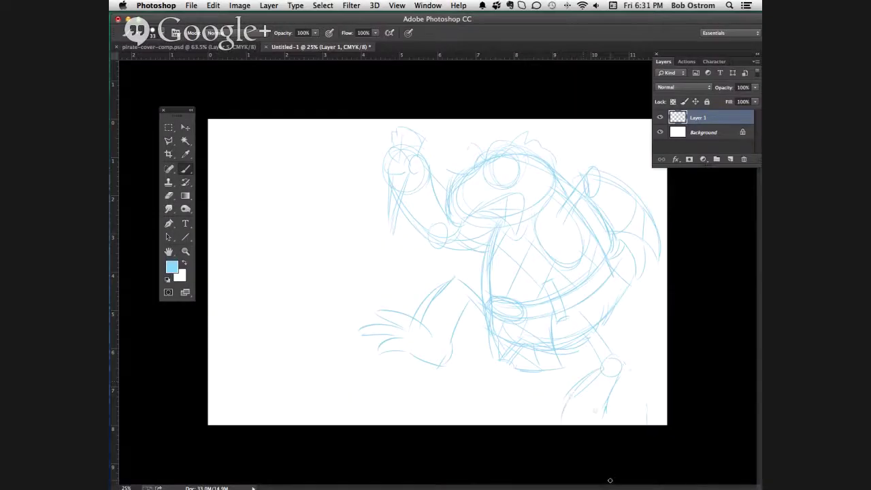
pyautogui.moveTo(612, 393); pyautogui.dragTo(608, 416)
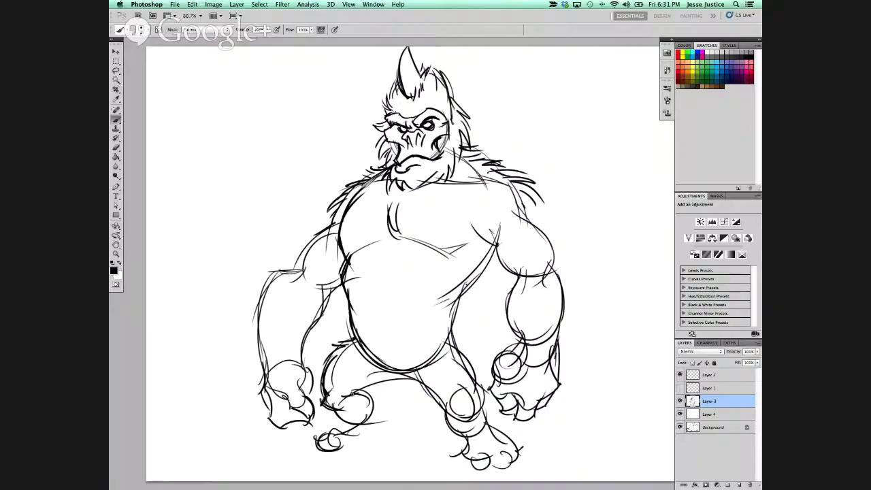
pyautogui.moveTo(353, 393); pyautogui.dragTo(433, 381)
pyautogui.moveTo(372, 356); pyautogui.dragTo(400, 382)
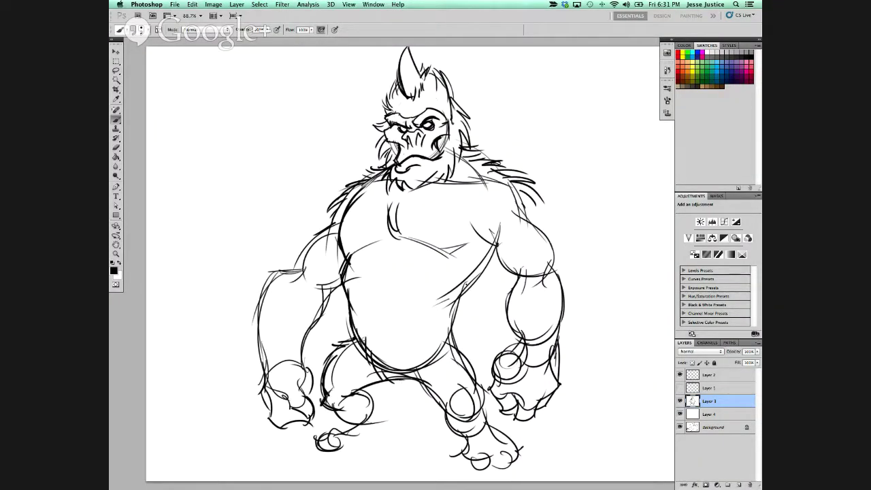
pyautogui.moveTo(361, 337)
pyautogui.mouseDown()
pyautogui.moveTo(361, 360)
pyautogui.moveTo(338, 360)
pyautogui.mouseUp()
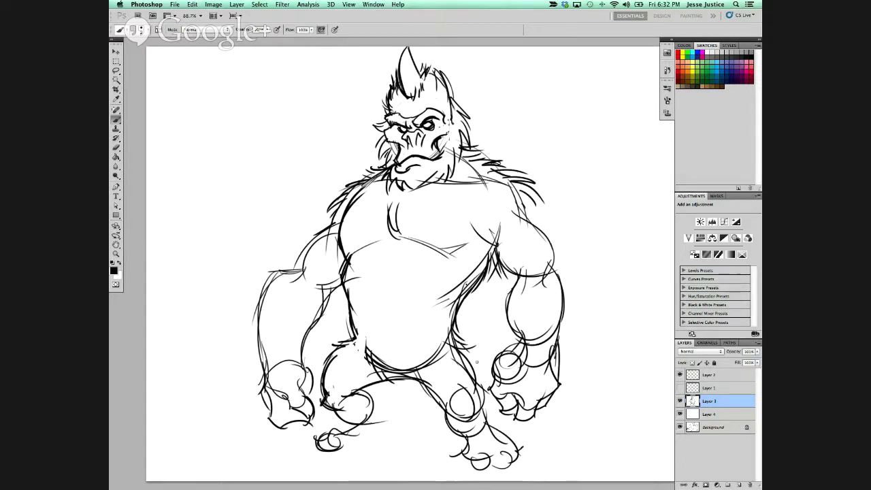
# - Add a loop on the right toe and hair strokes along the gorilla's right shoulder
pyautogui.moveTo(487, 460); pyautogui.dragTo(482, 462)
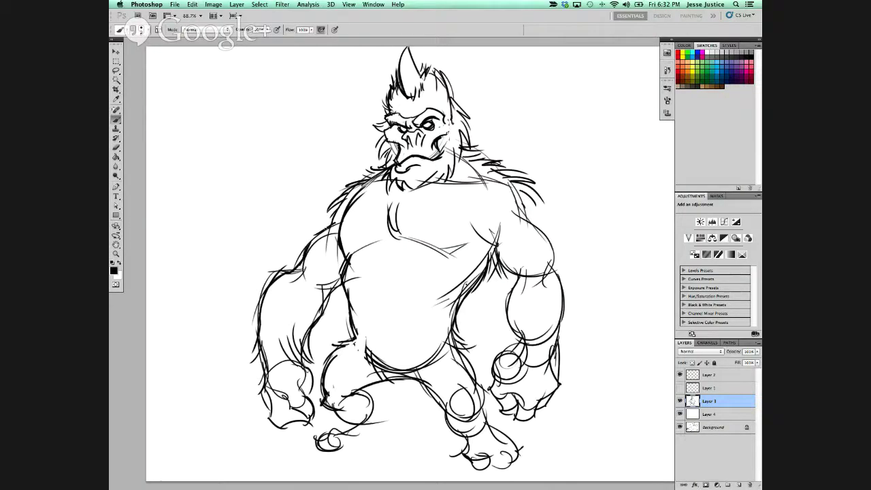
pyautogui.moveTo(516, 194)
pyautogui.mouseDown()
pyautogui.moveTo(552, 209)
pyautogui.moveTo(543, 206)
pyautogui.moveTo(562, 252)
pyautogui.mouseUp()
pyautogui.moveTo(531, 208); pyautogui.dragTo(544, 216)
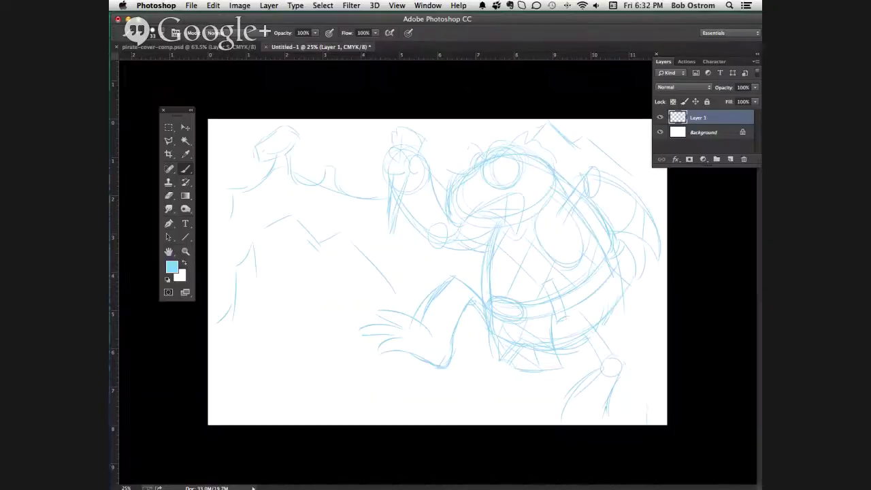
# - Zoom in on the walrus's hand and trace its edge with a bolder line
pyautogui.click(186, 252)
pyautogui.moveTo(432, 319)
pyautogui.mouseDown()
pyautogui.moveTo(477, 319)
pyautogui.moveTo(454, 322)
pyautogui.moveTo(469, 341)
pyautogui.mouseUp()
pyautogui.click(185, 170)
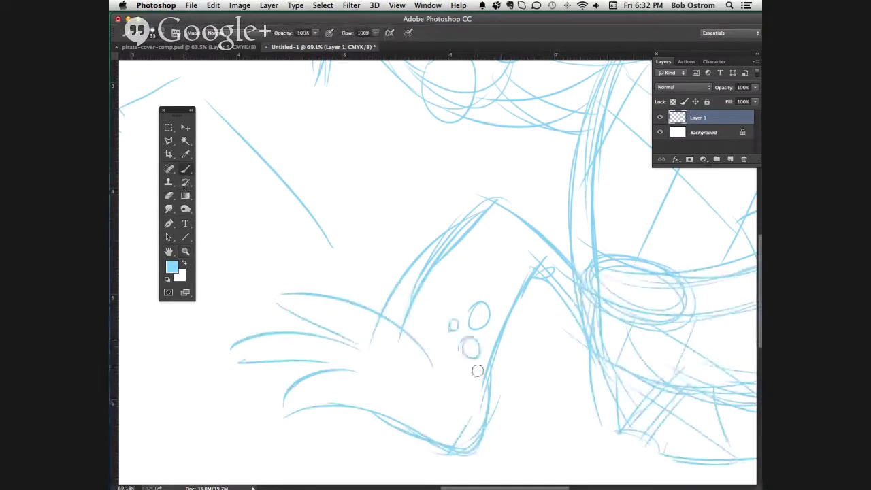
pyautogui.moveTo(522, 288); pyautogui.dragTo(479, 380)
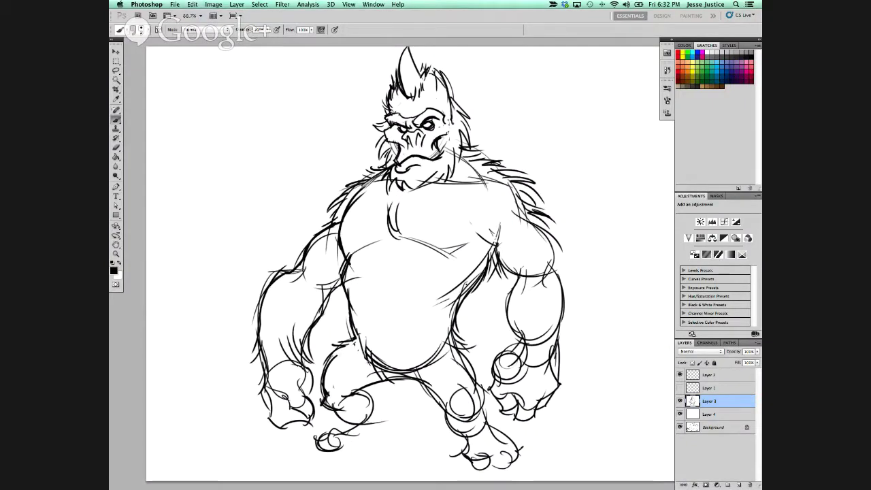
# - Touch up the gorilla's chin and mouth, then frame the hand and belt
pyautogui.moveTo(429, 166); pyautogui.dragTo(442, 159)
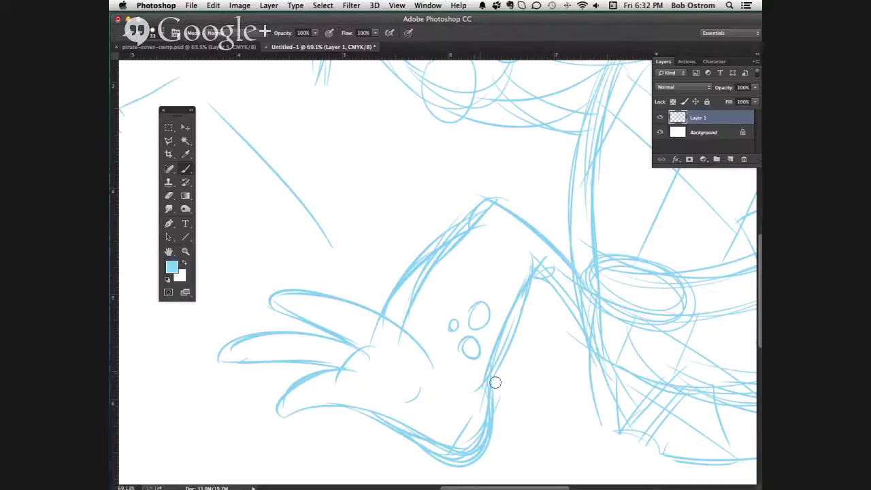
pyautogui.moveTo(569, 410); pyautogui.dragTo(422, 385)
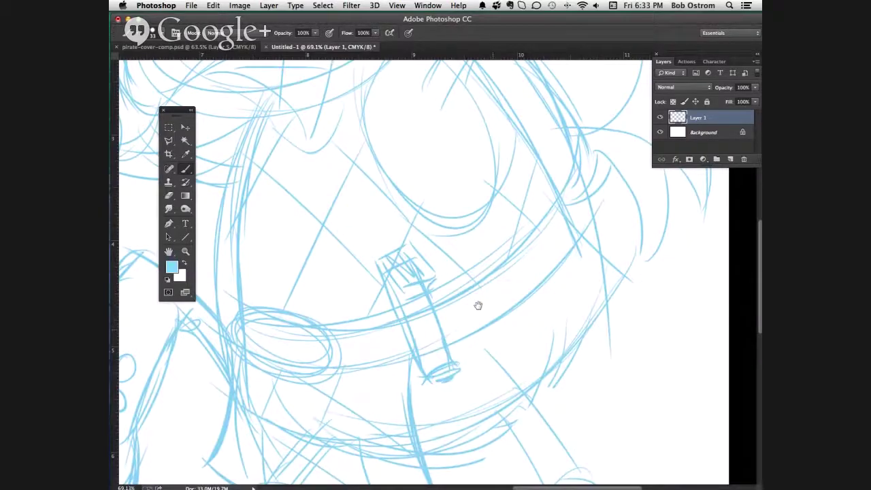
pyautogui.scroll(-3, 477, 306)
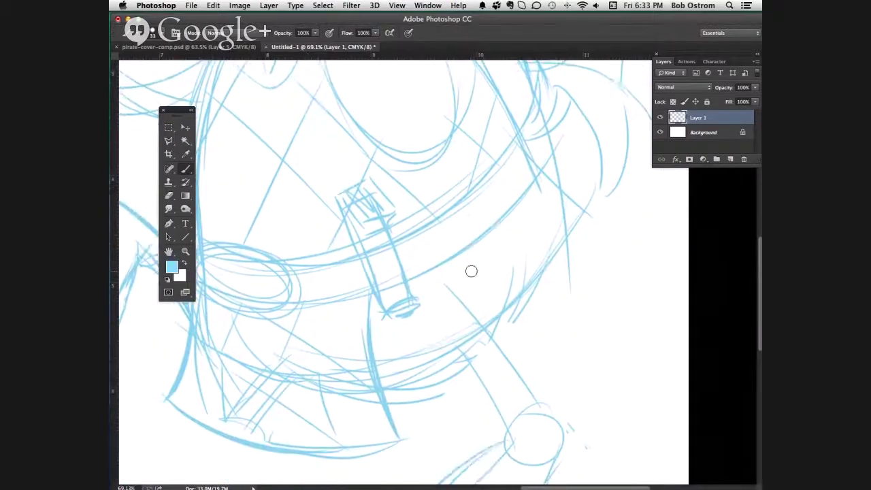
# - Lower the sketch layer's opacity and add blue lines along both sides of the belly oval
pyautogui.press('super+minus')
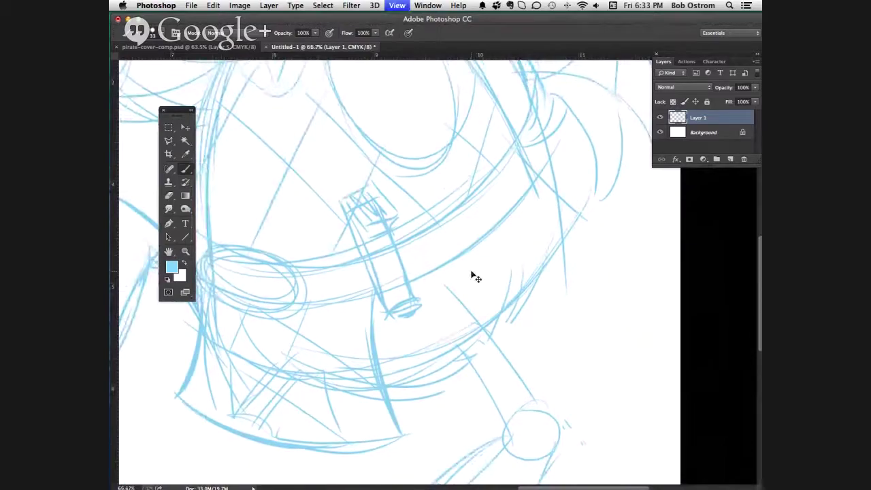
pyautogui.press('super+minus')
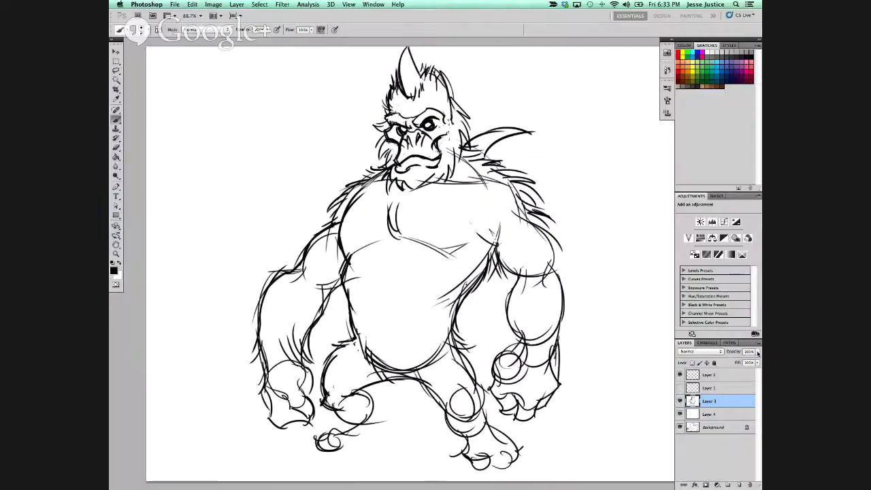
pyautogui.click(756, 352)
pyautogui.moveTo(749, 362); pyautogui.dragTo(740, 362)
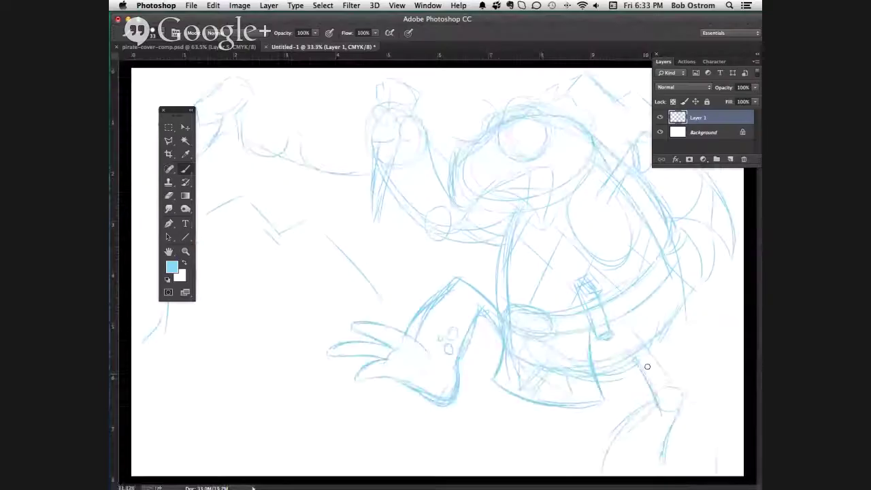
pyautogui.moveTo(647, 367); pyautogui.dragTo(669, 409)
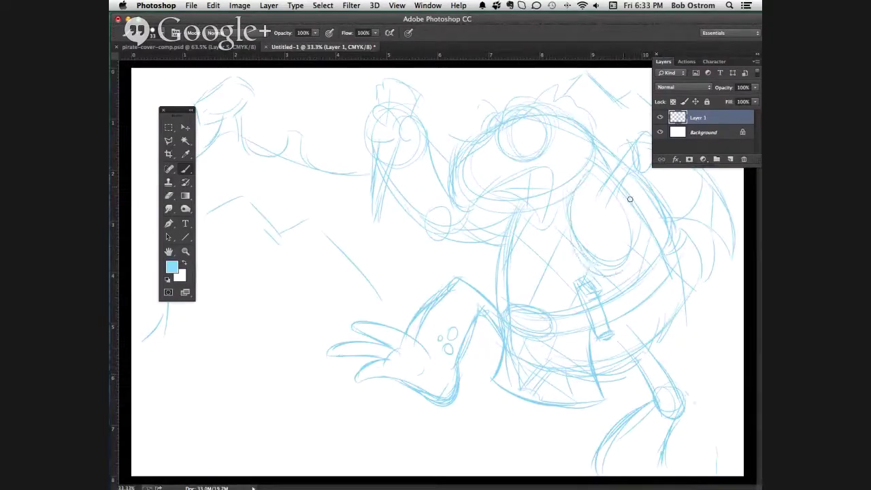
pyautogui.moveTo(629, 199); pyautogui.dragTo(611, 278)
pyautogui.moveTo(584, 189); pyautogui.dragTo(571, 248)
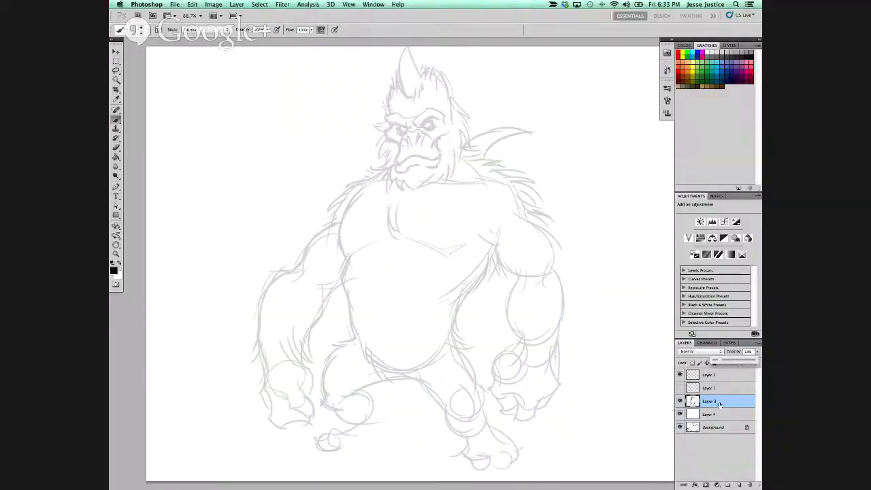
# - On Layer 3, draw lines under and beside the eye and reinforce the line below the head
pyautogui.click(721, 401)
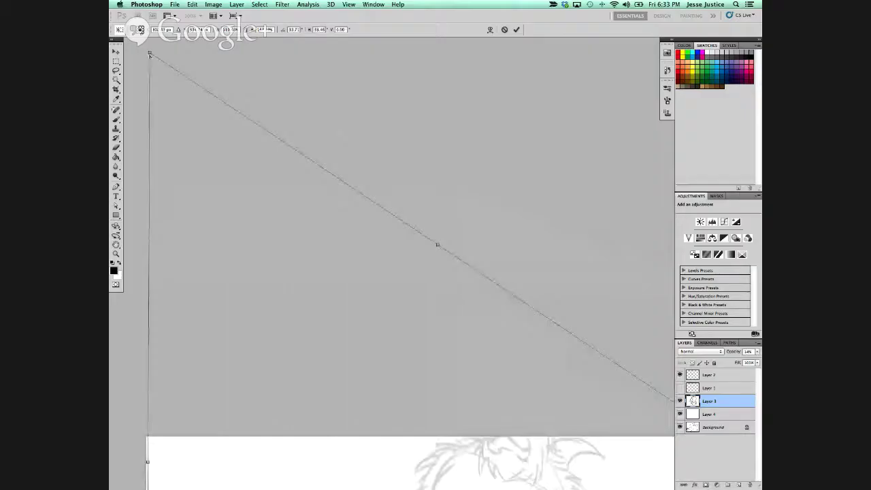
pyautogui.scroll(-10, 377, 157)
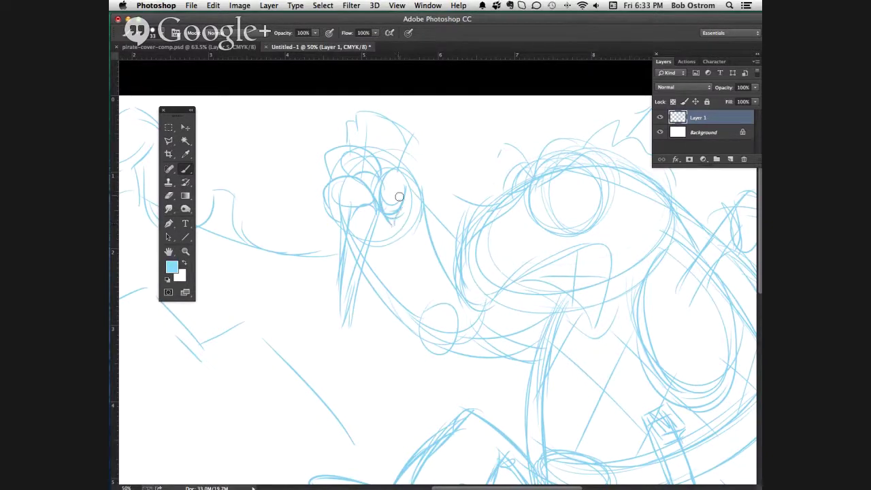
pyautogui.moveTo(399, 196); pyautogui.dragTo(398, 216)
pyautogui.moveTo(410, 173); pyautogui.dragTo(432, 233)
pyautogui.moveTo(372, 276)
pyautogui.mouseDown()
pyautogui.moveTo(396, 317)
pyautogui.moveTo(461, 250)
pyautogui.mouseUp()
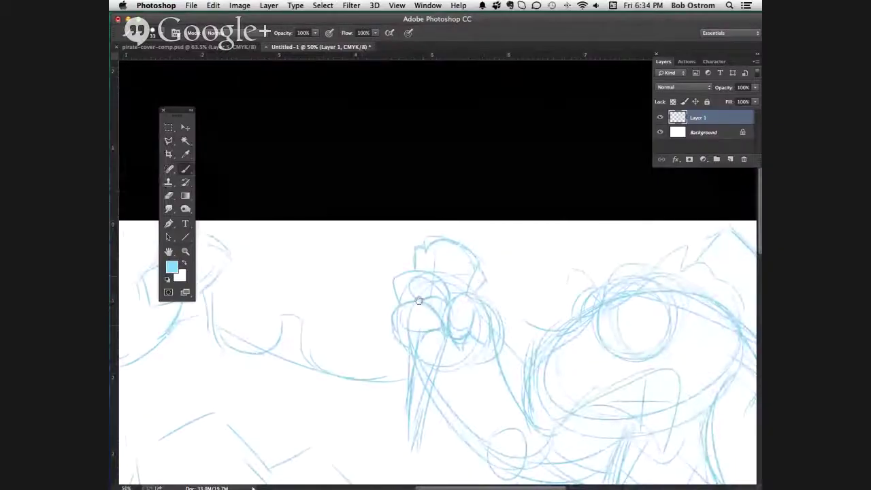
pyautogui.moveTo(480, 284); pyautogui.dragTo(397, 214)
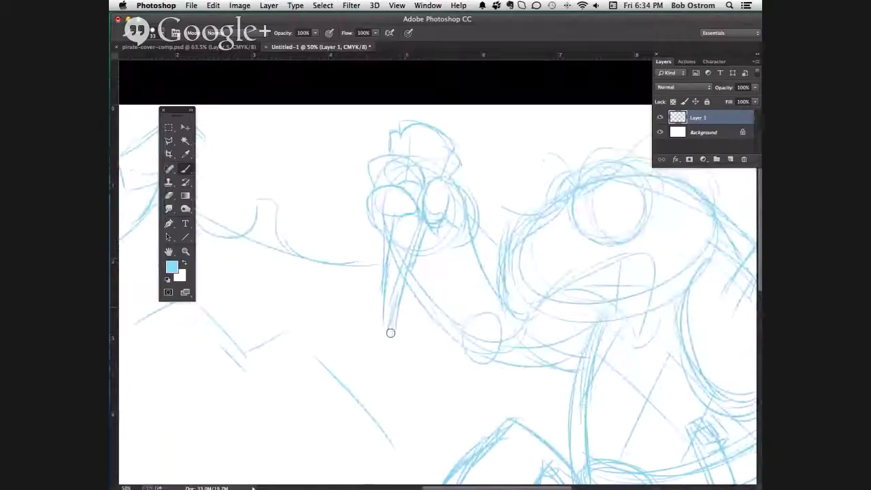
pyautogui.moveTo(388, 331)
pyautogui.mouseDown()
pyautogui.moveTo(386, 231)
pyautogui.moveTo(388, 279)
pyautogui.moveTo(375, 311)
pyautogui.mouseUp()
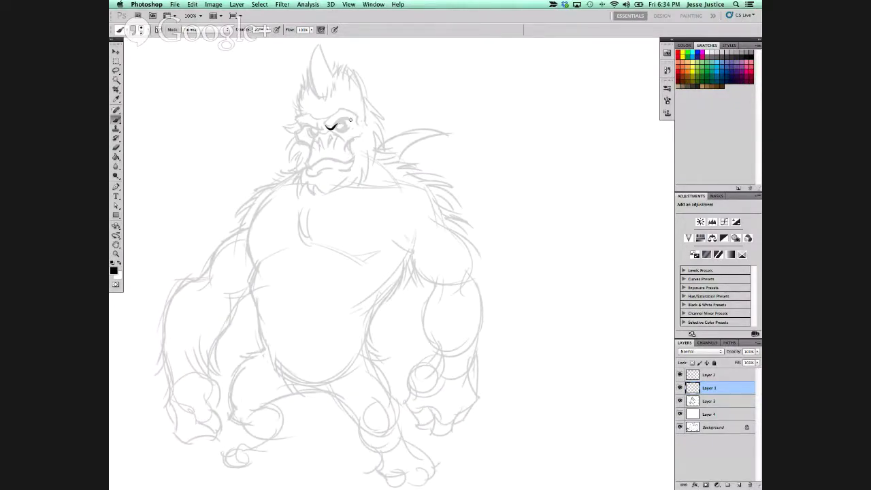
# - Ink the gorilla's arched eyebrow and eye in black, with marks at both eye ends
pyautogui.moveTo(341, 121)
pyautogui.mouseDown()
pyautogui.moveTo(348, 120)
pyautogui.moveTo(339, 124)
pyautogui.mouseUp()
pyautogui.moveTo(336, 125); pyautogui.dragTo(337, 128)
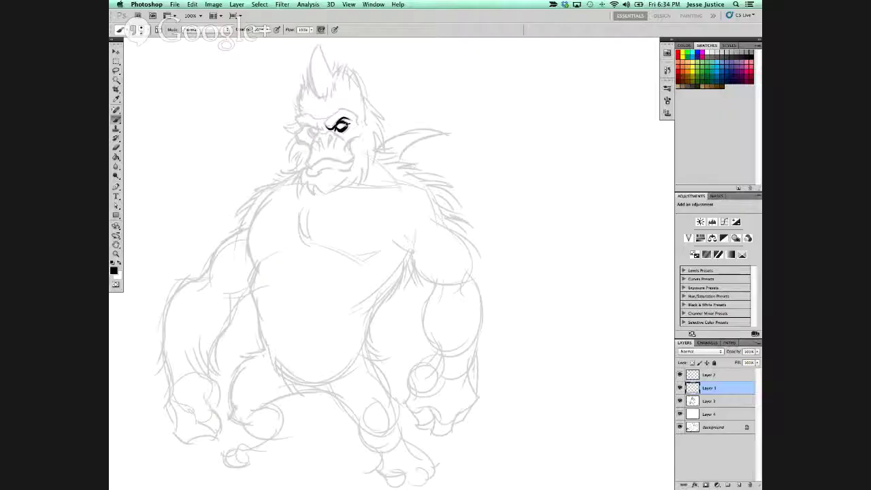
pyautogui.moveTo(344, 125); pyautogui.dragTo(348, 122)
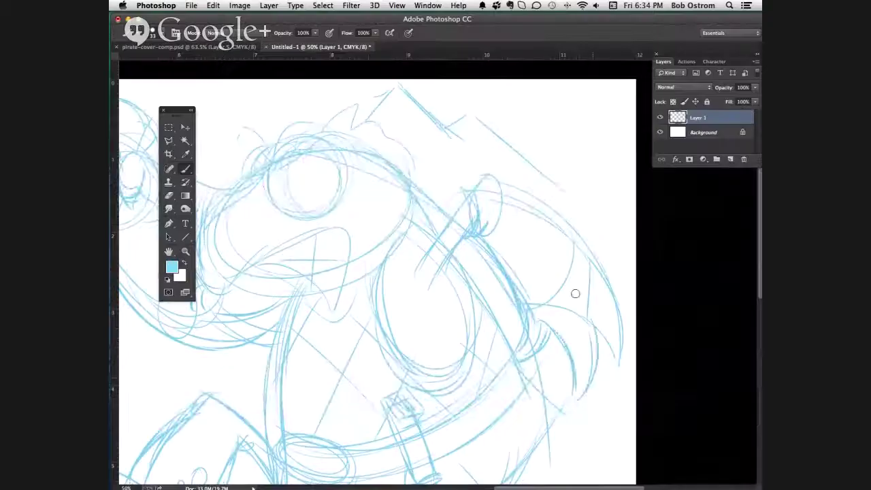
pyautogui.moveTo(331, 120); pyautogui.dragTo(327, 128)
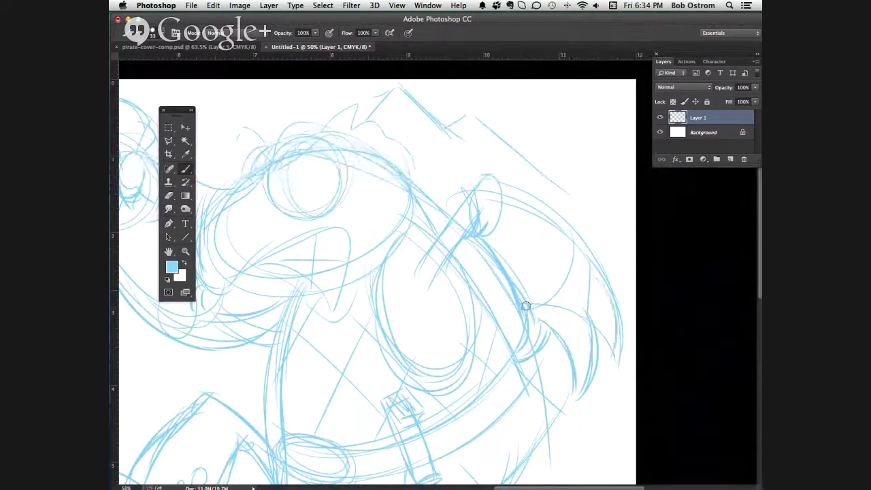
# - Sketch a blue circle on the walrus's right side and darken the diagonal line beside it
pyautogui.moveTo(531, 263)
pyautogui.mouseDown()
pyautogui.moveTo(566, 338)
pyautogui.moveTo(528, 325)
pyautogui.mouseUp()
pyautogui.moveTo(471, 229)
pyautogui.mouseDown()
pyautogui.moveTo(516, 303)
pyautogui.moveTo(524, 302)
pyautogui.moveTo(519, 340)
pyautogui.moveTo(533, 356)
pyautogui.mouseUp()
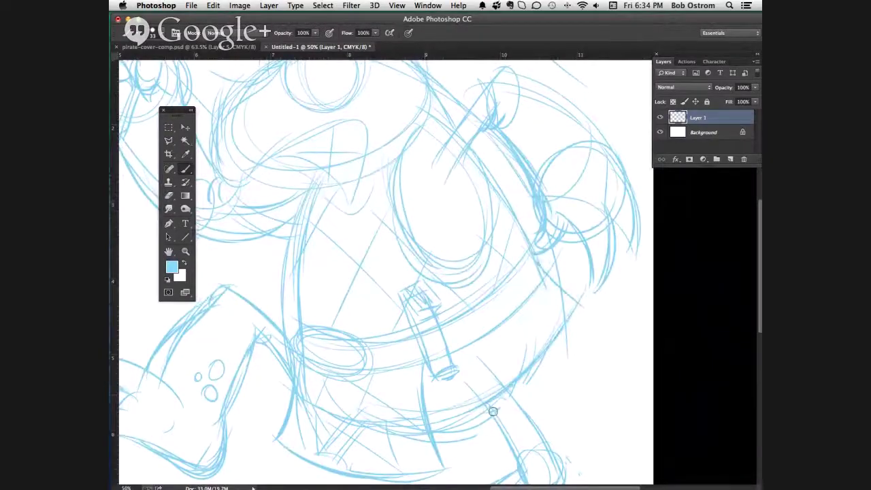
pyautogui.scroll(2, 487, 381)
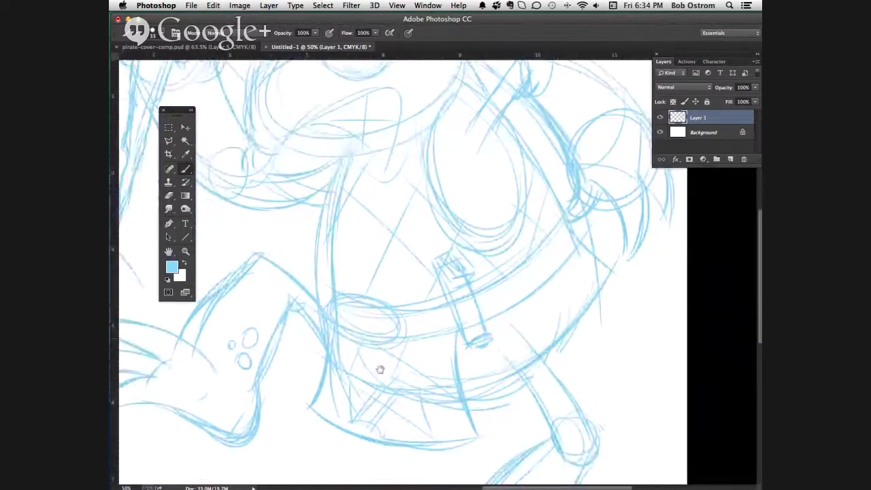
pyautogui.press('super+minus')
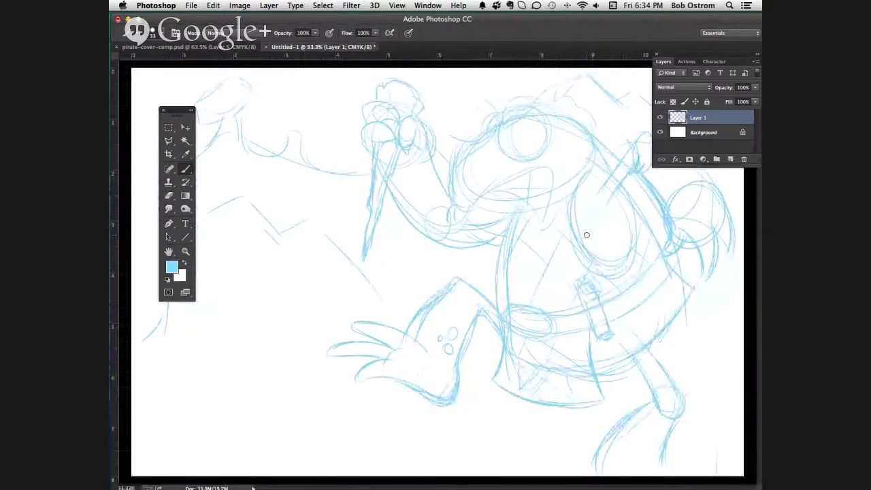
# - Add blue belt hatching, a hook at the arm's end, a rock stroke and a line beside the head
pyautogui.moveTo(501, 328)
pyautogui.mouseDown()
pyautogui.moveTo(557, 367)
pyautogui.moveTo(511, 344)
pyautogui.mouseUp()
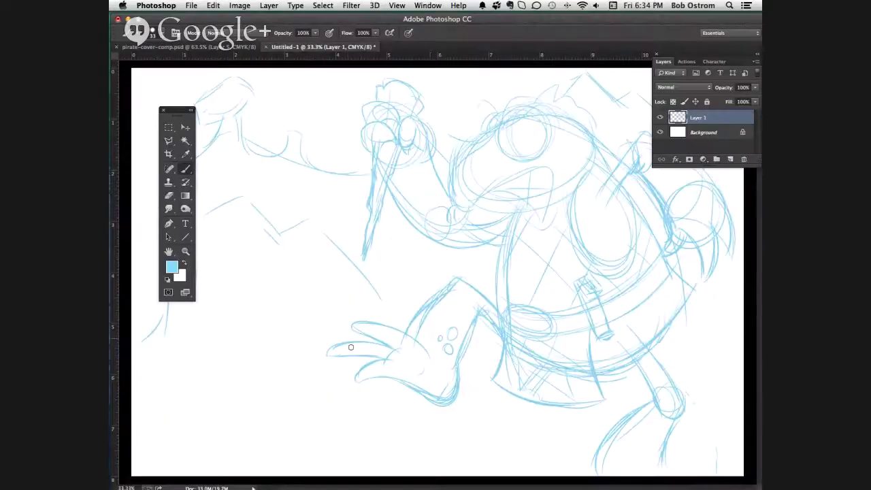
pyautogui.moveTo(375, 290); pyautogui.dragTo(412, 302)
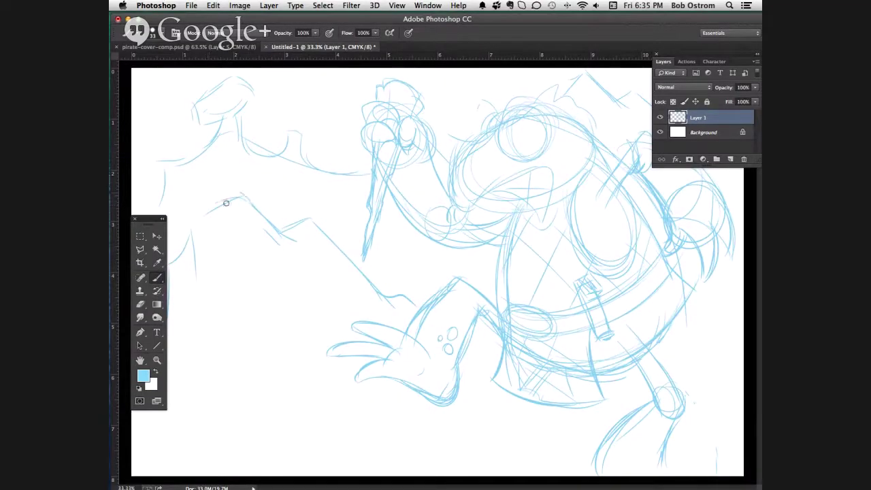
pyautogui.moveTo(226, 203); pyautogui.dragTo(208, 217)
pyautogui.moveTo(434, 150); pyautogui.dragTo(449, 193)
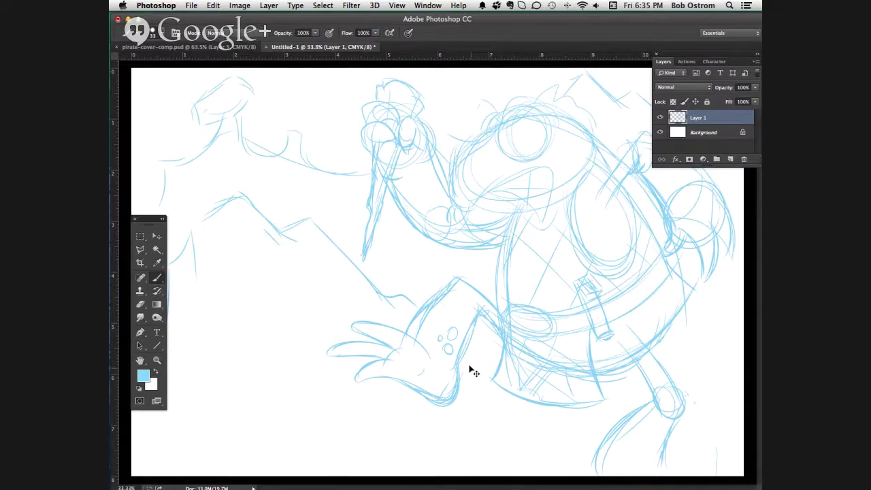
pyautogui.press('super+minus')
pyautogui.press('super+minus')
pyautogui.press('super+equal')
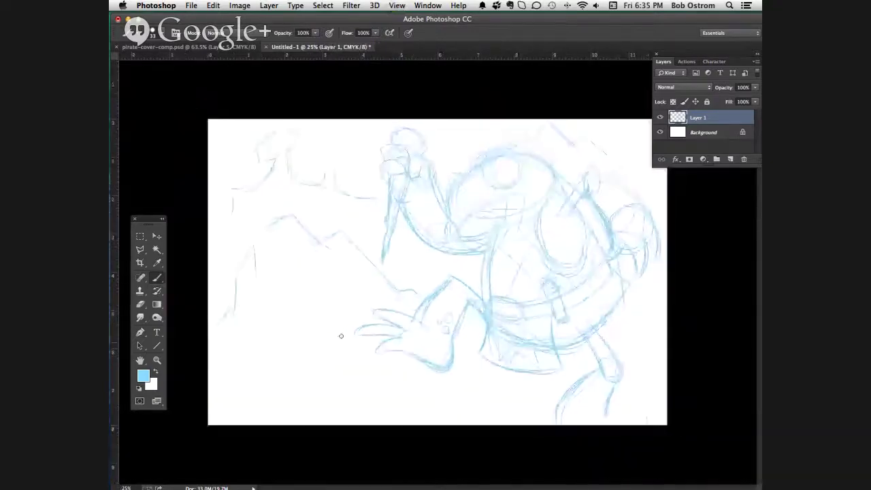
# - Firm up the walrus's arm line, then zoom on the head and redraw its eye circle and top outline
pyautogui.moveTo(444, 277)
pyautogui.mouseDown()
pyautogui.moveTo(423, 307)
pyautogui.moveTo(443, 358)
pyautogui.moveTo(463, 318)
pyautogui.moveTo(460, 366)
pyautogui.mouseUp()
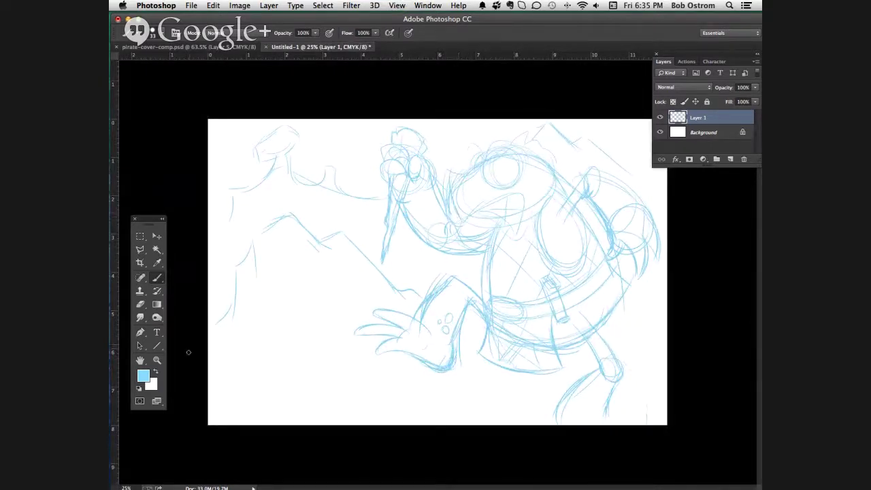
pyautogui.click(157, 360)
pyautogui.moveTo(410, 120)
pyautogui.mouseDown()
pyautogui.moveTo(525, 181)
pyautogui.moveTo(589, 279)
pyautogui.mouseUp()
pyautogui.click(157, 277)
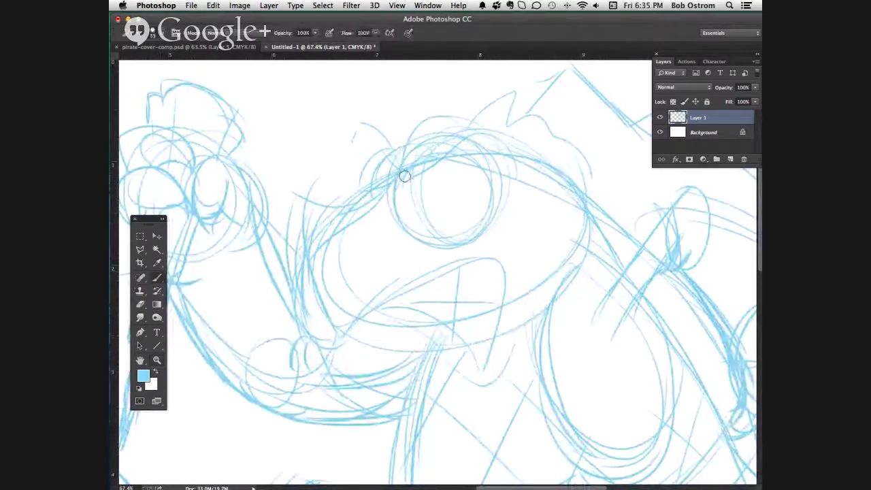
pyautogui.moveTo(413, 150)
pyautogui.mouseDown()
pyautogui.moveTo(397, 173)
pyautogui.moveTo(384, 156)
pyautogui.moveTo(369, 195)
pyautogui.mouseUp()
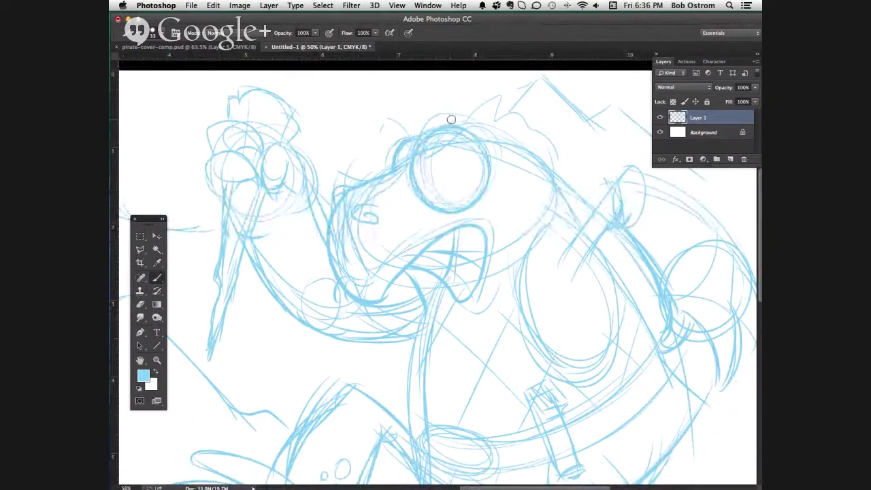
pyautogui.moveTo(436, 117); pyautogui.dragTo(553, 164)
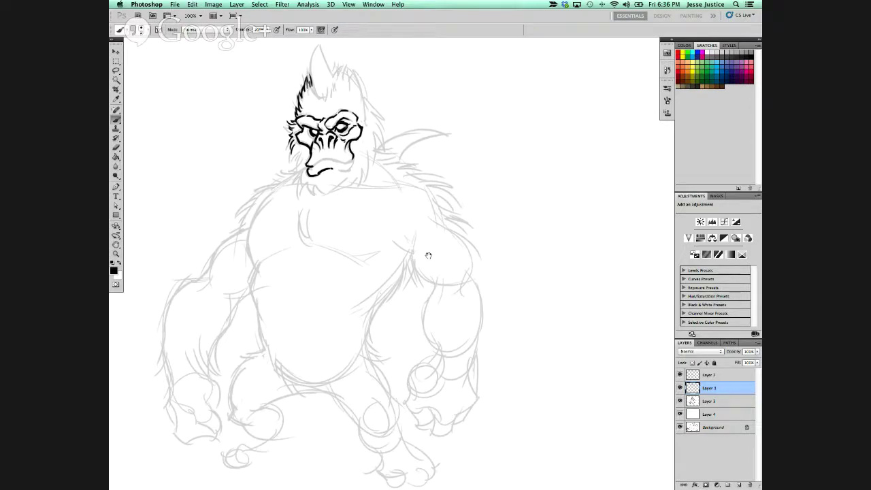
# - Zoom in on the gorilla and ink its upper lip line and the lower part of its eye
pyautogui.hotkey('ctrl', '+')
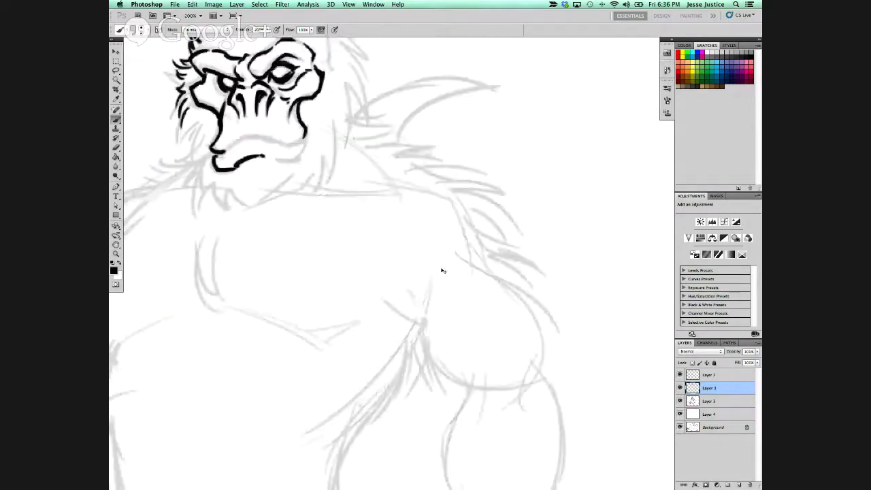
pyautogui.hotkey('ctrl', '-')
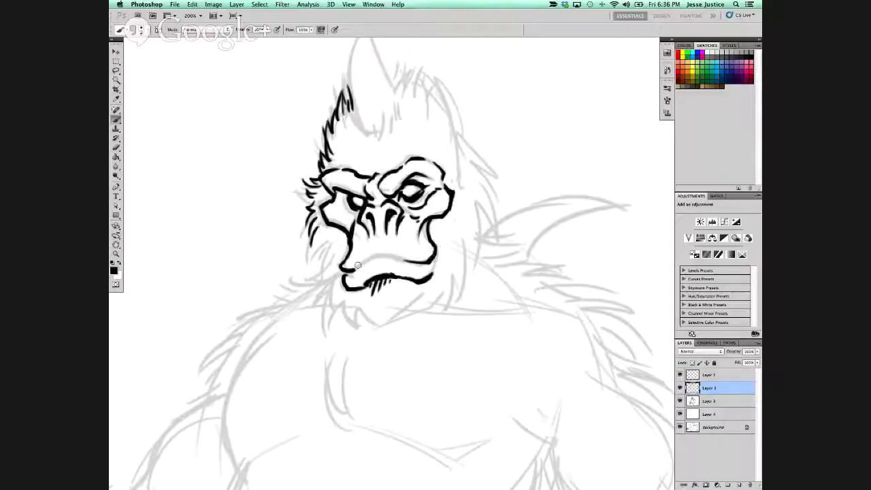
pyautogui.moveTo(354, 269)
pyautogui.mouseDown()
pyautogui.moveTo(382, 255)
pyautogui.moveTo(415, 264)
pyautogui.mouseUp()
pyautogui.moveTo(413, 191)
pyautogui.mouseDown()
pyautogui.moveTo(403, 204)
pyautogui.moveTo(413, 199)
pyautogui.mouseUp()
# - Ink a tall pointed horn of hair with a sharp tip and jagged spikes around its base
pyautogui.moveTo(423, 124); pyautogui.dragTo(382, 223)
pyautogui.moveTo(329, 234)
pyautogui.mouseDown()
pyautogui.moveTo(320, 118)
pyautogui.moveTo(347, 181)
pyautogui.mouseUp()
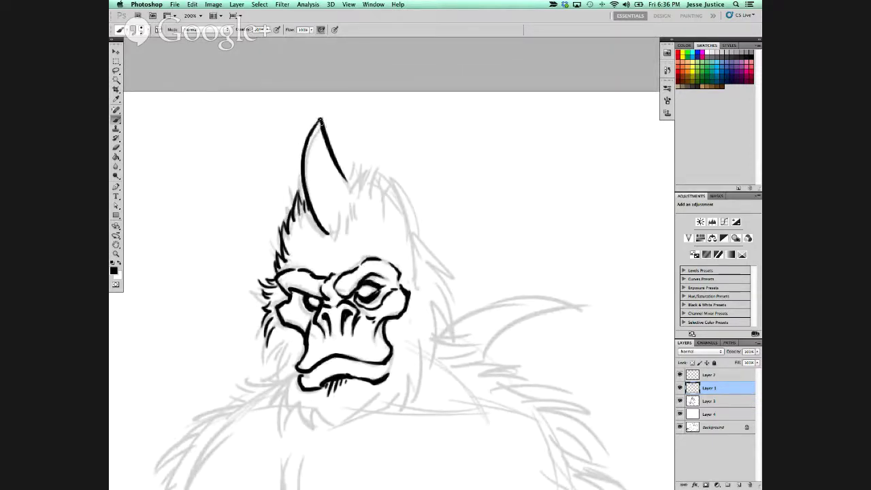
pyautogui.moveTo(321, 121); pyautogui.dragTo(309, 136)
pyautogui.moveTo(332, 233)
pyautogui.mouseDown()
pyautogui.moveTo(310, 192)
pyautogui.moveTo(333, 234)
pyautogui.moveTo(326, 212)
pyautogui.moveTo(341, 222)
pyautogui.moveTo(336, 235)
pyautogui.moveTo(351, 207)
pyautogui.mouseUp()
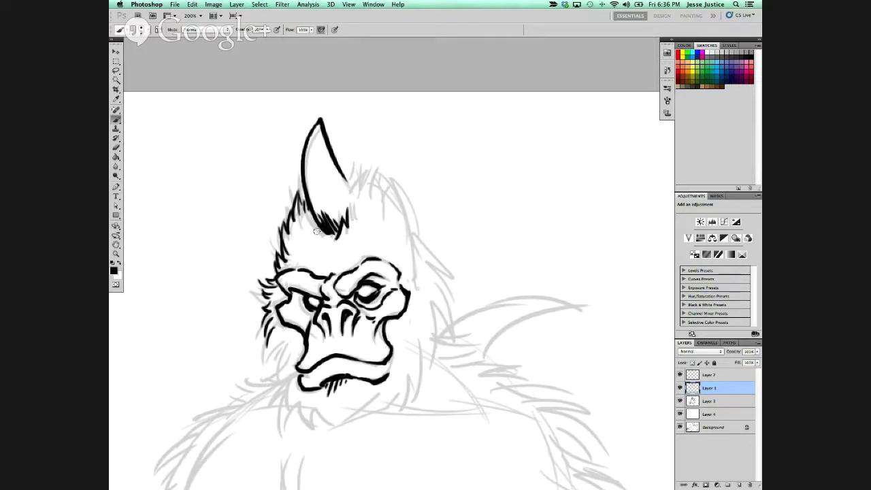
pyautogui.moveTo(317, 232); pyautogui.dragTo(306, 216)
pyautogui.moveTo(347, 179)
pyautogui.mouseDown()
pyautogui.moveTo(354, 161)
pyautogui.moveTo(357, 187)
pyautogui.moveTo(370, 168)
pyautogui.moveTo(386, 174)
pyautogui.mouseUp()
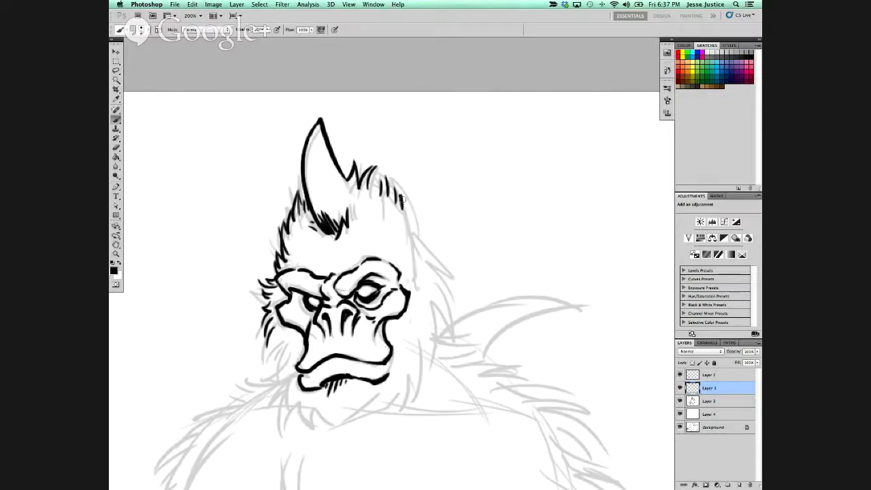
# - Ink a black strand down the gorilla's crest and re-stroke the walrus's fingers, wrist and belt buckle in blue
pyautogui.moveTo(402, 199)
pyautogui.mouseDown()
pyautogui.moveTo(409, 224)
pyautogui.moveTo(428, 233)
pyautogui.mouseUp()
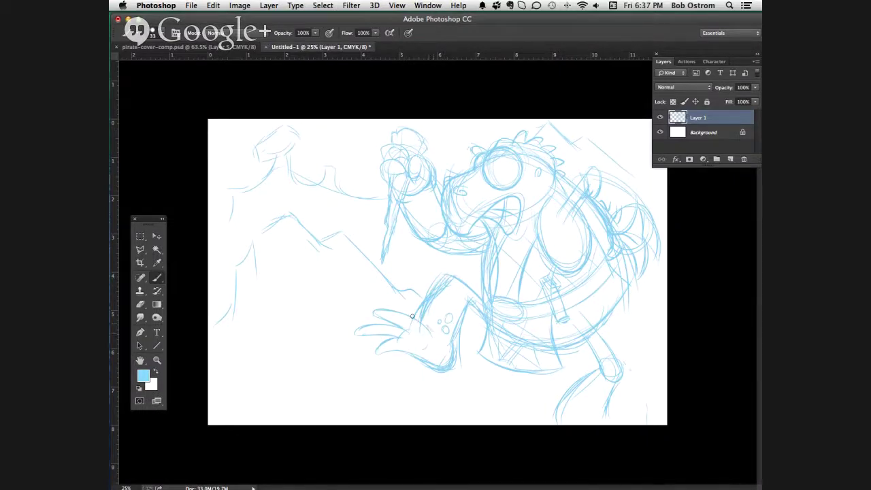
pyautogui.moveTo(375, 311)
pyautogui.mouseDown()
pyautogui.moveTo(361, 338)
pyautogui.moveTo(374, 329)
pyautogui.moveTo(403, 338)
pyautogui.moveTo(378, 352)
pyautogui.moveTo(426, 362)
pyautogui.moveTo(413, 355)
pyautogui.moveTo(454, 362)
pyautogui.moveTo(451, 343)
pyautogui.moveTo(448, 371)
pyautogui.mouseUp()
pyautogui.moveTo(460, 321); pyautogui.dragTo(455, 371)
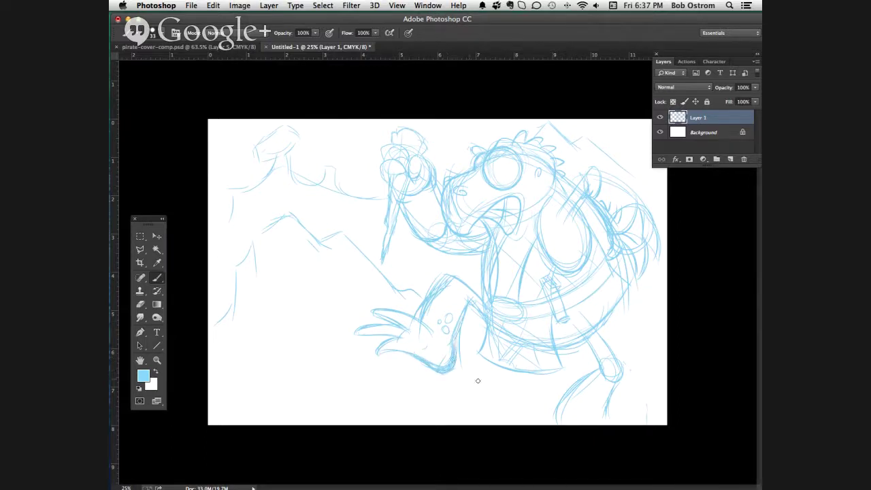
pyautogui.moveTo(505, 324)
pyautogui.mouseDown()
pyautogui.moveTo(501, 297)
pyautogui.moveTo(520, 321)
pyautogui.moveTo(485, 298)
pyautogui.moveTo(520, 318)
pyautogui.moveTo(490, 321)
pyautogui.mouseUp()
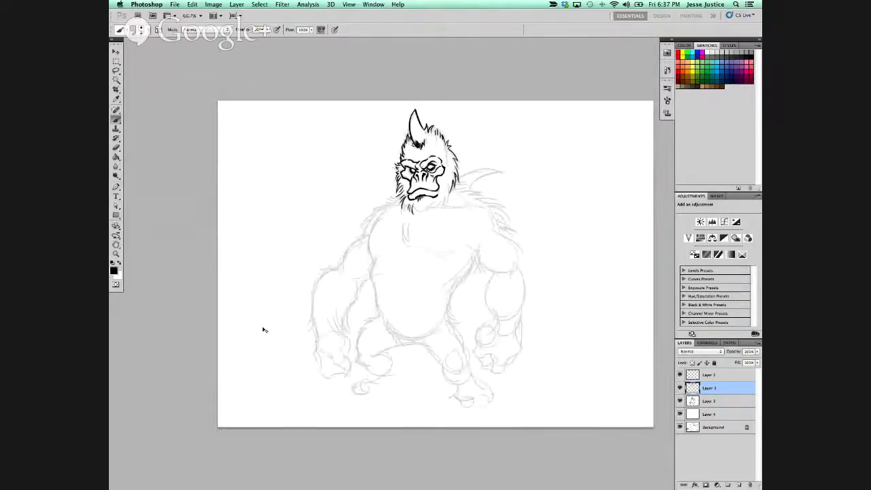
# - Ink shaggy black fur on the gorilla's left shoulder, arm and fist, plus strokes under the chin and jaw
pyautogui.press('super+plus')
pyautogui.scroll(2, 467, 292)
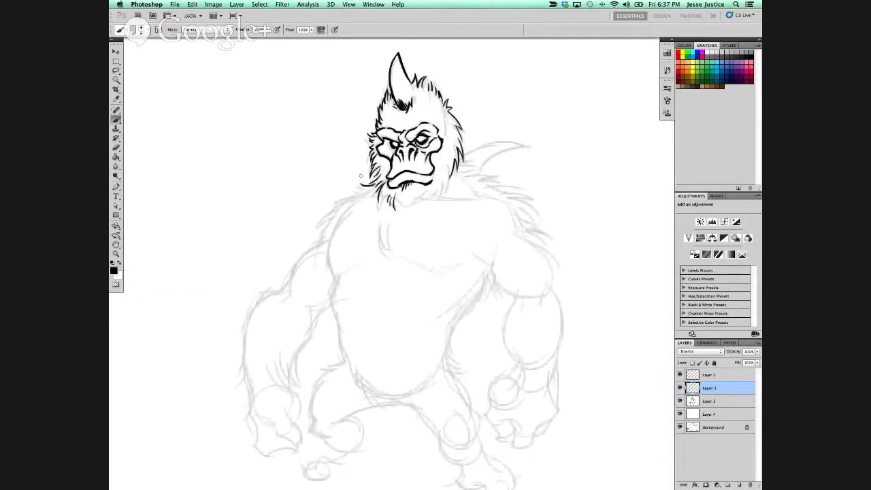
pyautogui.moveTo(361, 182); pyautogui.dragTo(369, 192)
pyautogui.moveTo(349, 192)
pyautogui.mouseDown()
pyautogui.moveTo(339, 209)
pyautogui.moveTo(315, 239)
pyautogui.mouseUp()
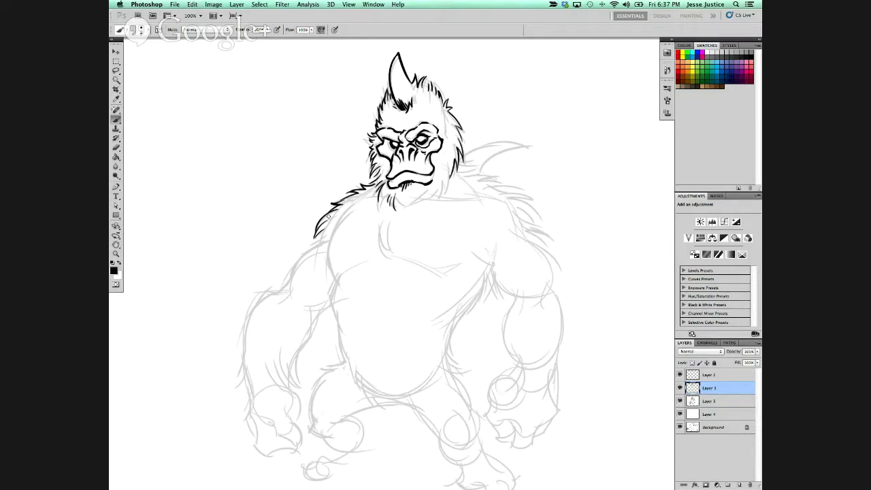
pyautogui.moveTo(322, 236)
pyautogui.mouseDown()
pyautogui.moveTo(308, 245)
pyautogui.moveTo(328, 224)
pyautogui.moveTo(278, 296)
pyautogui.moveTo(313, 334)
pyautogui.moveTo(294, 381)
pyautogui.mouseUp()
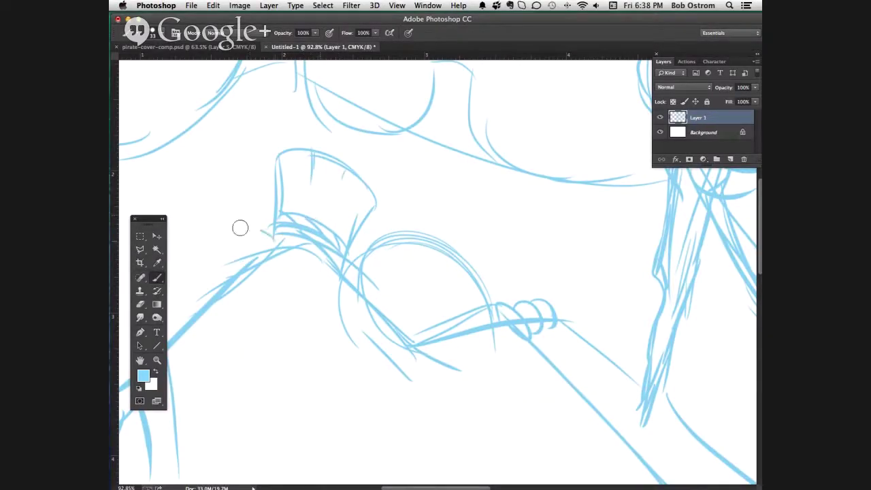
pyautogui.moveTo(240, 228); pyautogui.dragTo(246, 243)
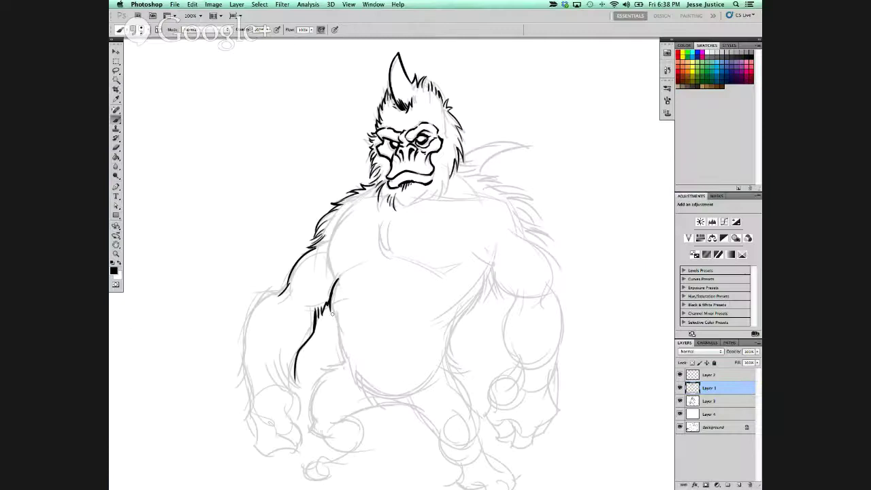
pyautogui.moveTo(333, 317)
pyautogui.mouseDown()
pyautogui.moveTo(331, 303)
pyautogui.moveTo(353, 378)
pyautogui.mouseUp()
pyautogui.moveTo(379, 190); pyautogui.dragTo(384, 206)
pyautogui.moveTo(388, 175)
pyautogui.mouseDown()
pyautogui.moveTo(378, 185)
pyautogui.moveTo(410, 209)
pyautogui.mouseUp()
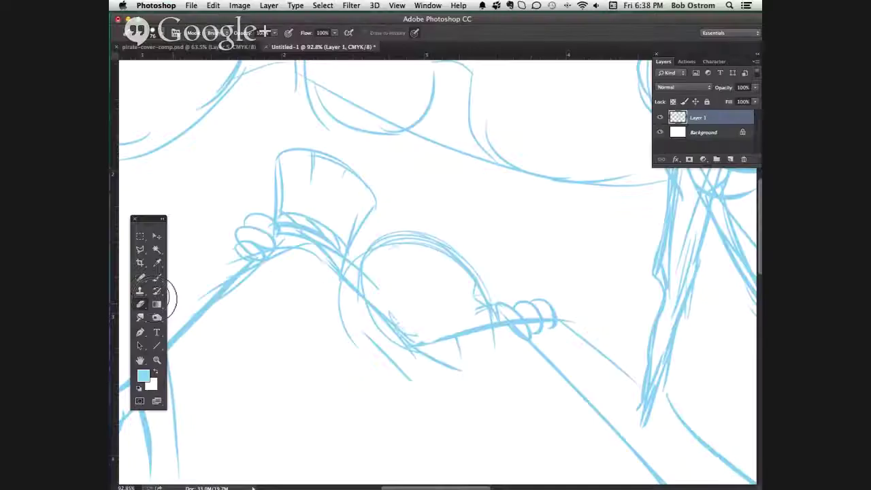
# - Sketch blue arcs over the rounded shape's top, curves inside it and a bolder lower edge
pyautogui.click(157, 277)
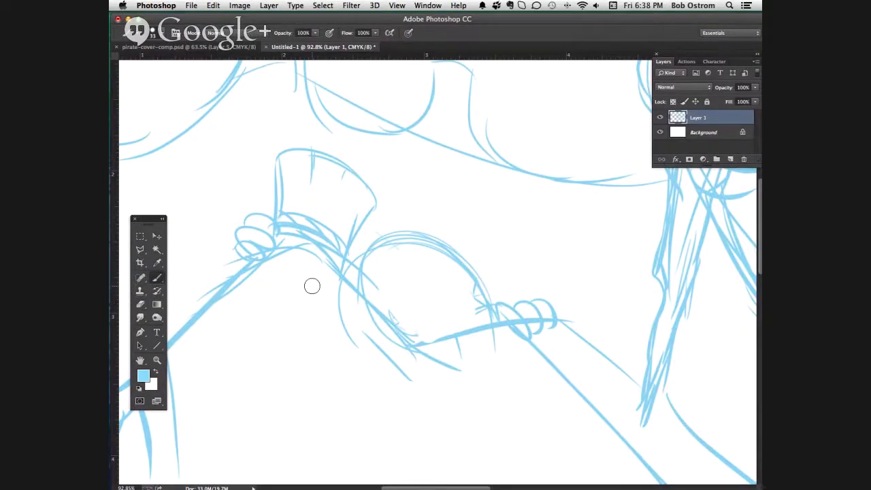
pyautogui.moveTo(420, 231)
pyautogui.mouseDown()
pyautogui.moveTo(425, 211)
pyautogui.moveTo(432, 246)
pyautogui.moveTo(401, 217)
pyautogui.moveTo(382, 234)
pyautogui.mouseUp()
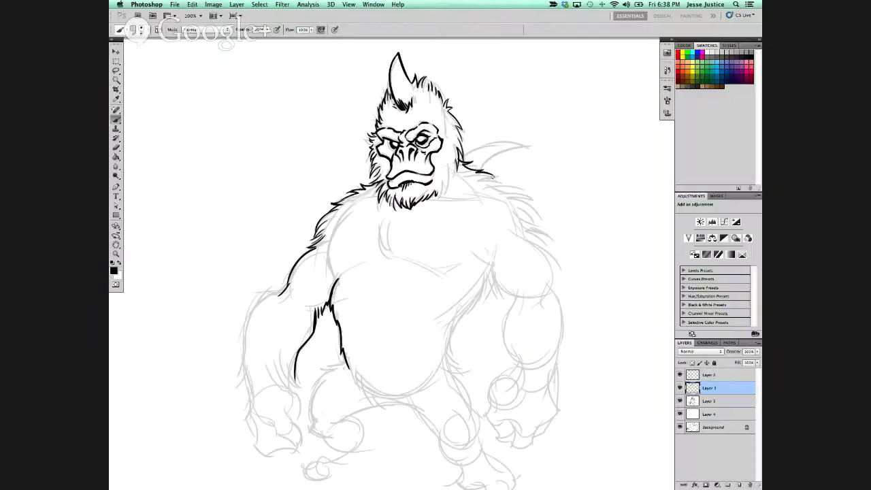
pyautogui.moveTo(479, 176); pyautogui.dragTo(506, 187)
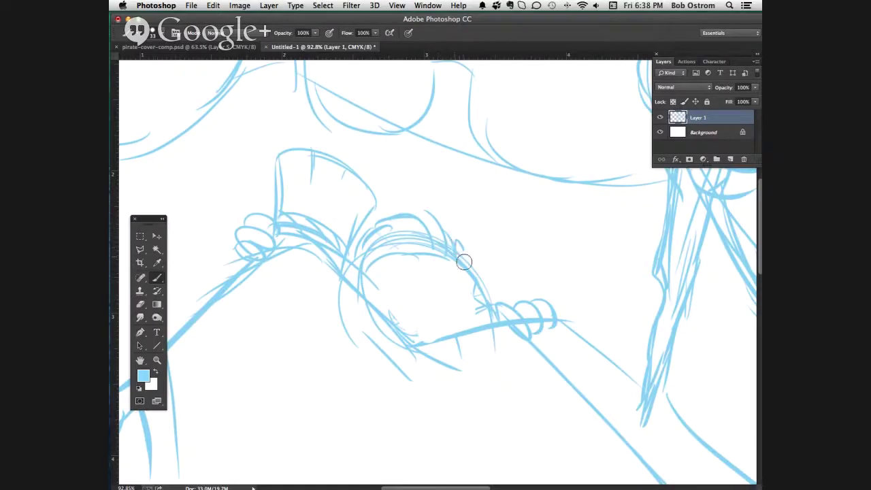
pyautogui.moveTo(505, 323)
pyautogui.mouseDown()
pyautogui.moveTo(414, 344)
pyautogui.moveTo(443, 358)
pyautogui.moveTo(404, 334)
pyautogui.moveTo(462, 352)
pyautogui.mouseUp()
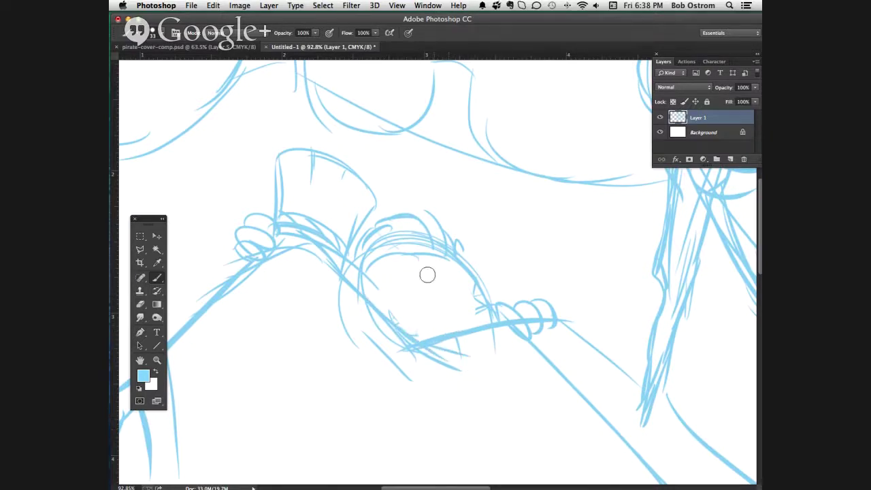
pyautogui.moveTo(417, 259); pyautogui.dragTo(462, 355)
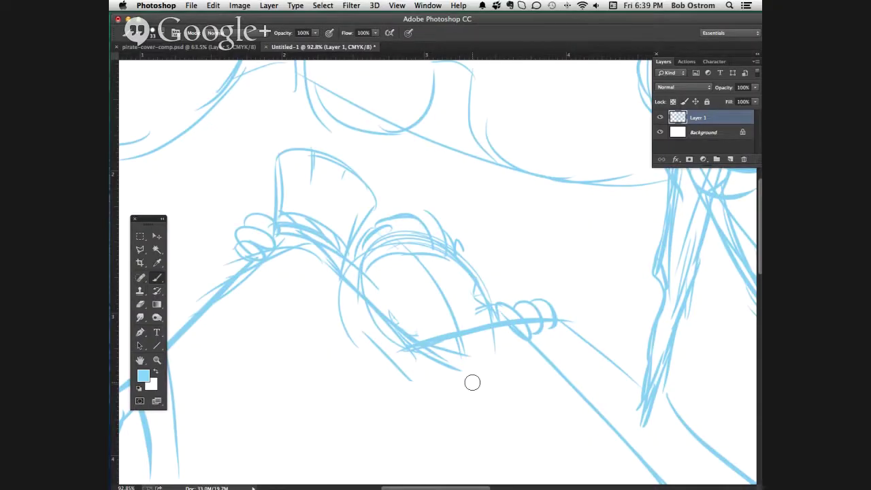
pyautogui.moveTo(458, 239)
pyautogui.mouseDown()
pyautogui.moveTo(458, 249)
pyautogui.moveTo(449, 220)
pyautogui.mouseUp()
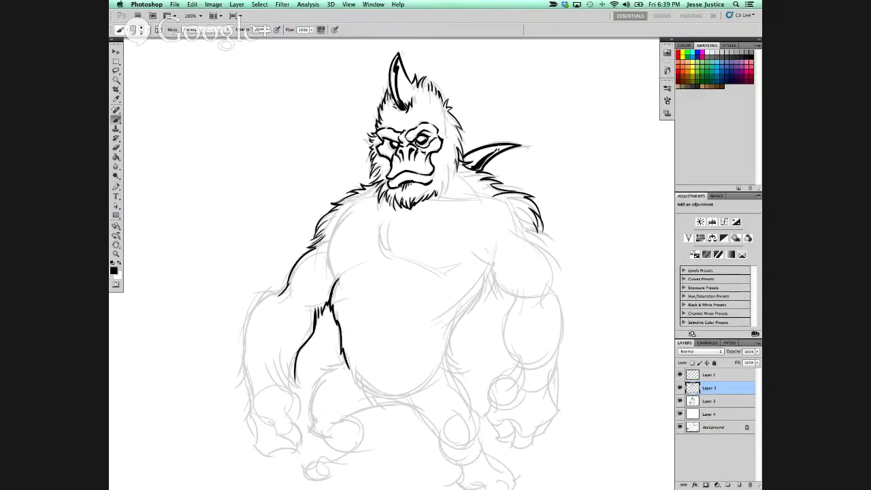
# - Ink the gorilla's left chest contour in black and the sternum line running down from the beard
pyautogui.moveTo(338, 281); pyautogui.dragTo(339, 219)
pyautogui.moveTo(333, 267)
pyautogui.mouseDown()
pyautogui.moveTo(329, 251)
pyautogui.moveTo(379, 254)
pyautogui.mouseUp()
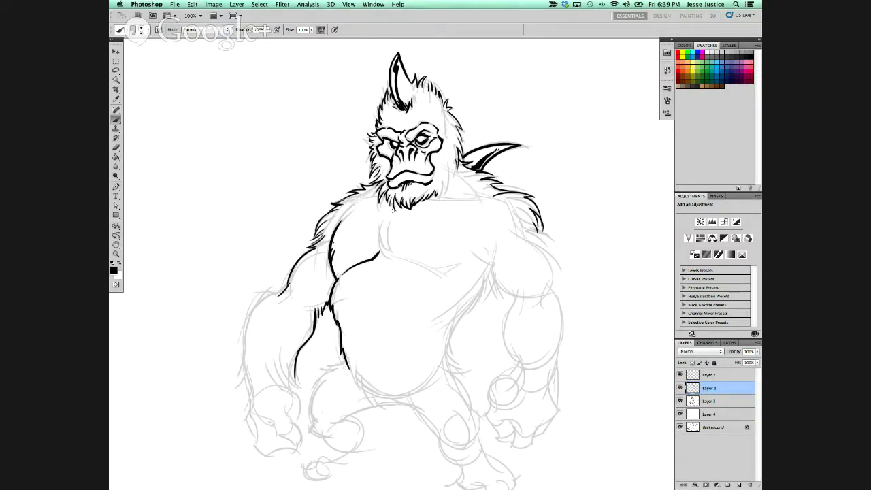
pyautogui.moveTo(393, 209)
pyautogui.mouseDown()
pyautogui.moveTo(378, 230)
pyautogui.moveTo(386, 262)
pyautogui.moveTo(448, 271)
pyautogui.moveTo(462, 268)
pyautogui.moveTo(469, 245)
pyautogui.mouseUp()
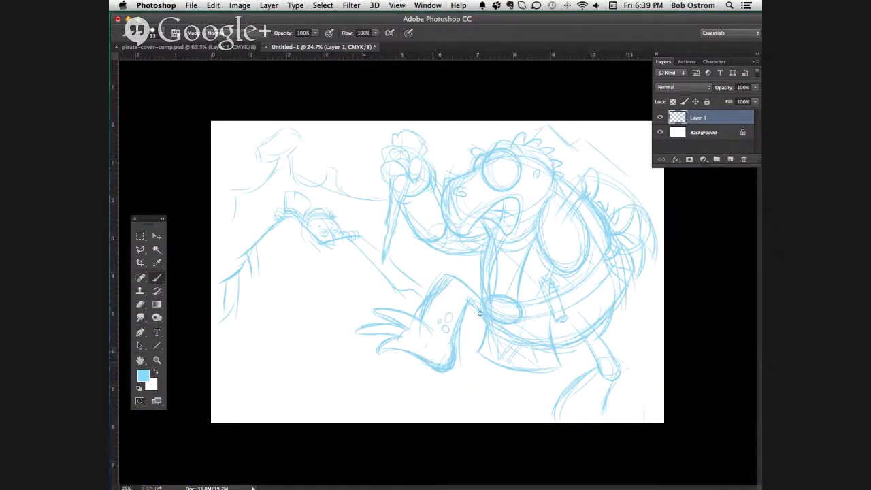
# - Zoom in and darken the walrus foot's leg join, inner contour, lower outline, toes and ankle loop
pyautogui.click(157, 360)
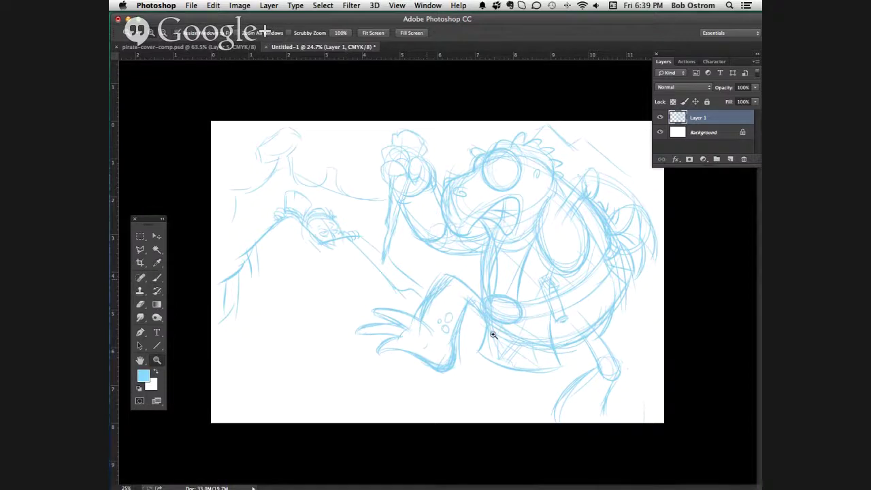
pyautogui.moveTo(508, 359); pyautogui.dragTo(558, 360)
pyautogui.press('b')
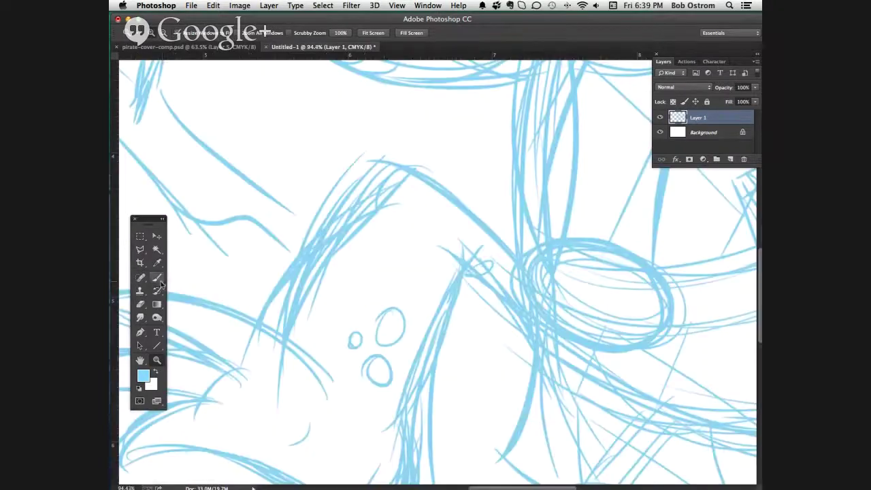
pyautogui.moveTo(444, 254)
pyautogui.mouseDown()
pyautogui.moveTo(461, 280)
pyautogui.moveTo(442, 268)
pyautogui.moveTo(450, 297)
pyautogui.moveTo(459, 281)
pyautogui.moveTo(413, 388)
pyautogui.mouseUp()
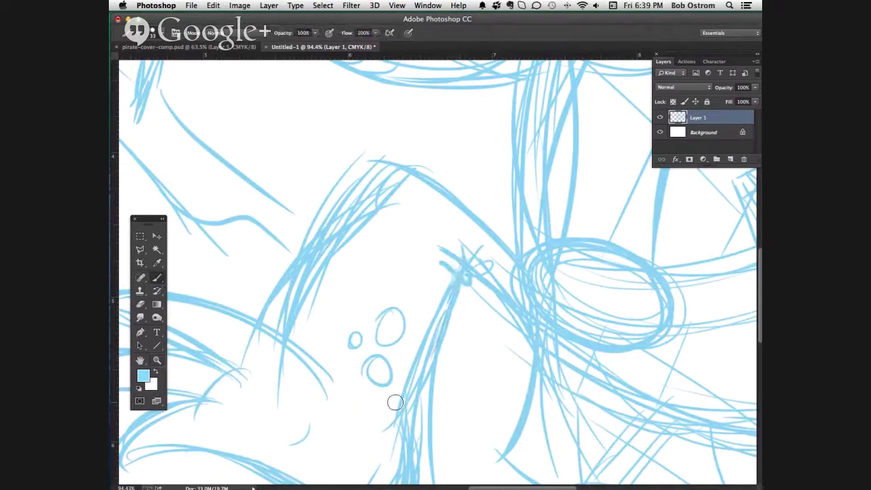
pyautogui.press('super+minus')
pyautogui.press('super+minus')
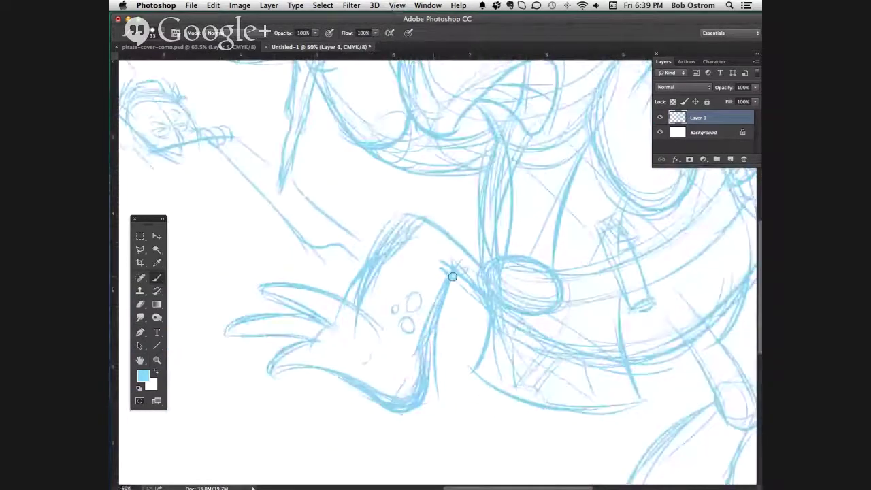
pyautogui.moveTo(433, 328)
pyautogui.mouseDown()
pyautogui.moveTo(422, 366)
pyautogui.moveTo(429, 399)
pyautogui.moveTo(382, 410)
pyautogui.moveTo(367, 403)
pyautogui.mouseUp()
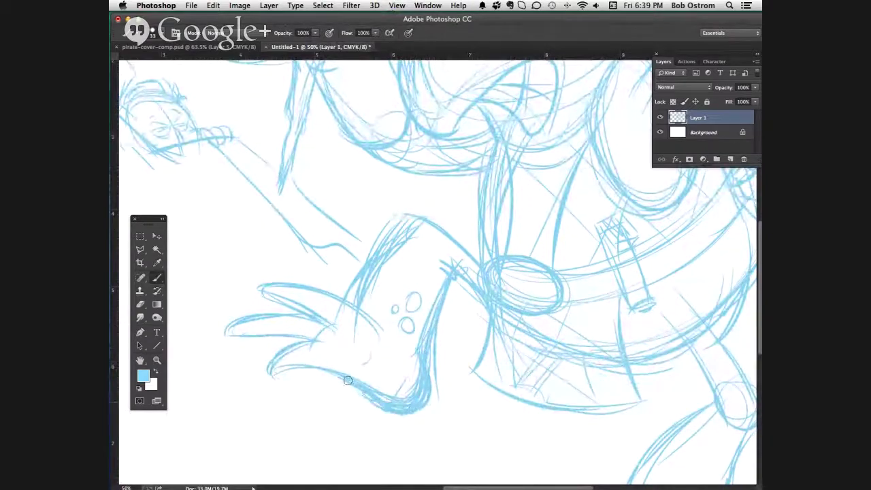
pyautogui.moveTo(291, 351)
pyautogui.mouseDown()
pyautogui.moveTo(271, 379)
pyautogui.moveTo(331, 372)
pyautogui.moveTo(267, 375)
pyautogui.moveTo(283, 345)
pyautogui.moveTo(250, 340)
pyautogui.mouseUp()
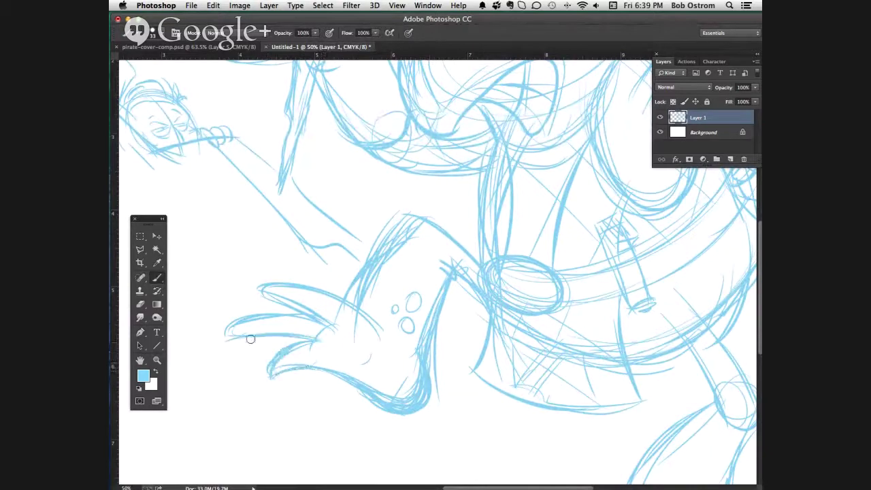
pyautogui.moveTo(304, 311)
pyautogui.mouseDown()
pyautogui.moveTo(232, 329)
pyautogui.moveTo(252, 335)
pyautogui.moveTo(317, 319)
pyautogui.moveTo(333, 331)
pyautogui.moveTo(306, 311)
pyautogui.mouseUp()
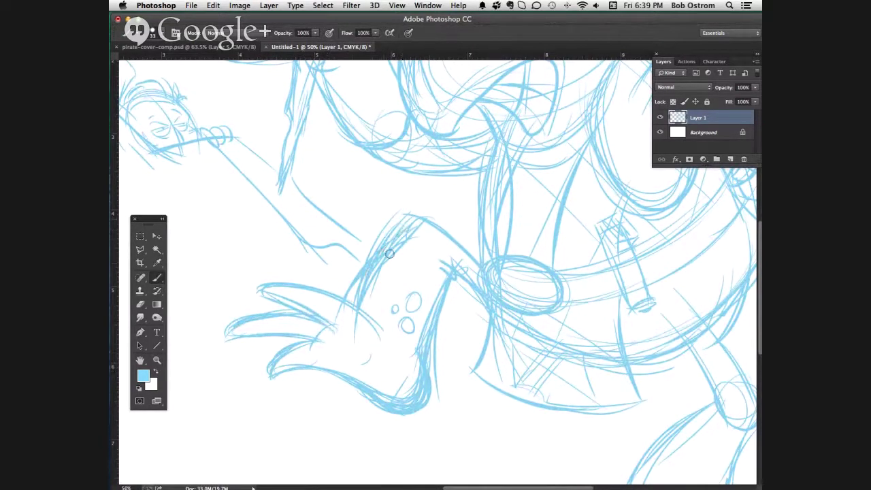
pyautogui.moveTo(408, 227); pyautogui.dragTo(432, 236)
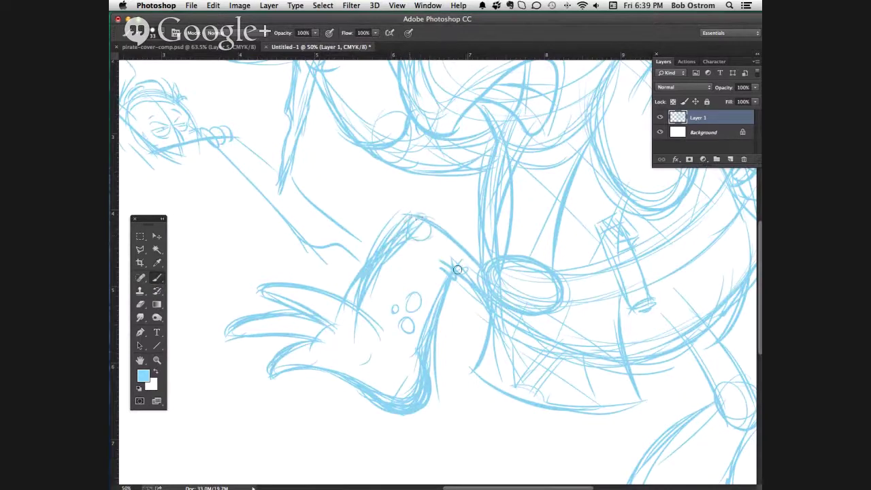
# - Add diagonal blue hatching below the belt oval and a faint hatch stroke beside it
pyautogui.moveTo(552, 374); pyautogui.dragTo(460, 372)
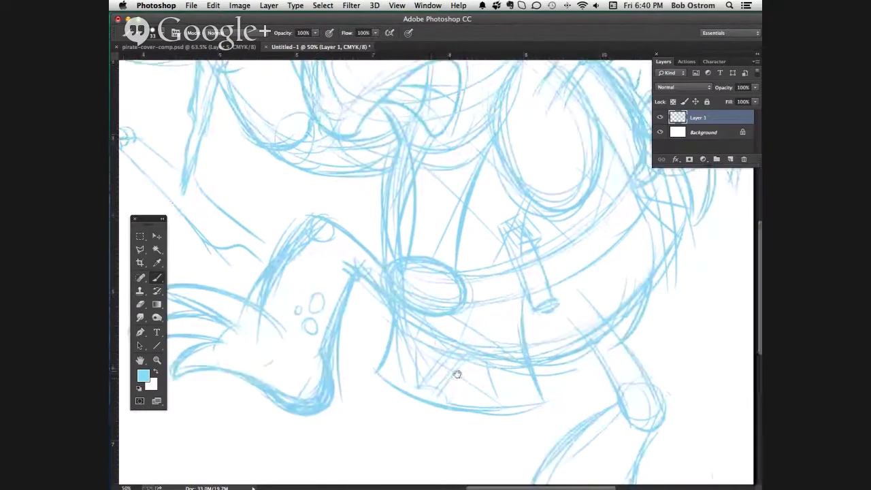
pyautogui.scroll(3, 440, 343)
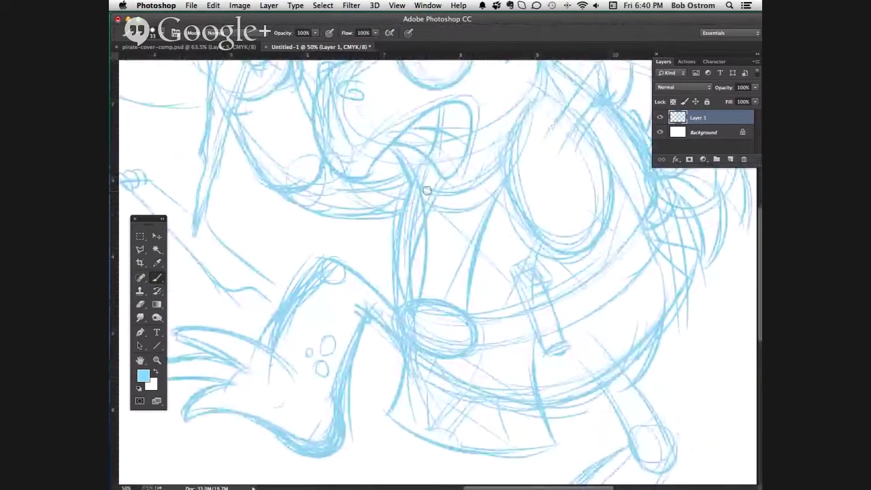
pyautogui.moveTo(446, 214); pyautogui.dragTo(504, 271)
pyautogui.moveTo(429, 253); pyautogui.dragTo(484, 306)
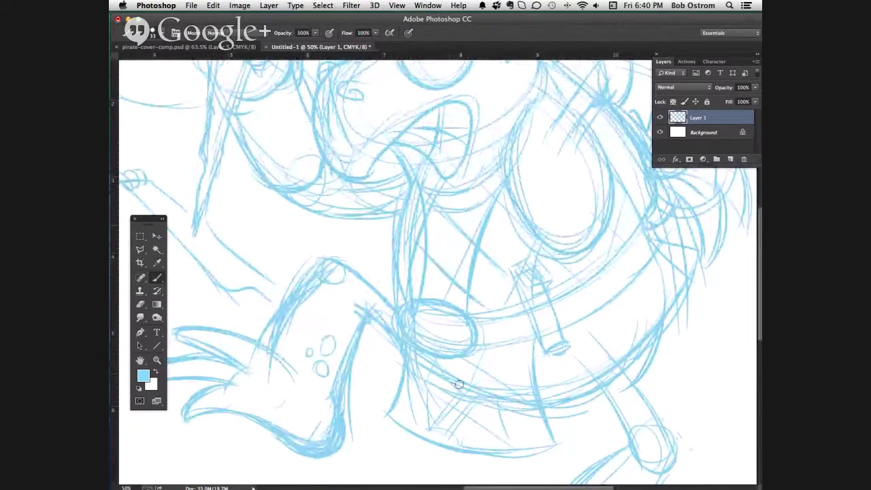
pyautogui.moveTo(455, 381); pyautogui.dragTo(519, 423)
pyautogui.moveTo(412, 400); pyautogui.dragTo(464, 437)
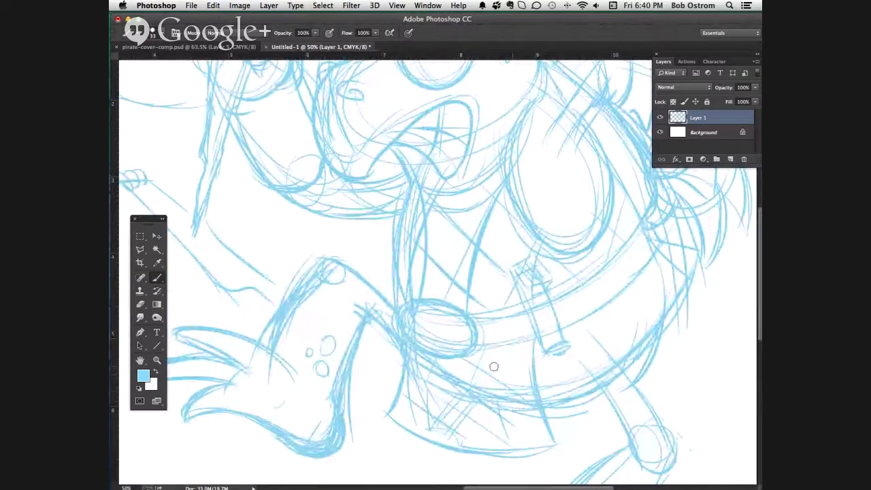
pyautogui.moveTo(508, 343); pyautogui.dragTo(459, 442)
pyautogui.moveTo(535, 350)
pyautogui.mouseDown()
pyautogui.moveTo(476, 416)
pyautogui.moveTo(467, 409)
pyautogui.mouseUp()
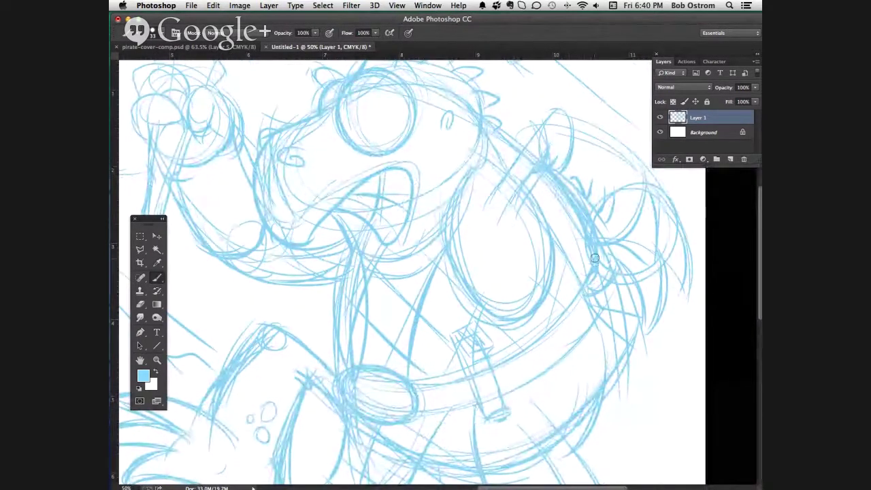
pyautogui.moveTo(582, 297); pyautogui.dragTo(571, 315)
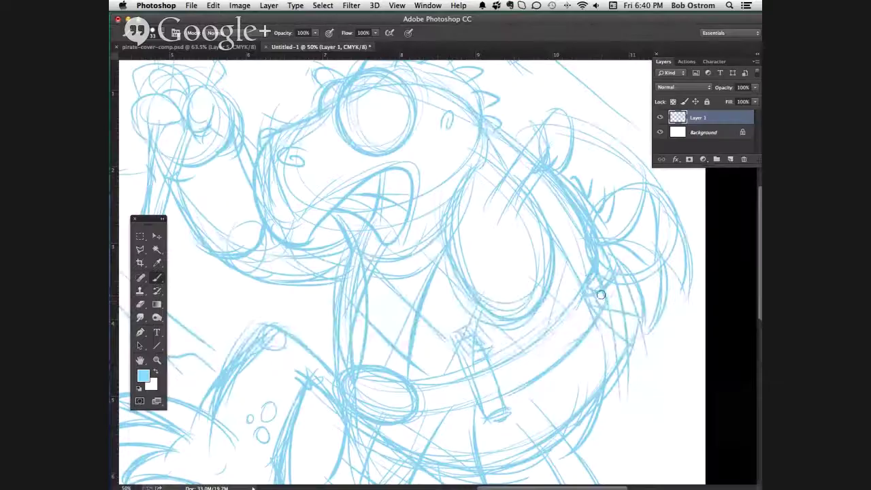
# - Hatch the body's right side, darken the belt's lower edge, and shade the right fist and arm
pyautogui.moveTo(600, 297)
pyautogui.mouseDown()
pyautogui.moveTo(566, 322)
pyautogui.moveTo(538, 370)
pyautogui.moveTo(521, 381)
pyautogui.mouseUp()
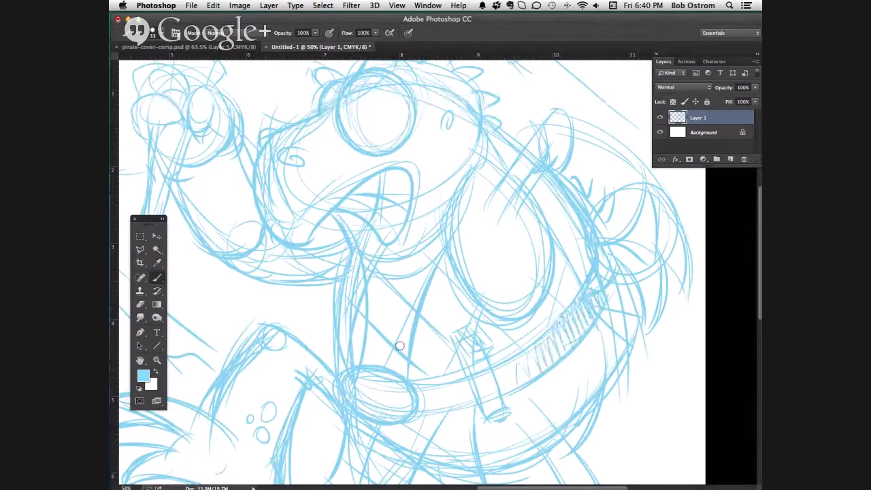
pyautogui.moveTo(415, 398); pyautogui.dragTo(430, 391)
pyautogui.moveTo(534, 337)
pyautogui.mouseDown()
pyautogui.moveTo(446, 395)
pyautogui.moveTo(446, 333)
pyautogui.moveTo(491, 419)
pyautogui.moveTo(486, 403)
pyautogui.mouseUp()
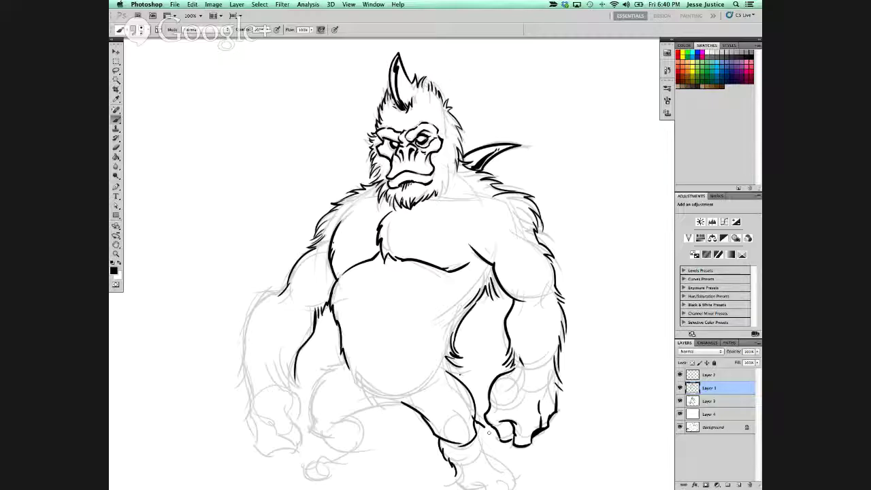
pyautogui.moveTo(489, 433); pyautogui.dragTo(485, 455)
pyautogui.scroll(-3, 507, 388)
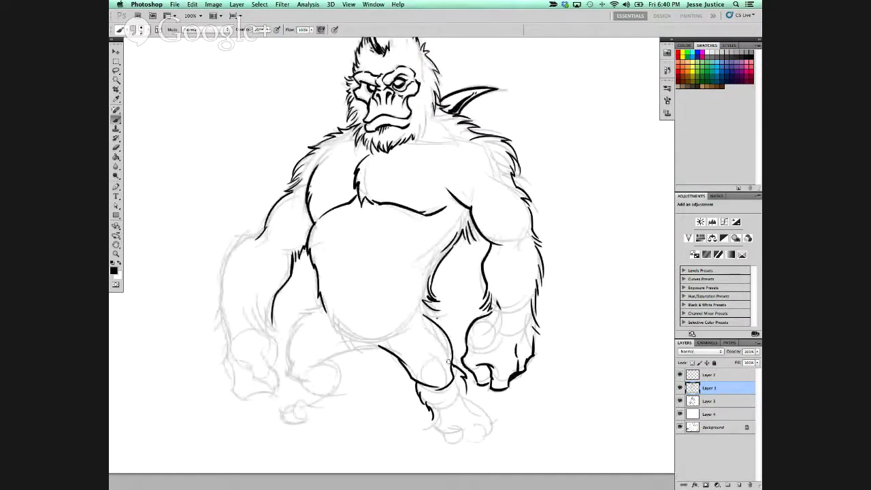
pyautogui.moveTo(512, 232); pyautogui.dragTo(521, 249)
pyautogui.moveTo(427, 381)
pyautogui.mouseDown()
pyautogui.moveTo(421, 362)
pyautogui.moveTo(418, 369)
pyautogui.moveTo(431, 370)
pyautogui.mouseUp()
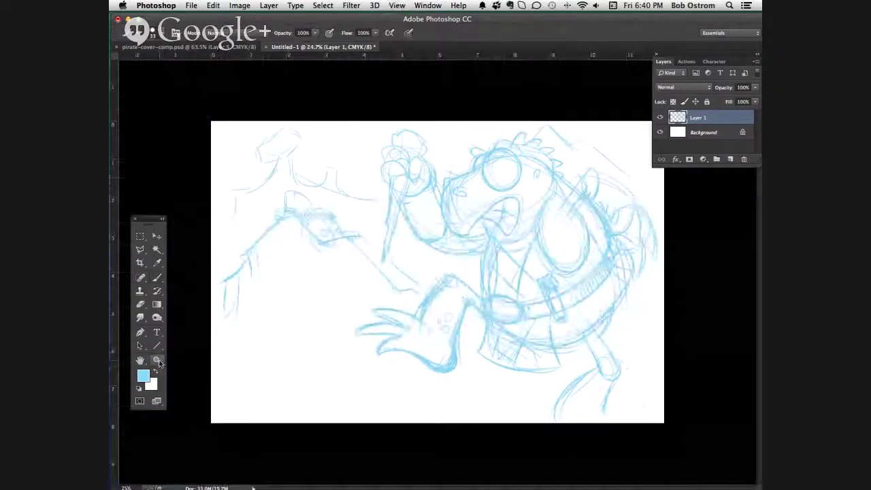
# - Ink hair below the right fist, the foot outline around the toe, wrist strokes and the eye's upper edge
pyautogui.press('z')
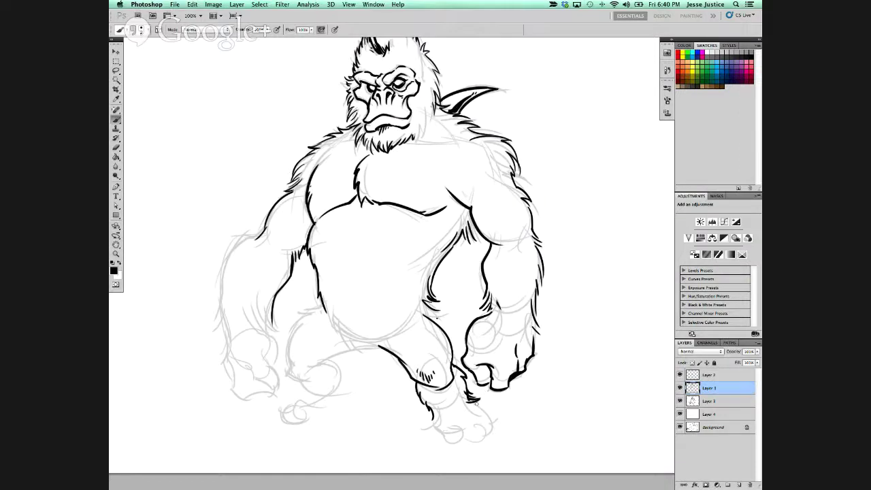
pyautogui.moveTo(475, 403); pyautogui.dragTo(493, 420)
pyautogui.moveTo(435, 416)
pyautogui.mouseDown()
pyautogui.moveTo(431, 426)
pyautogui.moveTo(470, 437)
pyautogui.mouseUp()
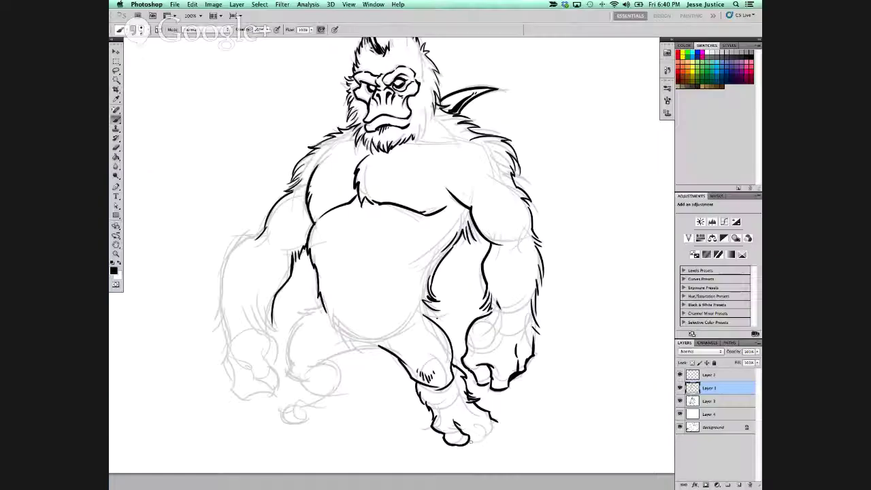
pyautogui.moveTo(470, 442)
pyautogui.mouseDown()
pyautogui.moveTo(476, 411)
pyautogui.moveTo(493, 434)
pyautogui.mouseUp()
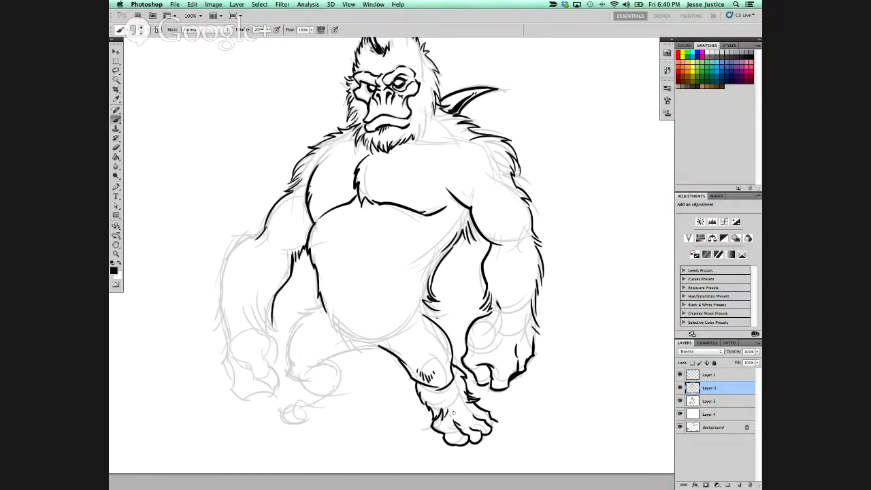
pyautogui.moveTo(462, 405); pyautogui.dragTo(472, 401)
pyautogui.moveTo(303, 368); pyautogui.dragTo(367, 349)
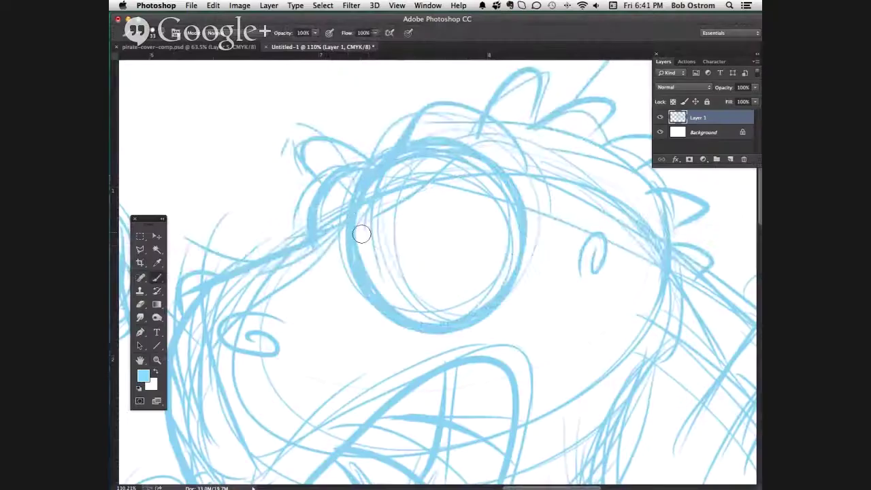
pyautogui.moveTo(367, 234)
pyautogui.mouseDown()
pyautogui.moveTo(344, 197)
pyautogui.moveTo(348, 213)
pyautogui.mouseUp()
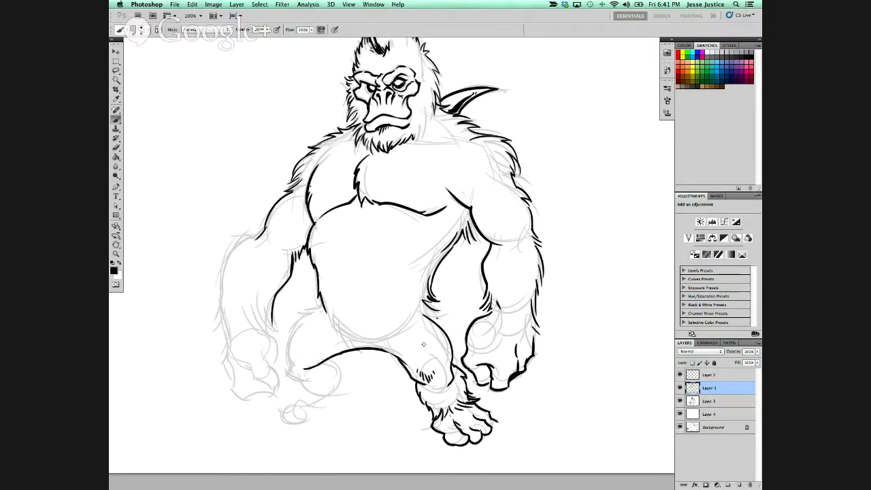
# - Ink both sides of the gorilla's thigh, inner forearm fur and the left arm's edge up to its top
pyautogui.moveTo(385, 352); pyautogui.dragTo(402, 360)
pyautogui.moveTo(290, 367)
pyautogui.mouseDown()
pyautogui.moveTo(294, 331)
pyautogui.moveTo(306, 320)
pyautogui.moveTo(290, 333)
pyautogui.moveTo(313, 314)
pyautogui.moveTo(304, 309)
pyautogui.moveTo(326, 304)
pyautogui.mouseUp()
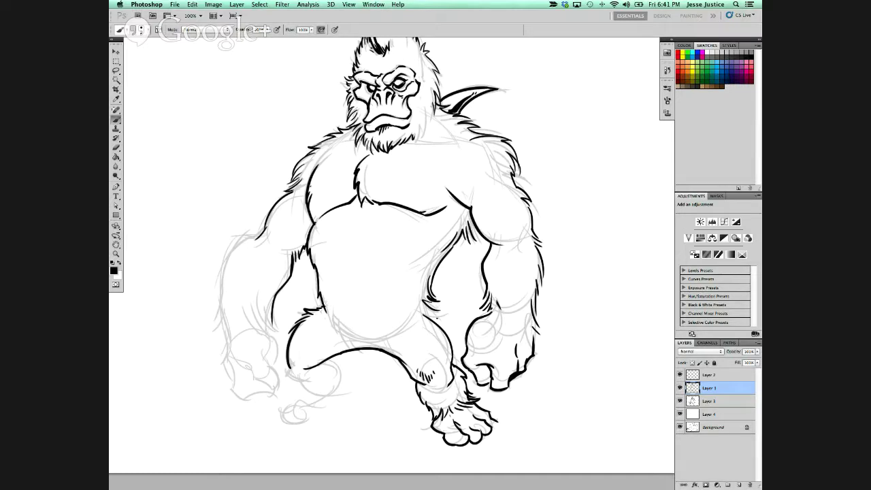
pyautogui.moveTo(428, 305); pyautogui.dragTo(436, 317)
pyautogui.moveTo(385, 321); pyautogui.dragTo(381, 350)
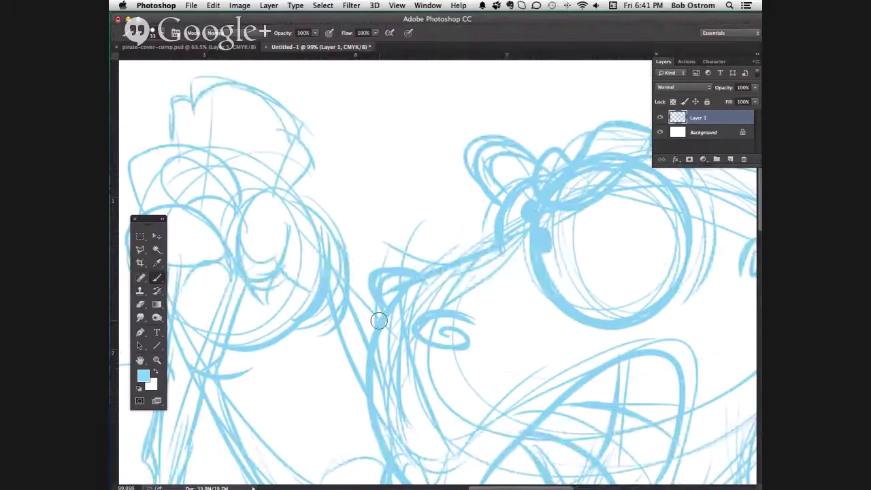
pyautogui.scroll(3, 347, 327)
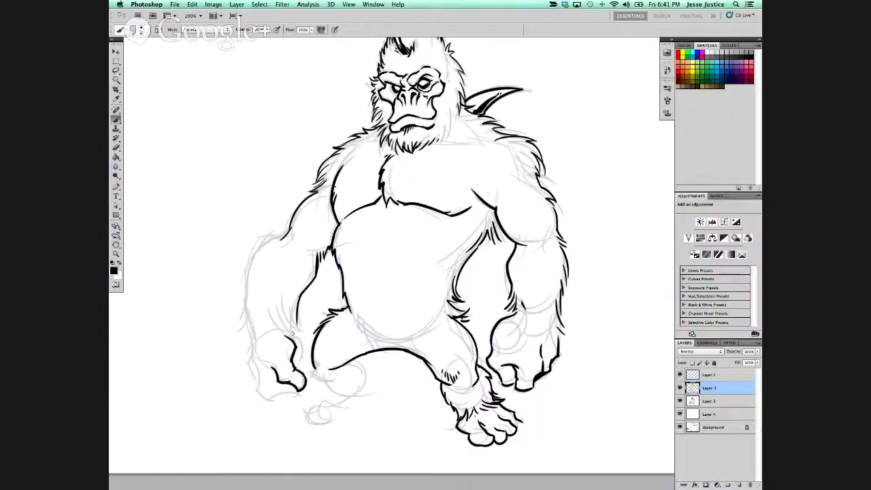
pyautogui.moveTo(247, 355); pyautogui.dragTo(251, 288)
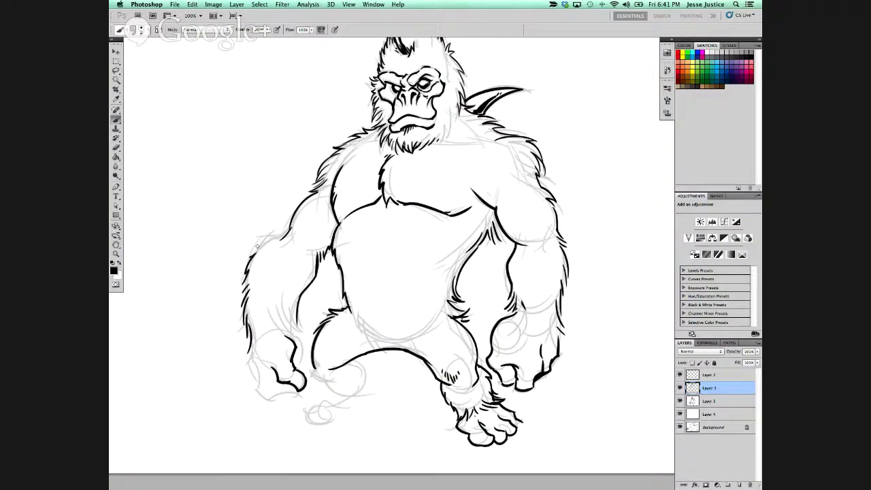
pyautogui.moveTo(252, 256); pyautogui.dragTo(294, 231)
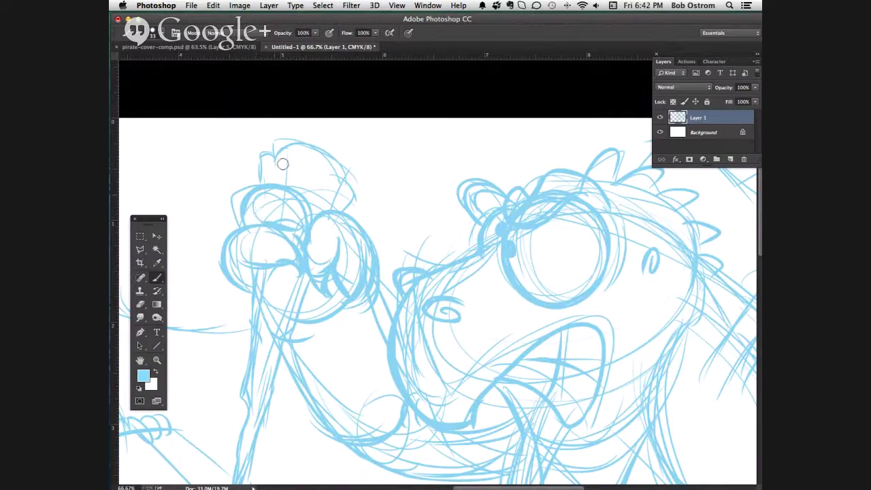
# - Sketch blue lines near the walrus's head, down the neck's left side, along the face edge and lower jaw
pyautogui.moveTo(346, 206)
pyautogui.mouseDown()
pyautogui.moveTo(359, 189)
pyautogui.moveTo(257, 181)
pyautogui.mouseUp()
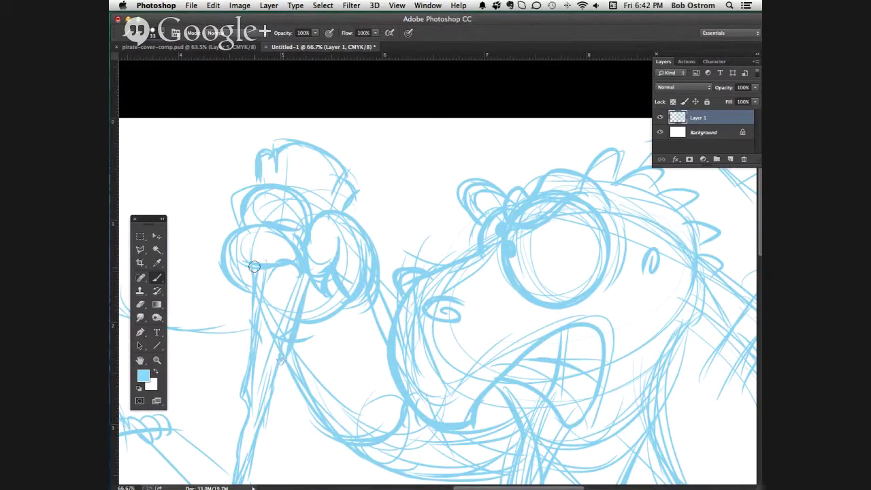
pyautogui.moveTo(254, 268)
pyautogui.mouseDown()
pyautogui.moveTo(248, 358)
pyautogui.moveTo(236, 400)
pyautogui.mouseUp()
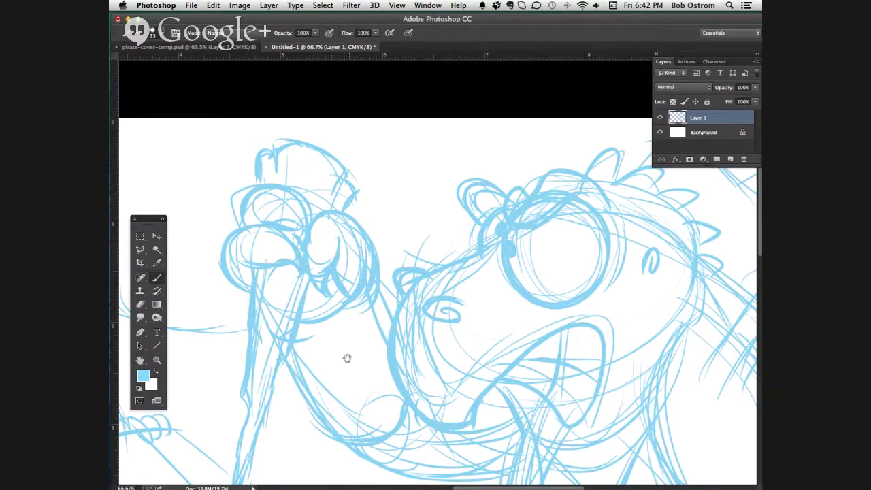
pyautogui.moveTo(347, 358); pyautogui.dragTo(344, 290)
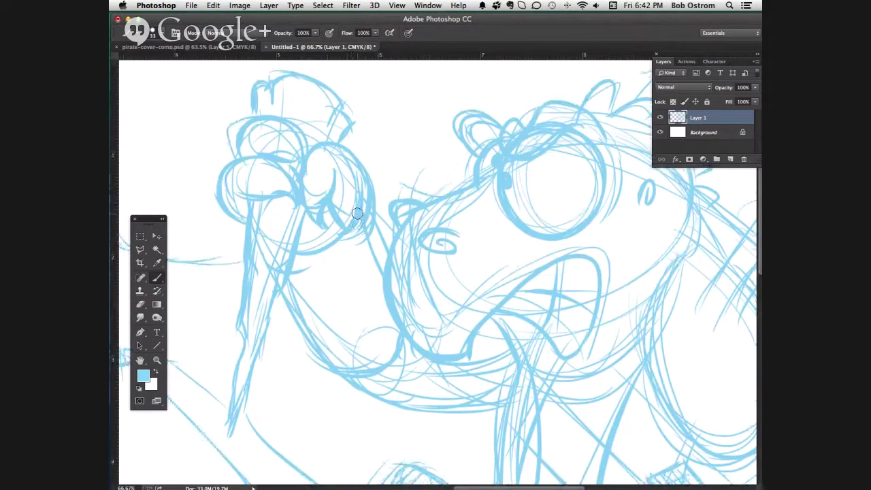
pyautogui.moveTo(375, 226); pyautogui.dragTo(333, 261)
pyautogui.moveTo(297, 323)
pyautogui.mouseDown()
pyautogui.moveTo(361, 383)
pyautogui.moveTo(325, 361)
pyautogui.moveTo(355, 377)
pyautogui.moveTo(377, 368)
pyautogui.moveTo(403, 415)
pyautogui.mouseUp()
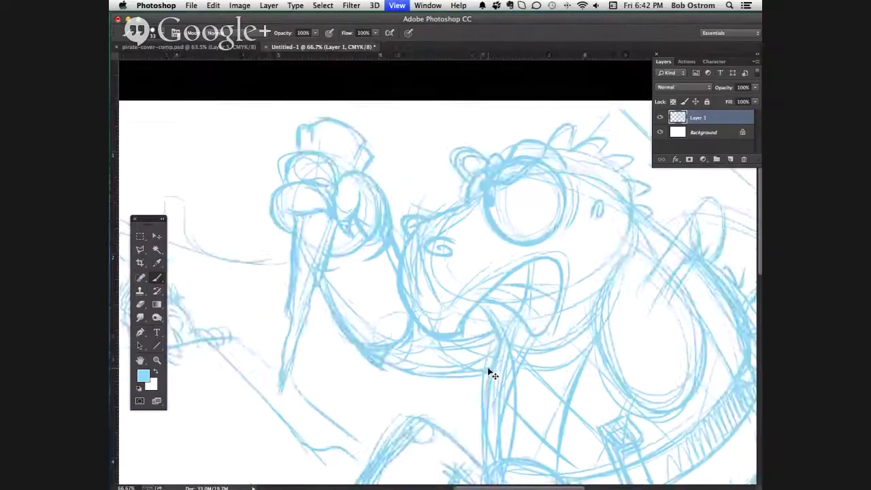
pyautogui.press('super+minus')
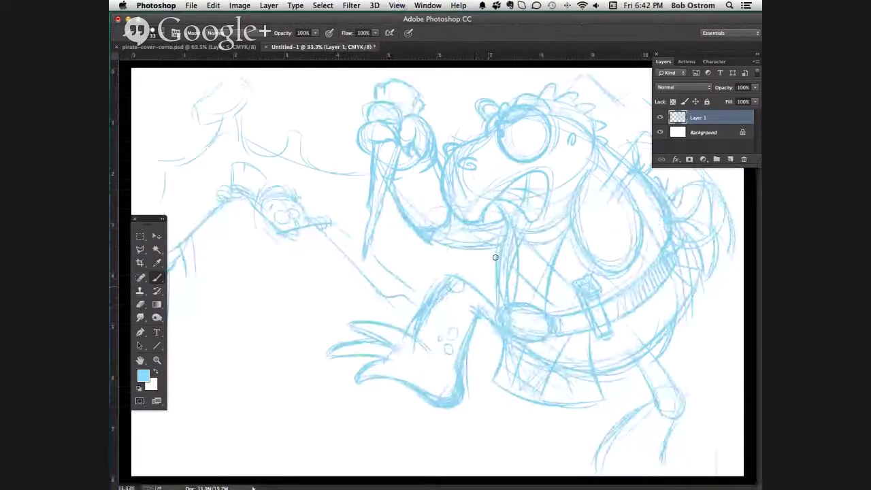
# - Add a vertical blue body stroke, zoom into the upper body, and undo a stray head stroke
pyautogui.moveTo(496, 258); pyautogui.dragTo(500, 309)
pyautogui.press('z')
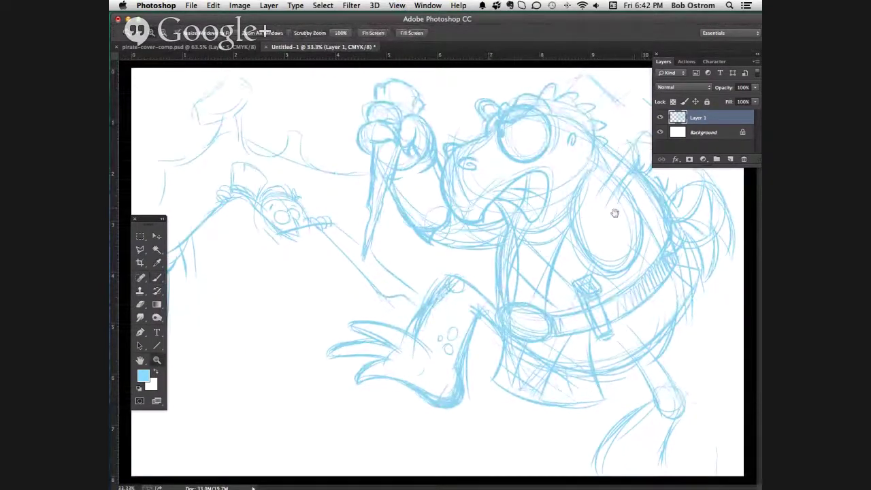
pyautogui.moveTo(577, 103); pyautogui.dragTo(729, 263)
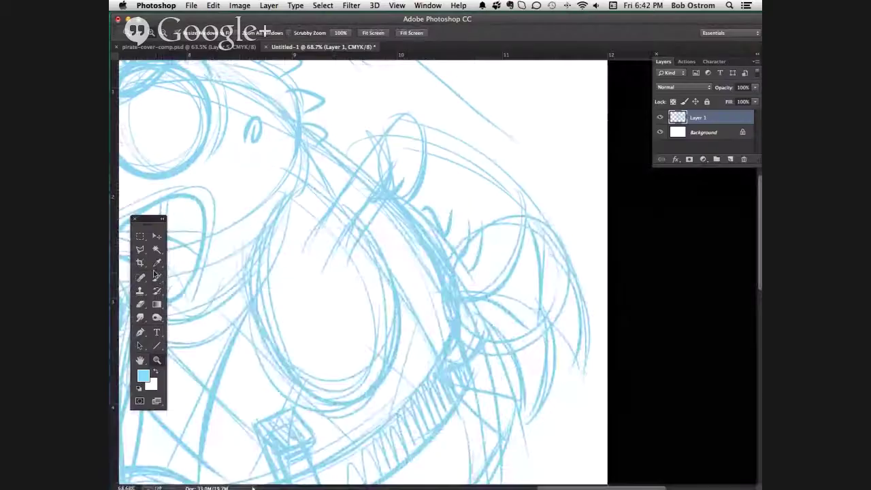
pyautogui.press('b')
pyautogui.moveTo(367, 149); pyautogui.dragTo(303, 225)
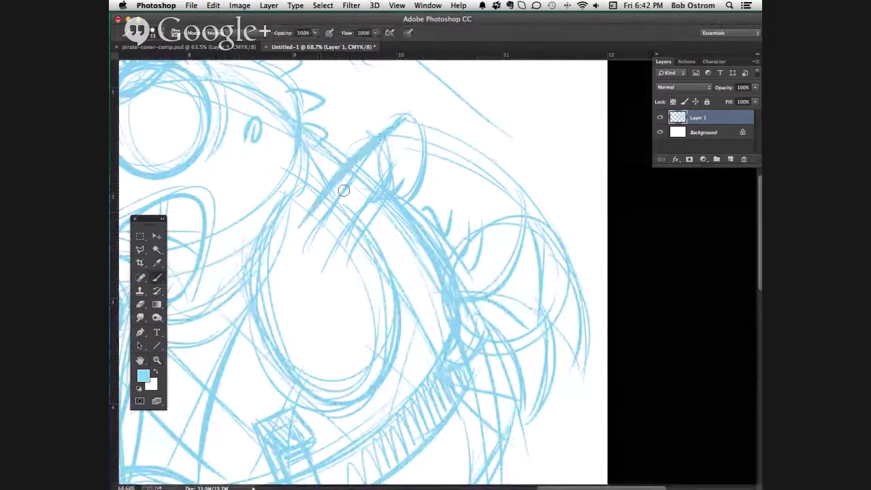
pyautogui.hotkey('ctrl', 'z')
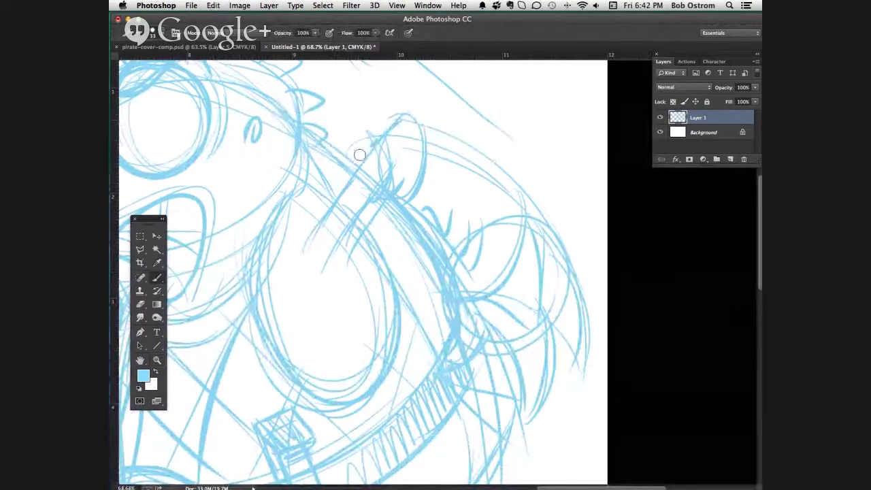
# - Add parallel blue hatching strokes across the body and its upper curve
pyautogui.moveTo(368, 148); pyautogui.dragTo(301, 238)
pyautogui.moveTo(351, 167); pyautogui.dragTo(297, 249)
pyautogui.moveTo(368, 197); pyautogui.dragTo(330, 275)
pyautogui.moveTo(401, 151)
pyautogui.mouseDown()
pyautogui.moveTo(388, 176)
pyautogui.moveTo(394, 183)
pyautogui.mouseUp()
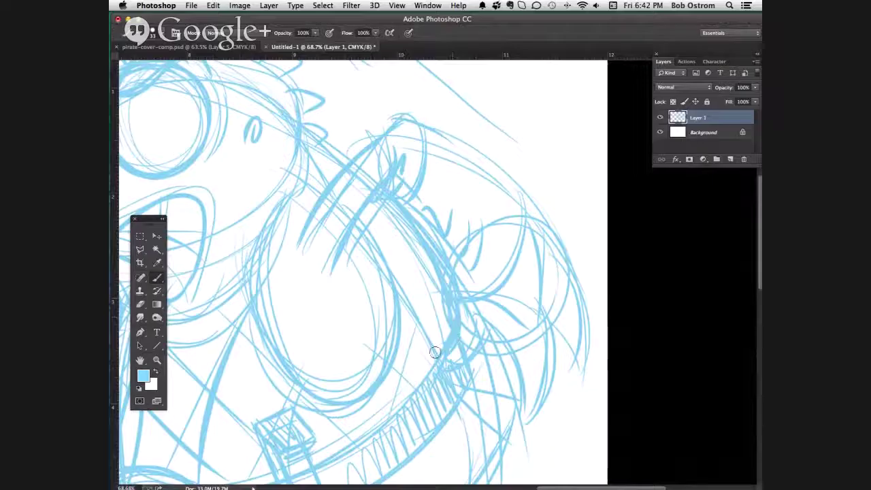
# - Sketch blue strokes on the lower right, right side and upper-right arc, then zoom out
pyautogui.moveTo(519, 361)
pyautogui.mouseDown()
pyautogui.moveTo(520, 412)
pyautogui.moveTo(535, 396)
pyautogui.mouseUp()
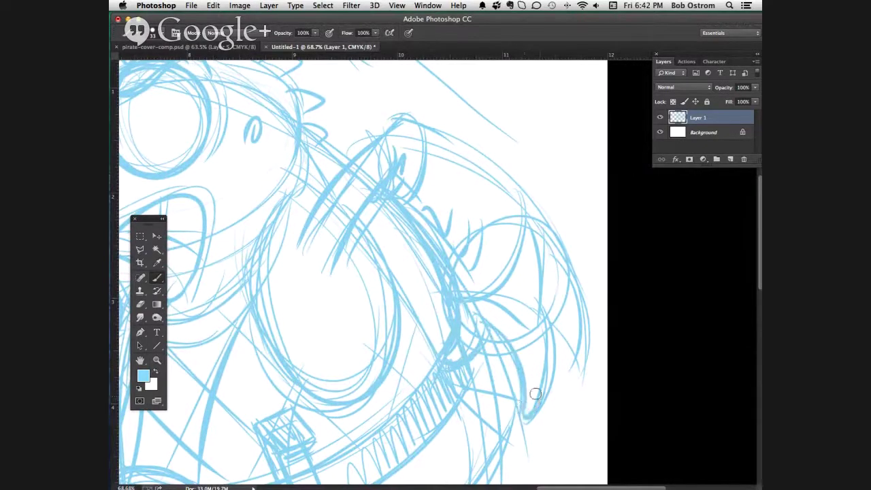
pyautogui.moveTo(537, 313)
pyautogui.mouseDown()
pyautogui.moveTo(557, 382)
pyautogui.moveTo(566, 353)
pyautogui.moveTo(577, 381)
pyautogui.moveTo(585, 321)
pyautogui.moveTo(567, 266)
pyautogui.mouseUp()
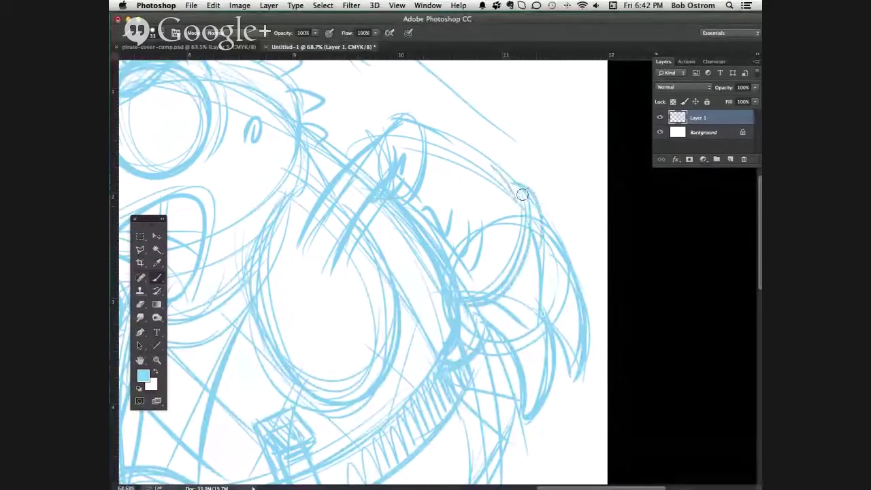
pyautogui.moveTo(521, 189)
pyautogui.mouseDown()
pyautogui.moveTo(490, 163)
pyautogui.moveTo(426, 129)
pyautogui.mouseUp()
pyautogui.moveTo(495, 175); pyautogui.dragTo(437, 140)
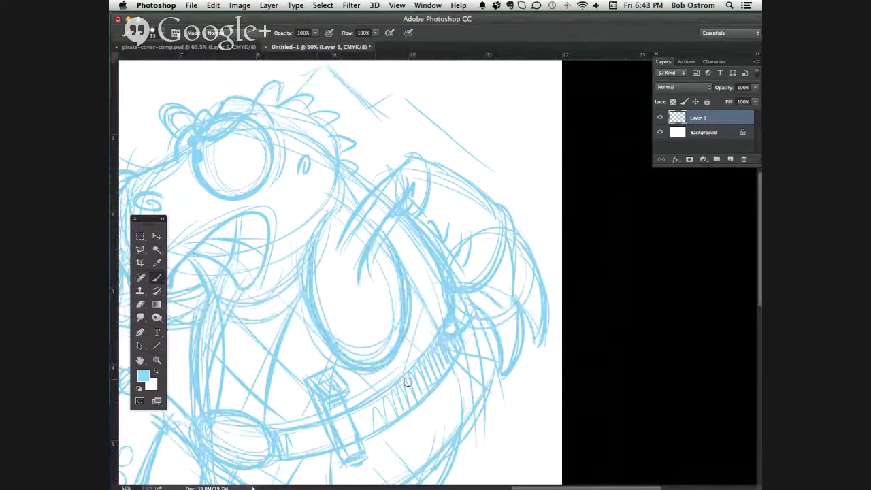
pyautogui.press('super+minus')
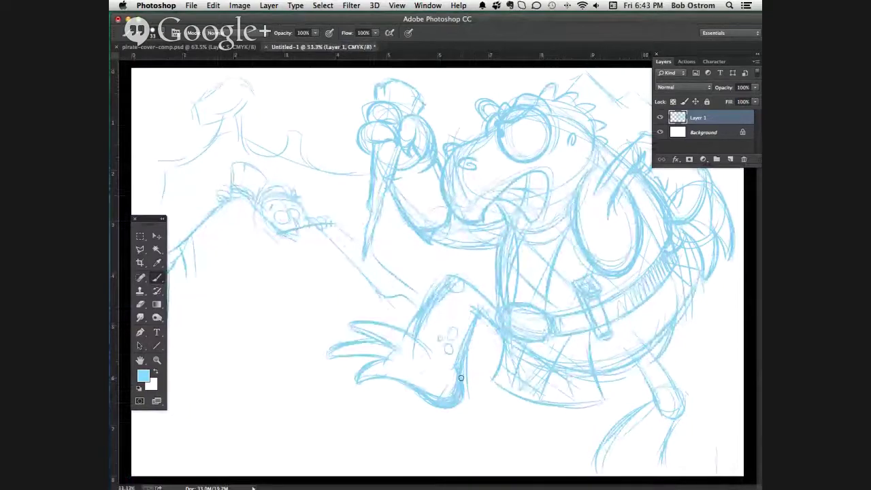
# - Add small lower-right strokes, a finger line on the walrus's hand, a rock stroke and a bird stroke
pyautogui.moveTo(633, 364); pyautogui.dragTo(657, 401)
pyautogui.moveTo(643, 340); pyautogui.dragTo(674, 394)
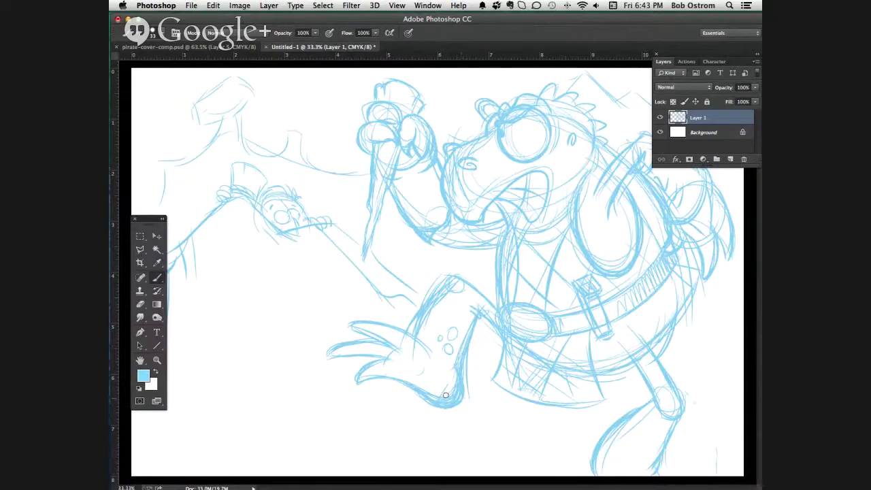
pyautogui.moveTo(404, 349); pyautogui.dragTo(387, 369)
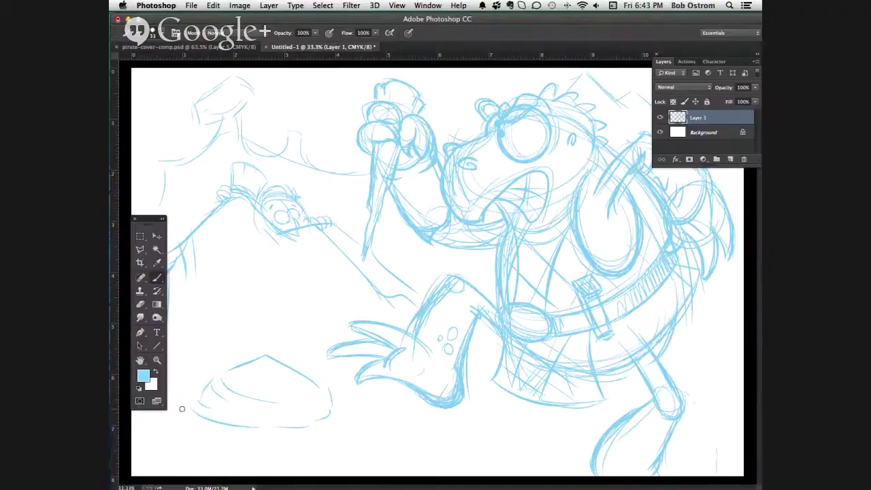
pyautogui.moveTo(191, 399)
pyautogui.mouseDown()
pyautogui.moveTo(193, 420)
pyautogui.moveTo(194, 389)
pyautogui.mouseUp()
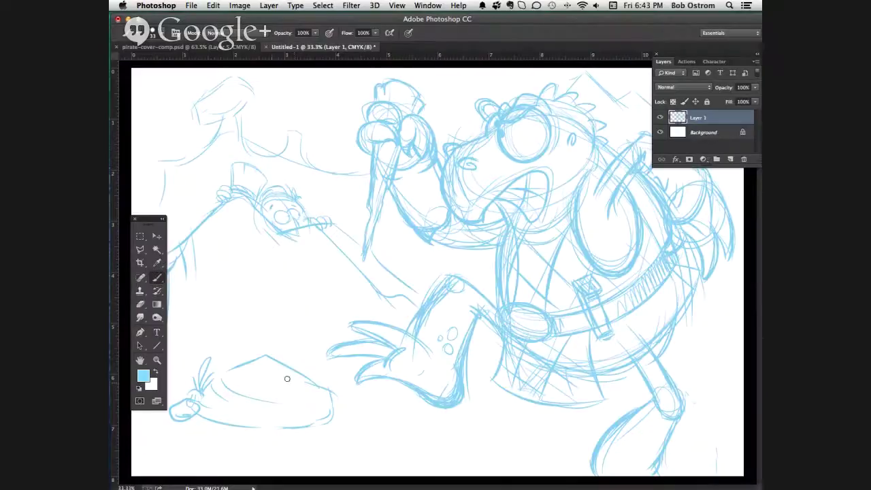
pyautogui.press('super+minus')
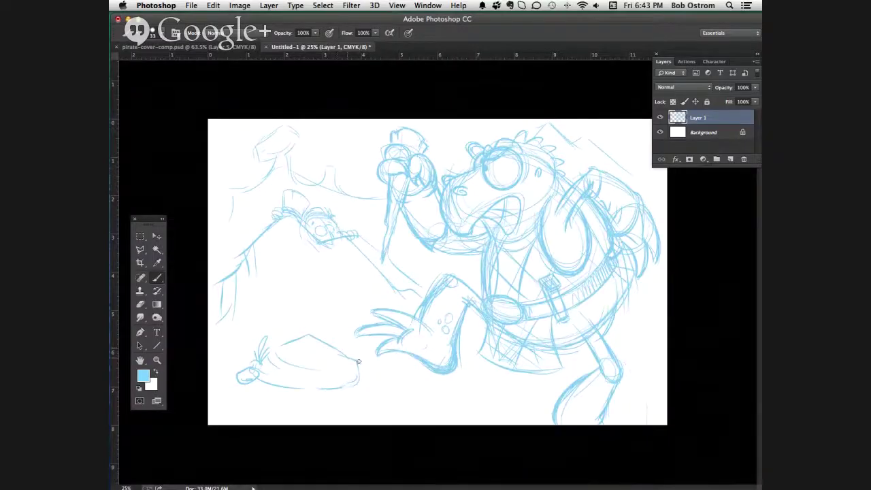
pyautogui.moveTo(246, 363); pyautogui.dragTo(222, 363)
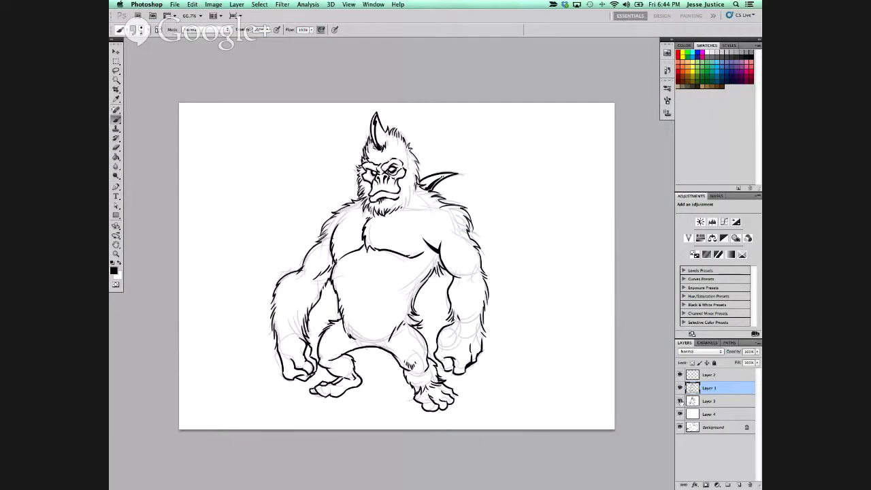
# - Hide the Layer 3 pencil sketch and set the brush size to 14 px
pyautogui.click(680, 400)
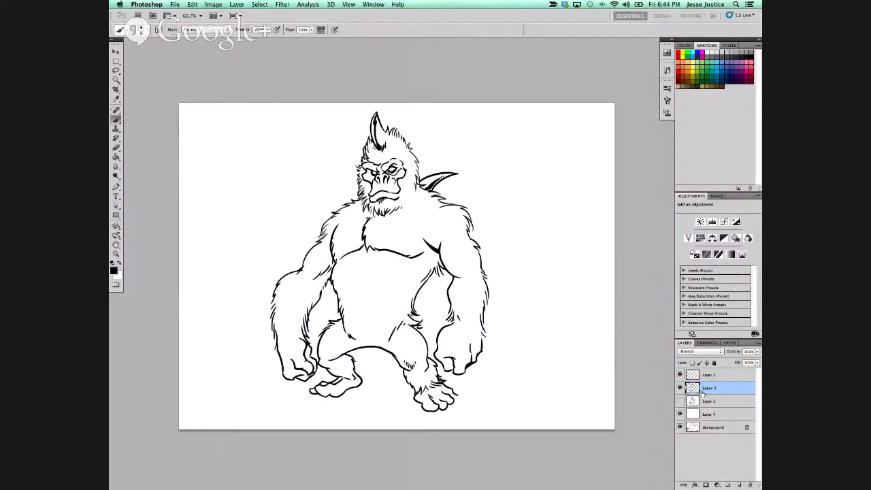
pyautogui.rightClick(275, 184)
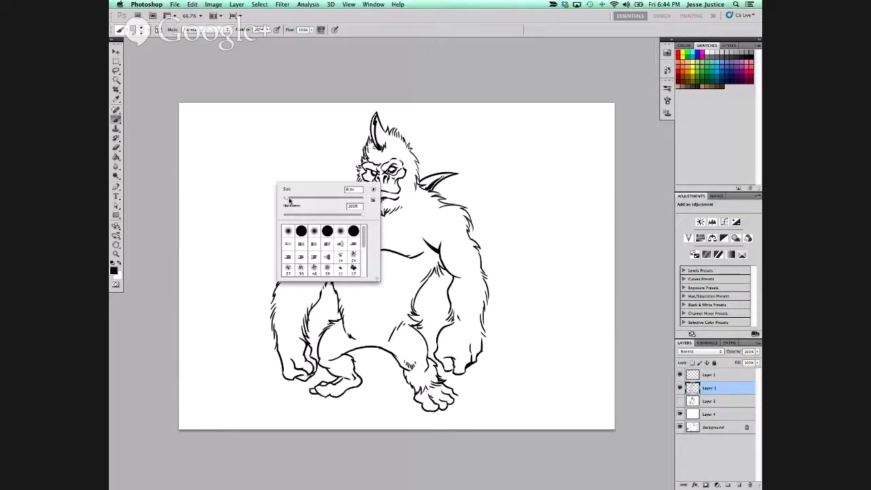
pyautogui.moveTo(287, 199); pyautogui.dragTo(290, 199)
pyautogui.click(312, 170)
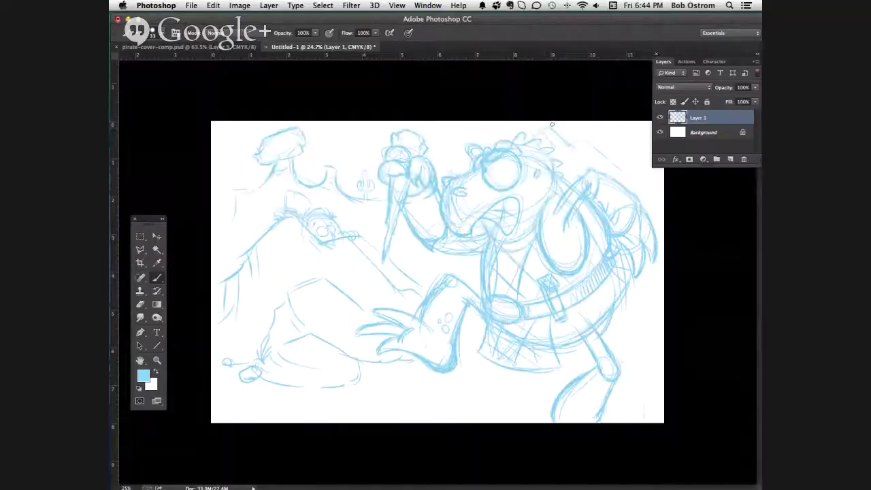
# - Undo the stray thick strokes along the gorilla's side and a faint eyebrow line
pyautogui.moveTo(551, 124)
pyautogui.mouseDown()
pyautogui.moveTo(575, 150)
pyautogui.moveTo(582, 141)
pyautogui.mouseUp()
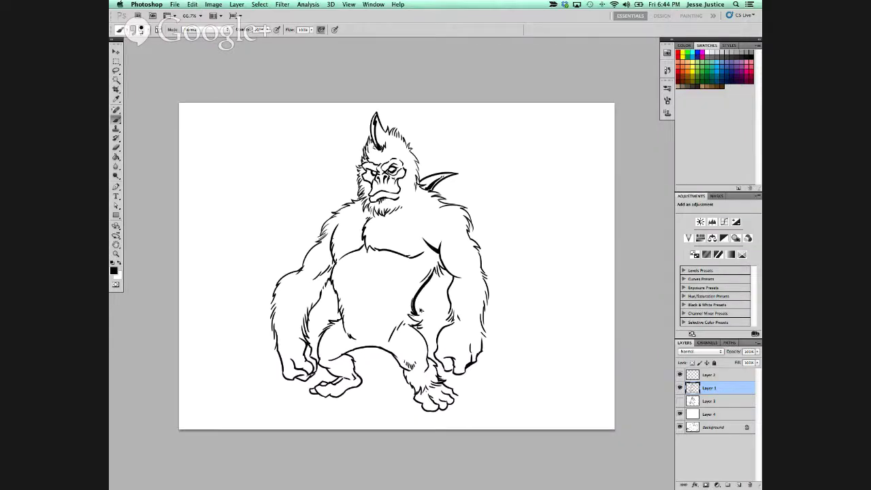
pyautogui.press('super+z')
pyautogui.press('super+z')
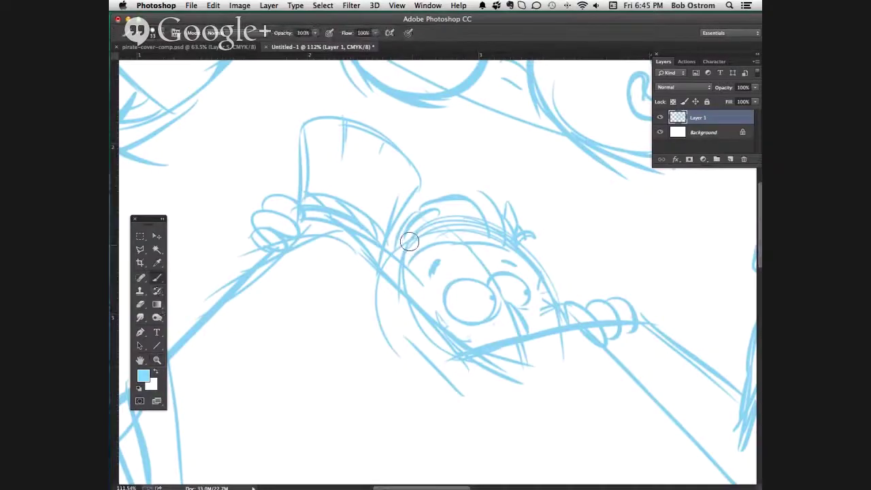
pyautogui.moveTo(430, 251)
pyautogui.mouseDown()
pyautogui.moveTo(488, 245)
pyautogui.moveTo(453, 190)
pyautogui.moveTo(478, 229)
pyautogui.moveTo(437, 213)
pyautogui.mouseUp()
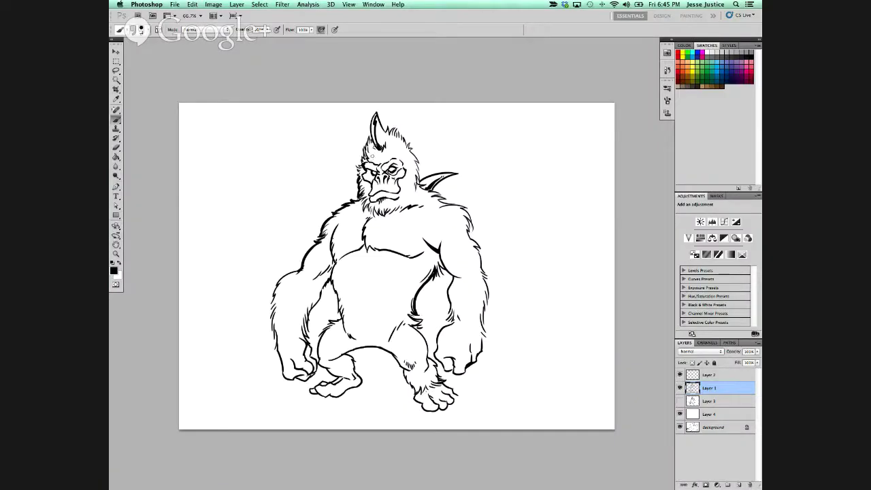
pyautogui.press('super+z')
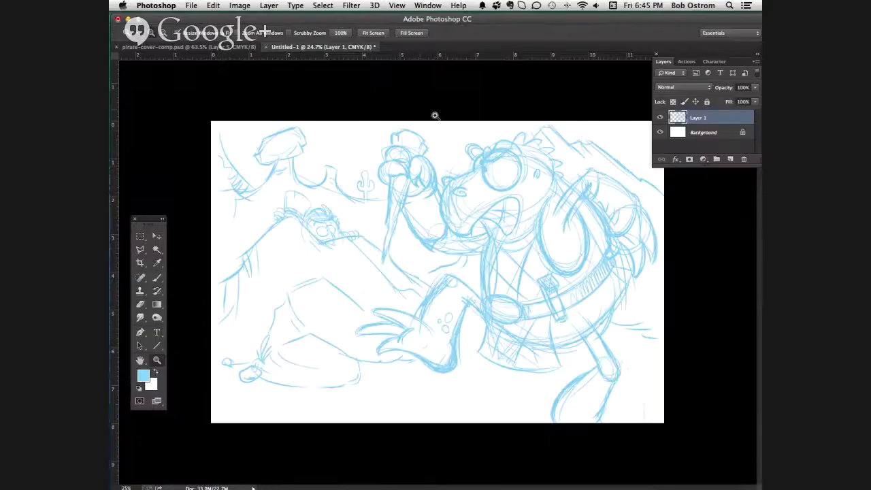
# - Zoom into the walrus and sketch blue lines down its body and along the lower jaw
pyautogui.moveTo(422, 120)
pyautogui.mouseDown()
pyautogui.moveTo(612, 307)
pyautogui.moveTo(610, 324)
pyautogui.mouseUp()
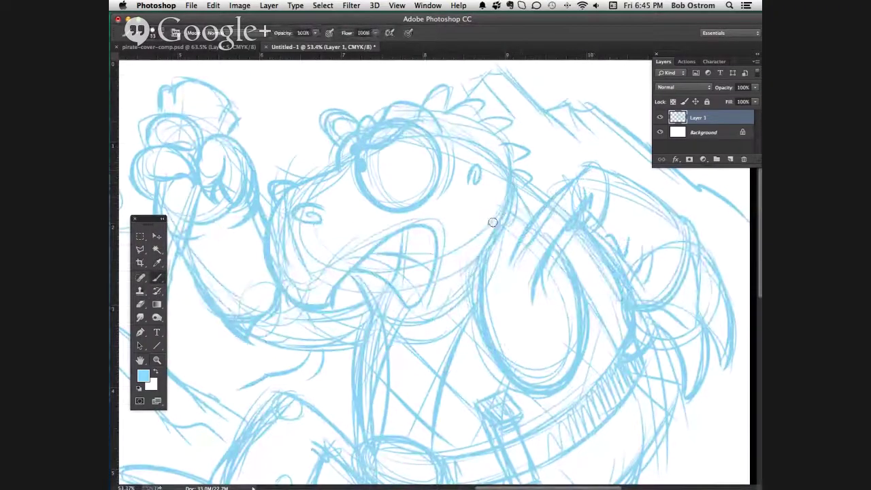
pyautogui.moveTo(529, 194)
pyautogui.mouseDown()
pyautogui.moveTo(431, 311)
pyautogui.moveTo(421, 309)
pyautogui.moveTo(497, 268)
pyautogui.moveTo(493, 337)
pyautogui.mouseUp()
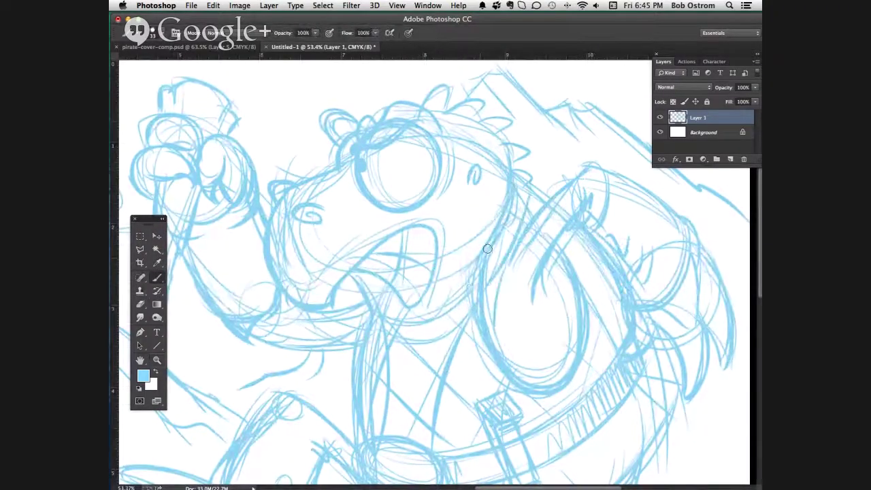
pyautogui.moveTo(473, 279)
pyautogui.mouseDown()
pyautogui.moveTo(381, 330)
pyautogui.moveTo(358, 389)
pyautogui.mouseUp()
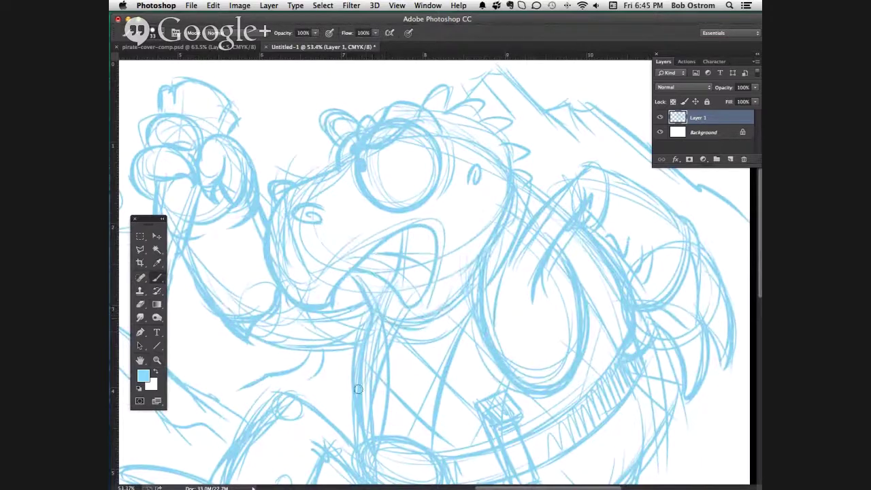
pyautogui.moveTo(253, 330); pyautogui.dragTo(320, 353)
pyautogui.moveTo(281, 303)
pyautogui.mouseDown()
pyautogui.moveTo(327, 325)
pyautogui.moveTo(304, 321)
pyautogui.mouseUp()
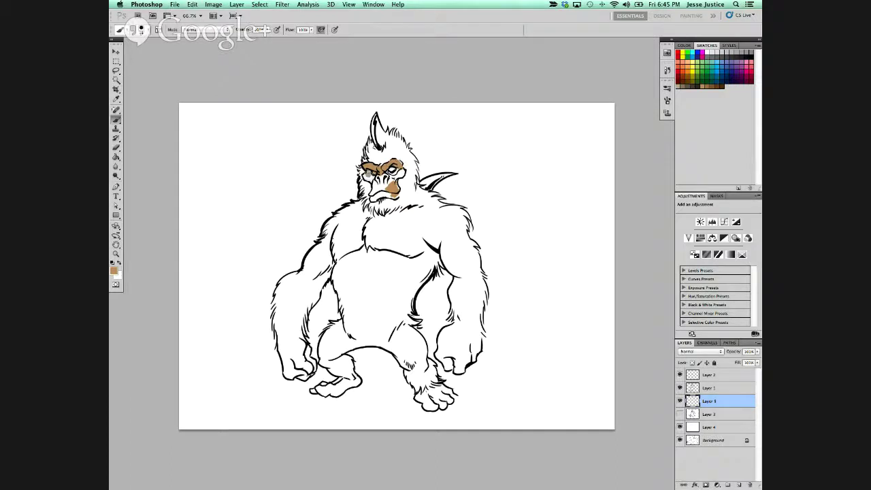
# - Paint brown on the gorilla's eye, cheek and chin, and ink the walrus's snout and jaw outline
pyautogui.moveTo(365, 176); pyautogui.dragTo(385, 174)
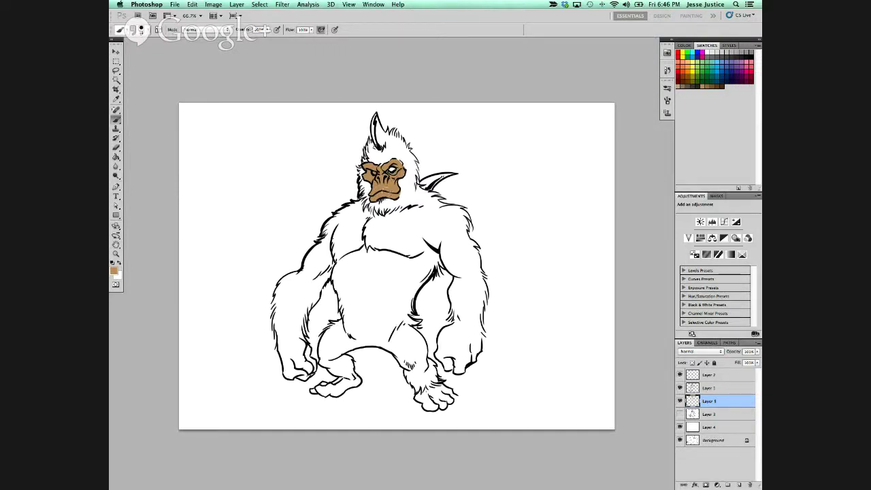
pyautogui.moveTo(381, 195); pyautogui.dragTo(389, 198)
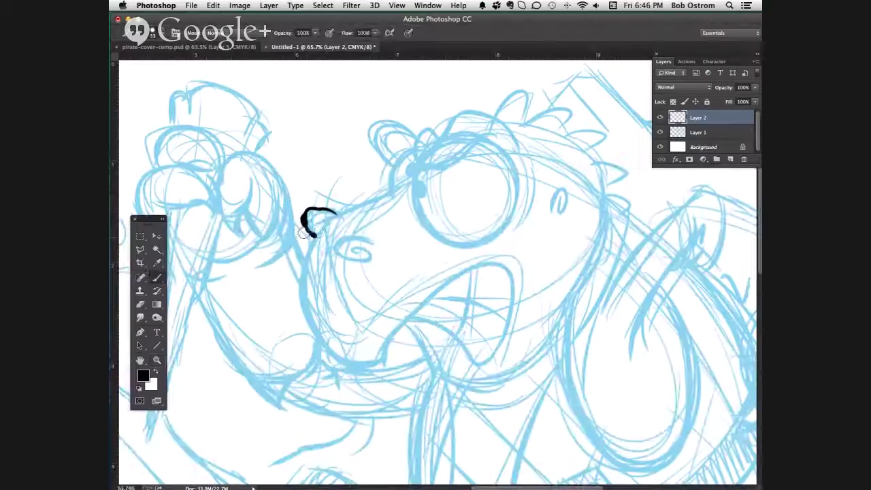
pyautogui.moveTo(320, 228)
pyautogui.mouseDown()
pyautogui.moveTo(298, 282)
pyautogui.moveTo(300, 307)
pyautogui.moveTo(318, 342)
pyautogui.moveTo(351, 361)
pyautogui.moveTo(386, 361)
pyautogui.moveTo(389, 353)
pyautogui.moveTo(386, 361)
pyautogui.moveTo(406, 321)
pyautogui.moveTo(457, 277)
pyautogui.moveTo(492, 265)
pyautogui.moveTo(513, 280)
pyautogui.moveTo(506, 331)
pyautogui.moveTo(478, 362)
pyautogui.moveTo(456, 337)
pyautogui.moveTo(408, 317)
pyautogui.mouseUp()
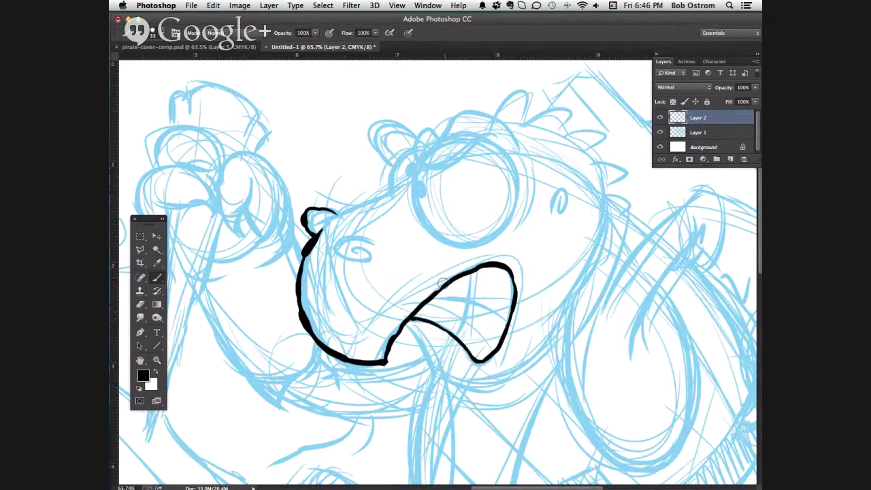
# - Ink a walrus tooth and curled brow line, and shade the gorilla's chest greyish brown
pyautogui.moveTo(470, 269); pyautogui.dragTo(457, 342)
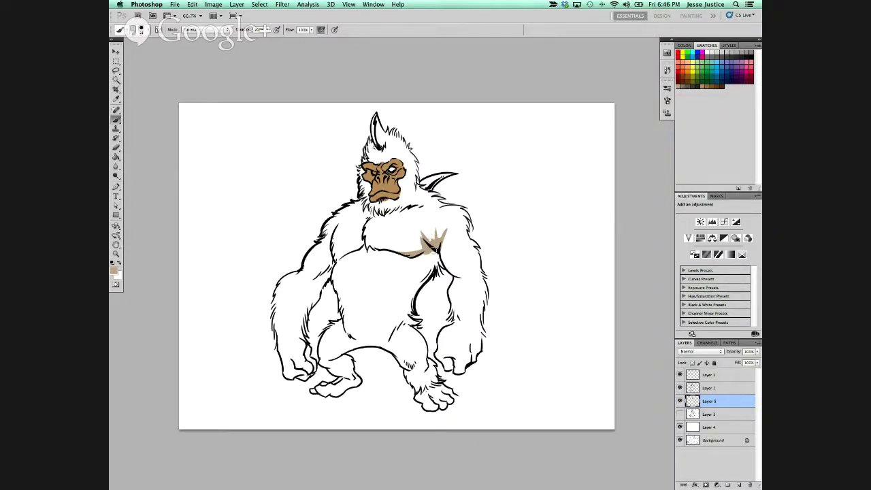
pyautogui.moveTo(428, 267); pyautogui.dragTo(431, 249)
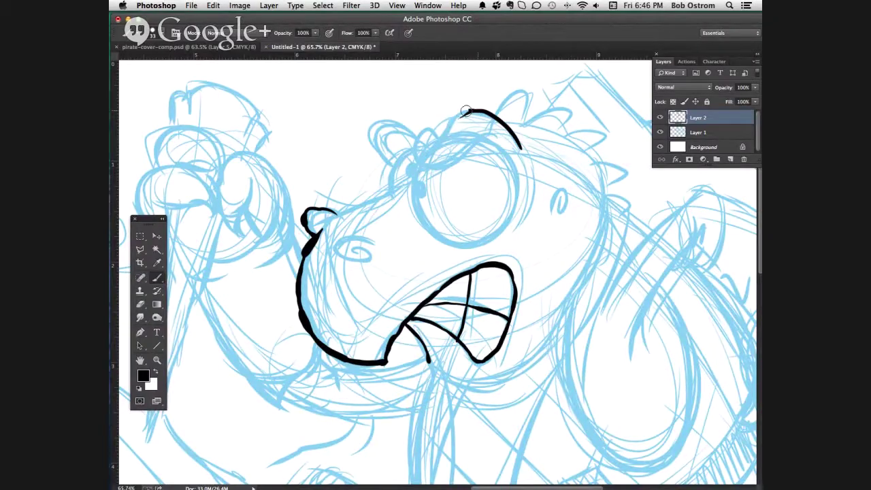
pyautogui.moveTo(473, 112)
pyautogui.mouseDown()
pyautogui.moveTo(438, 143)
pyautogui.moveTo(449, 125)
pyautogui.moveTo(436, 143)
pyautogui.moveTo(425, 139)
pyautogui.moveTo(432, 133)
pyautogui.moveTo(439, 138)
pyautogui.moveTo(417, 134)
pyautogui.moveTo(412, 145)
pyautogui.moveTo(425, 165)
pyautogui.moveTo(466, 150)
pyautogui.mouseUp()
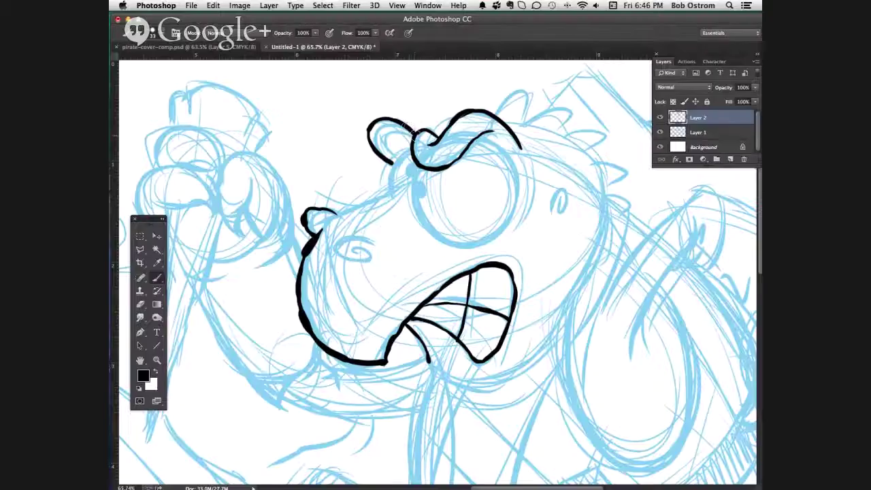
pyautogui.moveTo(407, 125)
pyautogui.mouseDown()
pyautogui.moveTo(369, 128)
pyautogui.moveTo(371, 151)
pyautogui.mouseUp()
# - Zoom in on the walrus's eye and ink the head top, eye outline and both pupils
pyautogui.press('z')
pyautogui.moveTo(474, 178); pyautogui.dragTo(564, 295)
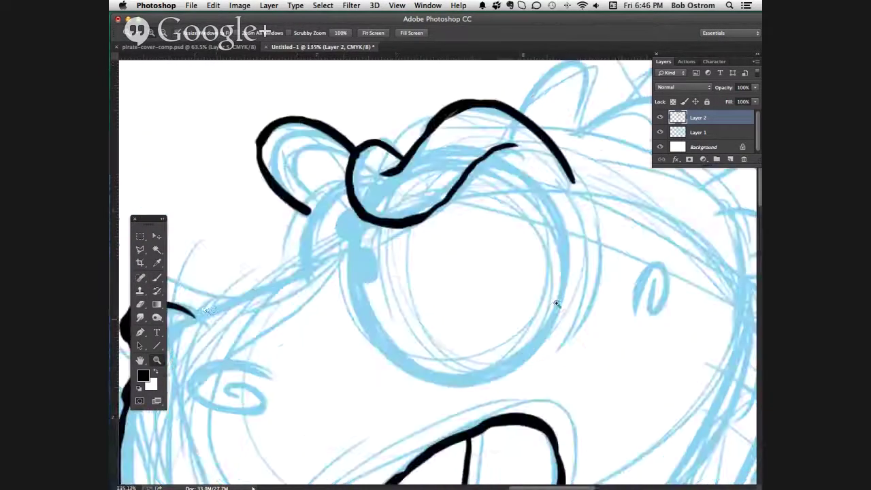
pyautogui.click(159, 281)
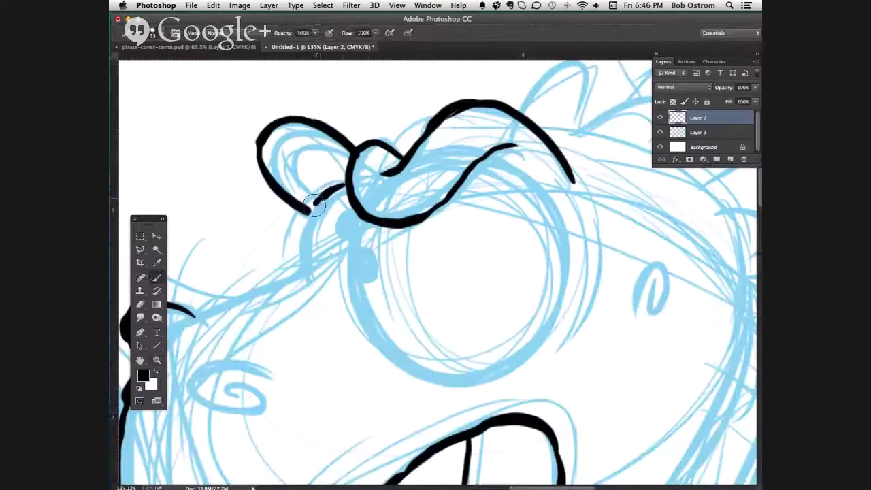
pyautogui.moveTo(342, 186)
pyautogui.mouseDown()
pyautogui.moveTo(304, 225)
pyautogui.moveTo(294, 270)
pyautogui.mouseUp()
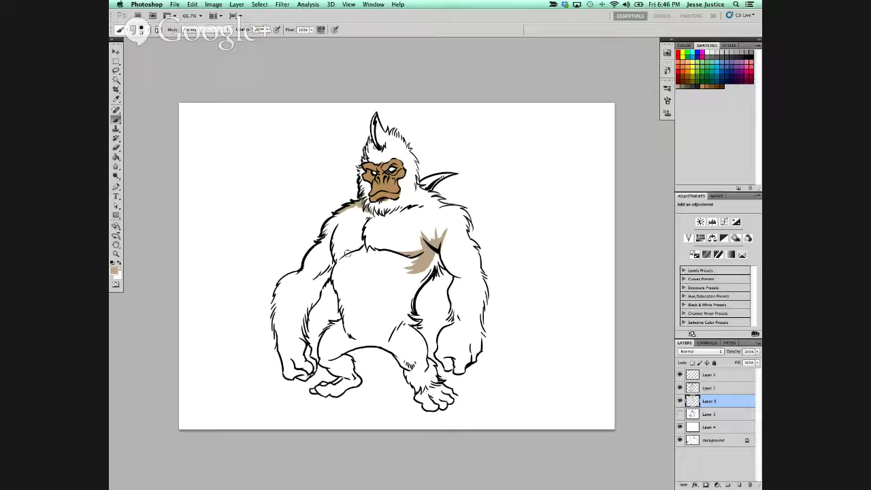
pyautogui.moveTo(353, 225)
pyautogui.mouseDown()
pyautogui.moveTo(371, 326)
pyautogui.moveTo(413, 366)
pyautogui.moveTo(463, 373)
pyautogui.moveTo(517, 365)
pyautogui.moveTo(554, 336)
pyautogui.moveTo(565, 231)
pyautogui.moveTo(528, 170)
pyautogui.moveTo(476, 158)
pyautogui.mouseUp()
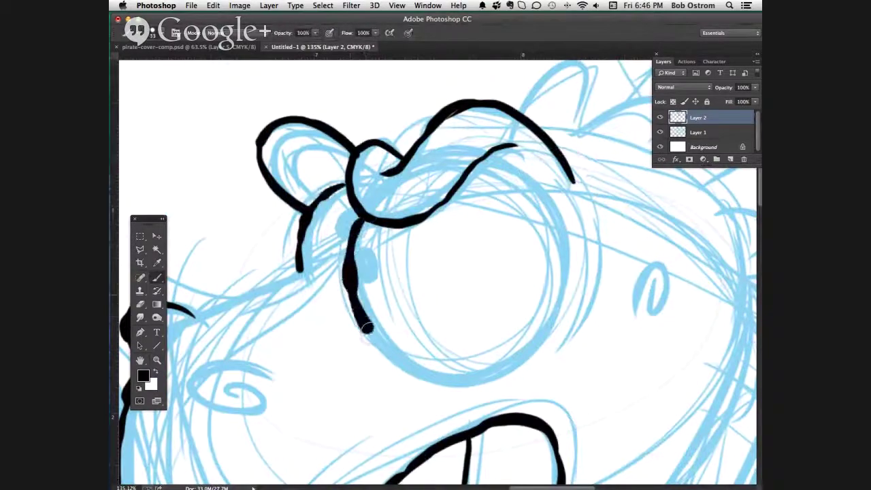
pyautogui.moveTo(362, 264)
pyautogui.mouseDown()
pyautogui.moveTo(364, 245)
pyautogui.moveTo(360, 282)
pyautogui.moveTo(381, 269)
pyautogui.moveTo(368, 284)
pyautogui.moveTo(374, 255)
pyautogui.moveTo(366, 262)
pyautogui.moveTo(375, 280)
pyautogui.moveTo(359, 273)
pyautogui.moveTo(379, 263)
pyautogui.moveTo(367, 253)
pyautogui.moveTo(362, 264)
pyautogui.mouseUp()
pyautogui.moveTo(341, 219)
pyautogui.mouseDown()
pyautogui.moveTo(348, 216)
pyautogui.moveTo(343, 235)
pyautogui.moveTo(341, 225)
pyautogui.moveTo(357, 211)
pyautogui.moveTo(351, 220)
pyautogui.mouseUp()
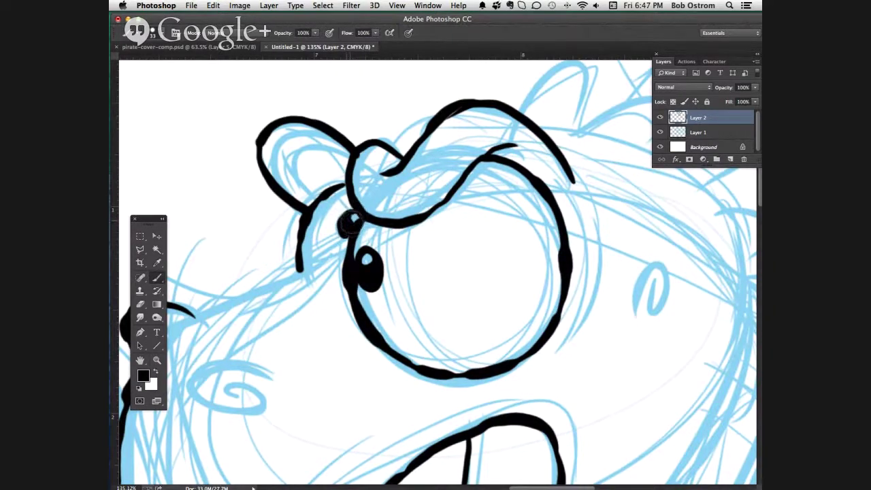
# - Ink the walrus's snout line beside the eye and the curved top of the snout
pyautogui.press('super+minus')
pyautogui.moveTo(315, 336)
pyautogui.mouseDown()
pyautogui.moveTo(342, 344)
pyautogui.moveTo(487, 324)
pyautogui.mouseUp()
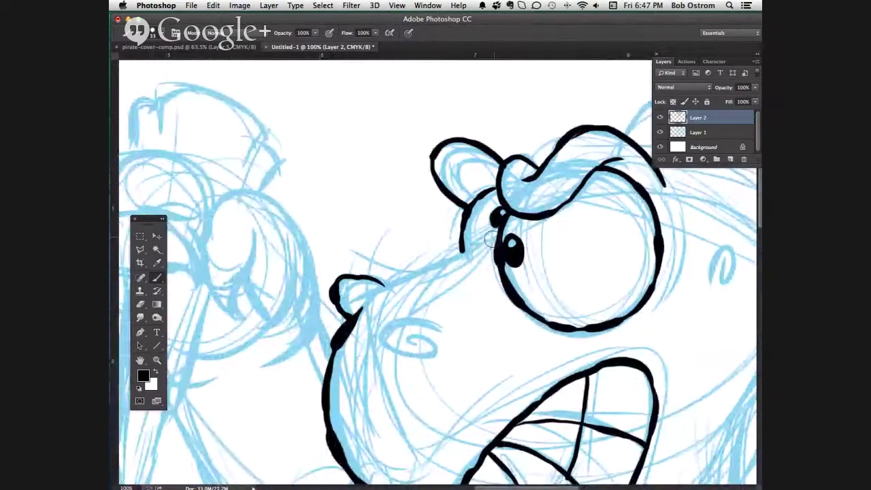
pyautogui.moveTo(498, 227); pyautogui.dragTo(460, 252)
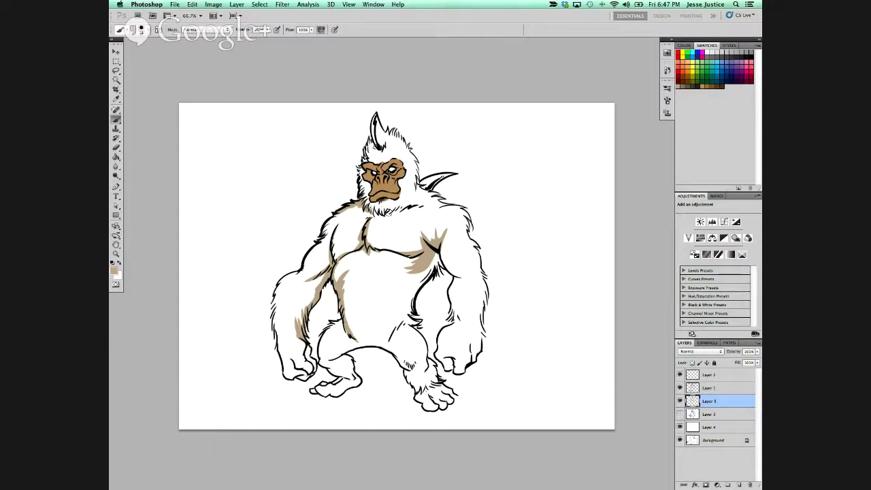
pyautogui.moveTo(434, 330)
pyautogui.mouseDown()
pyautogui.moveTo(405, 321)
pyautogui.moveTo(380, 333)
pyautogui.moveTo(386, 347)
pyautogui.moveTo(416, 357)
pyautogui.moveTo(436, 345)
pyautogui.moveTo(407, 335)
pyautogui.moveTo(412, 344)
pyautogui.moveTo(439, 337)
pyautogui.moveTo(420, 325)
pyautogui.moveTo(393, 324)
pyautogui.moveTo(428, 328)
pyautogui.moveTo(398, 319)
pyautogui.moveTo(381, 344)
pyautogui.mouseUp()
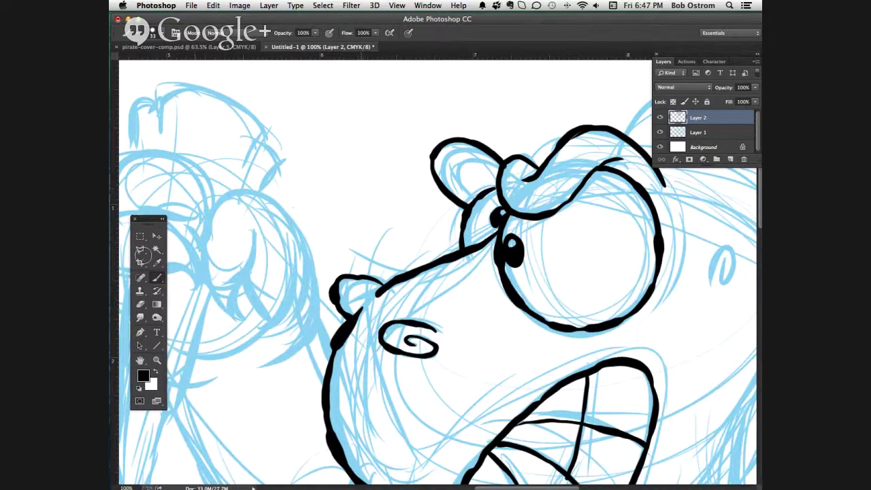
# - Zoom in on the raised fist and ink its knuckle curve, hook-tip curve and top arc
pyautogui.click(157, 236)
pyautogui.press('super+minus')
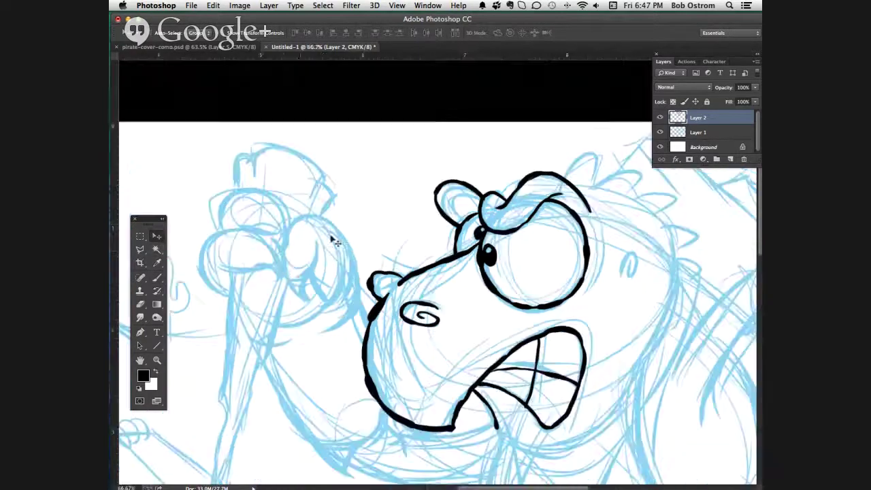
pyautogui.moveTo(335, 350); pyautogui.dragTo(405, 358)
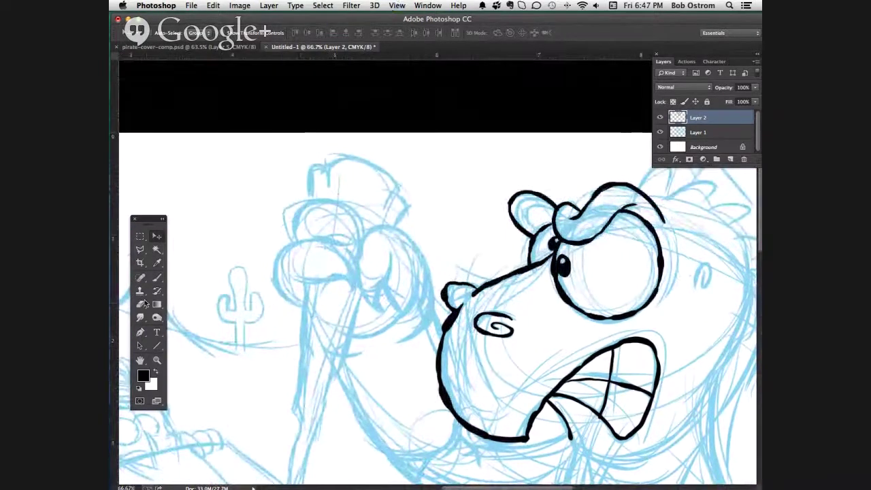
pyautogui.click(158, 277)
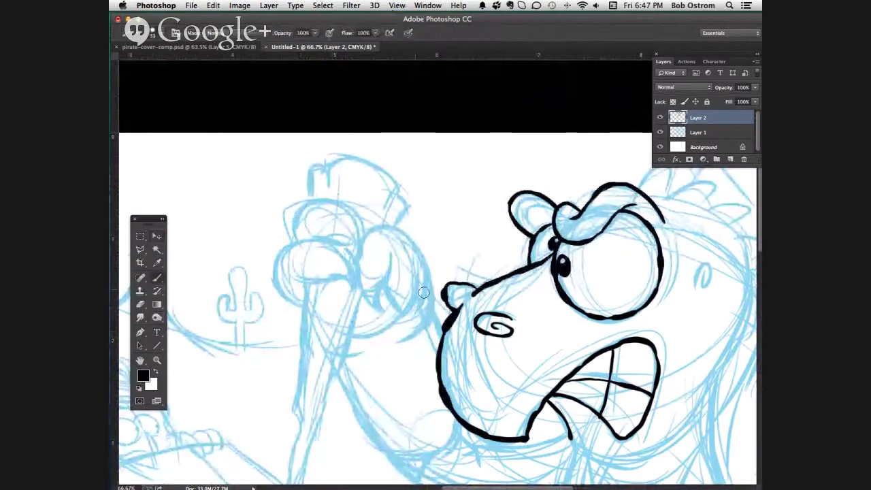
pyautogui.press('z')
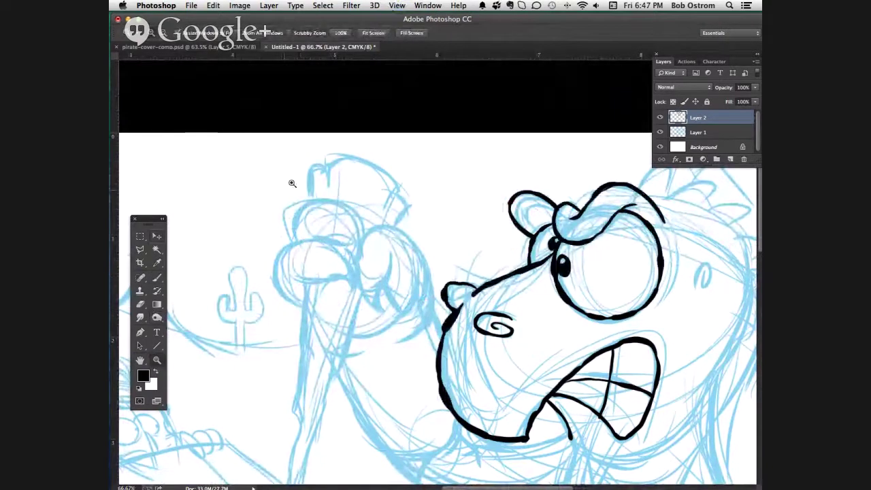
pyautogui.moveTo(292, 183)
pyautogui.mouseDown()
pyautogui.moveTo(480, 410)
pyautogui.moveTo(535, 344)
pyautogui.moveTo(535, 239)
pyautogui.moveTo(521, 203)
pyautogui.mouseUp()
pyautogui.press('b')
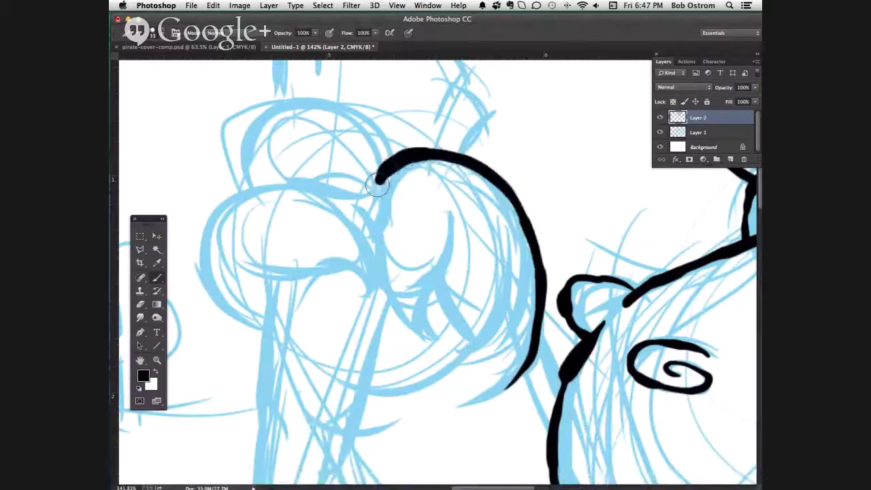
pyautogui.moveTo(376, 176)
pyautogui.mouseDown()
pyautogui.moveTo(372, 262)
pyautogui.moveTo(371, 247)
pyautogui.moveTo(381, 288)
pyautogui.moveTo(441, 342)
pyautogui.mouseUp()
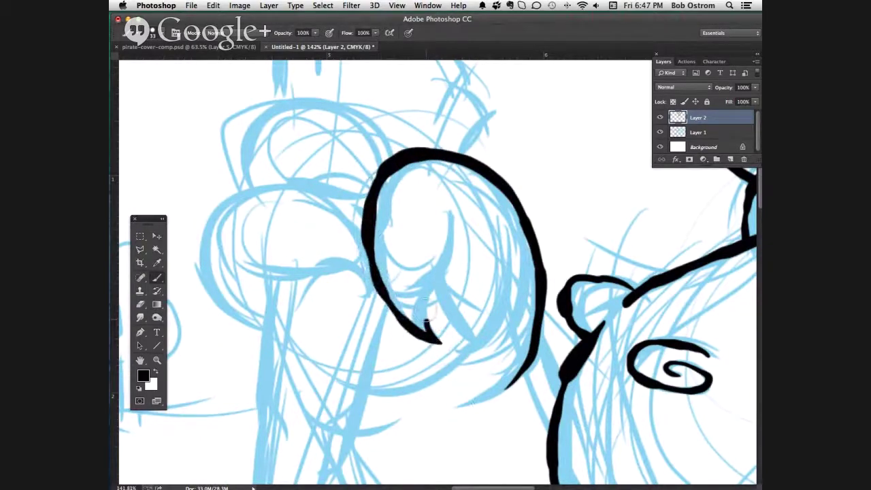
pyautogui.moveTo(426, 320)
pyautogui.mouseDown()
pyautogui.moveTo(457, 259)
pyautogui.moveTo(470, 280)
pyautogui.mouseUp()
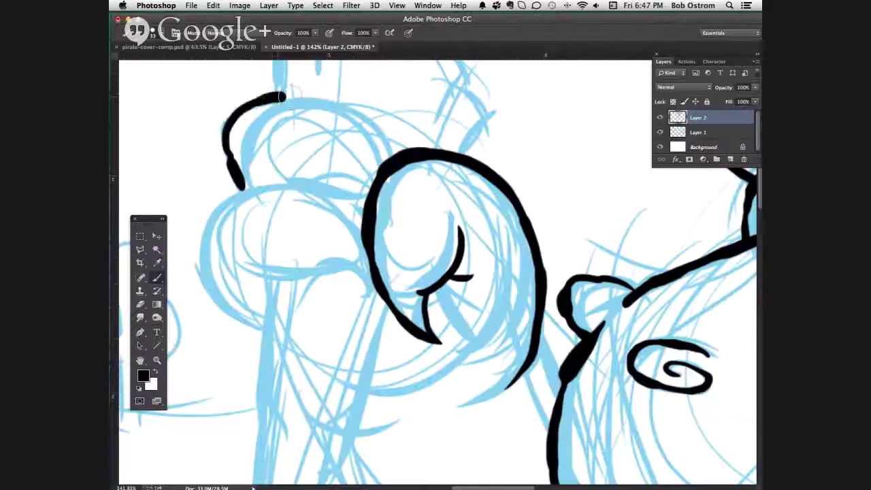
pyautogui.moveTo(293, 94)
pyautogui.mouseDown()
pyautogui.moveTo(378, 126)
pyautogui.moveTo(395, 157)
pyautogui.mouseUp()
# - Add knuckle strokes, the fist's left outline and finger crease, then zoom out to the whole illustration
pyautogui.moveTo(272, 164)
pyautogui.mouseDown()
pyautogui.moveTo(308, 188)
pyautogui.moveTo(364, 195)
pyautogui.mouseUp()
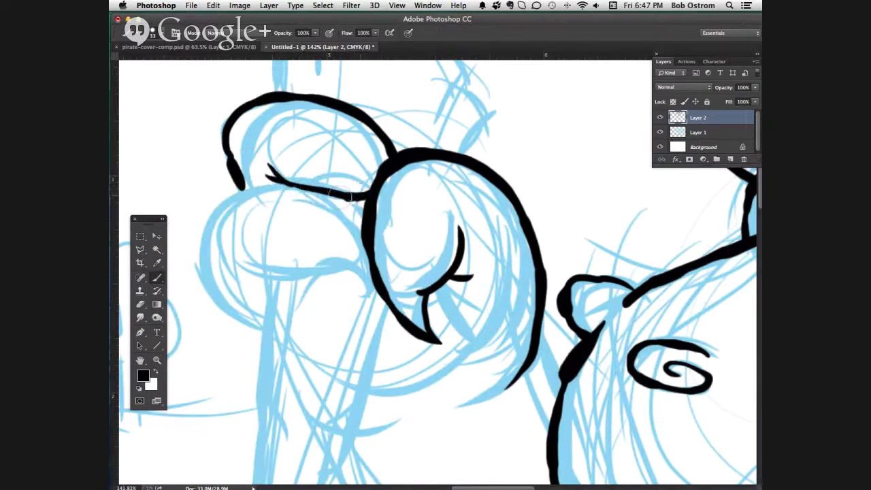
pyautogui.moveTo(245, 189)
pyautogui.mouseDown()
pyautogui.moveTo(206, 228)
pyautogui.moveTo(202, 292)
pyautogui.moveTo(234, 325)
pyautogui.moveTo(262, 337)
pyautogui.mouseUp()
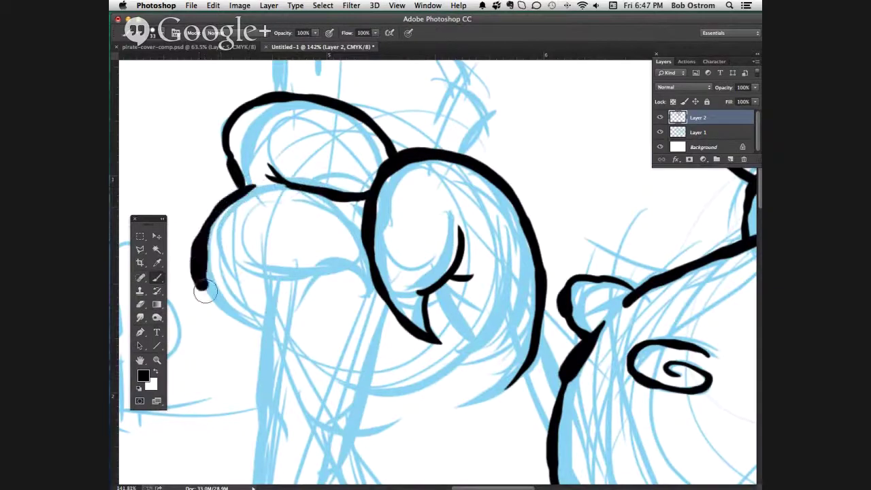
pyautogui.moveTo(233, 270)
pyautogui.mouseDown()
pyautogui.moveTo(309, 277)
pyautogui.moveTo(339, 269)
pyautogui.mouseUp()
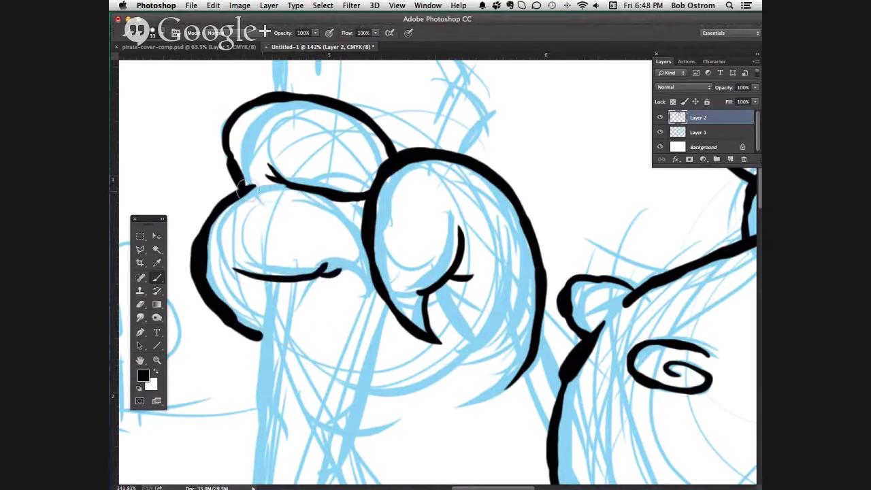
pyautogui.moveTo(238, 187)
pyautogui.mouseDown()
pyautogui.moveTo(301, 188)
pyautogui.moveTo(337, 204)
pyautogui.moveTo(372, 266)
pyautogui.moveTo(363, 300)
pyautogui.moveTo(347, 277)
pyautogui.moveTo(368, 301)
pyautogui.mouseUp()
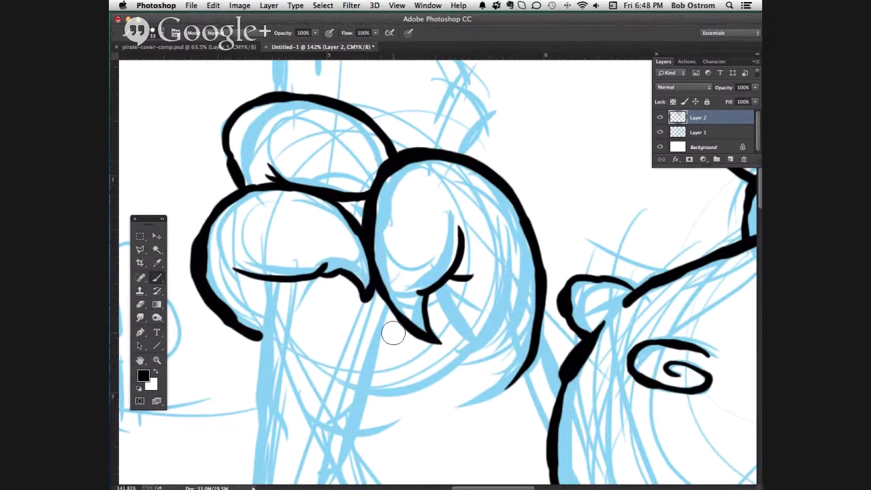
pyautogui.press('super+y')
pyautogui.press('super+minus')
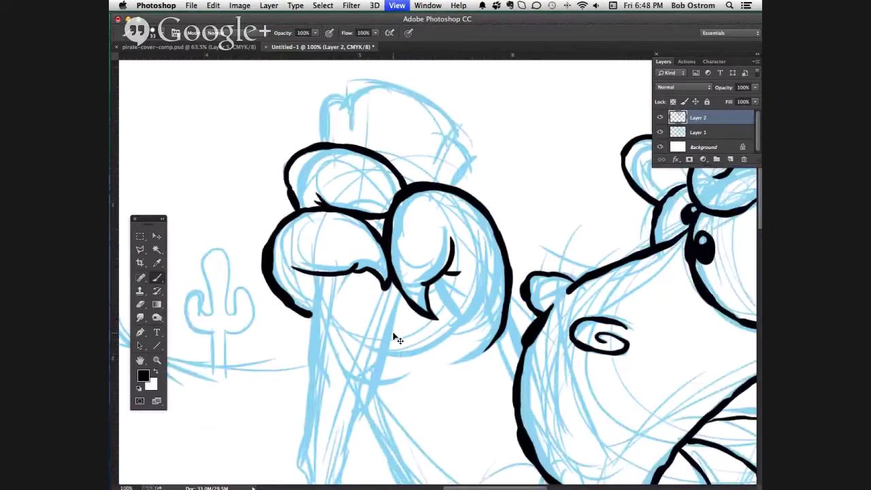
pyautogui.press('super+minus')
pyautogui.press('super+minus')
pyautogui.press('super+minus')
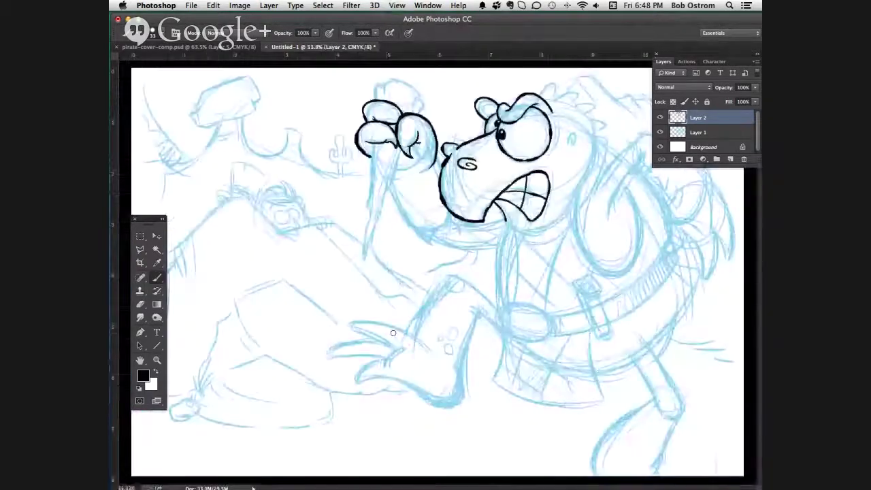
# - Zoom in on the walrus's face and ink the jaw line under the mouth and the chin
pyautogui.press('z')
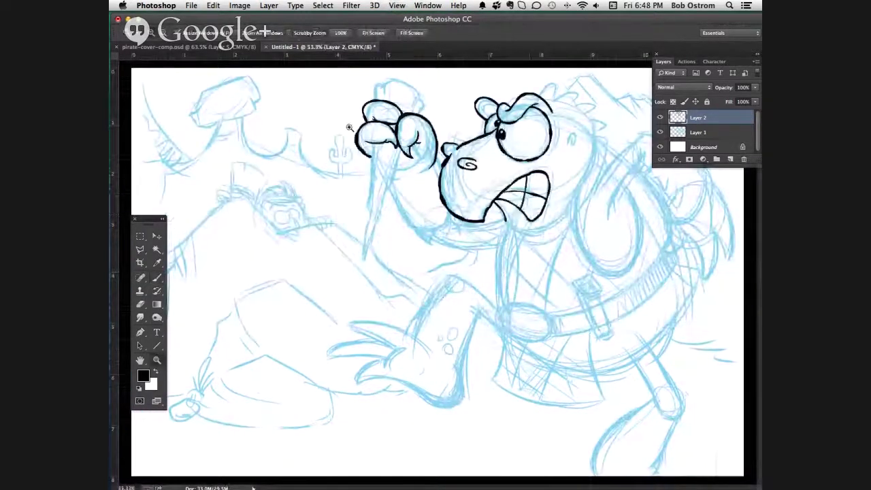
pyautogui.moveTo(550, 299); pyautogui.dragTo(327, 129)
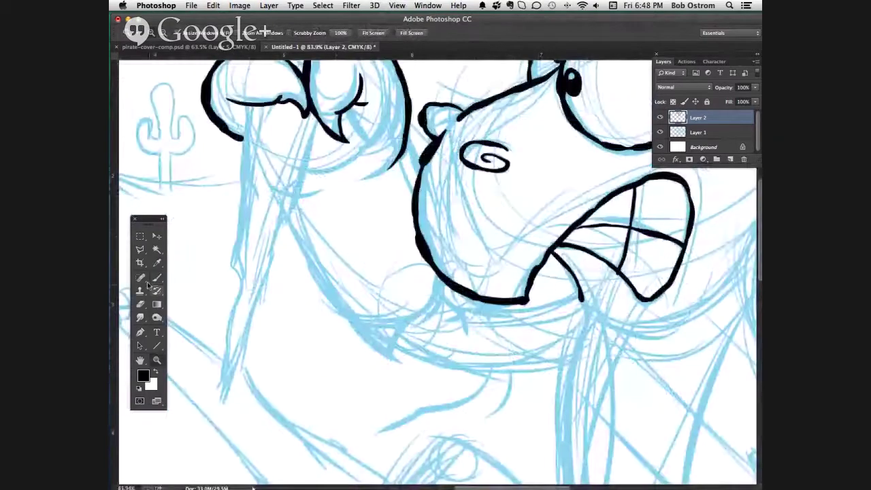
pyautogui.click(157, 277)
pyautogui.moveTo(287, 215)
pyautogui.mouseDown()
pyautogui.moveTo(340, 314)
pyautogui.moveTo(394, 359)
pyautogui.mouseUp()
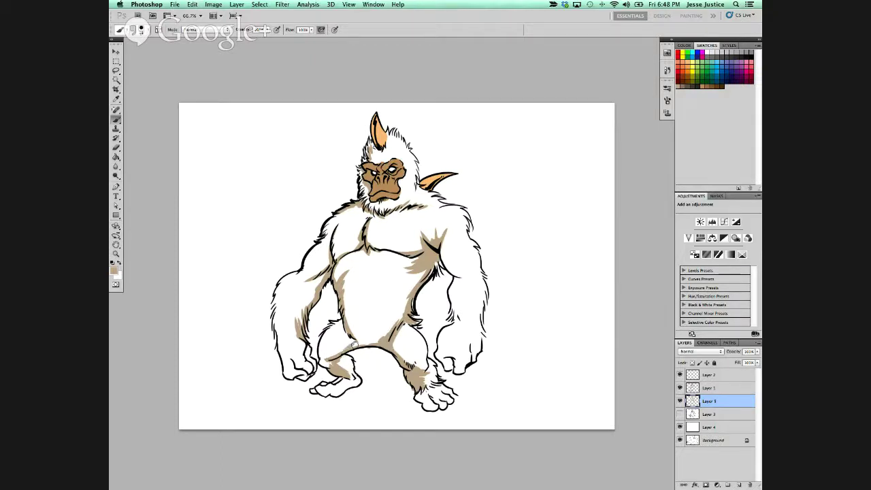
pyautogui.moveTo(393, 359)
pyautogui.mouseDown()
pyautogui.moveTo(459, 369)
pyautogui.moveTo(567, 367)
pyautogui.mouseUp()
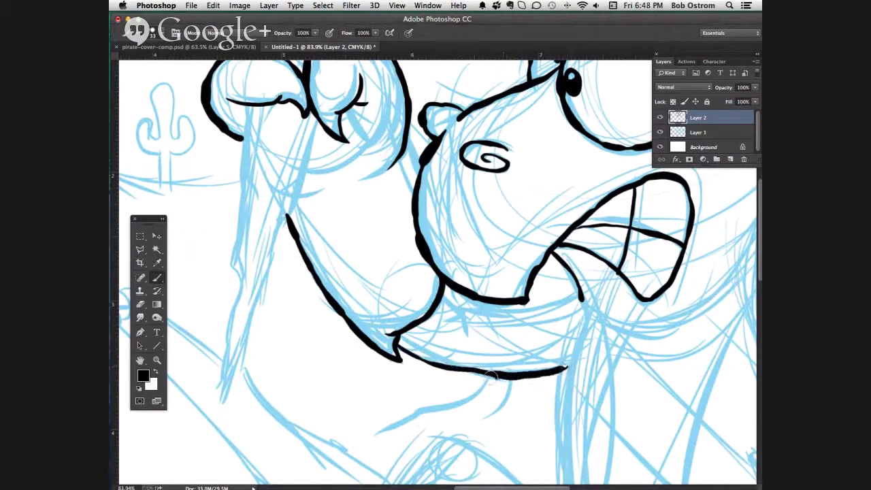
pyautogui.moveTo(491, 376)
pyautogui.mouseDown()
pyautogui.moveTo(451, 370)
pyautogui.moveTo(490, 375)
pyautogui.moveTo(400, 348)
pyautogui.mouseUp()
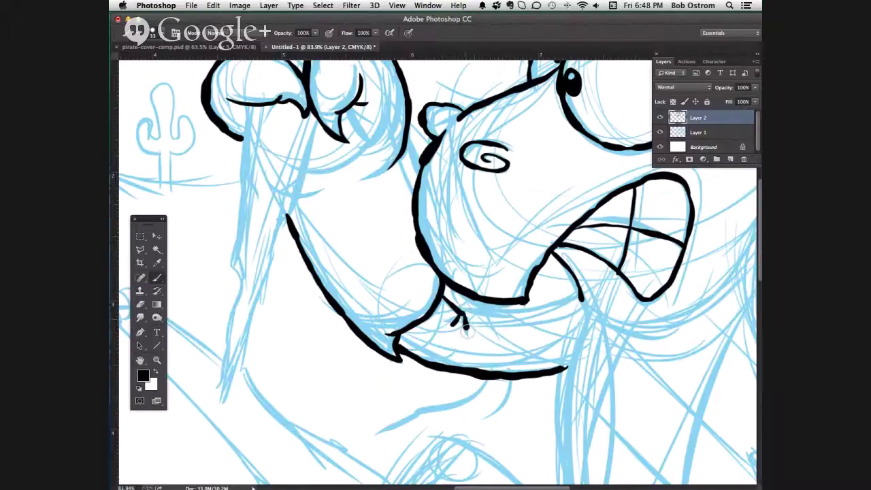
pyautogui.moveTo(470, 334)
pyautogui.mouseDown()
pyautogui.moveTo(501, 301)
pyautogui.moveTo(476, 313)
pyautogui.moveTo(576, 299)
pyautogui.mouseUp()
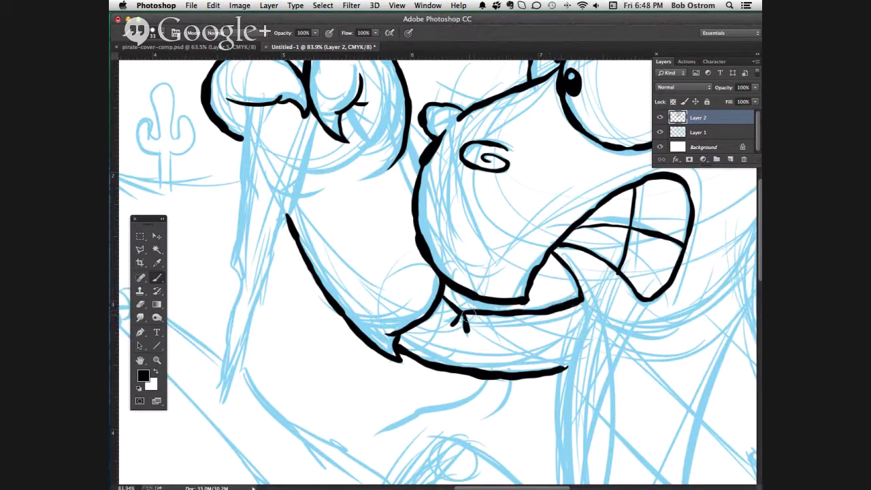
pyautogui.moveTo(447, 302); pyautogui.dragTo(458, 317)
# - Fit the drawing to view, zoom into the fist area, and ink a stroke below the fist
pyautogui.press('super+minus')
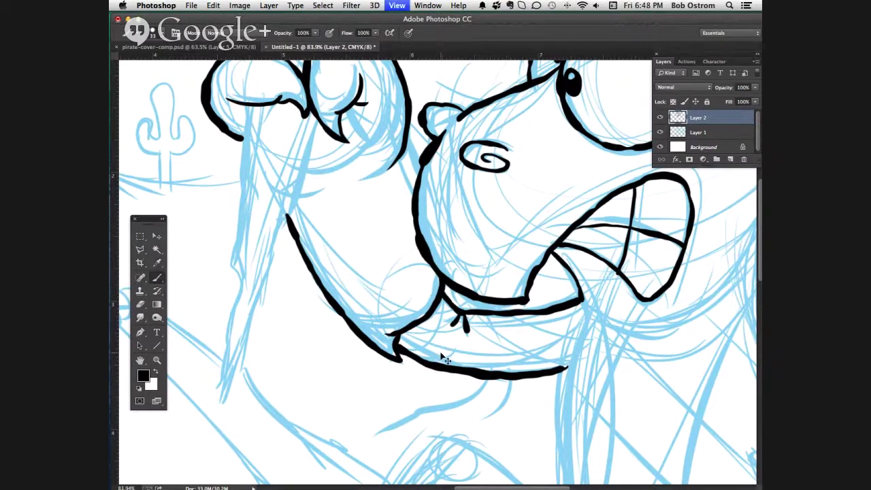
pyautogui.press('super+0')
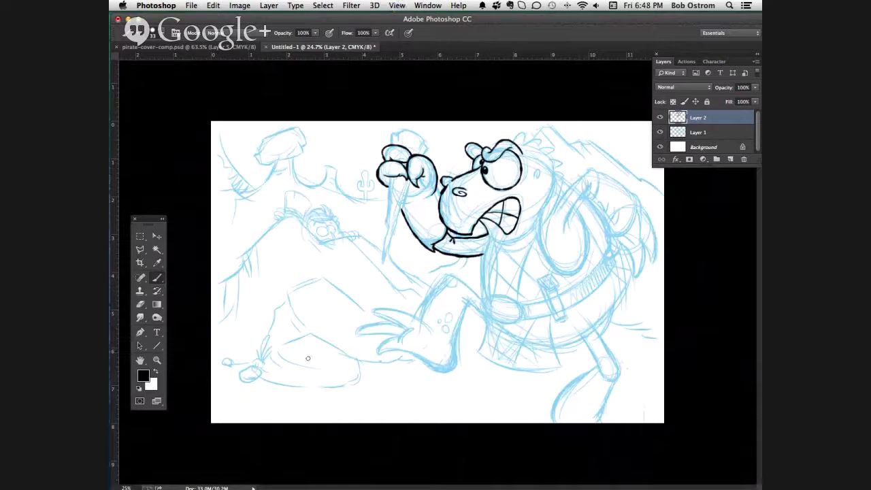
pyautogui.click(156, 360)
pyautogui.moveTo(422, 215); pyautogui.dragTo(448, 293)
pyautogui.press('b')
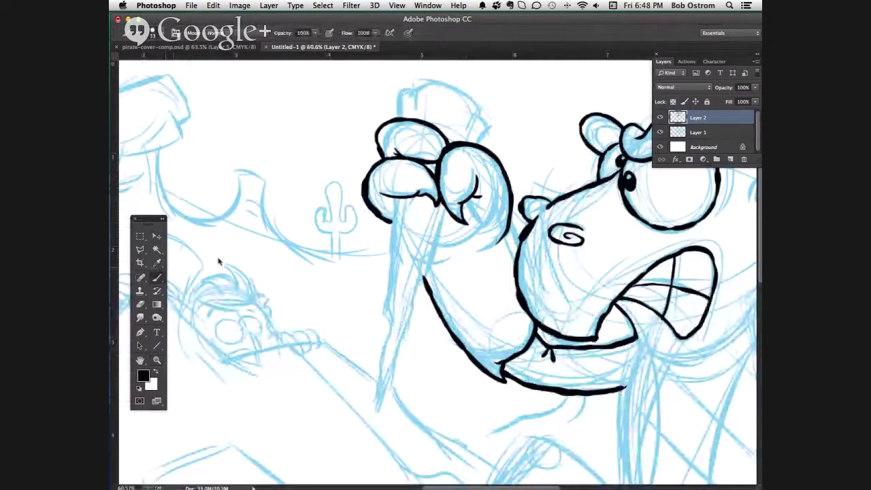
pyautogui.moveTo(392, 197); pyautogui.dragTo(385, 310)
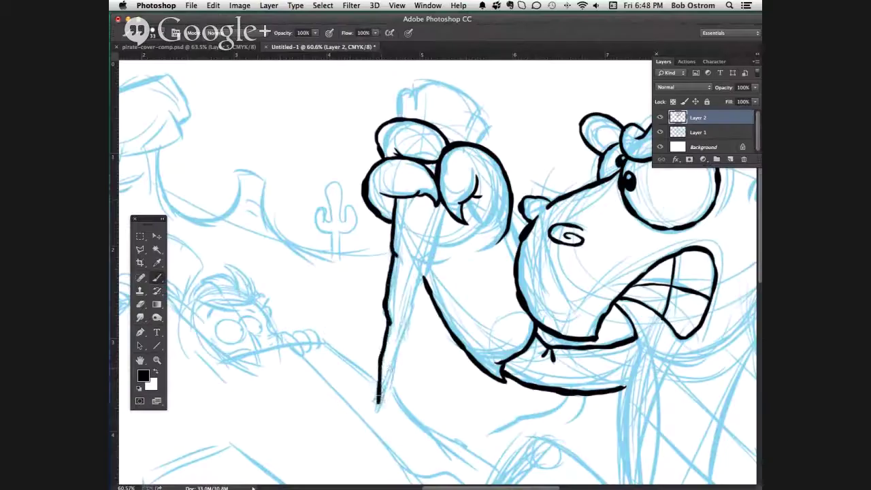
# - Ink the long tusk's line, top, right edge and hatching, plus the fist's top and right edges
pyautogui.moveTo(378, 406); pyautogui.dragTo(448, 204)
pyautogui.moveTo(473, 129)
pyautogui.mouseDown()
pyautogui.moveTo(478, 142)
pyautogui.moveTo(476, 117)
pyautogui.moveTo(485, 128)
pyautogui.moveTo(468, 131)
pyautogui.moveTo(477, 108)
pyautogui.moveTo(440, 83)
pyautogui.mouseUp()
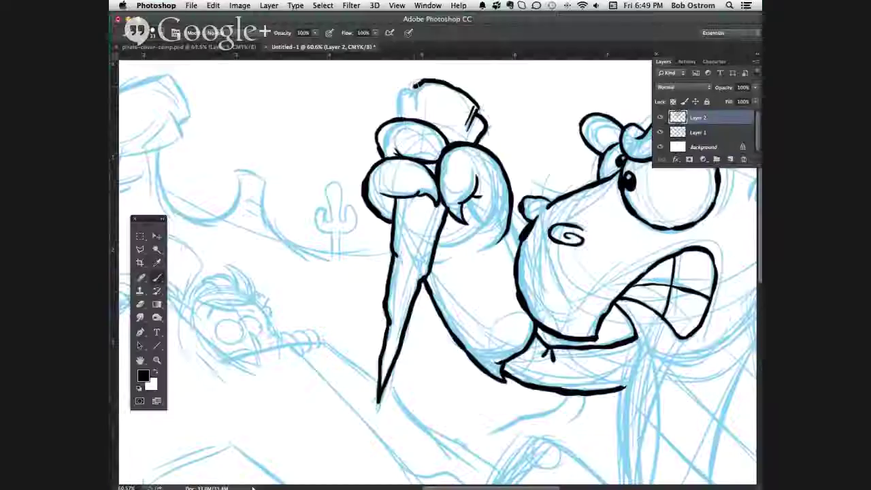
pyautogui.moveTo(422, 77)
pyautogui.mouseDown()
pyautogui.moveTo(409, 108)
pyautogui.moveTo(414, 85)
pyautogui.moveTo(395, 101)
pyautogui.mouseUp()
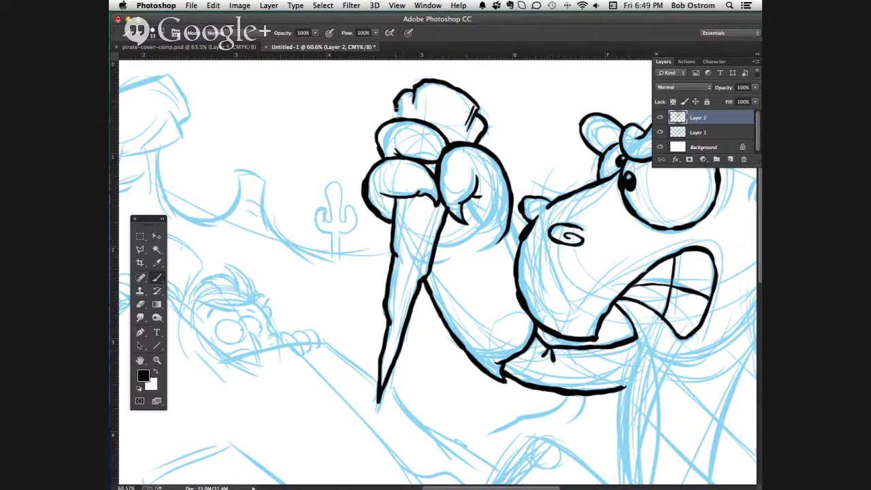
pyautogui.moveTo(406, 207)
pyautogui.mouseDown()
pyautogui.moveTo(398, 228)
pyautogui.moveTo(426, 244)
pyautogui.mouseUp()
pyautogui.moveTo(505, 225); pyautogui.dragTo(494, 244)
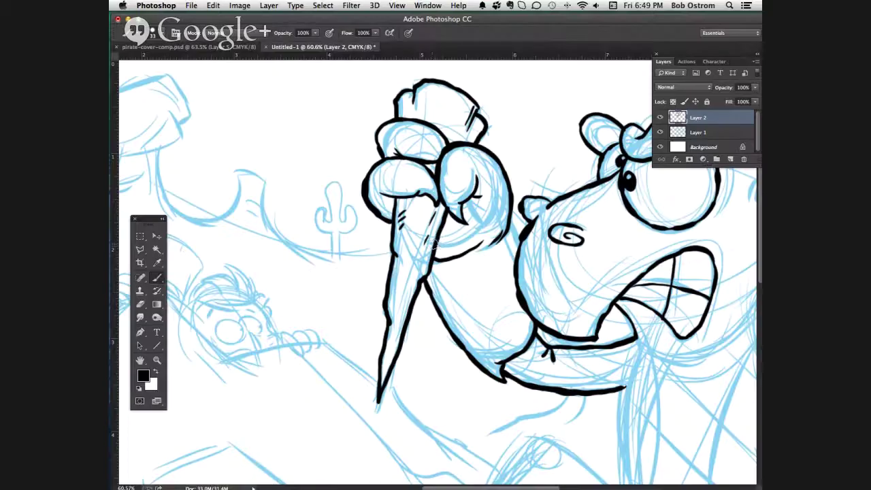
pyautogui.moveTo(428, 250)
pyautogui.mouseDown()
pyautogui.moveTo(482, 225)
pyautogui.moveTo(503, 175)
pyautogui.mouseUp()
pyautogui.moveTo(510, 223)
pyautogui.mouseDown()
pyautogui.moveTo(519, 234)
pyautogui.moveTo(512, 218)
pyautogui.mouseUp()
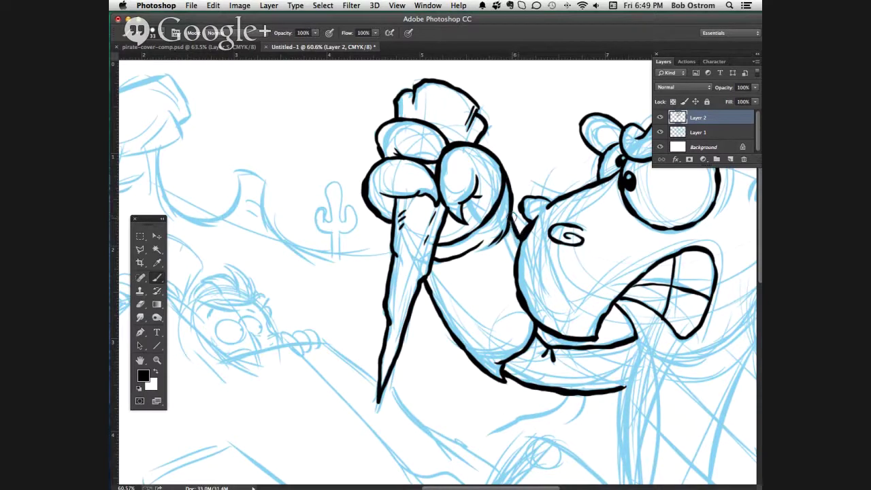
pyautogui.hotkey('ctrl', 'z')
pyautogui.hotkey('ctrl', 'z')
# - Ink the jagged spiky crest along the top of the walrus's head
pyautogui.scroll(-5, 416, 342)
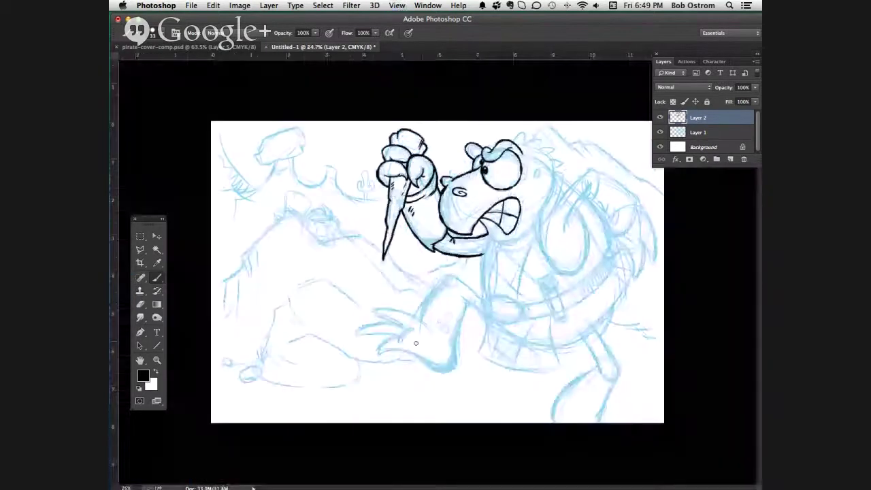
pyautogui.scroll(5, 486, 120)
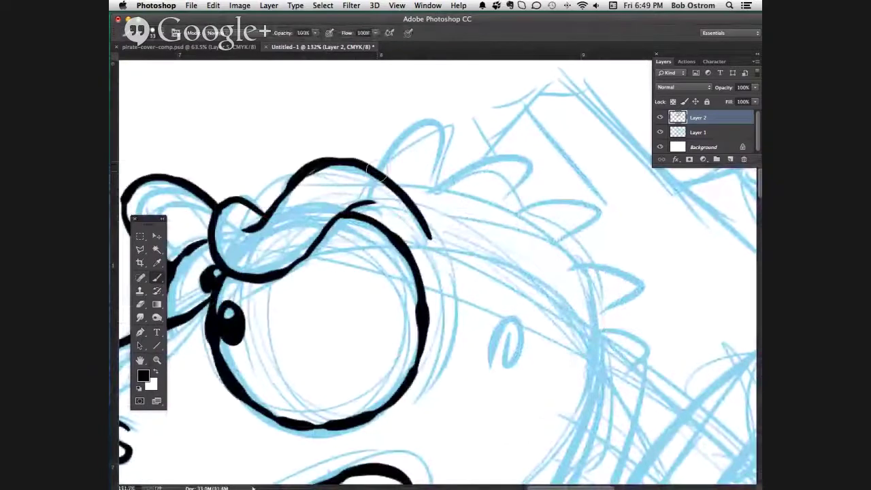
pyautogui.moveTo(377, 170)
pyautogui.mouseDown()
pyautogui.moveTo(422, 126)
pyautogui.moveTo(443, 123)
pyautogui.moveTo(451, 134)
pyautogui.moveTo(432, 190)
pyautogui.moveTo(479, 164)
pyautogui.moveTo(516, 158)
pyautogui.moveTo(528, 169)
pyautogui.moveTo(507, 206)
pyautogui.moveTo(595, 217)
pyautogui.moveTo(566, 251)
pyautogui.moveTo(642, 284)
pyautogui.moveTo(606, 318)
pyautogui.mouseUp()
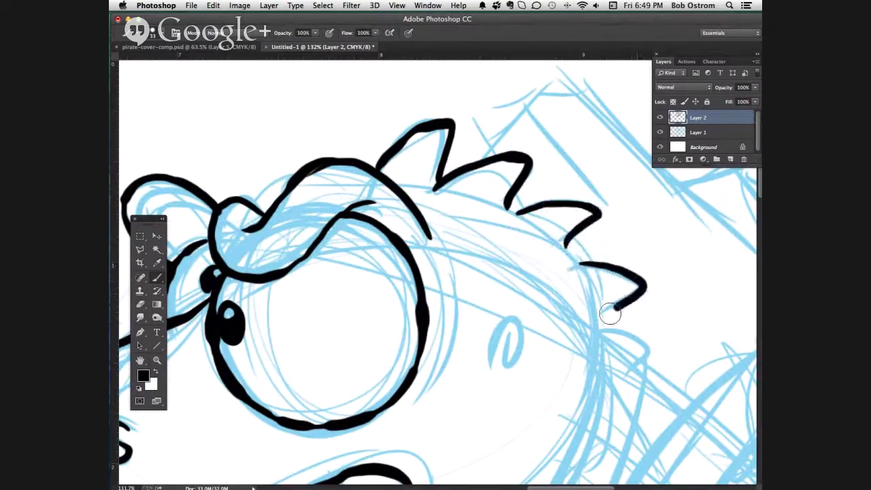
pyautogui.moveTo(414, 185)
pyautogui.mouseDown()
pyautogui.moveTo(520, 217)
pyautogui.moveTo(489, 202)
pyautogui.moveTo(583, 263)
pyautogui.moveTo(605, 314)
pyautogui.moveTo(609, 355)
pyautogui.mouseUp()
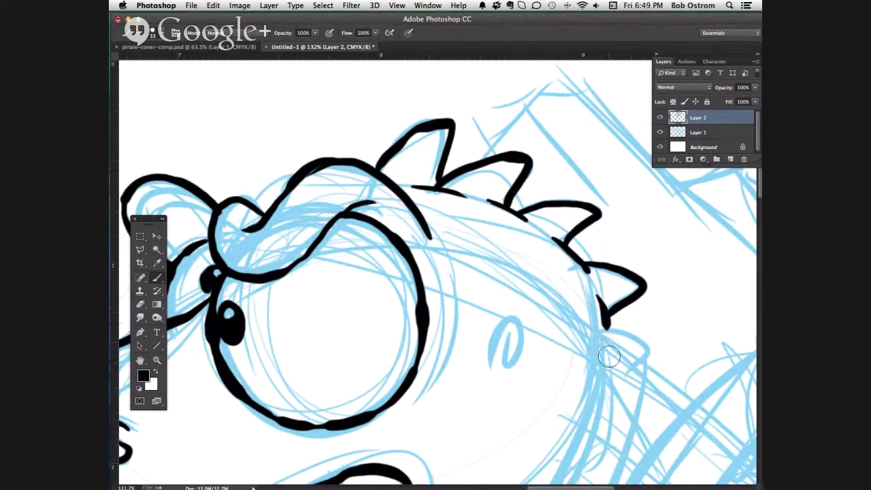
# - Ink the back of the walrus's head and a cheek stroke, and colour the gorilla's other fist
pyautogui.press('super+h')
pyautogui.press('super+minus')
pyautogui.press('super+minus')
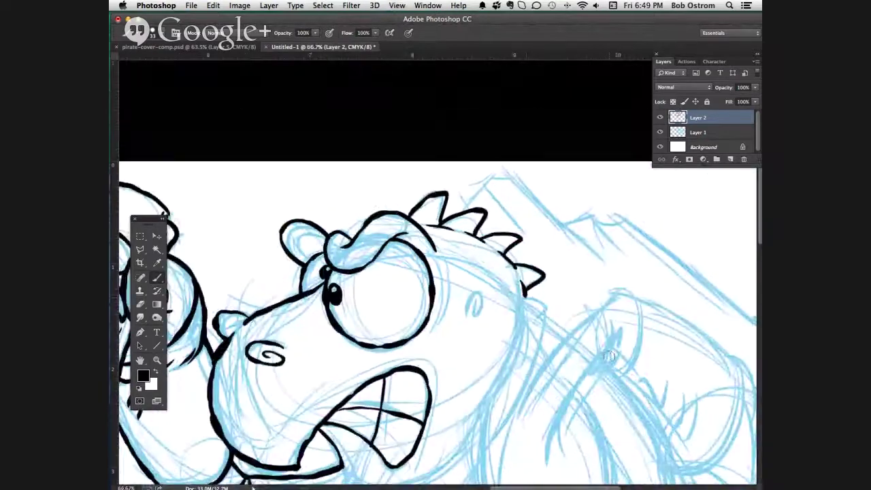
pyautogui.moveTo(526, 297); pyautogui.dragTo(497, 381)
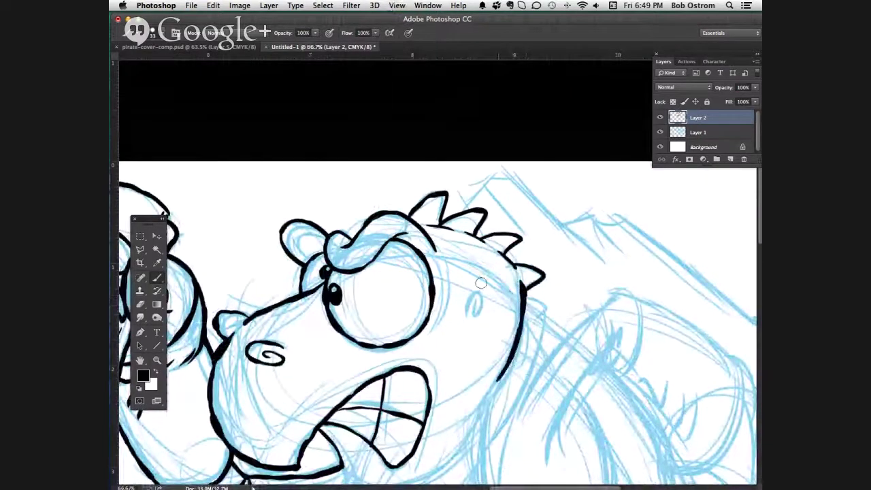
pyautogui.moveTo(475, 299)
pyautogui.mouseDown()
pyautogui.moveTo(479, 311)
pyautogui.moveTo(466, 324)
pyautogui.mouseUp()
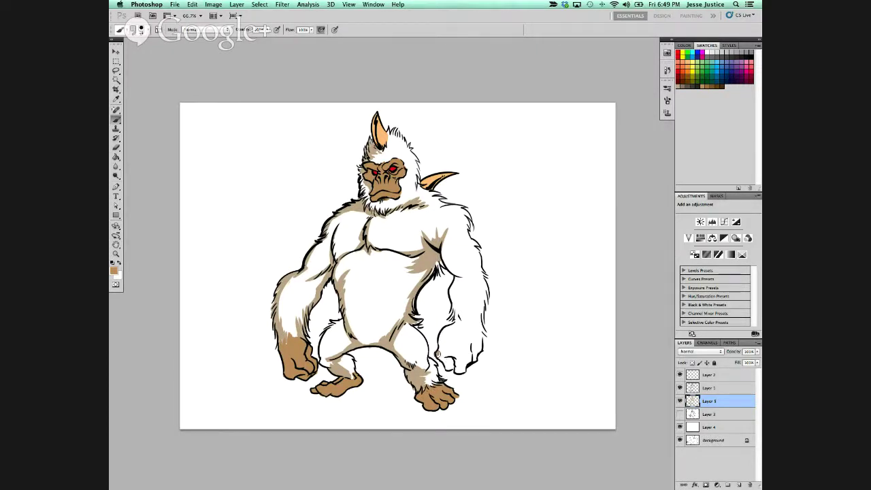
pyautogui.moveTo(435, 352)
pyautogui.mouseDown()
pyautogui.moveTo(450, 367)
pyautogui.moveTo(447, 328)
pyautogui.moveTo(458, 369)
pyautogui.moveTo(465, 363)
pyautogui.mouseUp()
# - Finish the gorilla's brown fist and ink the walrus's neck line down the body
pyautogui.moveTo(466, 363); pyautogui.dragTo(470, 361)
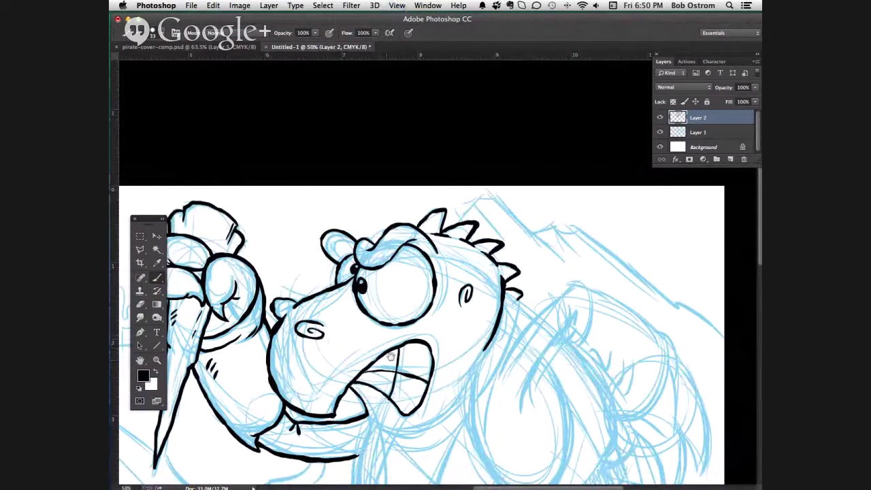
pyautogui.moveTo(391, 355); pyautogui.dragTo(425, 263)
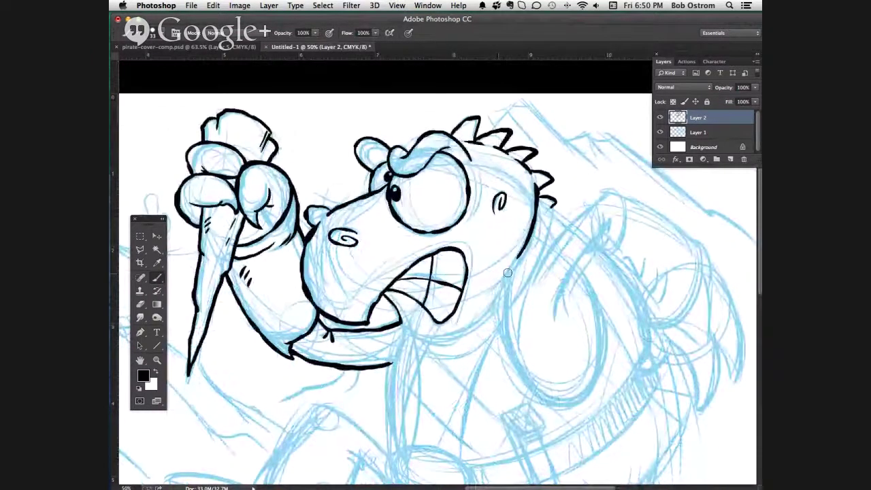
pyautogui.moveTo(518, 259)
pyautogui.mouseDown()
pyautogui.moveTo(458, 331)
pyautogui.moveTo(465, 327)
pyautogui.moveTo(439, 335)
pyautogui.moveTo(406, 327)
pyautogui.moveTo(385, 396)
pyautogui.mouseUp()
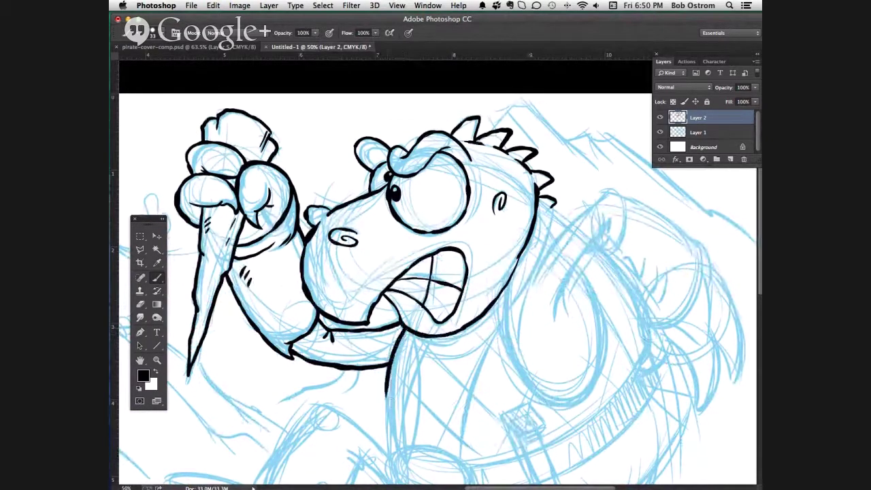
pyautogui.scroll(-3, 389, 401)
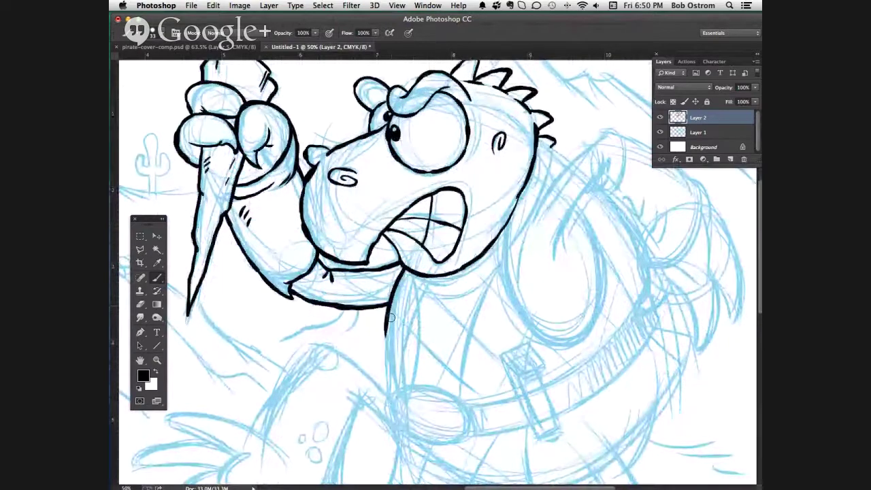
pyautogui.moveTo(391, 317); pyautogui.dragTo(389, 392)
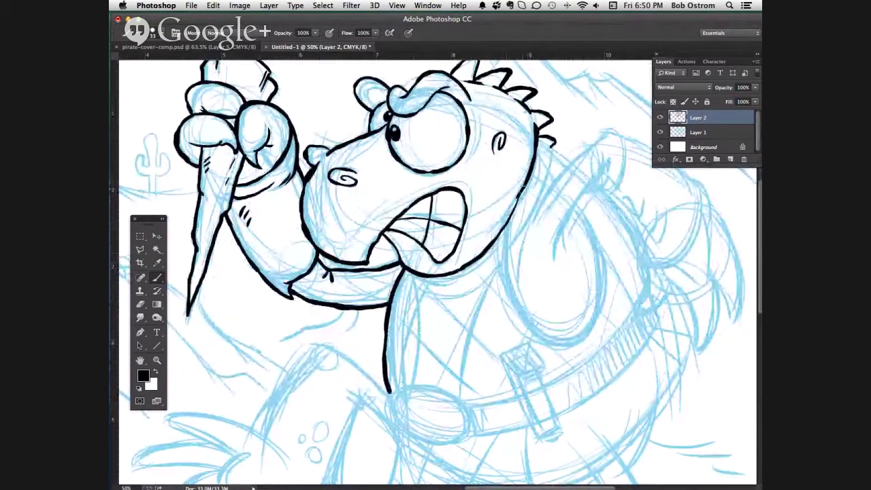
# - Ink the arm curving from behind the head and the raised arm's thickened upper line
pyautogui.moveTo(524, 184)
pyautogui.mouseDown()
pyautogui.moveTo(509, 299)
pyautogui.moveTo(534, 334)
pyautogui.moveTo(580, 340)
pyautogui.moveTo(602, 300)
pyautogui.moveTo(594, 238)
pyautogui.moveTo(575, 209)
pyautogui.mouseUp()
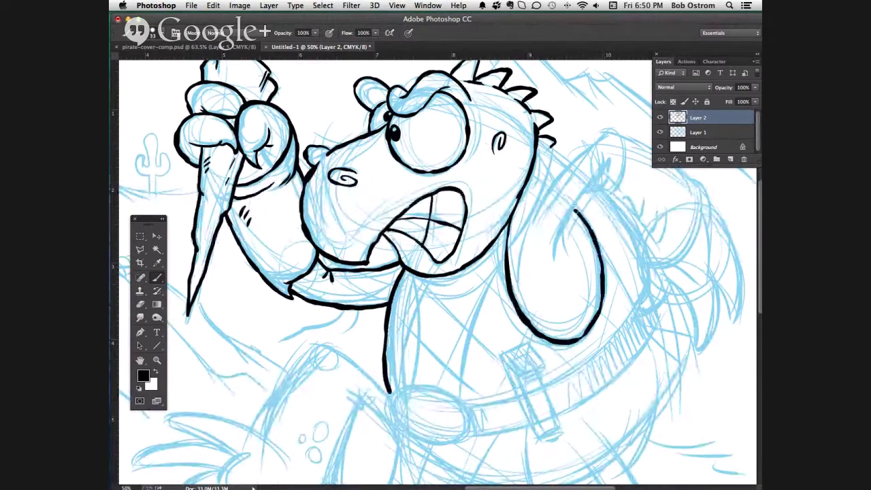
pyautogui.moveTo(606, 135)
pyautogui.mouseDown()
pyautogui.moveTo(556, 180)
pyautogui.moveTo(532, 223)
pyautogui.mouseUp()
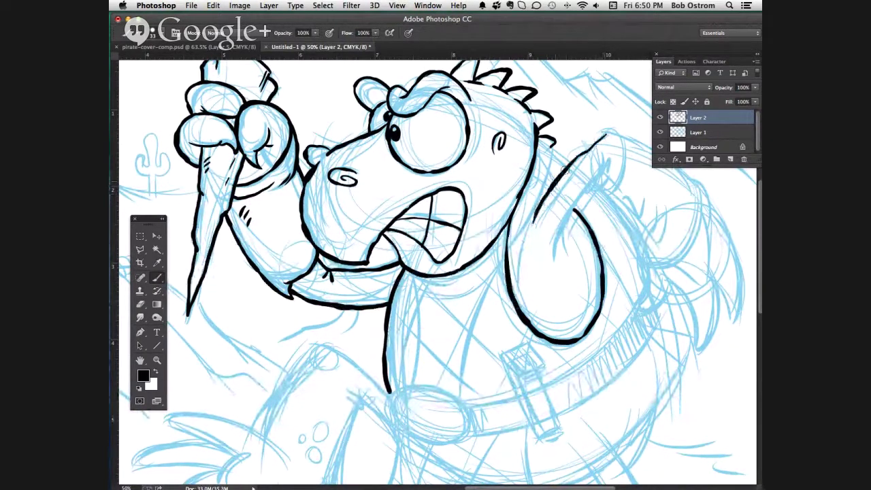
pyautogui.moveTo(565, 168); pyautogui.dragTo(613, 133)
pyautogui.moveTo(553, 228); pyautogui.dragTo(511, 291)
pyautogui.moveTo(570, 228)
pyautogui.mouseDown()
pyautogui.moveTo(559, 247)
pyautogui.moveTo(554, 231)
pyautogui.moveTo(517, 294)
pyautogui.moveTo(517, 280)
pyautogui.moveTo(509, 301)
pyautogui.moveTo(520, 288)
pyautogui.moveTo(517, 315)
pyautogui.moveTo(522, 290)
pyautogui.moveTo(517, 314)
pyautogui.mouseUp()
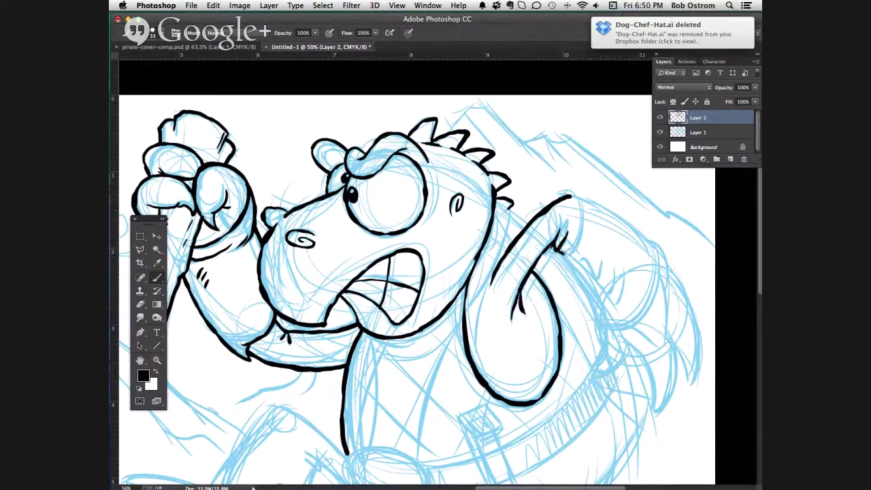
# - Ink the raised fist's outline, sleeve underside, arm-end hatching and claws in black
pyautogui.moveTo(560, 250)
pyautogui.mouseDown()
pyautogui.moveTo(580, 235)
pyautogui.moveTo(582, 204)
pyautogui.moveTo(573, 195)
pyautogui.moveTo(580, 236)
pyautogui.moveTo(556, 259)
pyautogui.moveTo(584, 282)
pyautogui.moveTo(607, 326)
pyautogui.moveTo(664, 348)
pyautogui.moveTo(667, 265)
pyautogui.mouseUp()
pyautogui.moveTo(667, 265); pyautogui.dragTo(665, 252)
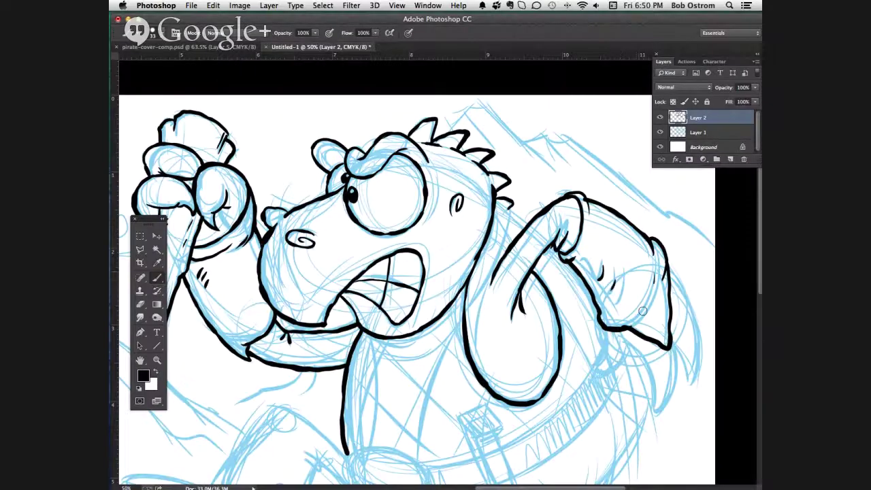
pyautogui.moveTo(651, 284); pyautogui.dragTo(629, 311)
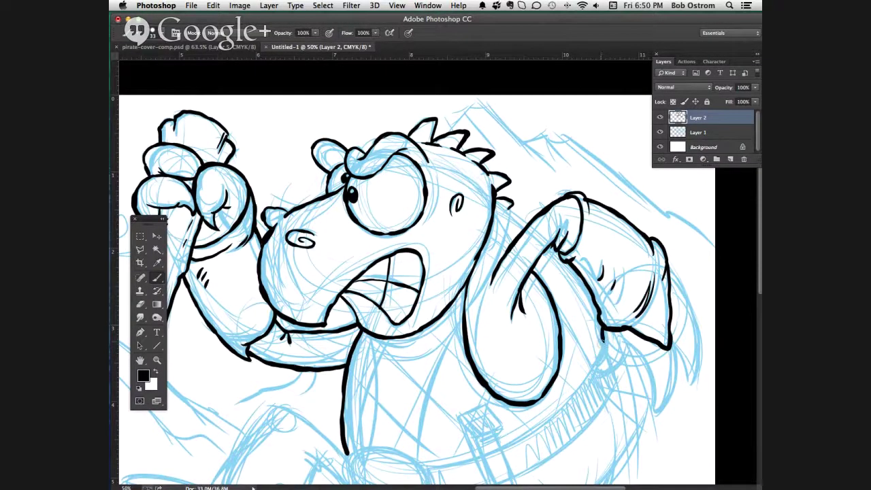
pyautogui.moveTo(592, 366)
pyautogui.mouseDown()
pyautogui.moveTo(618, 364)
pyautogui.moveTo(626, 348)
pyautogui.moveTo(647, 372)
pyautogui.moveTo(651, 417)
pyautogui.moveTo(676, 362)
pyautogui.moveTo(670, 333)
pyautogui.mouseUp()
pyautogui.moveTo(676, 350)
pyautogui.mouseDown()
pyautogui.moveTo(687, 388)
pyautogui.moveTo(701, 360)
pyautogui.moveTo(700, 373)
pyautogui.moveTo(701, 335)
pyautogui.moveTo(680, 274)
pyautogui.moveTo(665, 263)
pyautogui.mouseUp()
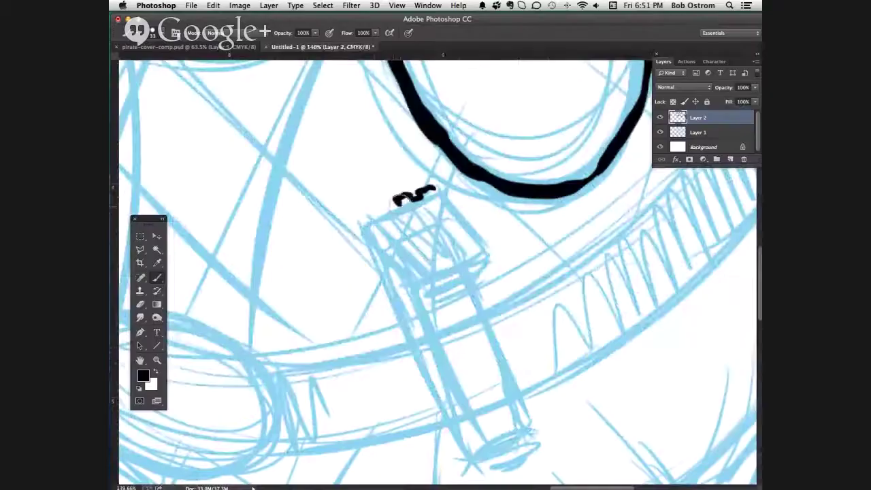
# - Brush faint white fur on the gorilla's shoulder, then hide the Layer 3 sketch
pyautogui.moveTo(415, 194); pyautogui.dragTo(376, 204)
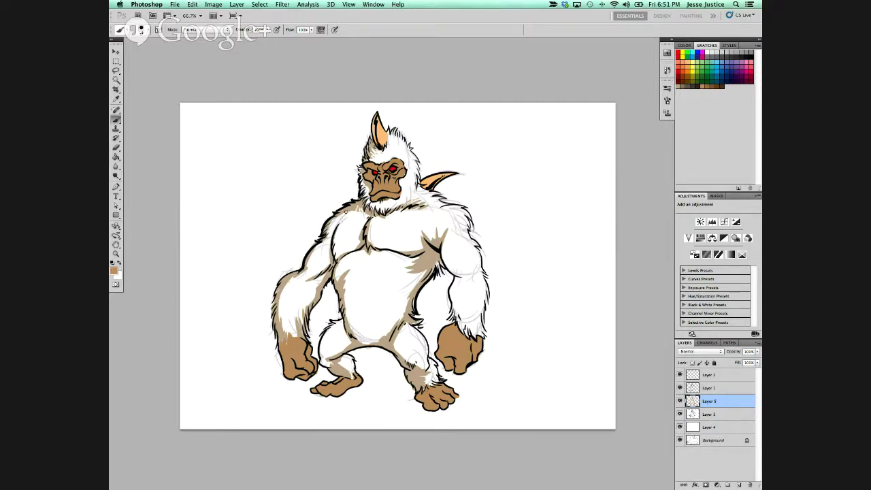
pyautogui.moveTo(348, 211); pyautogui.dragTo(324, 198)
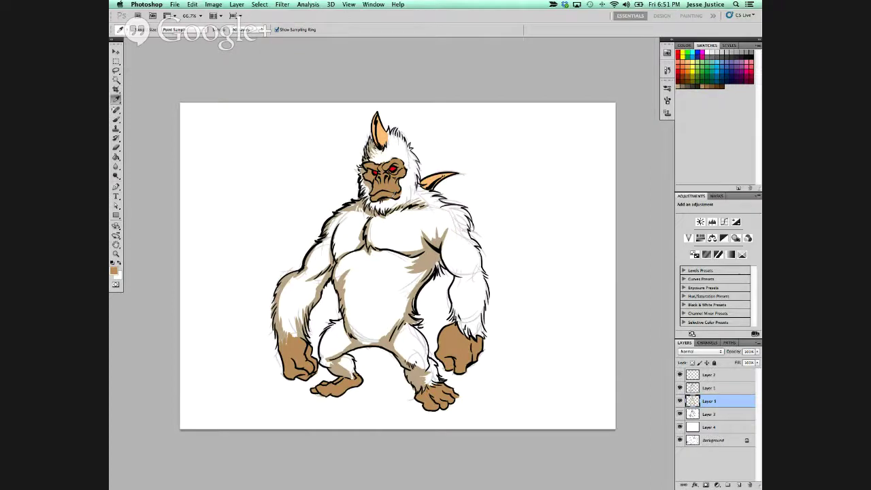
pyautogui.click(680, 414)
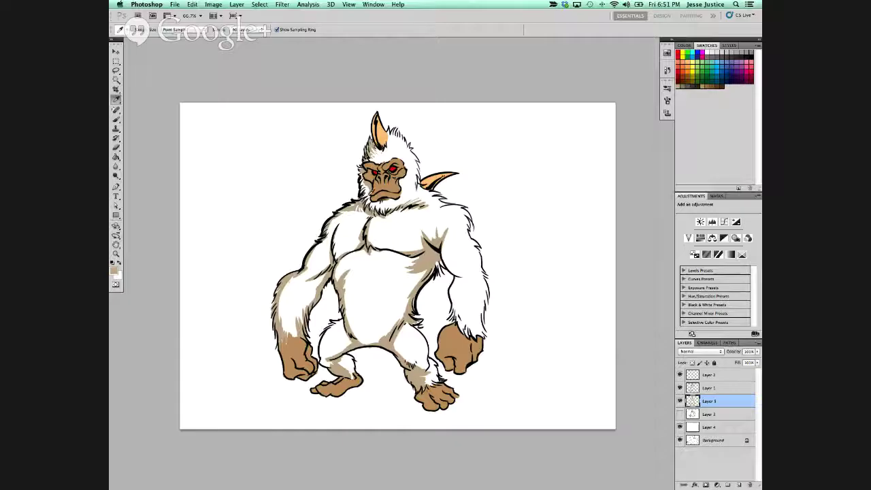
# - With the Brush tool, trace the foot's upper outline and crease lines in black
pyautogui.press('b')
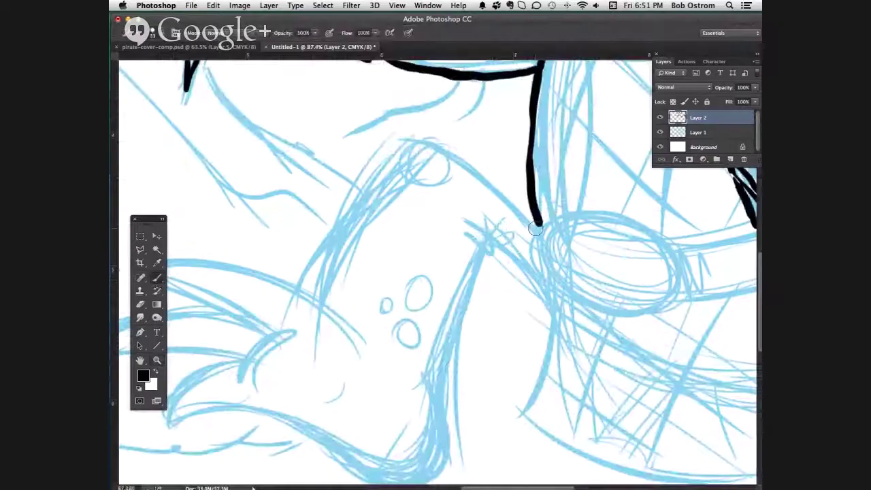
pyautogui.moveTo(535, 226)
pyautogui.mouseDown()
pyautogui.moveTo(482, 175)
pyautogui.moveTo(419, 140)
pyautogui.moveTo(328, 240)
pyautogui.moveTo(304, 286)
pyautogui.mouseUp()
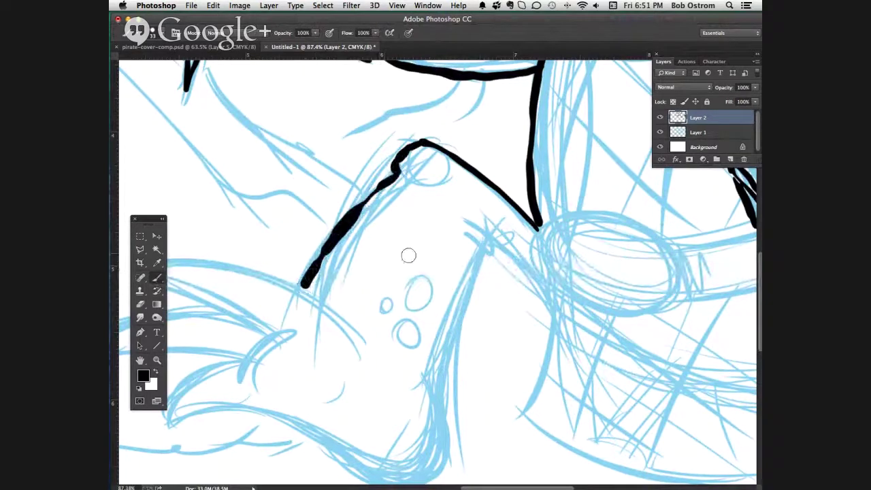
pyautogui.moveTo(464, 218)
pyautogui.mouseDown()
pyautogui.moveTo(488, 250)
pyautogui.moveTo(507, 250)
pyautogui.moveTo(540, 281)
pyautogui.mouseUp()
pyautogui.moveTo(497, 238)
pyautogui.mouseDown()
pyautogui.moveTo(460, 298)
pyautogui.moveTo(439, 386)
pyautogui.moveTo(499, 337)
pyautogui.mouseUp()
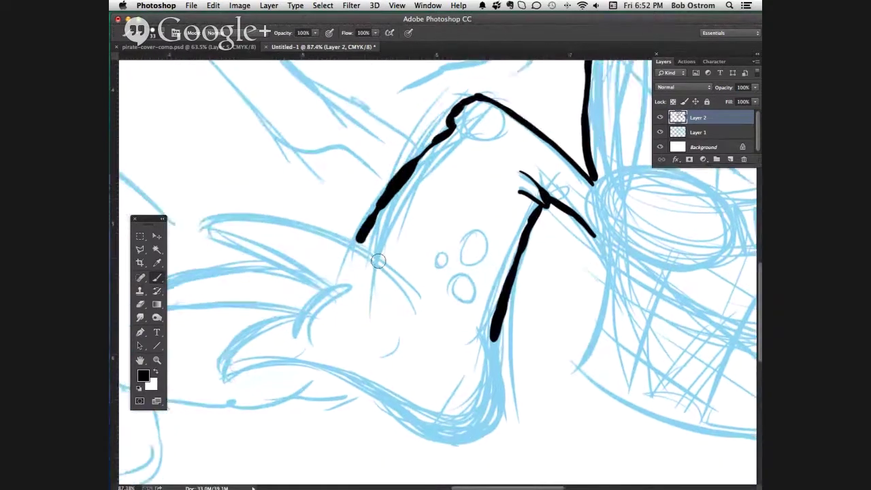
pyautogui.moveTo(407, 280)
pyautogui.mouseDown()
pyautogui.moveTo(298, 224)
pyautogui.moveTo(237, 217)
pyautogui.moveTo(206, 224)
pyautogui.moveTo(324, 291)
pyautogui.mouseUp()
pyautogui.moveTo(483, 331); pyautogui.dragTo(514, 384)
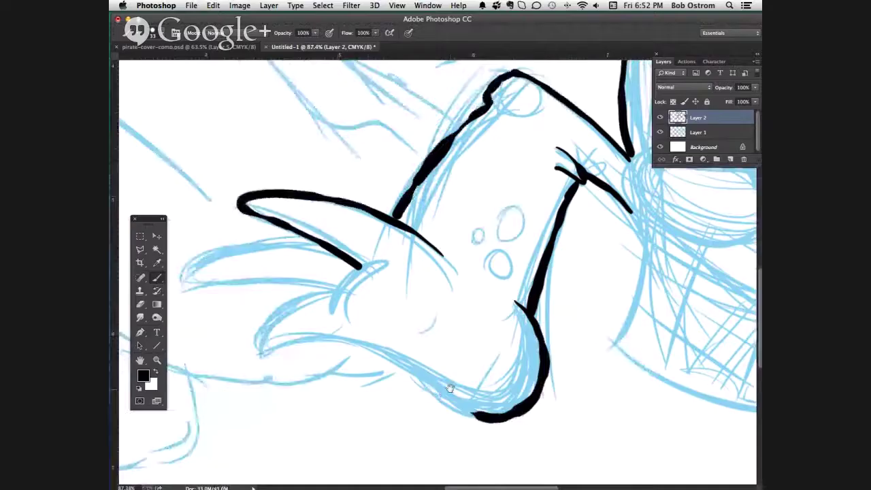
pyautogui.moveTo(457, 391)
pyautogui.mouseDown()
pyautogui.moveTo(510, 408)
pyautogui.moveTo(477, 412)
pyautogui.mouseUp()
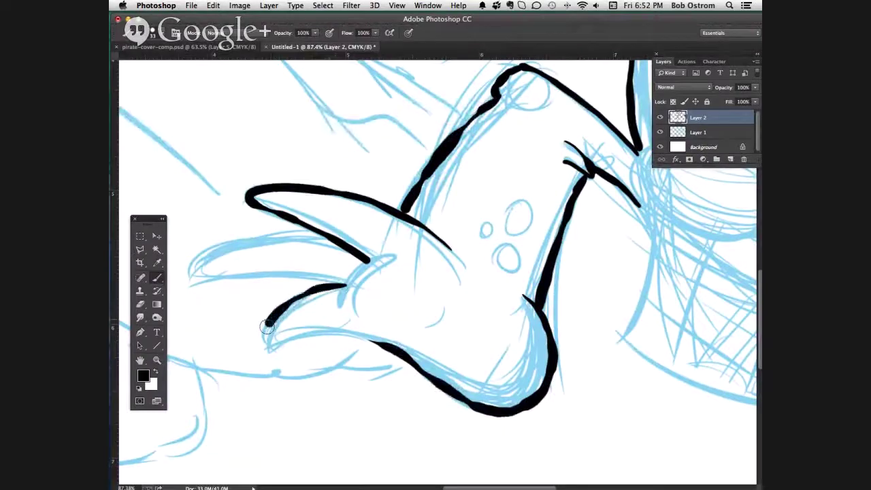
pyautogui.moveTo(267, 318)
pyautogui.mouseDown()
pyautogui.moveTo(306, 336)
pyautogui.moveTo(272, 344)
pyautogui.moveTo(386, 336)
pyautogui.mouseUp()
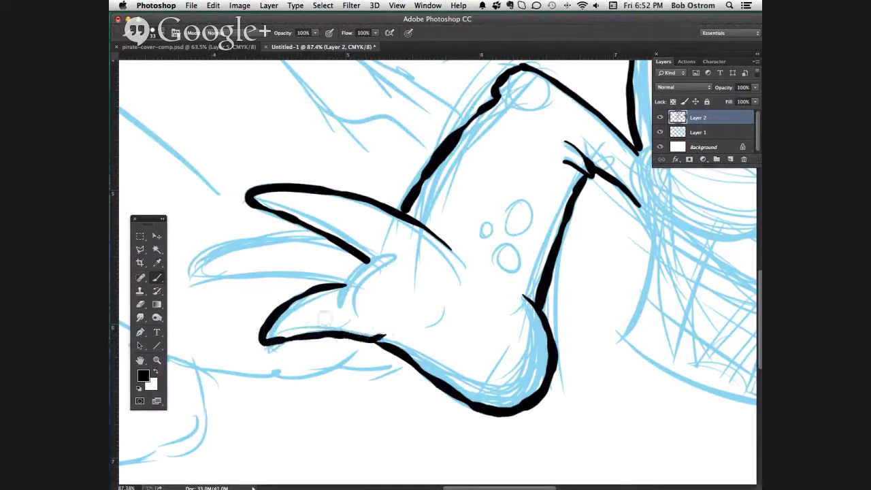
# - Ink the upper and middle toe outlines and the small detail marks on the foot
pyautogui.moveTo(364, 258)
pyautogui.mouseDown()
pyautogui.moveTo(260, 233)
pyautogui.moveTo(192, 275)
pyautogui.moveTo(344, 281)
pyautogui.mouseUp()
pyautogui.moveTo(385, 257)
pyautogui.mouseDown()
pyautogui.moveTo(355, 272)
pyautogui.moveTo(339, 303)
pyautogui.mouseUp()
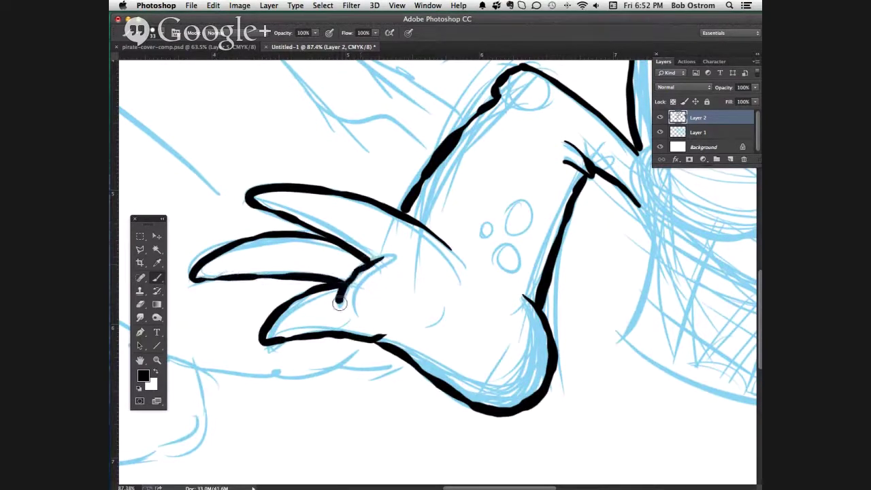
pyautogui.moveTo(445, 306)
pyautogui.mouseDown()
pyautogui.moveTo(436, 325)
pyautogui.moveTo(440, 318)
pyautogui.mouseUp()
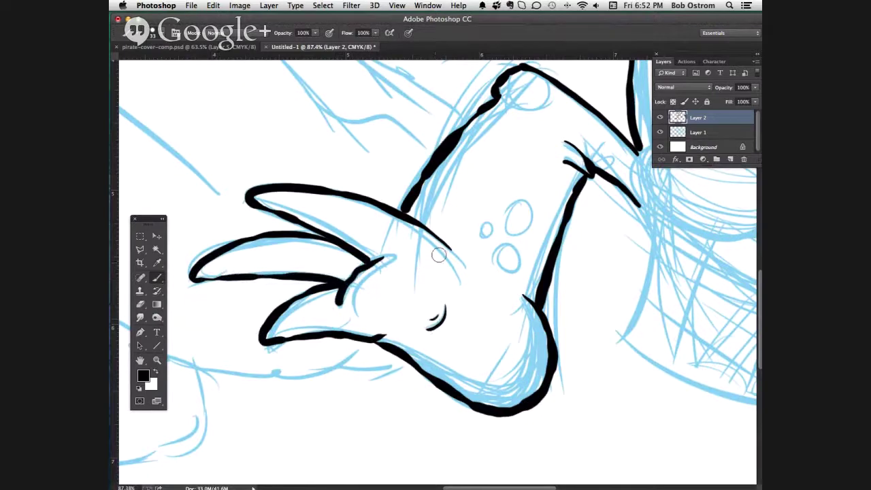
pyautogui.moveTo(448, 247)
pyautogui.mouseDown()
pyautogui.moveTo(468, 270)
pyautogui.moveTo(444, 242)
pyautogui.moveTo(405, 221)
pyautogui.mouseUp()
pyautogui.moveTo(481, 228)
pyautogui.mouseDown()
pyautogui.moveTo(514, 208)
pyautogui.moveTo(504, 224)
pyautogui.moveTo(517, 233)
pyautogui.moveTo(527, 222)
pyautogui.moveTo(522, 213)
pyautogui.moveTo(511, 213)
pyautogui.moveTo(498, 251)
pyautogui.moveTo(501, 259)
pyautogui.moveTo(529, 240)
pyautogui.mouseUp()
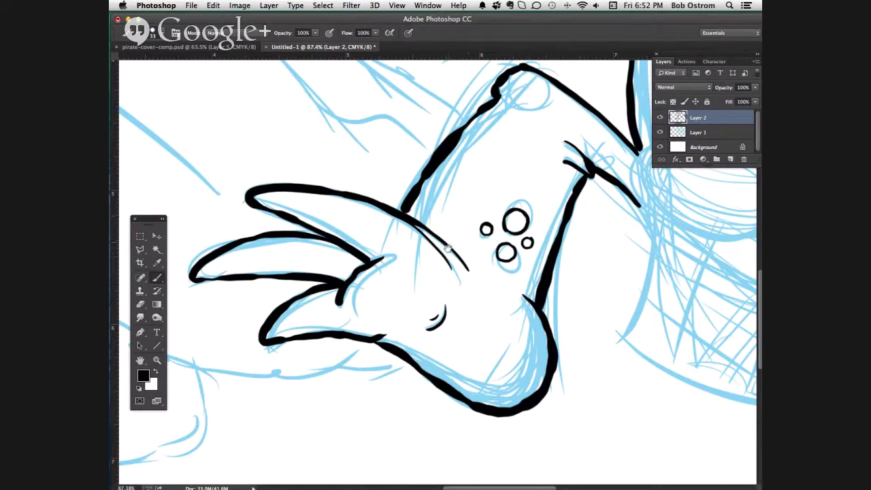
# - Ink a curved line across the walrus's body
pyautogui.scroll(5, 447, 248)
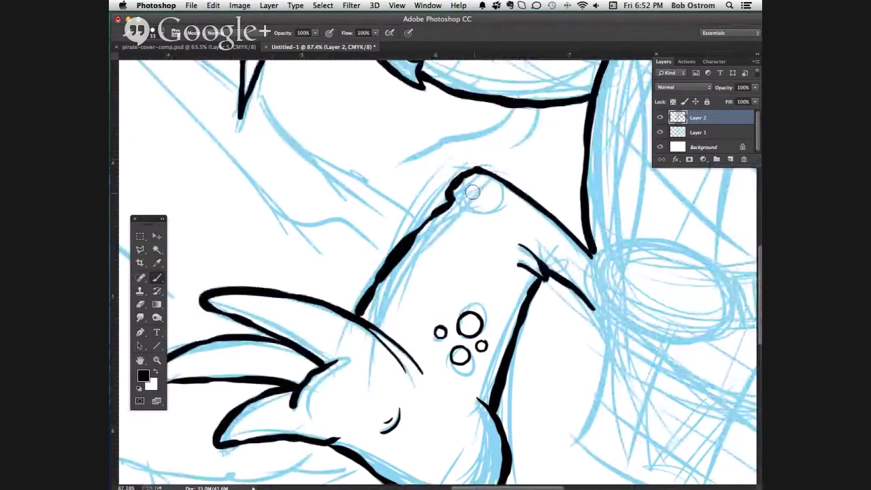
pyautogui.hscroll(6, 412, 355)
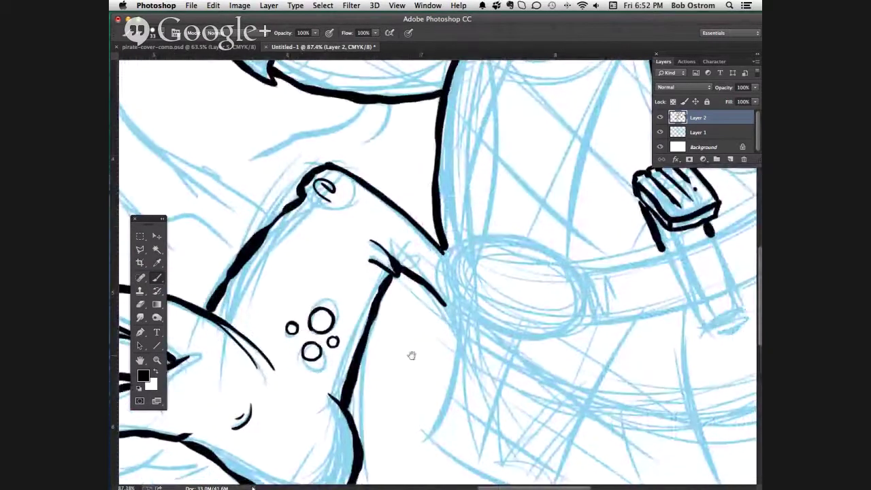
pyautogui.moveTo(584, 287)
pyautogui.mouseDown()
pyautogui.moveTo(548, 241)
pyautogui.moveTo(492, 233)
pyautogui.moveTo(450, 260)
pyautogui.moveTo(446, 280)
pyautogui.moveTo(489, 321)
pyautogui.moveTo(521, 335)
pyautogui.moveTo(563, 334)
pyautogui.moveTo(586, 299)
pyautogui.moveTo(576, 256)
pyautogui.moveTo(552, 244)
pyautogui.mouseUp()
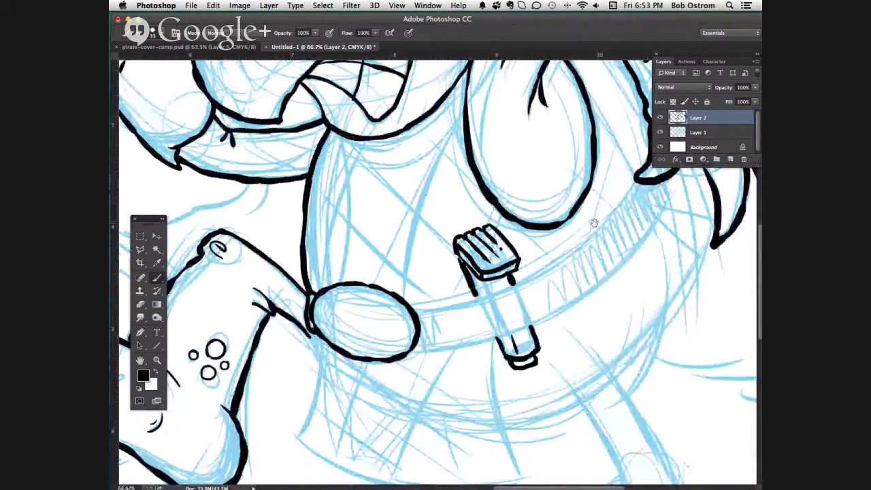
# - Ink the belt's lower edge and the leg outline running down below the belt
pyautogui.moveTo(594, 223); pyautogui.dragTo(588, 229)
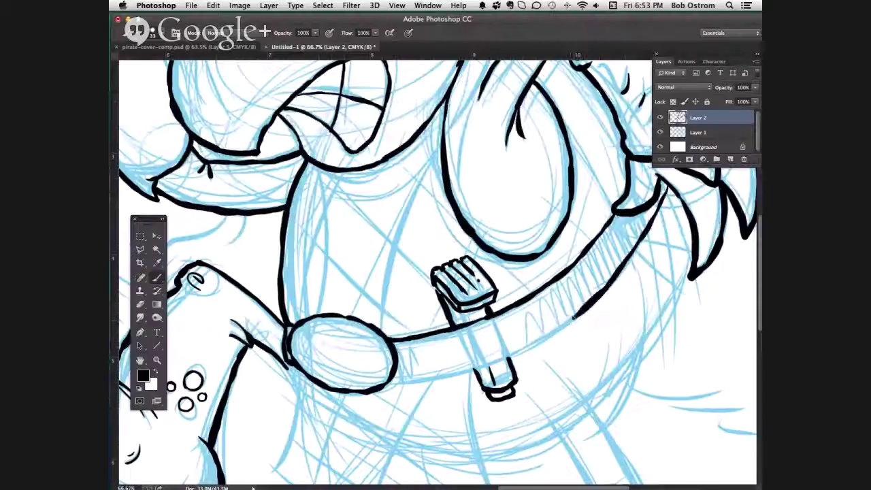
pyautogui.moveTo(543, 339)
pyautogui.mouseDown()
pyautogui.moveTo(456, 375)
pyautogui.moveTo(381, 384)
pyautogui.mouseUp()
pyautogui.hscroll(2, 504, 409)
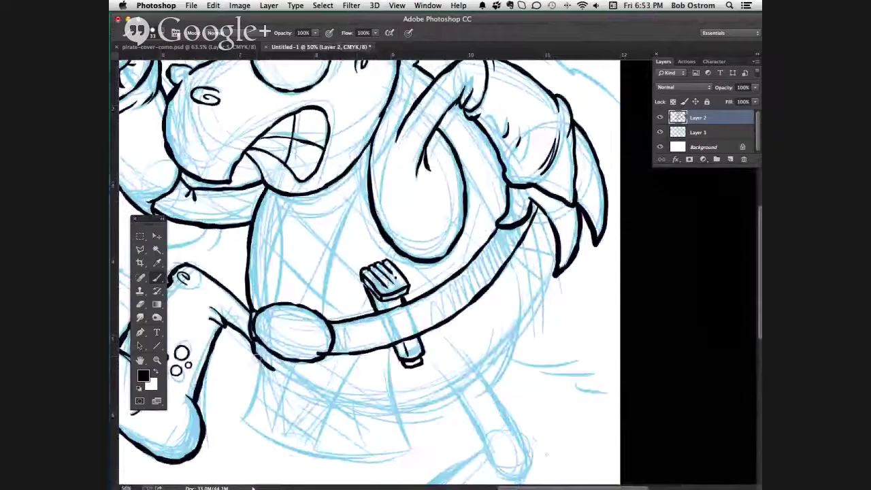
pyautogui.moveTo(257, 358)
pyautogui.mouseDown()
pyautogui.moveTo(242, 426)
pyautogui.moveTo(239, 420)
pyautogui.moveTo(256, 435)
pyautogui.moveTo(242, 418)
pyautogui.moveTo(272, 442)
pyautogui.moveTo(324, 458)
pyautogui.moveTo(414, 448)
pyautogui.mouseUp()
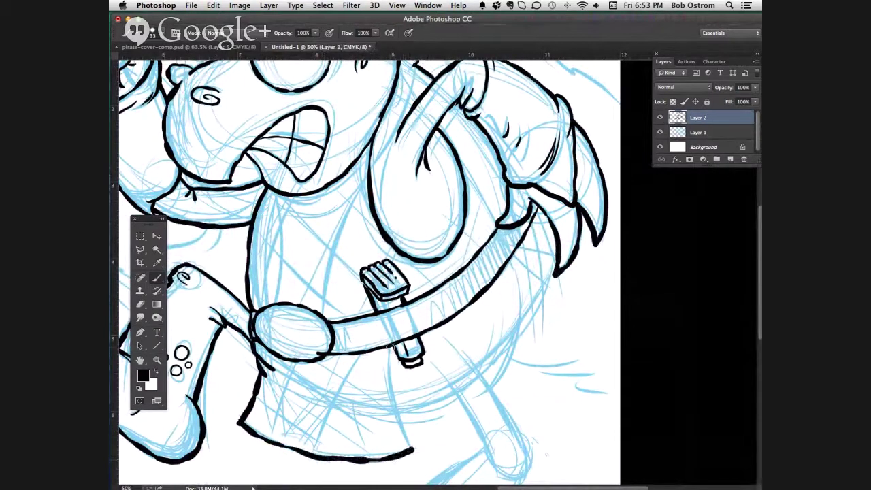
pyautogui.moveTo(392, 340)
pyautogui.mouseDown()
pyautogui.moveTo(394, 389)
pyautogui.moveTo(413, 453)
pyautogui.mouseUp()
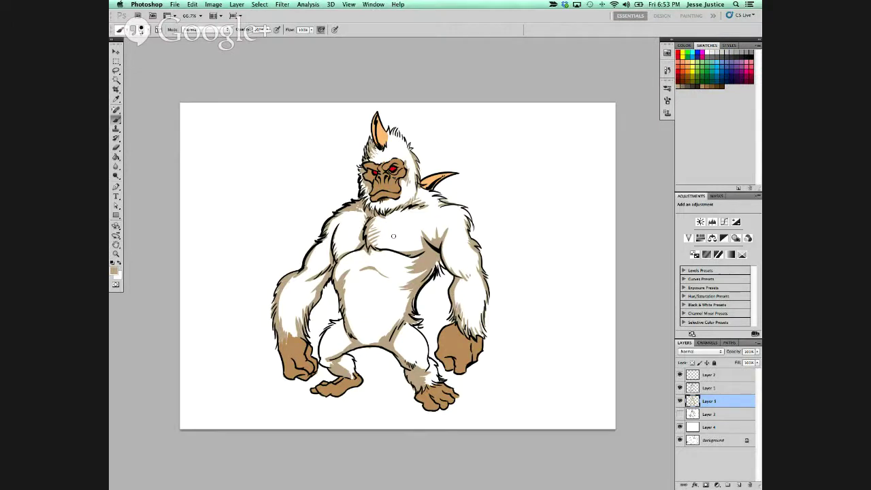
# - Touch up the gorilla's left fist, then brush black fur strokes on its forearm
pyautogui.moveTo(283, 337); pyautogui.dragTo(284, 346)
pyautogui.click(723, 388)
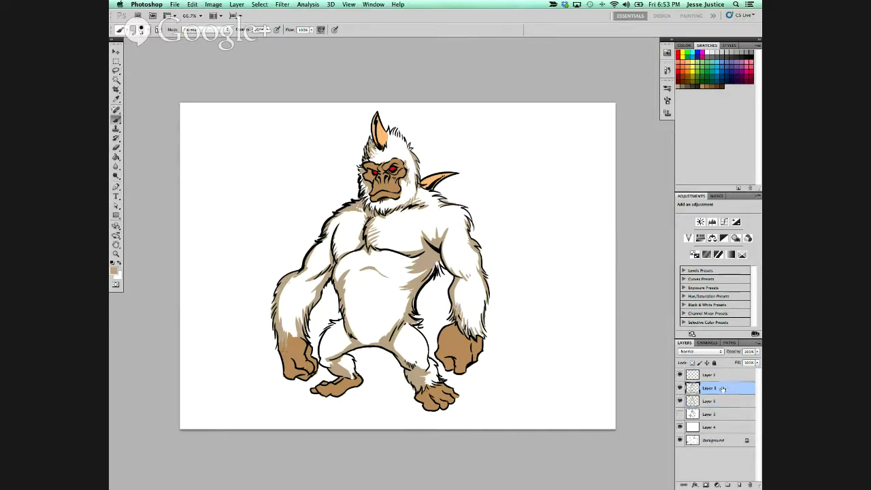
pyautogui.press('d')
pyautogui.moveTo(289, 333)
pyautogui.mouseDown()
pyautogui.moveTo(284, 344)
pyautogui.moveTo(305, 334)
pyautogui.moveTo(301, 325)
pyautogui.mouseUp()
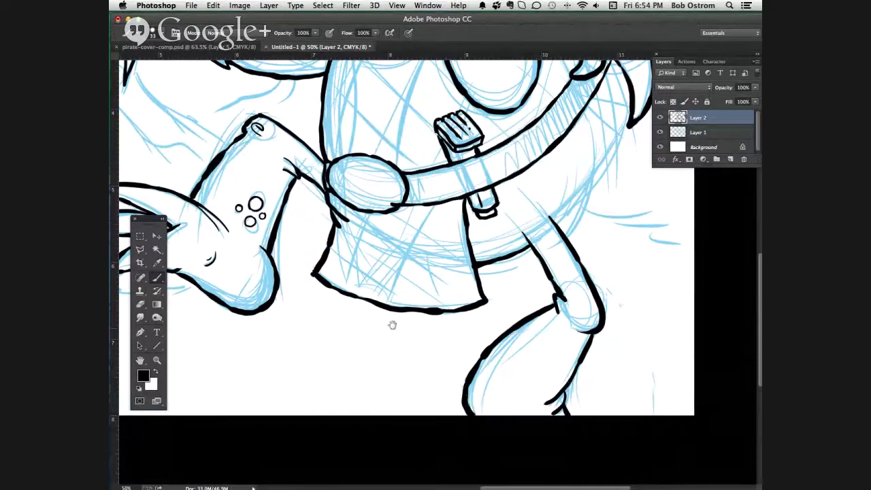
# - Ink a short black line on the walrus's chest
pyautogui.scroll(3, 393, 324)
pyautogui.scroll(3, 398, 350)
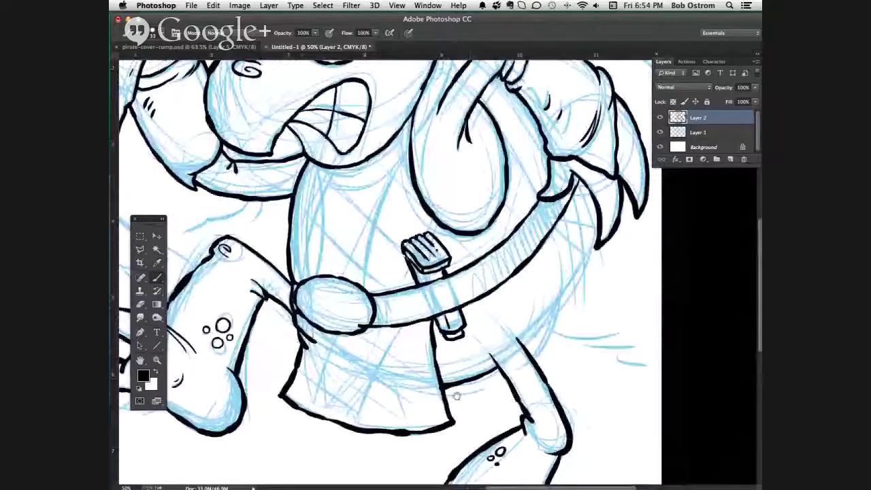
pyautogui.scroll(1, 449, 394)
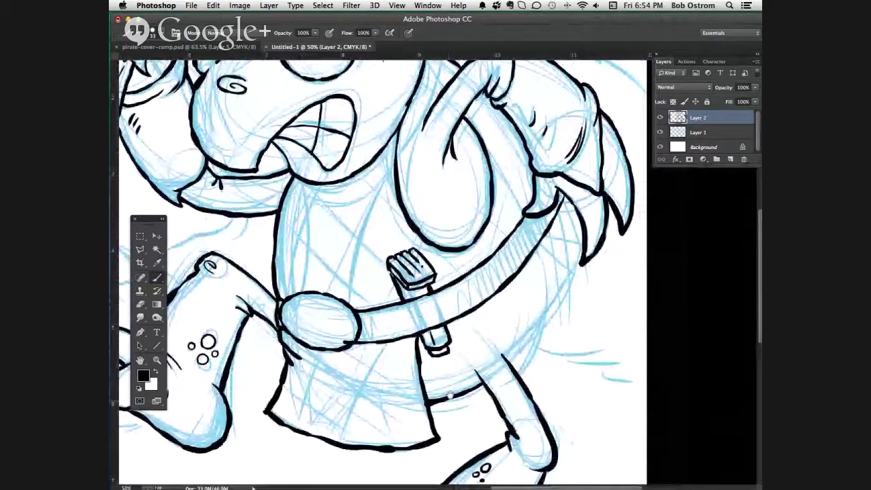
pyautogui.scroll(3, 450, 394)
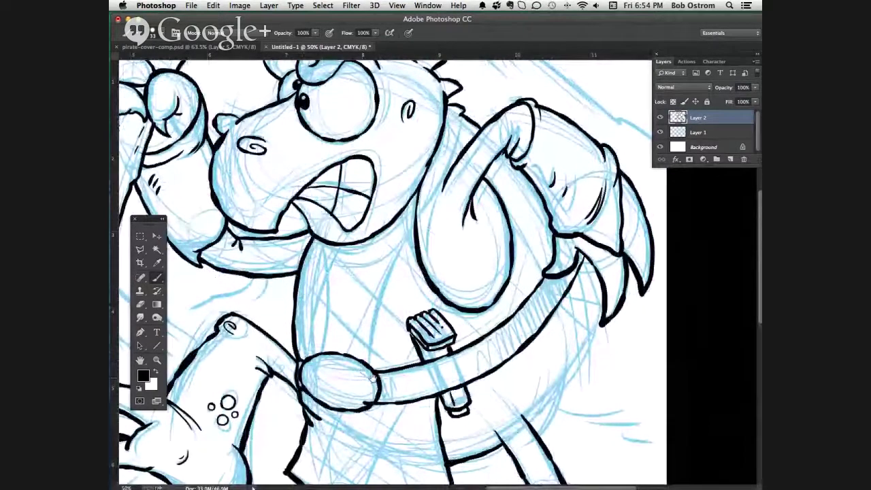
pyautogui.hscroll(-3, 373, 378)
pyautogui.moveTo(432, 252); pyautogui.dragTo(381, 268)
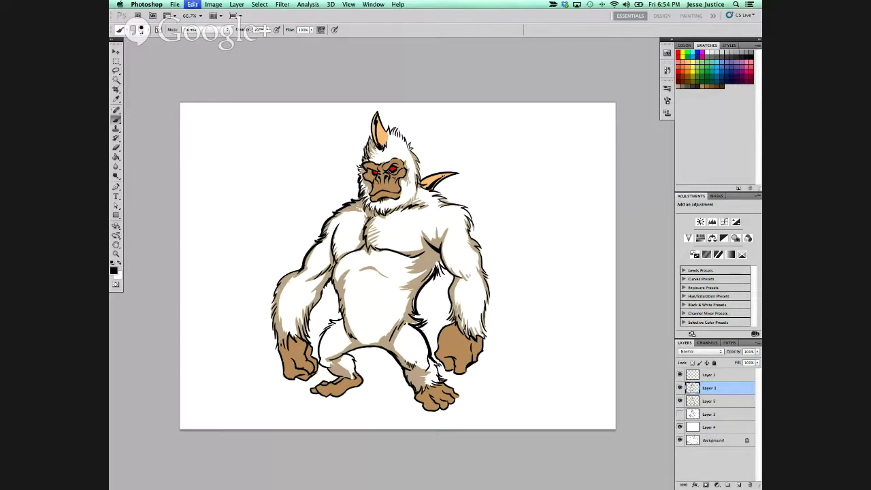
# - Step backward to remove the last two ink strokes near the gorilla's right leg
pyautogui.press('super+alt+z')
pyautogui.press('super+alt+z')
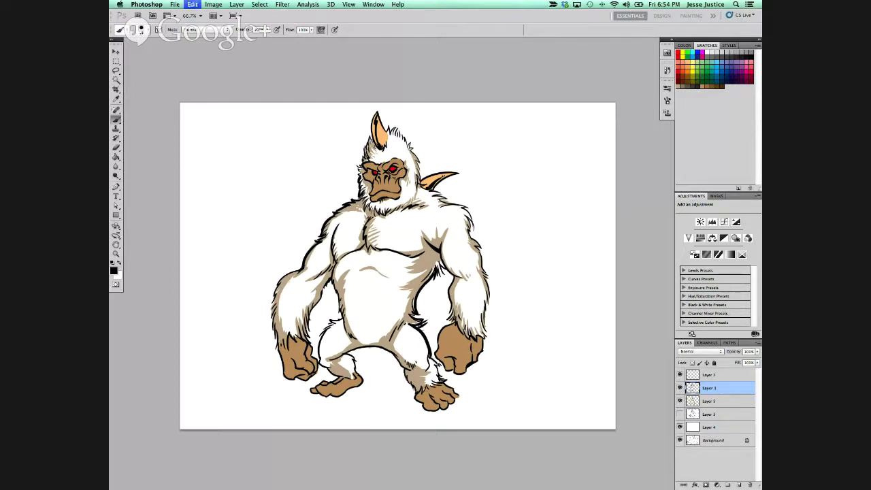
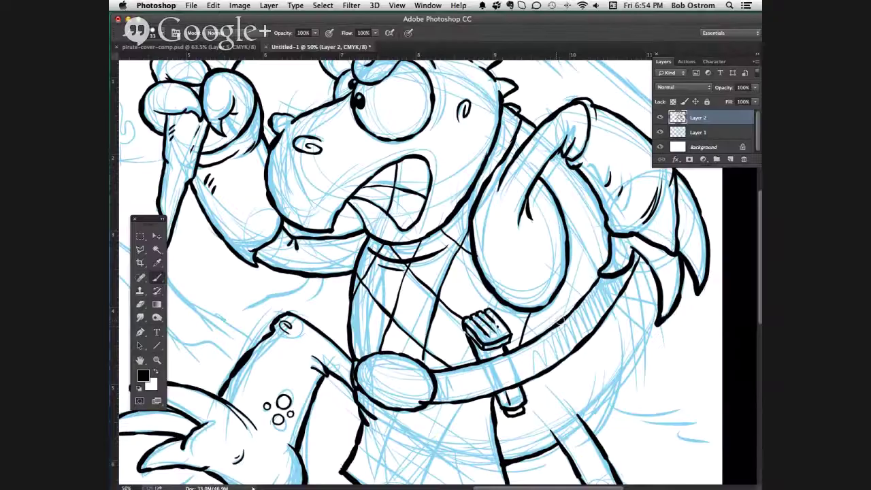
# - Ink thin black hatching strokes along the monster's fin, arm and lower right
pyautogui.moveTo(559, 322); pyautogui.dragTo(536, 307)
pyautogui.moveTo(565, 184)
pyautogui.mouseDown()
pyautogui.moveTo(585, 230)
pyautogui.moveTo(596, 196)
pyautogui.moveTo(572, 308)
pyautogui.mouseUp()
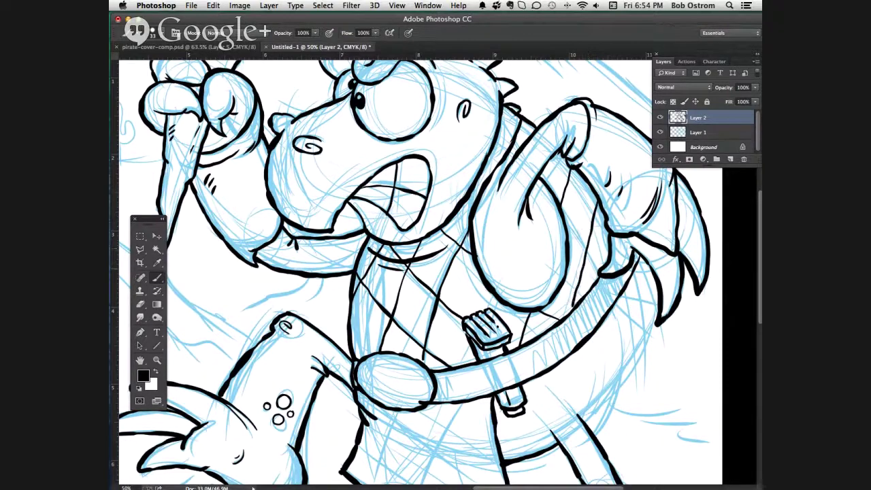
pyautogui.moveTo(602, 252); pyautogui.dragTo(571, 232)
pyautogui.moveTo(589, 185); pyautogui.dragTo(526, 173)
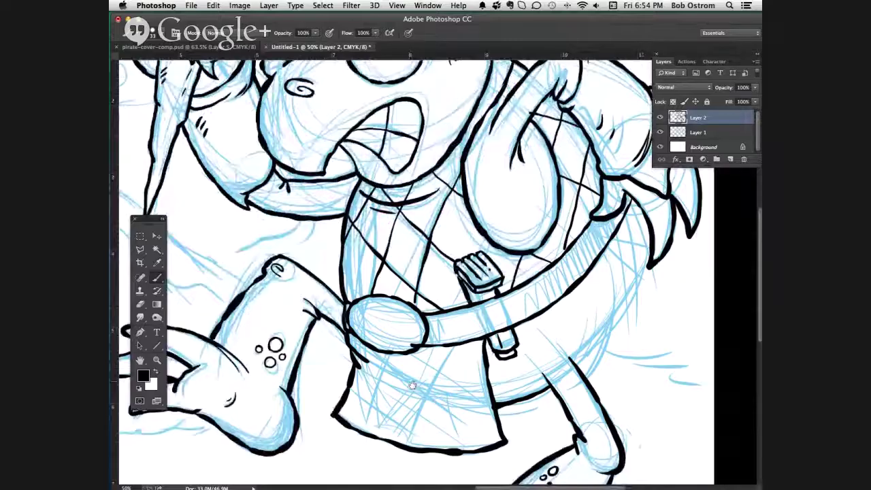
# - Sample the yeti's tan fur colour from the canvas with the eyedropper
pyautogui.scroll(-2, 420, 356)
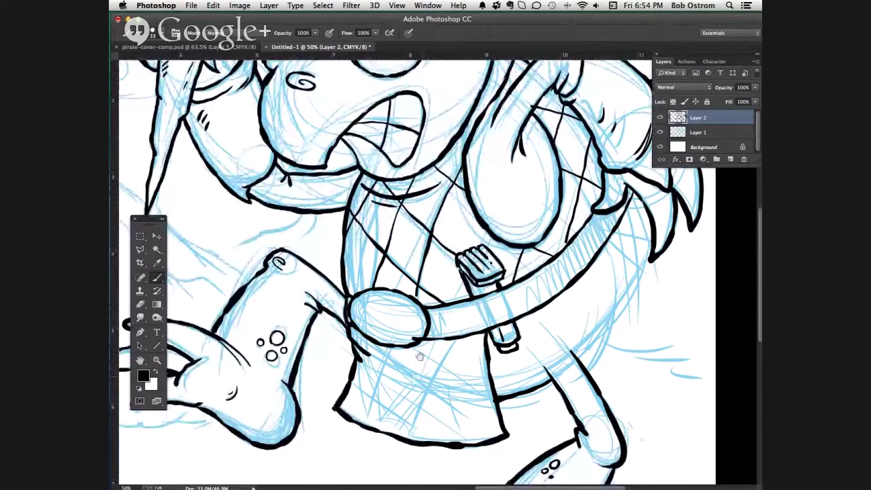
pyautogui.scroll(-1, 420, 356)
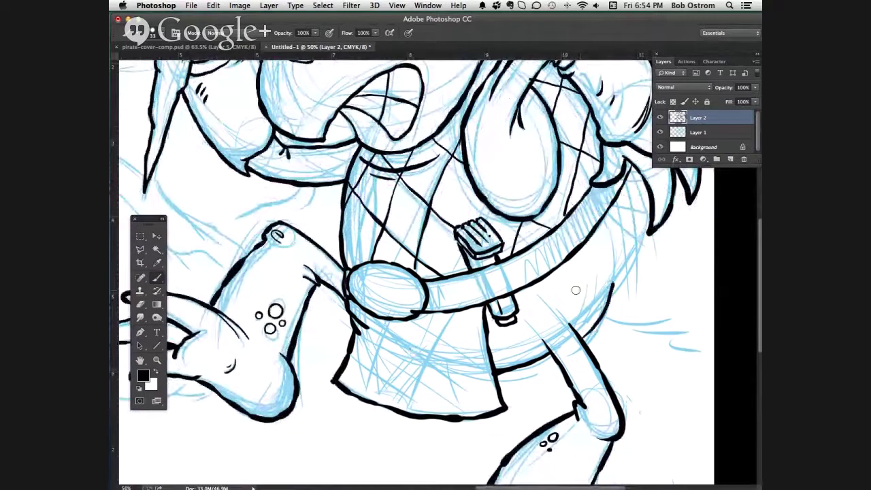
pyautogui.scroll(2, 575, 290)
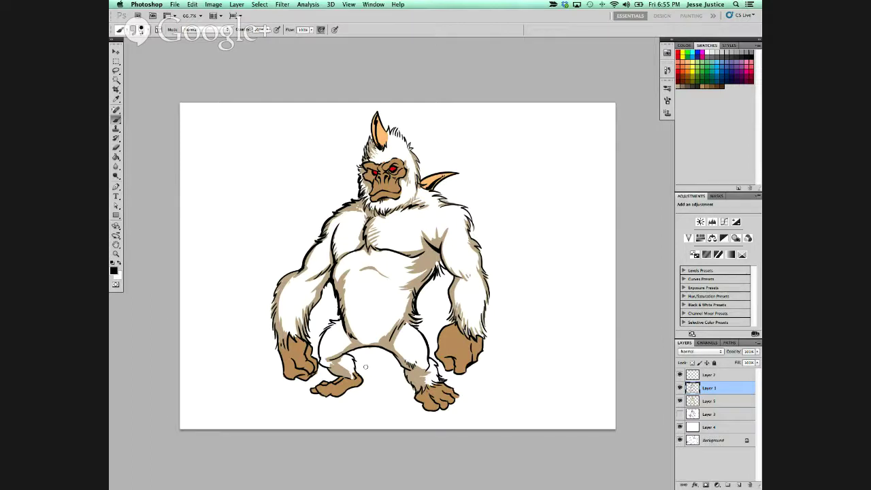
pyautogui.press('i')
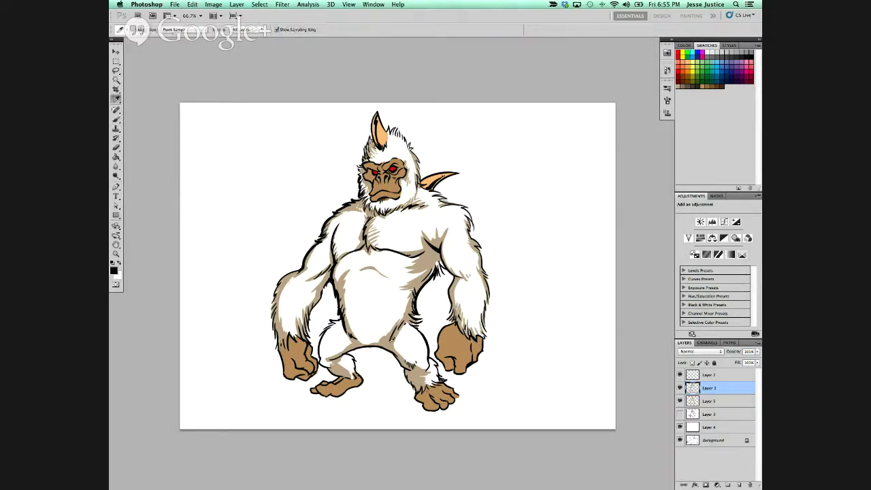
pyautogui.click(392, 342)
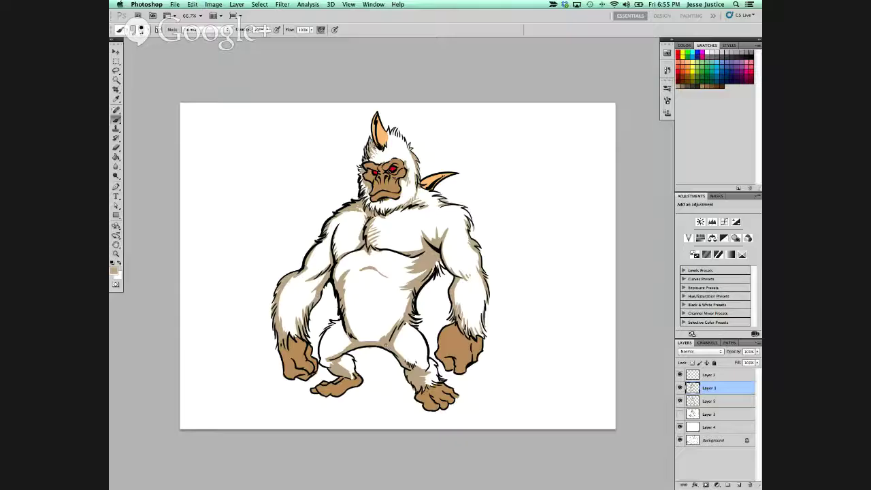
# - Activate Layer 3 and zoom in on the background pirate sketch
pyautogui.click(710, 401)
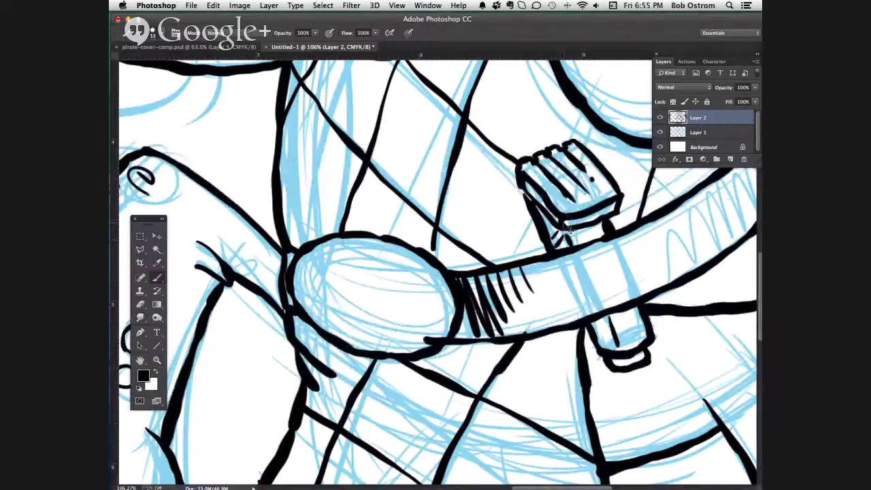
pyautogui.press('super+minus')
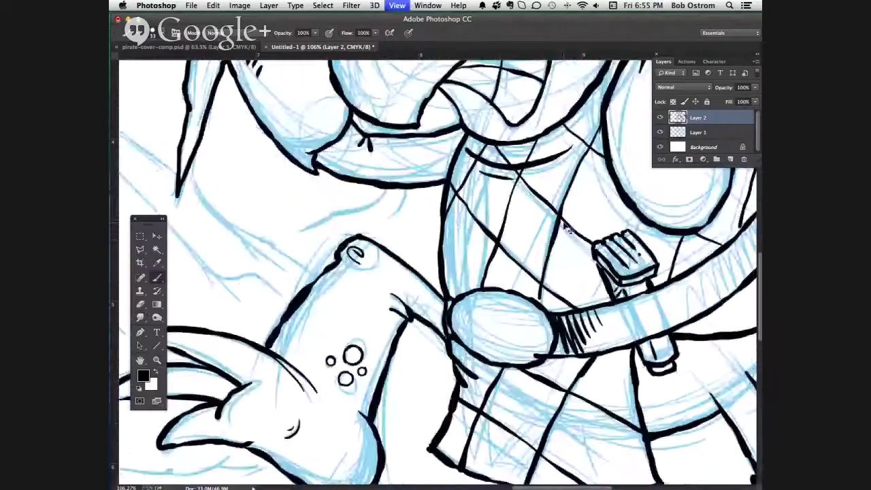
pyautogui.press('super+0')
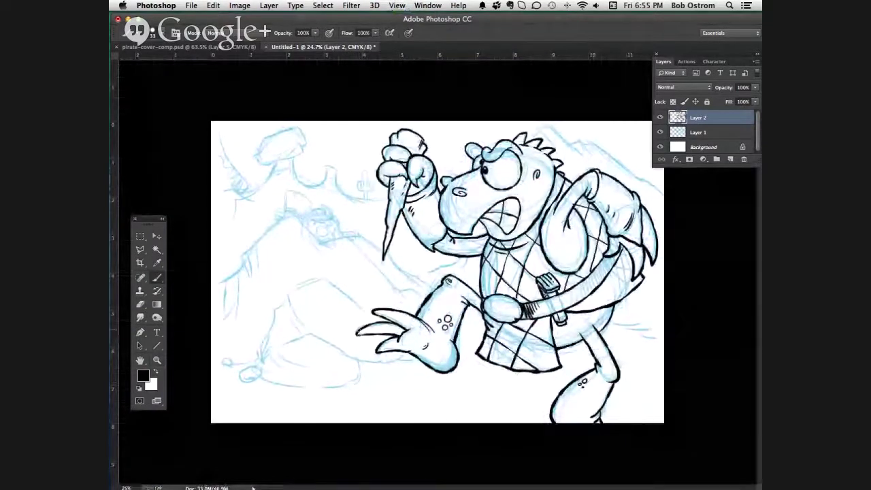
pyautogui.click(157, 360)
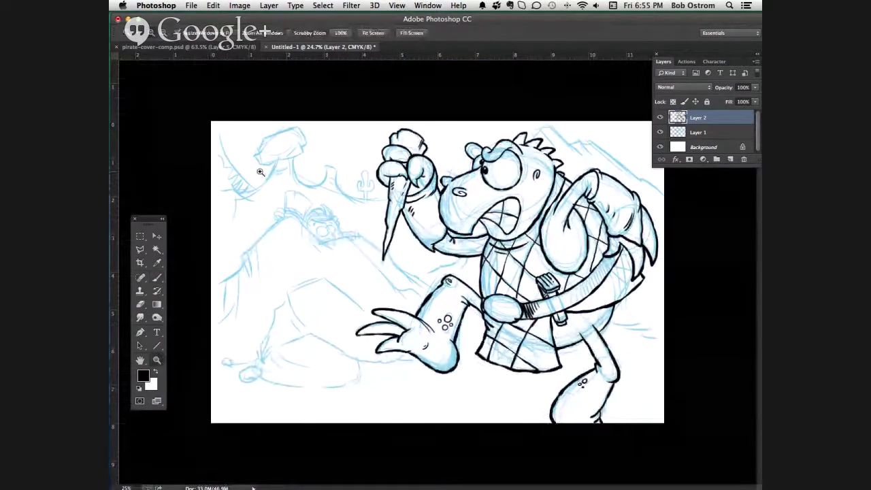
pyautogui.moveTo(260, 171)
pyautogui.mouseDown()
pyautogui.moveTo(330, 224)
pyautogui.moveTo(379, 281)
pyautogui.mouseUp()
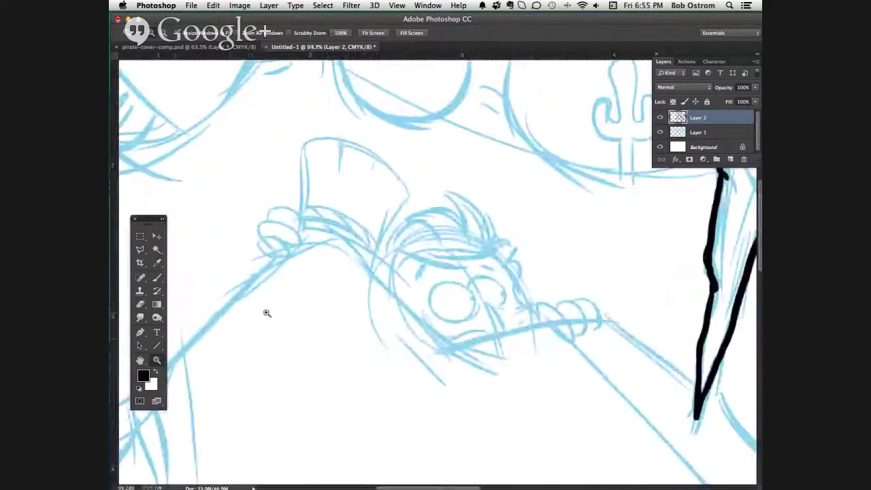
# - Ink the pirate's axe head and gripping hand, then shade the yeti's right chest tan on Layer 1
pyautogui.click(157, 277)
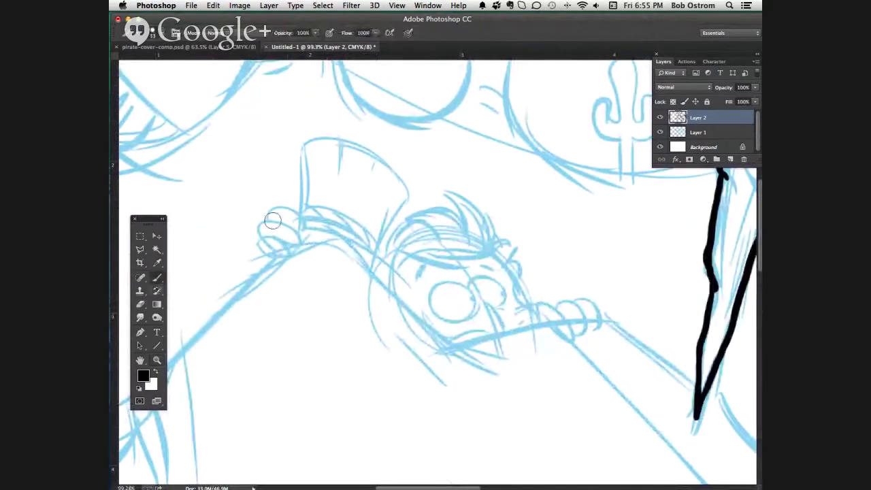
pyautogui.moveTo(273, 220)
pyautogui.mouseDown()
pyautogui.moveTo(269, 209)
pyautogui.moveTo(292, 205)
pyautogui.moveTo(308, 212)
pyautogui.mouseUp()
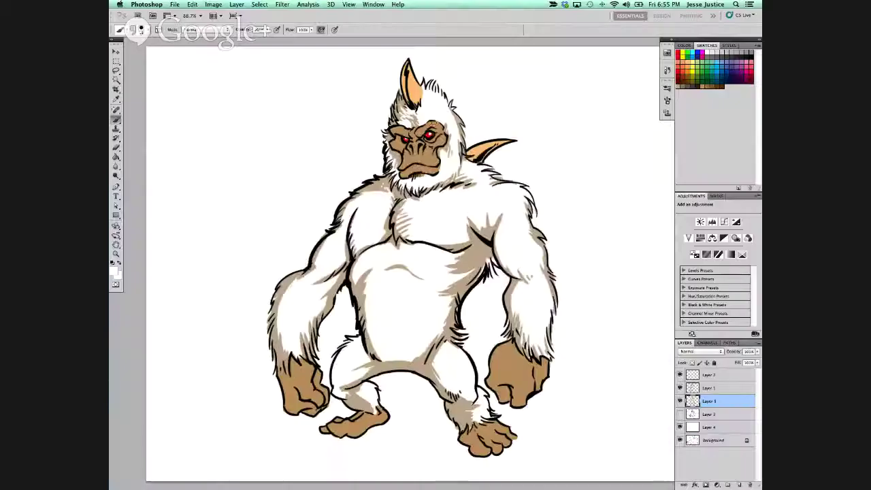
pyautogui.scroll(3, 395, 265)
pyautogui.hscroll(5, 395, 265)
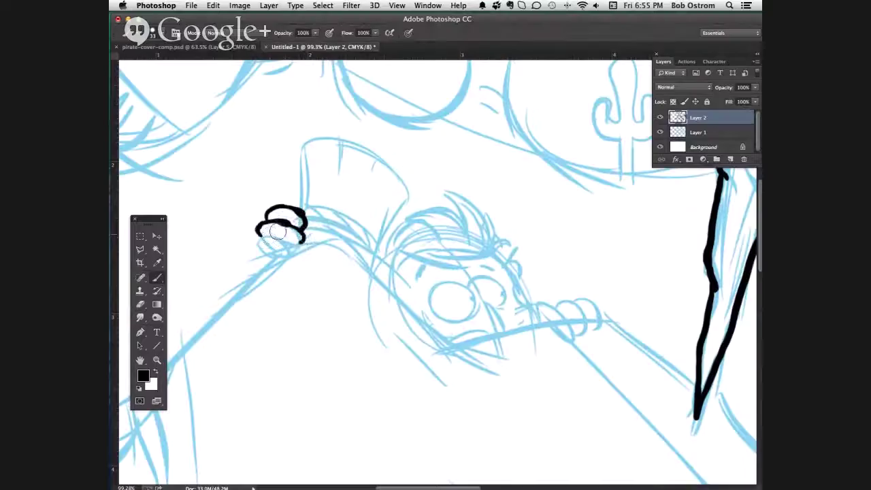
pyautogui.moveTo(266, 226)
pyautogui.mouseDown()
pyautogui.moveTo(305, 239)
pyautogui.moveTo(261, 259)
pyautogui.moveTo(268, 236)
pyautogui.moveTo(299, 249)
pyautogui.moveTo(263, 257)
pyautogui.mouseUp()
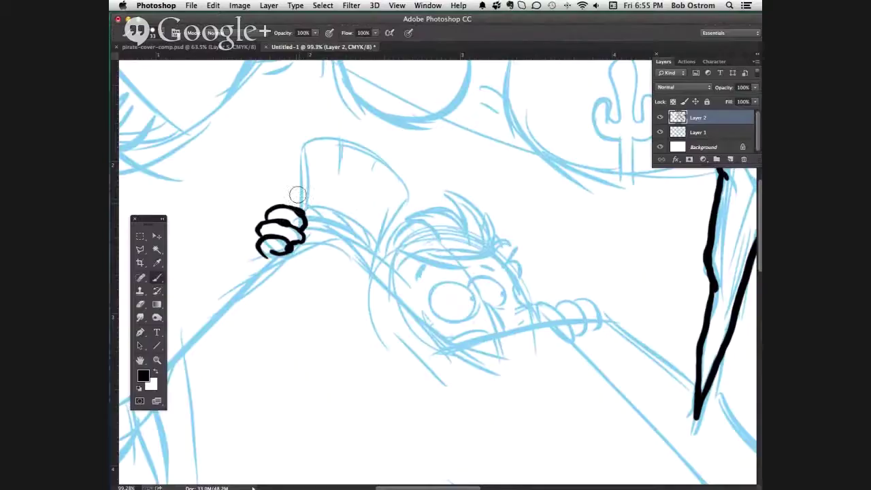
pyautogui.moveTo(293, 218)
pyautogui.mouseDown()
pyautogui.moveTo(302, 212)
pyautogui.moveTo(302, 175)
pyautogui.mouseUp()
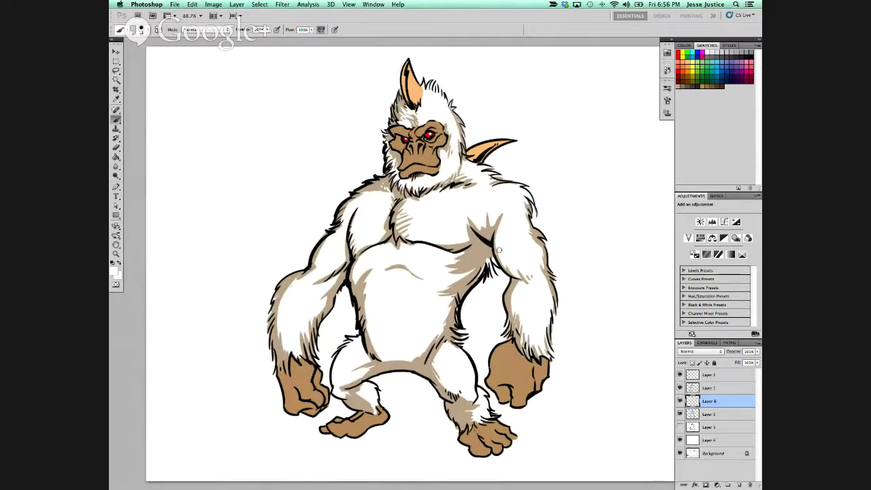
pyautogui.click(722, 388)
pyautogui.moveTo(494, 267); pyautogui.dragTo(491, 261)
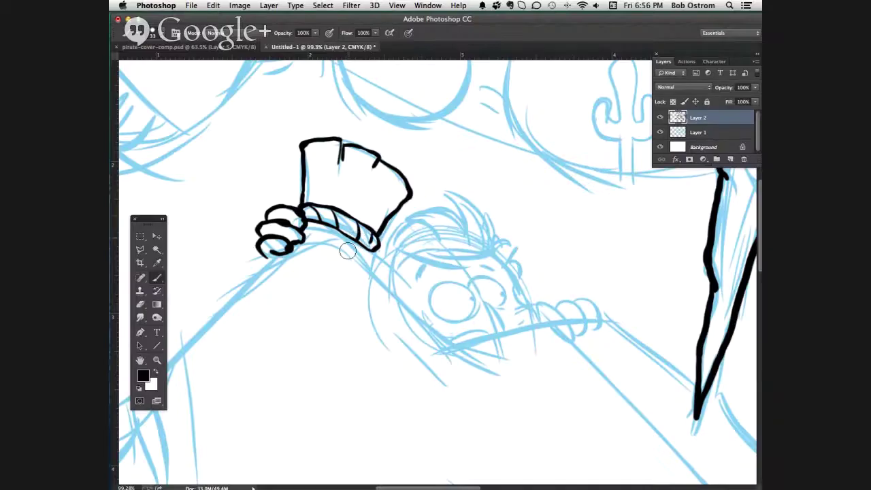
# - Ink the axe handle's bottom and wraps and a hair curl, and redo the yeti's shoulder fur
pyautogui.moveTo(348, 250); pyautogui.dragTo(368, 260)
pyautogui.moveTo(317, 219)
pyautogui.mouseDown()
pyautogui.moveTo(320, 236)
pyautogui.moveTo(353, 249)
pyautogui.mouseUp()
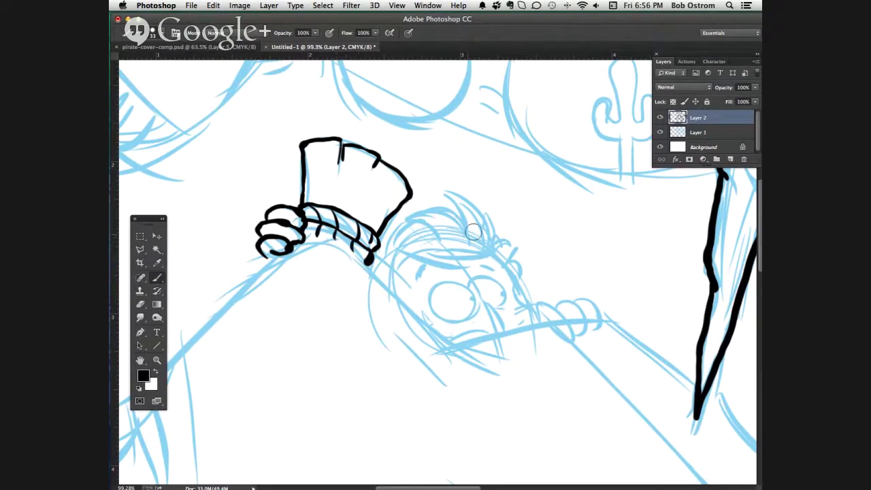
pyautogui.moveTo(451, 200); pyautogui.dragTo(470, 201)
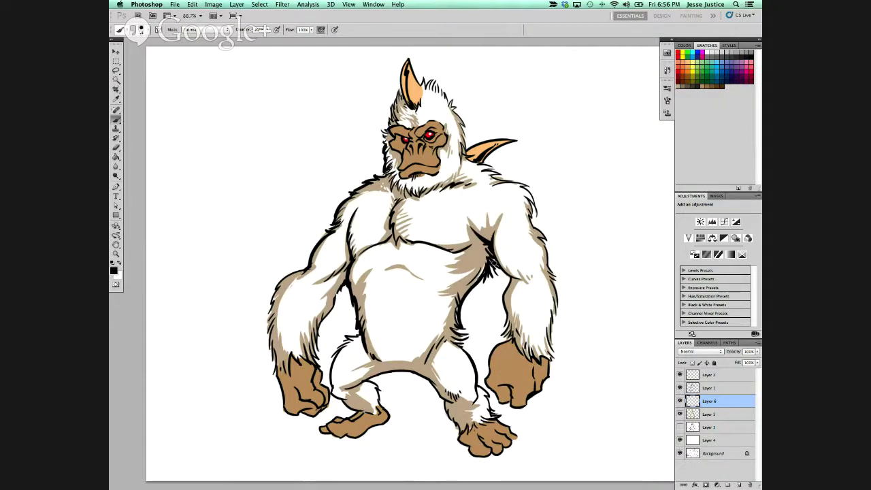
pyautogui.moveTo(496, 259); pyautogui.dragTo(491, 276)
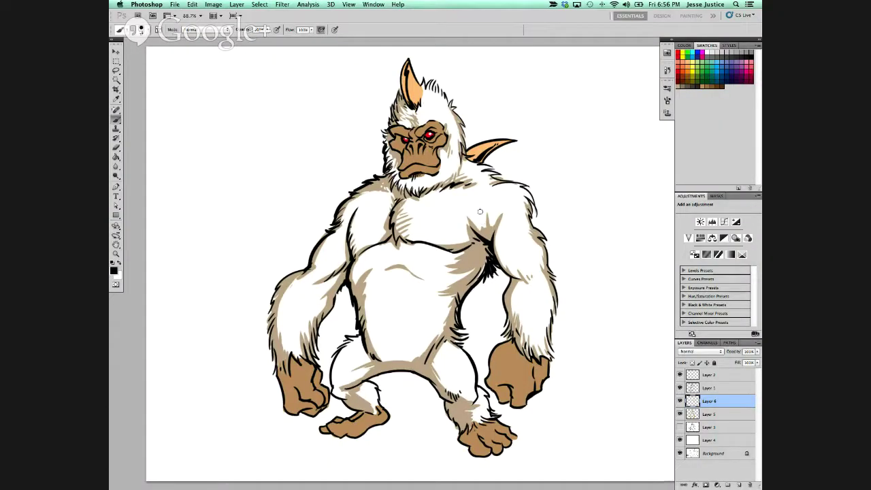
pyautogui.moveTo(488, 185)
pyautogui.mouseDown()
pyautogui.moveTo(514, 179)
pyautogui.moveTo(533, 188)
pyautogui.moveTo(517, 179)
pyautogui.moveTo(490, 187)
pyautogui.moveTo(532, 191)
pyautogui.moveTo(537, 203)
pyautogui.moveTo(530, 185)
pyautogui.moveTo(539, 216)
pyautogui.mouseUp()
pyautogui.press('super+z')
pyautogui.press('super+z')
pyautogui.press('super+z')
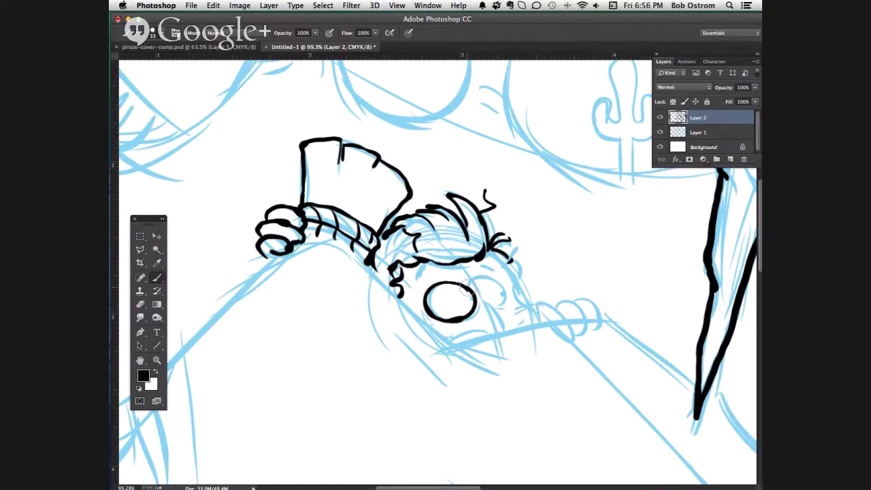
# - Ink the pirate's eye, pupil and nose, plus fur along the yeti's head edge
pyautogui.moveTo(469, 282)
pyautogui.mouseDown()
pyautogui.moveTo(486, 275)
pyautogui.moveTo(508, 290)
pyautogui.moveTo(507, 307)
pyautogui.moveTo(485, 312)
pyautogui.moveTo(470, 300)
pyautogui.mouseUp()
pyautogui.click(469, 300)
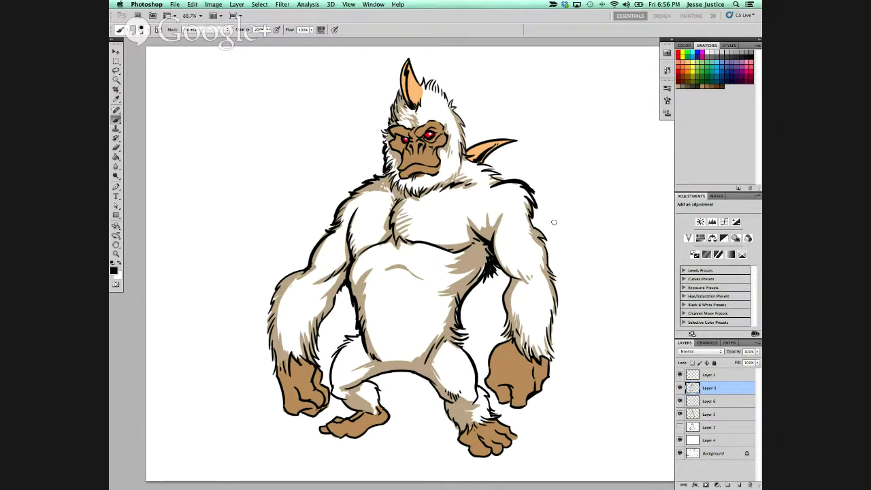
pyautogui.moveTo(465, 139); pyautogui.dragTo(460, 119)
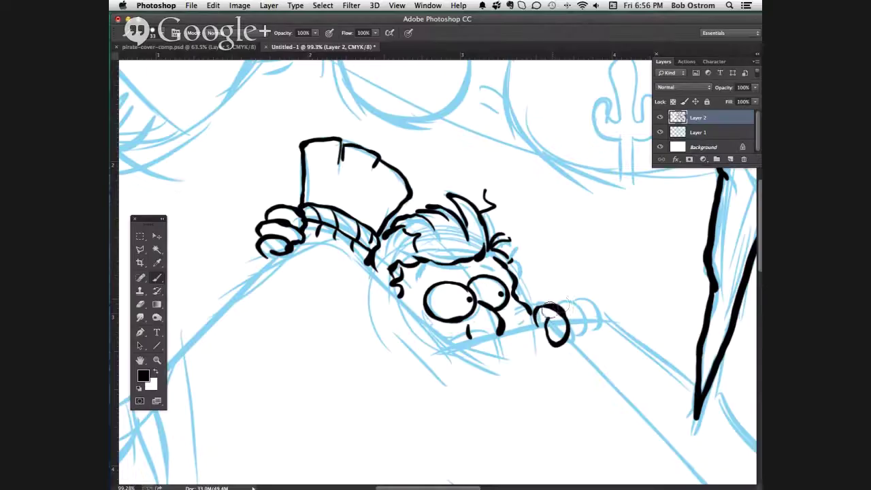
pyautogui.moveTo(553, 310)
pyautogui.mouseDown()
pyautogui.moveTo(575, 305)
pyautogui.moveTo(588, 317)
pyautogui.mouseUp()
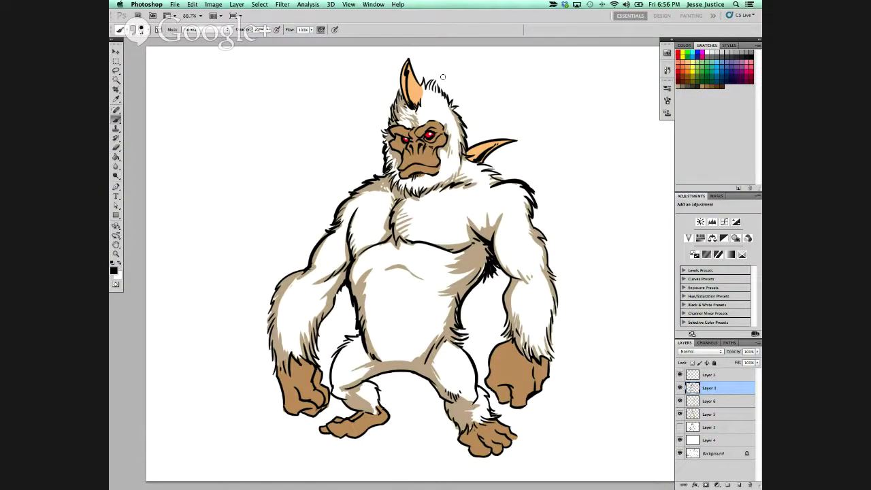
# - On Layer 5, zoom to the monster's head and cross-hatch over and left of its eye
pyautogui.click(720, 413)
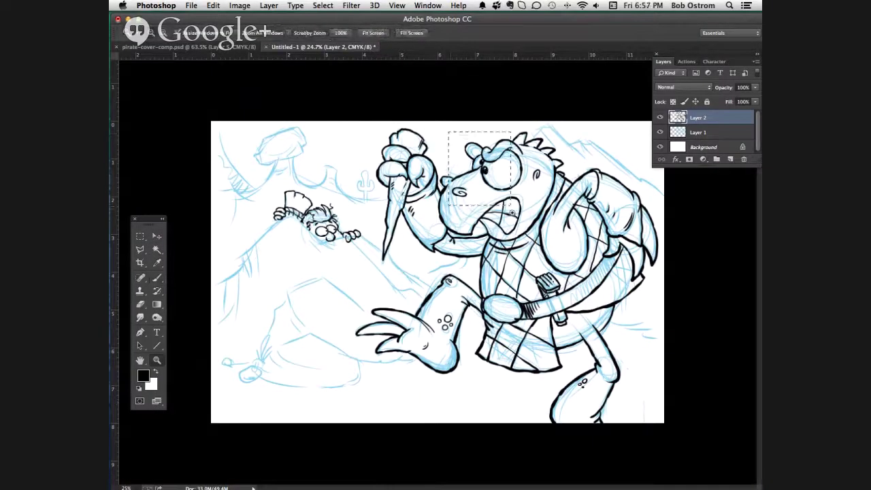
pyautogui.moveTo(511, 213); pyautogui.dragTo(512, 213)
pyautogui.click(140, 305)
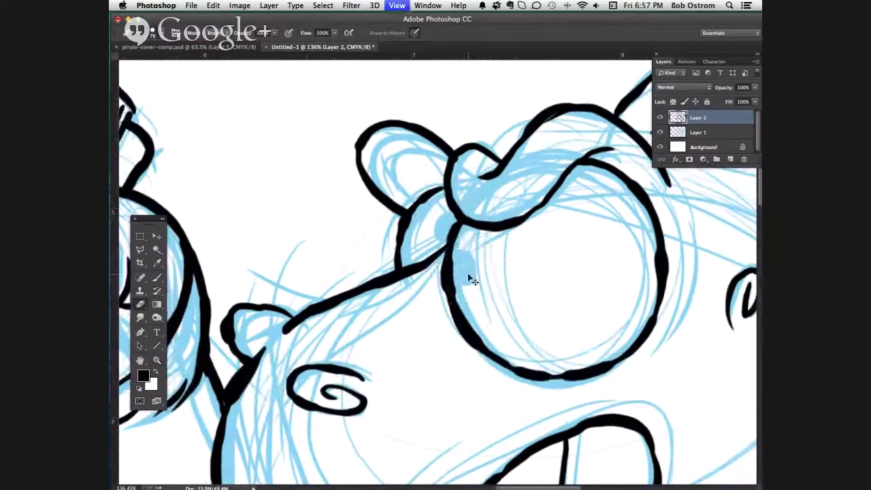
pyautogui.scroll(-2, 467, 273)
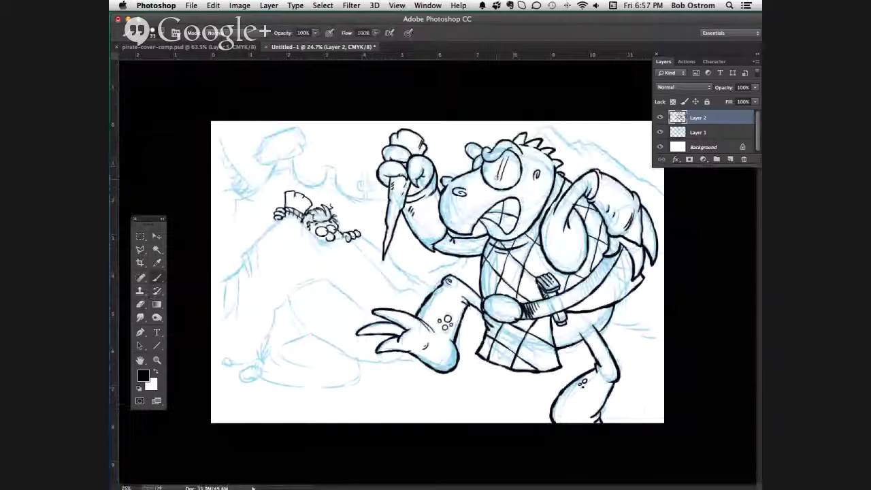
pyautogui.moveTo(497, 162)
pyautogui.mouseDown()
pyautogui.moveTo(495, 178)
pyautogui.moveTo(510, 168)
pyautogui.moveTo(502, 178)
pyautogui.mouseUp()
pyautogui.moveTo(469, 147); pyautogui.dragTo(480, 168)
pyautogui.moveTo(469, 158); pyautogui.dragTo(472, 165)
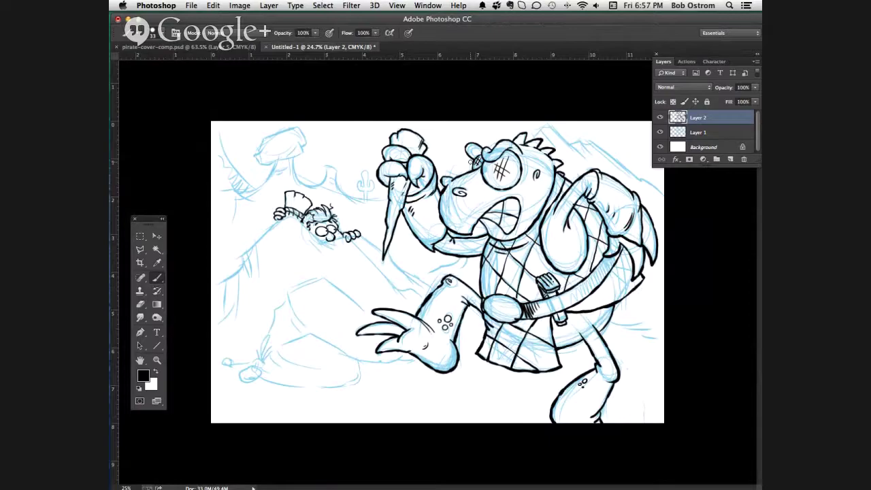
# - Ink a stroke under the mouth and the rock's left slope outline with its notch
pyautogui.click(156, 360)
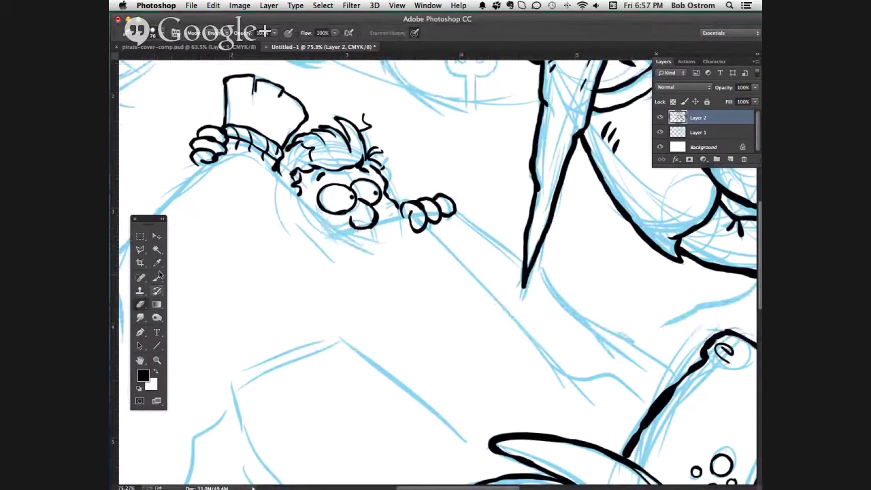
pyautogui.press('b')
pyautogui.moveTo(379, 241)
pyautogui.mouseDown()
pyautogui.moveTo(350, 234)
pyautogui.moveTo(348, 242)
pyautogui.moveTo(373, 253)
pyautogui.mouseUp()
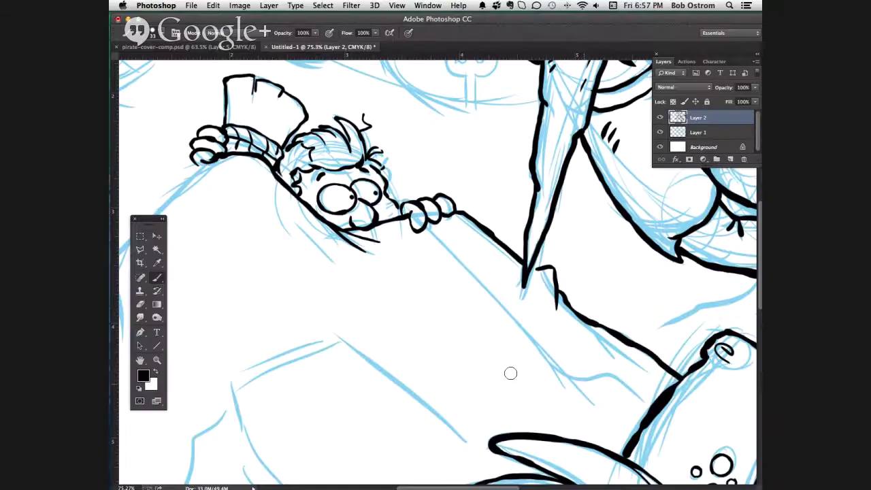
pyautogui.moveTo(338, 337); pyautogui.dragTo(541, 344)
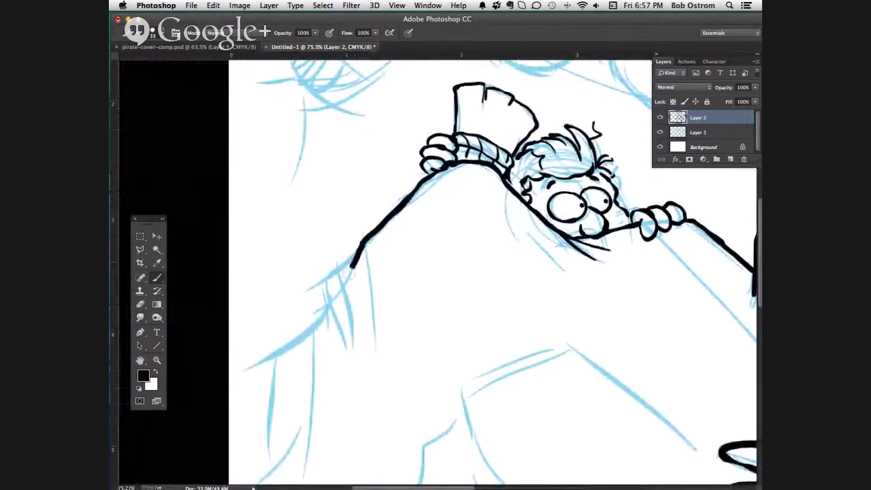
pyautogui.moveTo(350, 245); pyautogui.dragTo(340, 310)
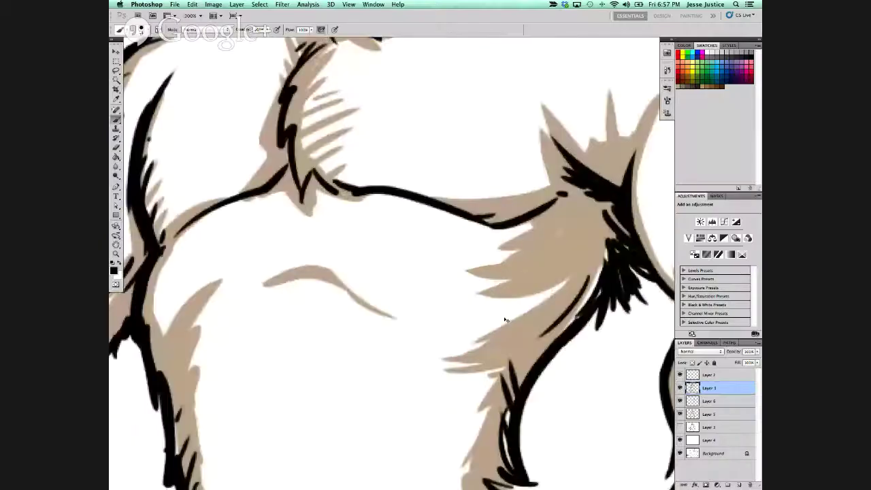
pyautogui.press('super+0')
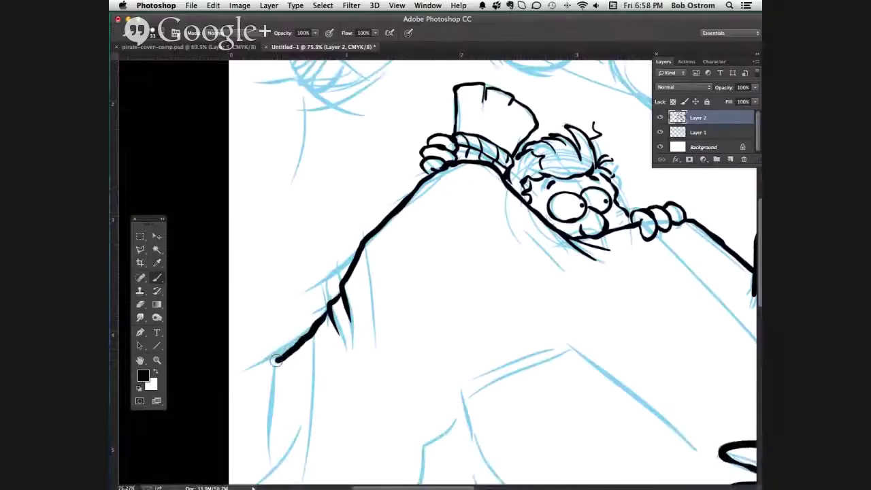
pyautogui.moveTo(282, 353); pyautogui.dragTo(225, 393)
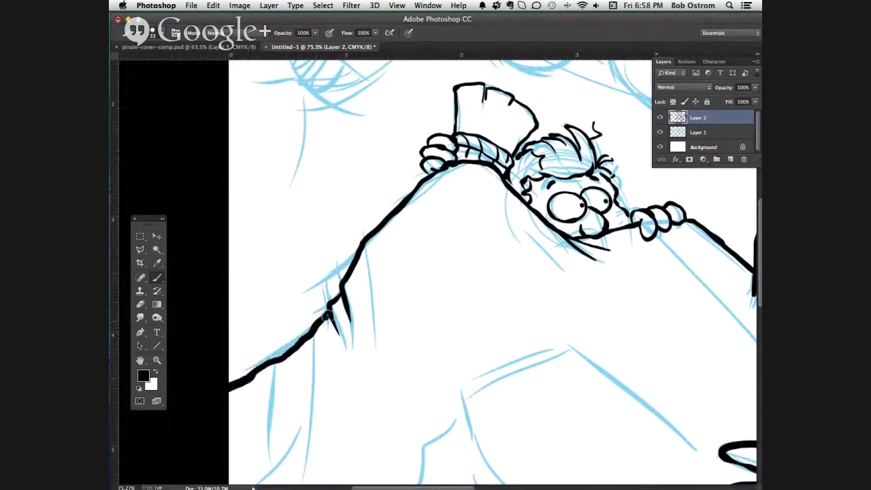
pyautogui.moveTo(326, 315); pyautogui.dragTo(332, 324)
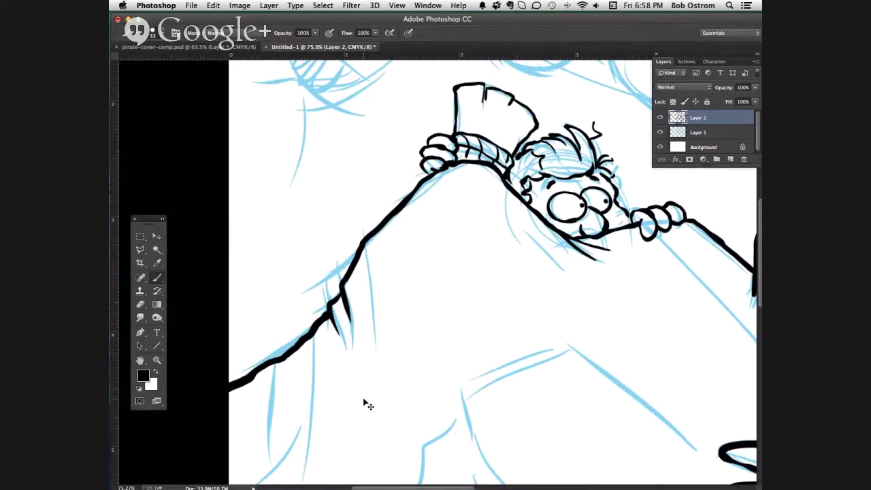
# - Zoom out, pick a grey-brown colour and add a short stroke to the rock outline
pyautogui.hotkey('ctrl', '-')
pyautogui.hotkey('ctrl', '-')
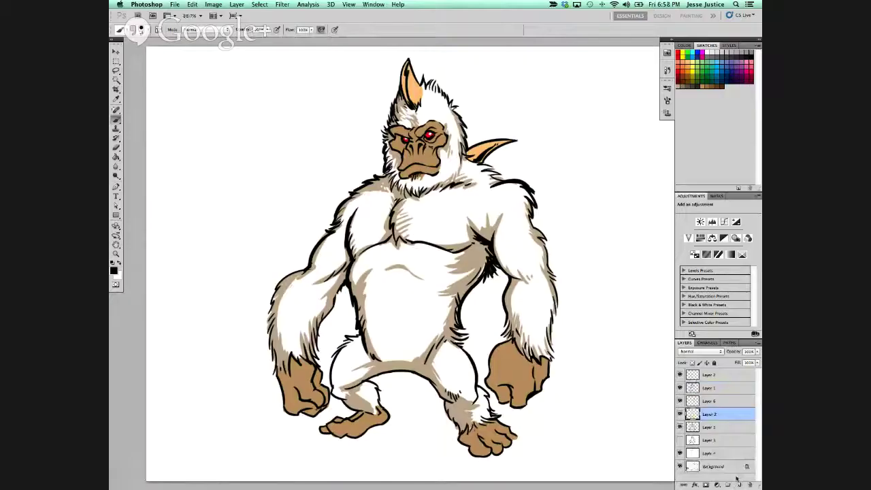
pyautogui.click(686, 82)
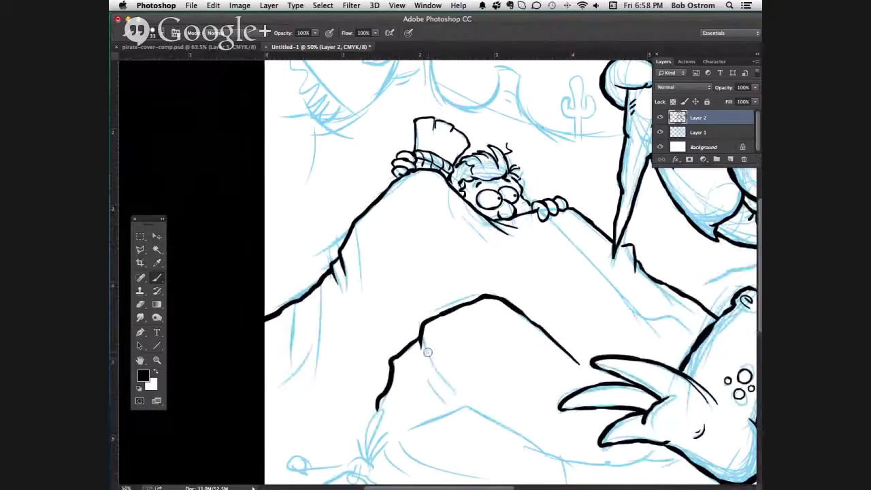
pyautogui.moveTo(423, 348)
pyautogui.mouseDown()
pyautogui.moveTo(449, 388)
pyautogui.moveTo(428, 379)
pyautogui.moveTo(446, 398)
pyautogui.mouseUp()
pyautogui.scroll(-4, 436, 371)
pyautogui.hscroll(1, 435, 371)
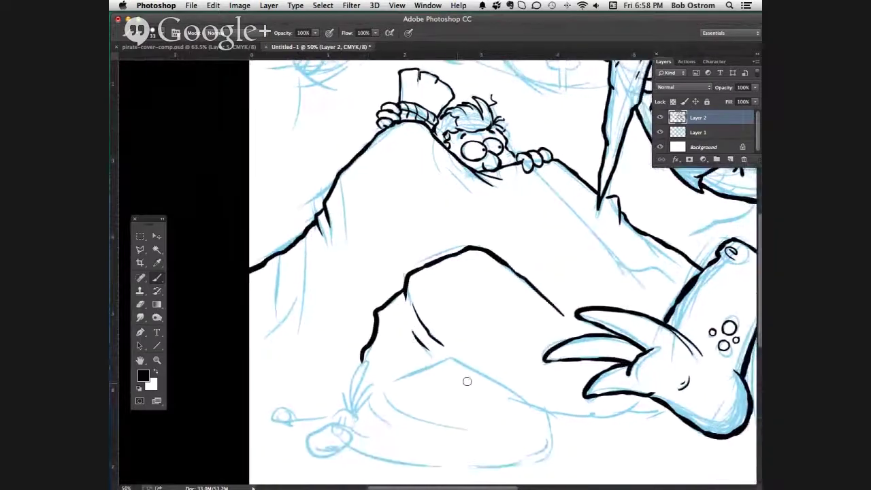
# - Ink the sack's top edge, lower-left outline and the leafy sprout on its knot
pyautogui.moveTo(534, 397)
pyautogui.mouseDown()
pyautogui.moveTo(453, 361)
pyautogui.moveTo(431, 365)
pyautogui.moveTo(399, 400)
pyautogui.mouseUp()
pyautogui.moveTo(422, 368)
pyautogui.mouseDown()
pyautogui.moveTo(377, 402)
pyautogui.moveTo(360, 365)
pyautogui.mouseUp()
pyautogui.moveTo(348, 409)
pyautogui.mouseDown()
pyautogui.moveTo(367, 371)
pyautogui.moveTo(377, 384)
pyautogui.moveTo(346, 411)
pyautogui.moveTo(385, 385)
pyautogui.moveTo(375, 394)
pyautogui.mouseUp()
pyautogui.moveTo(334, 422)
pyautogui.mouseDown()
pyautogui.moveTo(341, 429)
pyautogui.moveTo(309, 446)
pyautogui.mouseUp()
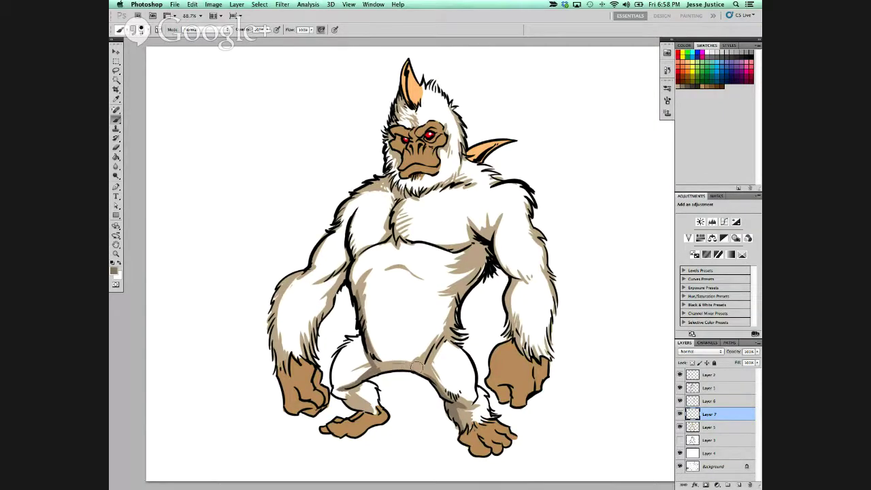
# - Move Layer 7 below Layer 2, then ink the sack's lower, right and bottom edges and the ground line
pyautogui.moveTo(721, 413); pyautogui.dragTo(720, 381)
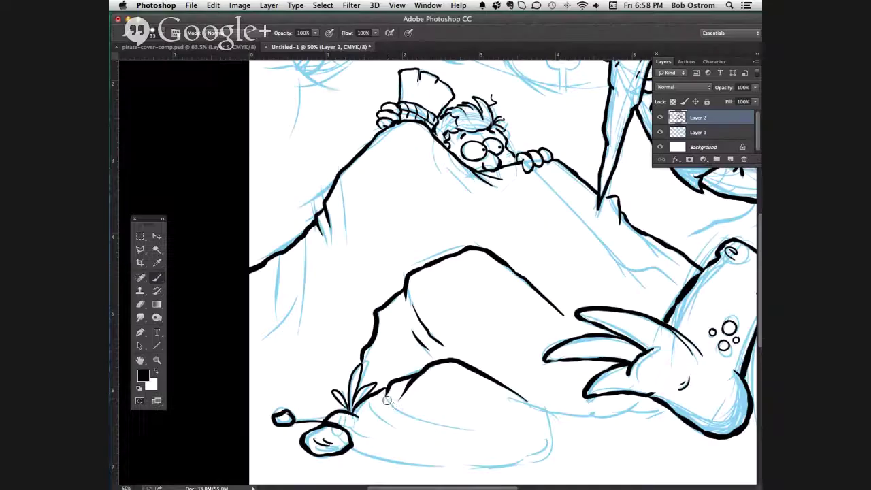
pyautogui.moveTo(385, 399)
pyautogui.mouseDown()
pyautogui.moveTo(407, 415)
pyautogui.moveTo(457, 425)
pyautogui.mouseUp()
pyautogui.moveTo(367, 407)
pyautogui.mouseDown()
pyautogui.moveTo(392, 428)
pyautogui.moveTo(417, 430)
pyautogui.mouseUp()
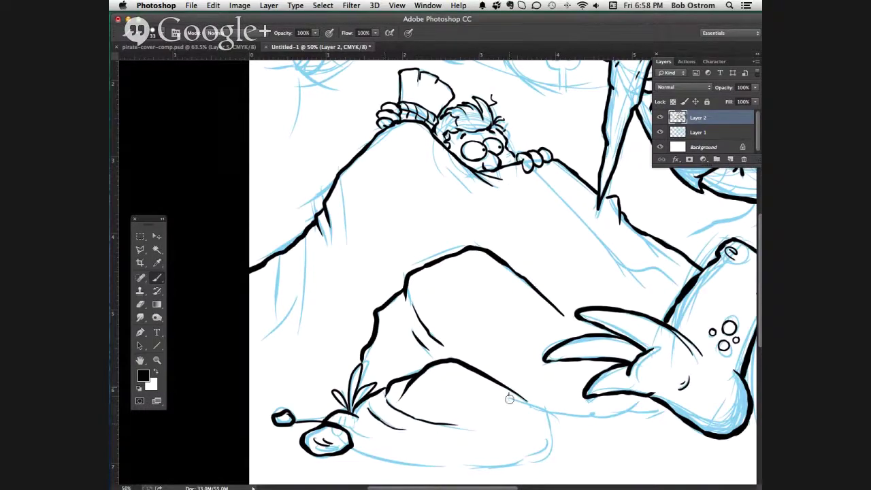
pyautogui.moveTo(498, 395)
pyautogui.mouseDown()
pyautogui.moveTo(529, 403)
pyautogui.moveTo(552, 426)
pyautogui.mouseUp()
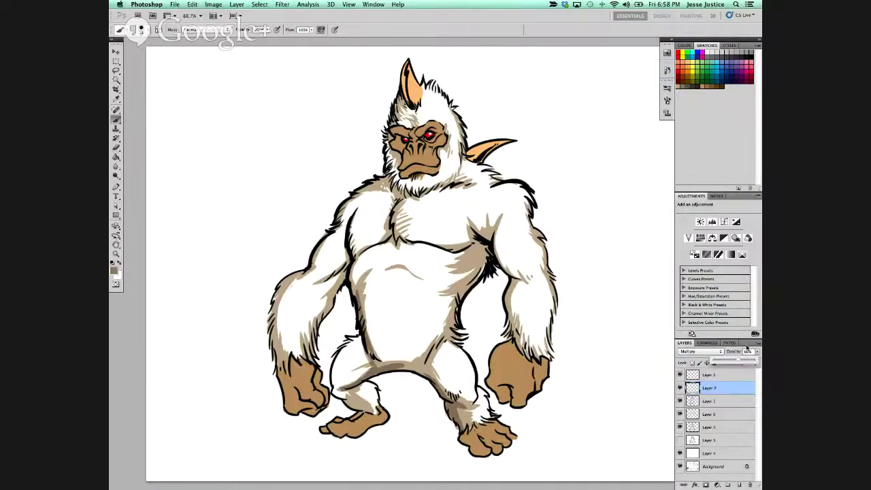
pyautogui.moveTo(552, 427); pyautogui.dragTo(544, 467)
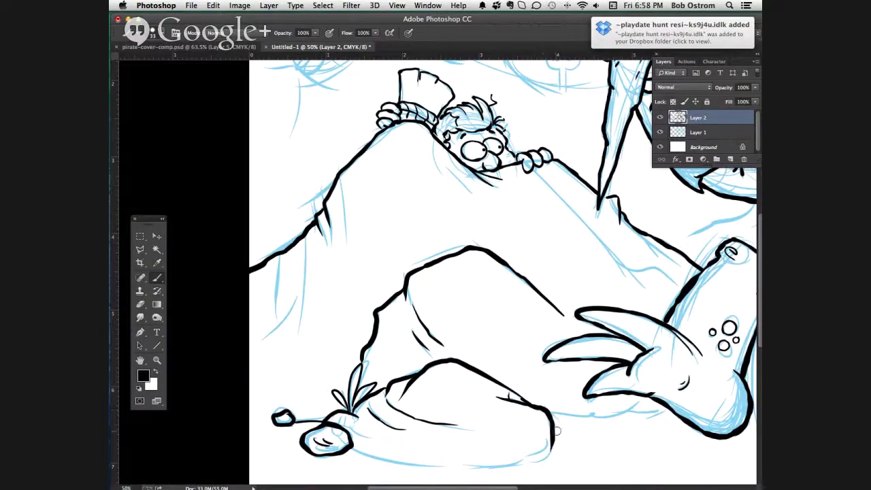
pyautogui.moveTo(556, 430)
pyautogui.mouseDown()
pyautogui.moveTo(523, 462)
pyautogui.moveTo(534, 462)
pyautogui.moveTo(498, 458)
pyautogui.moveTo(499, 465)
pyautogui.moveTo(477, 469)
pyautogui.moveTo(406, 468)
pyautogui.mouseUp()
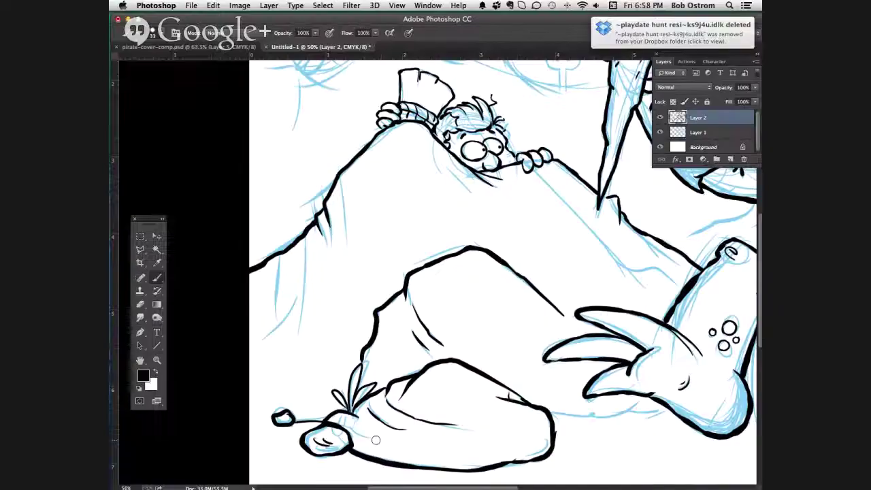
pyautogui.moveTo(378, 440); pyautogui.dragTo(345, 423)
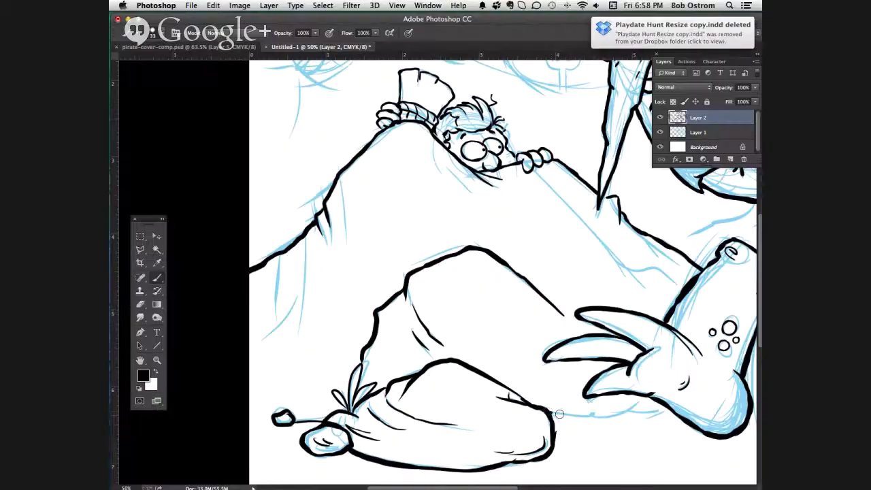
pyautogui.moveTo(559, 414); pyautogui.dragTo(670, 413)
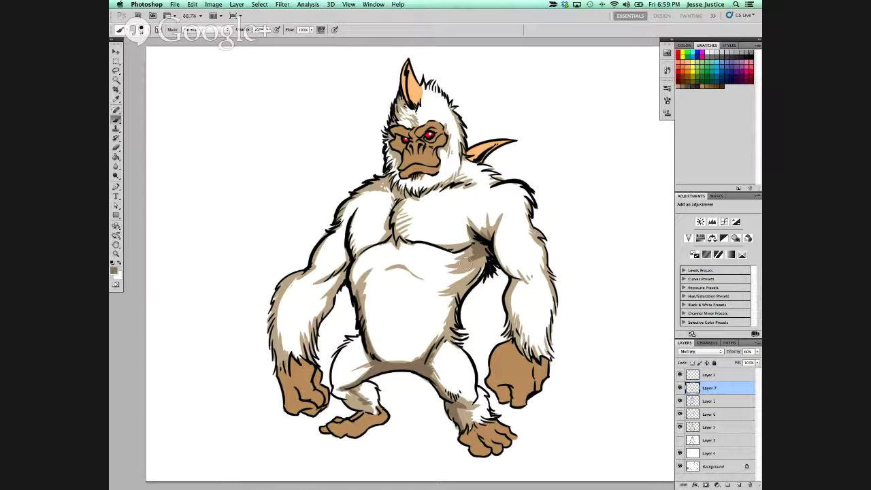
# - Darken the yeti's chest and armpit shading and ink the rock edge right of the pirate
pyautogui.moveTo(465, 262)
pyautogui.mouseDown()
pyautogui.moveTo(479, 260)
pyautogui.moveTo(470, 290)
pyautogui.moveTo(498, 253)
pyautogui.mouseUp()
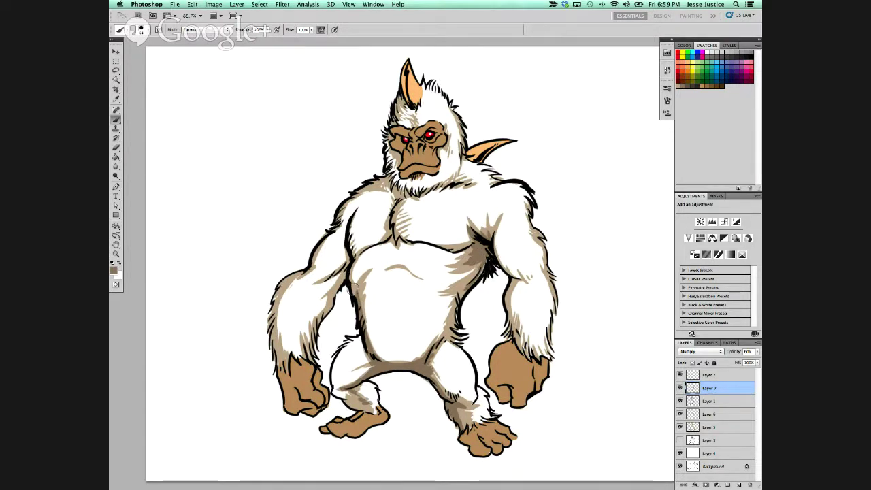
pyautogui.moveTo(353, 278); pyautogui.dragTo(353, 289)
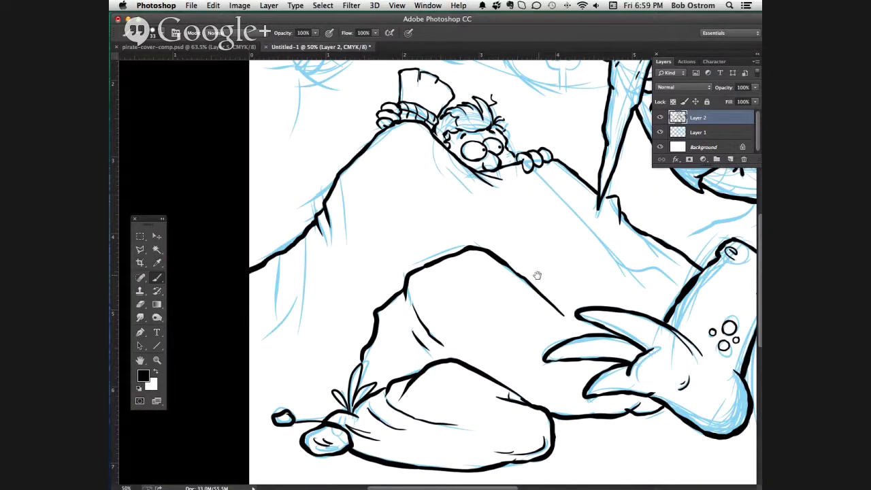
pyautogui.moveTo(537, 275); pyautogui.dragTo(463, 328)
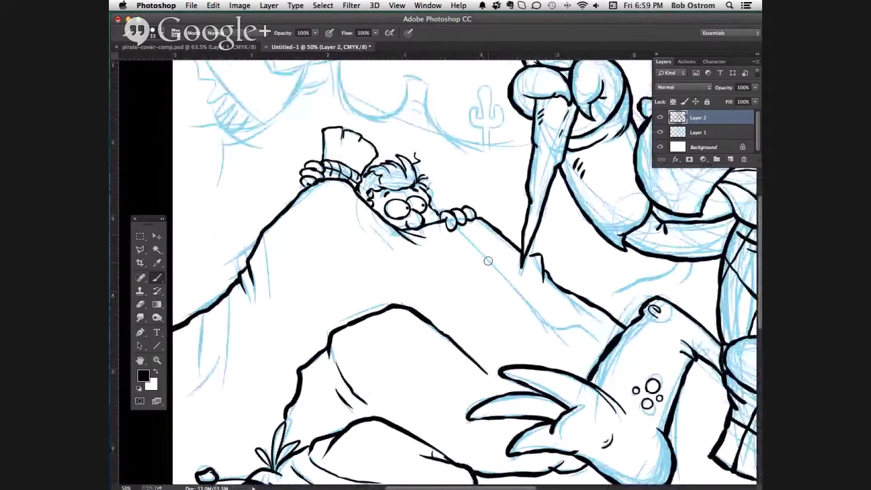
pyautogui.moveTo(482, 255); pyautogui.dragTo(597, 343)
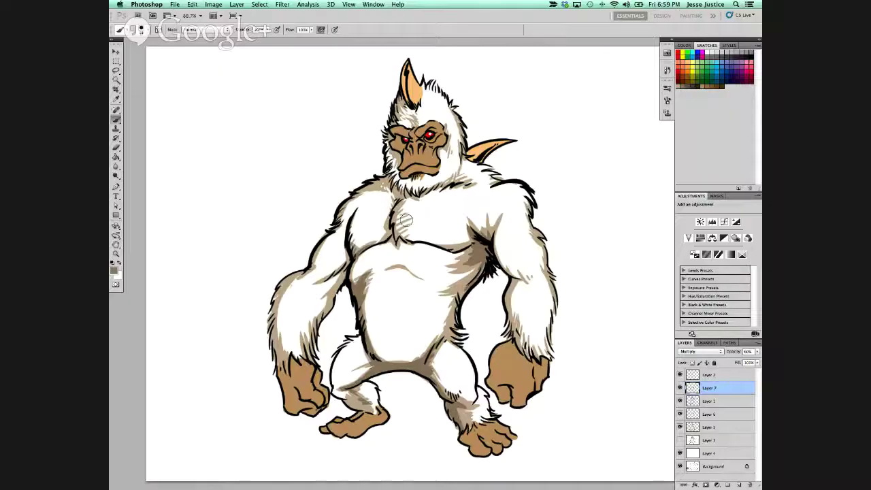
pyautogui.moveTo(405, 219)
pyautogui.mouseDown()
pyautogui.moveTo(445, 249)
pyautogui.moveTo(427, 244)
pyautogui.moveTo(476, 249)
pyautogui.moveTo(464, 259)
pyautogui.moveTo(473, 271)
pyautogui.mouseUp()
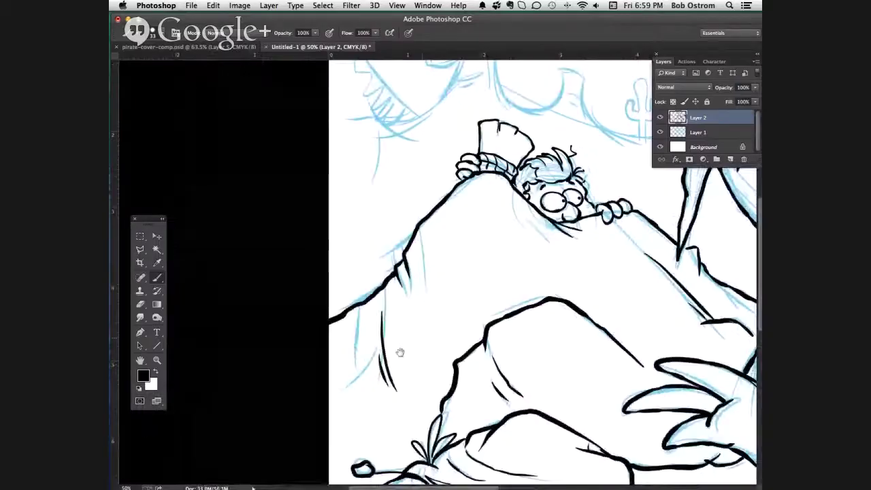
pyautogui.moveTo(441, 214)
pyautogui.mouseDown()
pyautogui.moveTo(372, 308)
pyautogui.moveTo(405, 356)
pyautogui.mouseUp()
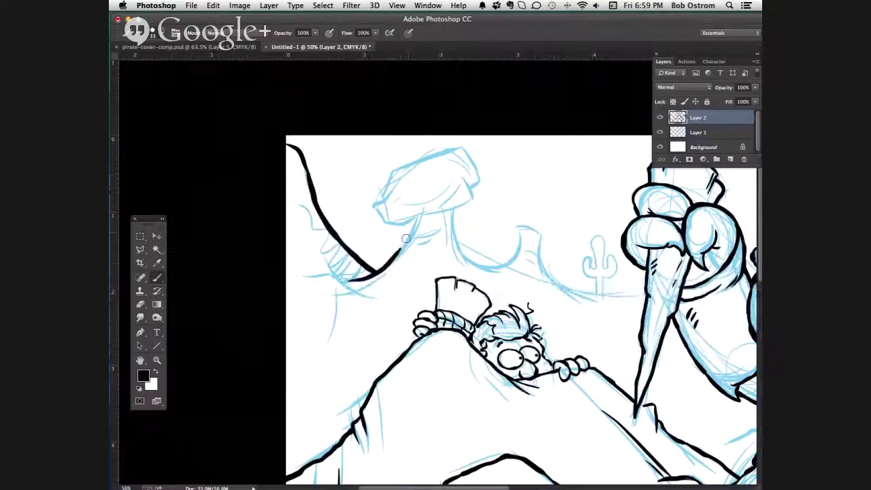
# - Ink the background hill outline over the bump and both edges of the distant rock
pyautogui.moveTo(403, 245)
pyautogui.mouseDown()
pyautogui.moveTo(416, 212)
pyautogui.moveTo(451, 221)
pyautogui.moveTo(452, 235)
pyautogui.mouseUp()
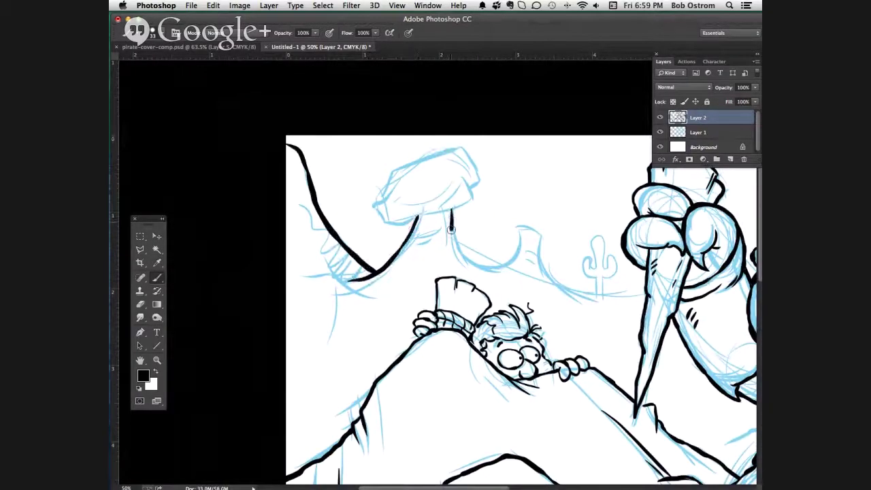
pyautogui.moveTo(451, 235); pyautogui.dragTo(452, 242)
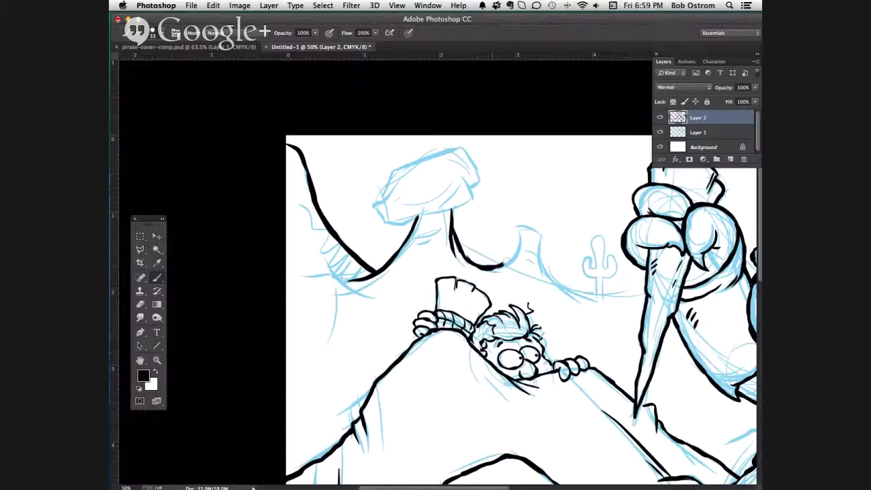
pyautogui.moveTo(510, 261); pyautogui.dragTo(522, 229)
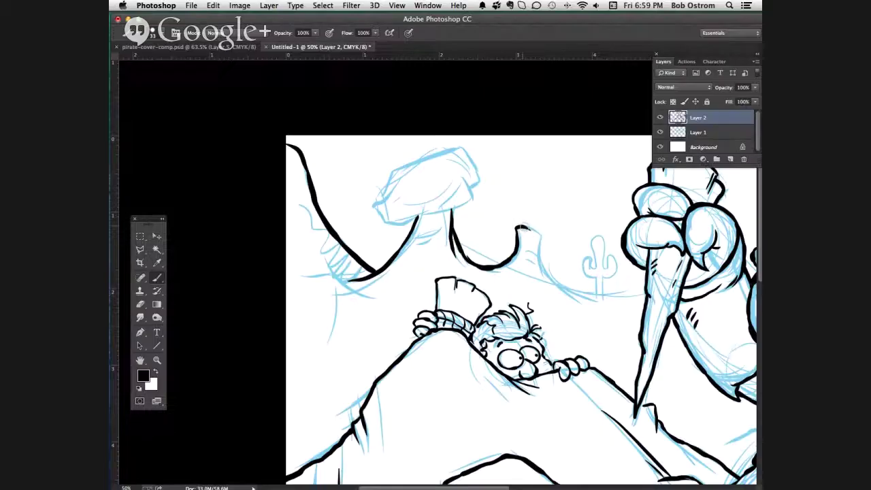
pyautogui.moveTo(521, 229)
pyautogui.mouseDown()
pyautogui.moveTo(544, 238)
pyautogui.moveTo(542, 272)
pyautogui.moveTo(540, 251)
pyautogui.moveTo(565, 290)
pyautogui.moveTo(559, 284)
pyautogui.moveTo(644, 294)
pyautogui.mouseUp()
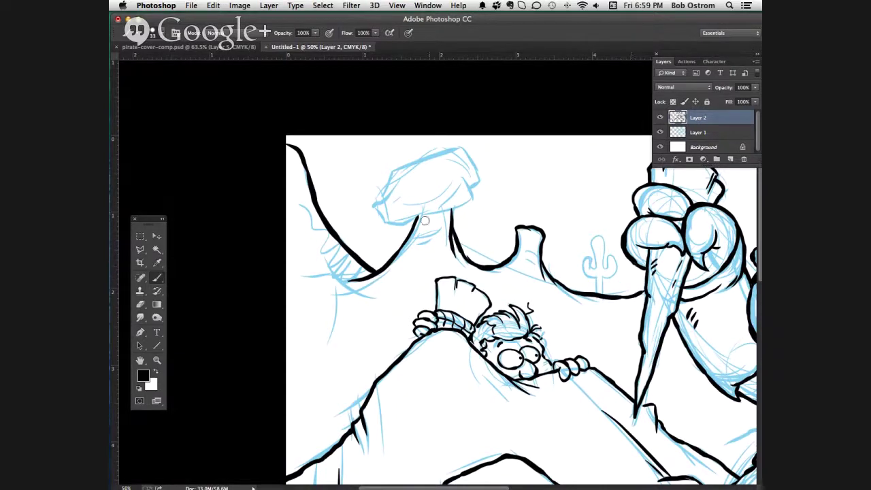
pyautogui.moveTo(461, 175)
pyautogui.mouseDown()
pyautogui.moveTo(470, 201)
pyautogui.moveTo(417, 217)
pyautogui.mouseUp()
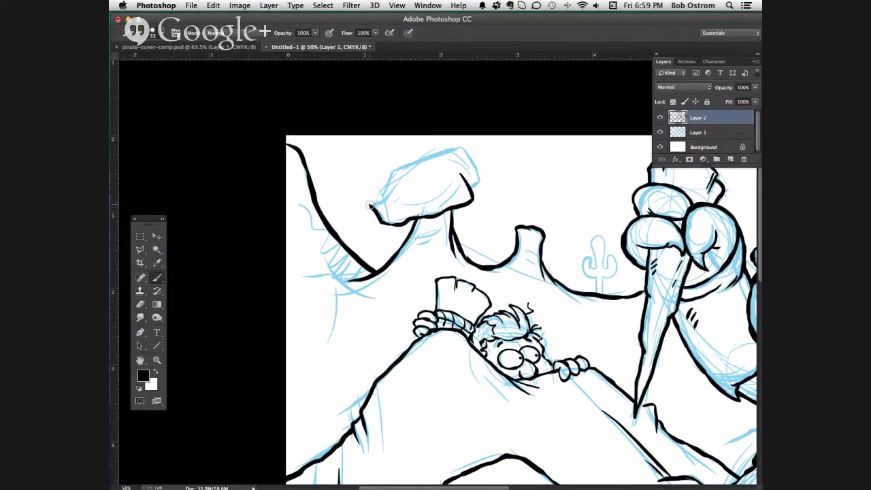
pyautogui.moveTo(372, 206); pyautogui.dragTo(397, 170)
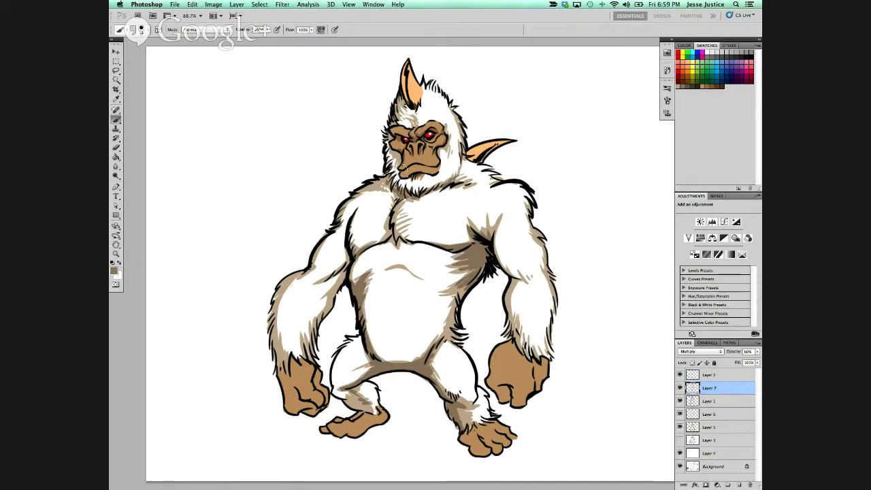
# - Ink the cactus's curled top, right lobe and base, and shade the yeti's mouth and chin
pyautogui.moveTo(407, 163); pyautogui.dragTo(422, 165)
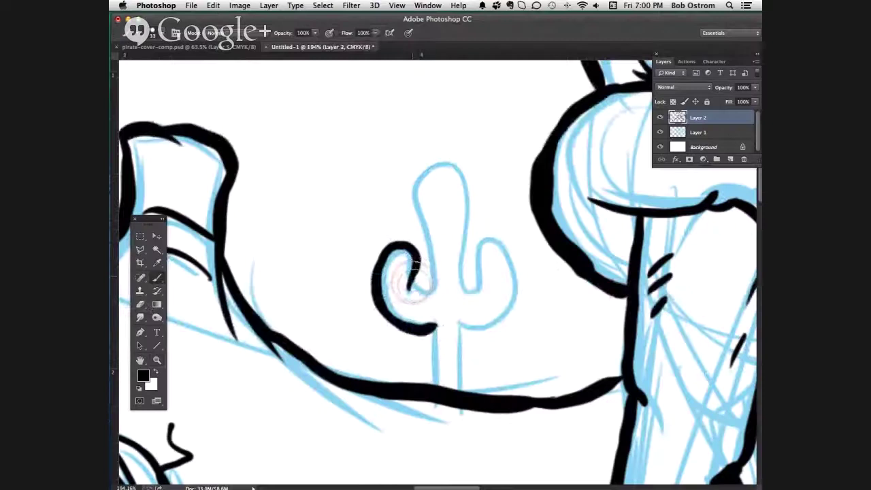
pyautogui.moveTo(412, 282)
pyautogui.mouseDown()
pyautogui.moveTo(436, 276)
pyautogui.moveTo(414, 197)
pyautogui.moveTo(421, 168)
pyautogui.moveTo(433, 161)
pyautogui.moveTo(452, 162)
pyautogui.moveTo(466, 188)
pyautogui.moveTo(466, 292)
pyautogui.mouseUp()
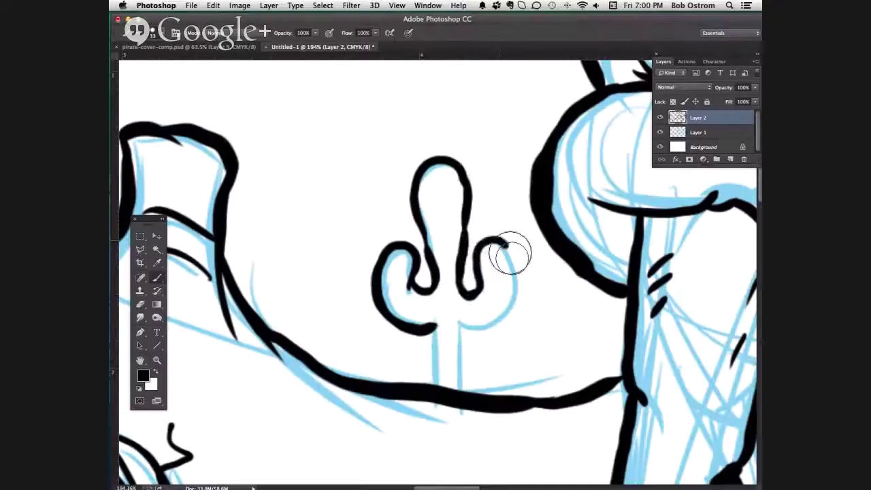
pyautogui.moveTo(510, 252)
pyautogui.mouseDown()
pyautogui.moveTo(517, 300)
pyautogui.moveTo(488, 332)
pyautogui.moveTo(453, 325)
pyautogui.moveTo(461, 352)
pyautogui.mouseUp()
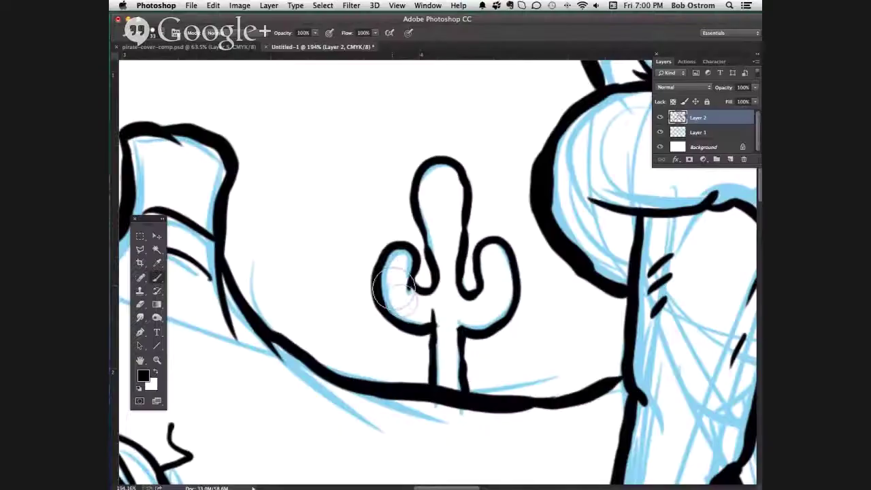
pyautogui.moveTo(409, 314); pyautogui.dragTo(417, 344)
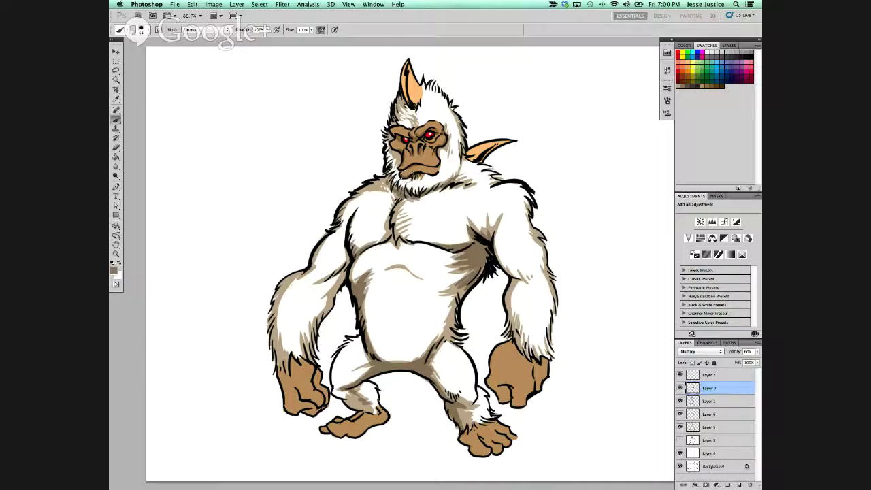
pyautogui.moveTo(407, 170); pyautogui.dragTo(427, 176)
# - Deepen the yeti's chin shading and shade the outer fur of its left arm
pyautogui.moveTo(427, 175); pyautogui.dragTo(441, 172)
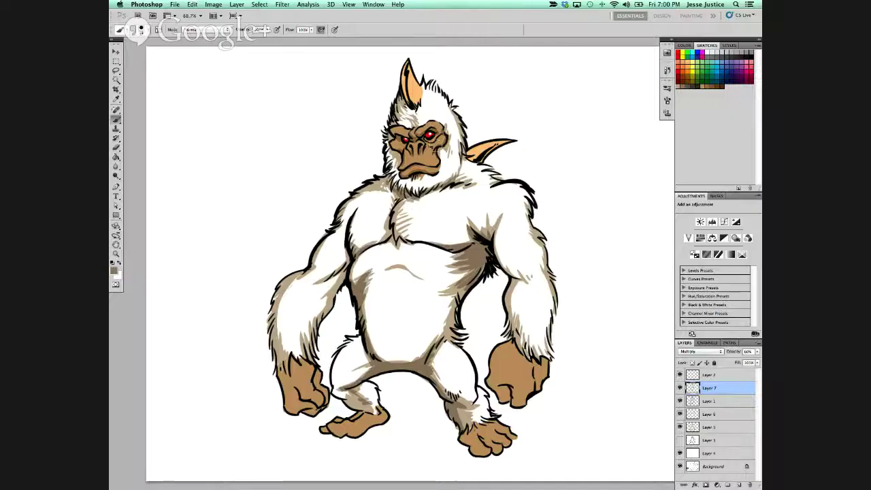
pyautogui.moveTo(426, 178); pyautogui.dragTo(429, 168)
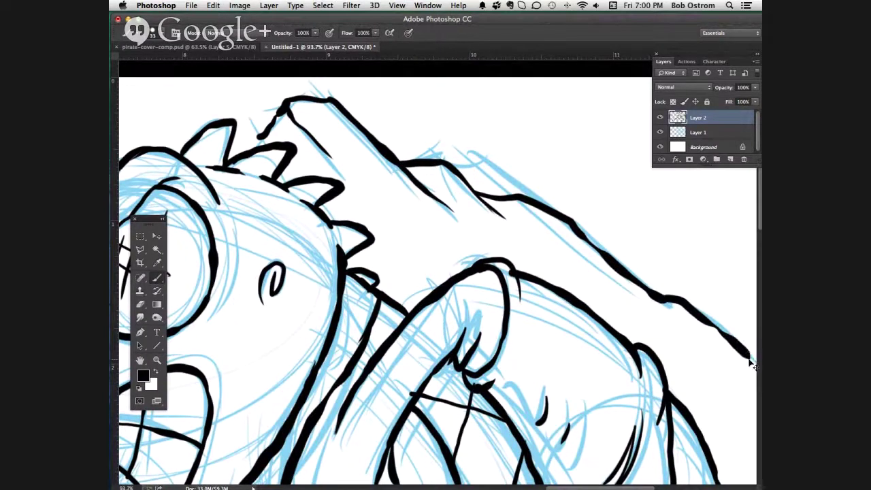
pyautogui.press('super+minus')
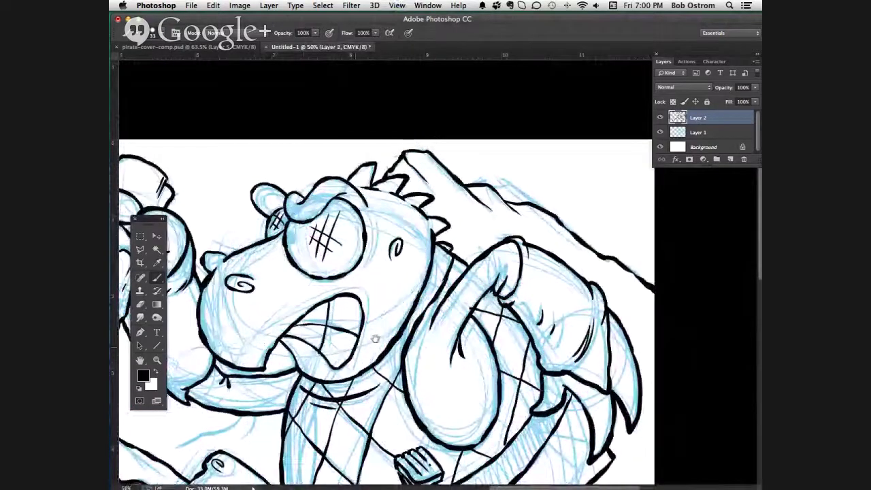
pyautogui.hscroll(-5, 375, 338)
pyautogui.scroll(-2, 375, 339)
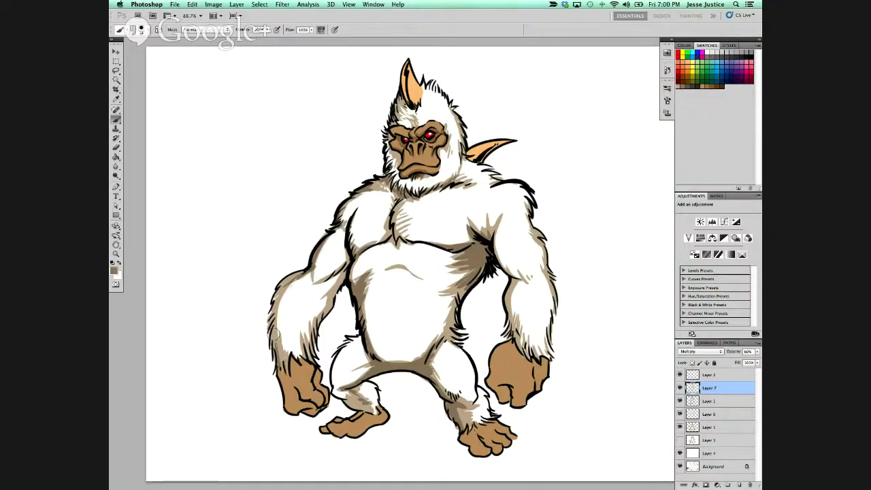
pyautogui.moveTo(275, 333)
pyautogui.mouseDown()
pyautogui.moveTo(279, 308)
pyautogui.moveTo(267, 315)
pyautogui.moveTo(280, 286)
pyautogui.mouseUp()
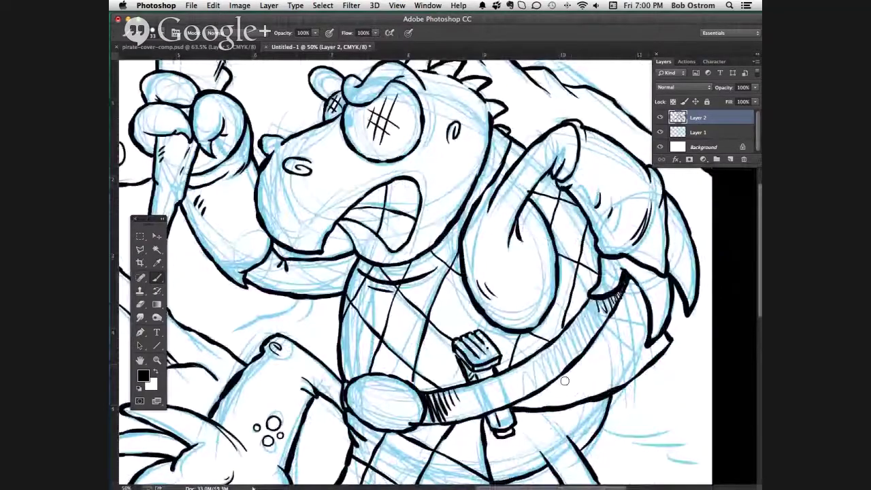
# - Ink lines on the dragon's belly below the strap and fit the whole comic on screen
pyautogui.moveTo(565, 381); pyautogui.dragTo(564, 404)
pyautogui.moveTo(578, 379); pyautogui.dragTo(637, 358)
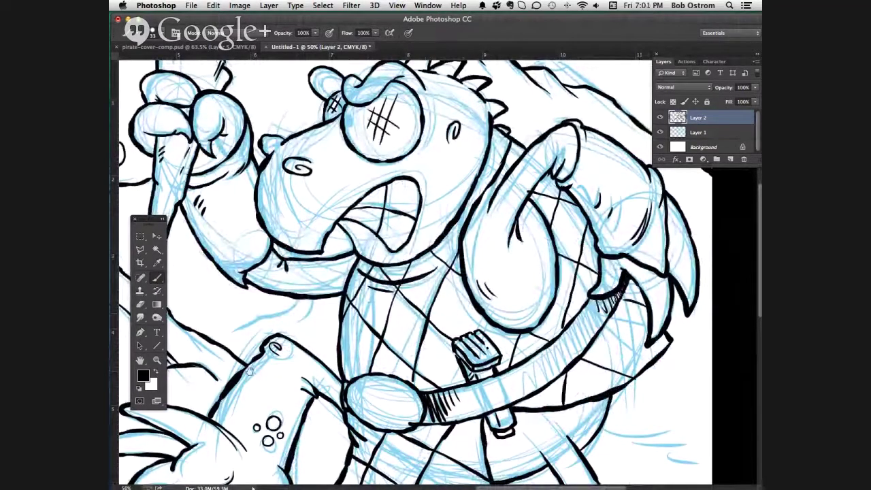
pyautogui.moveTo(247, 370); pyautogui.dragTo(401, 401)
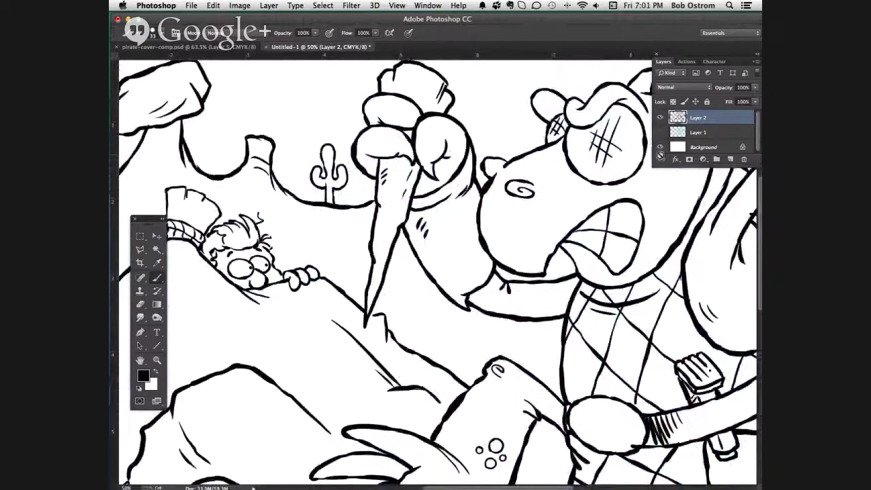
pyautogui.press('super+0')
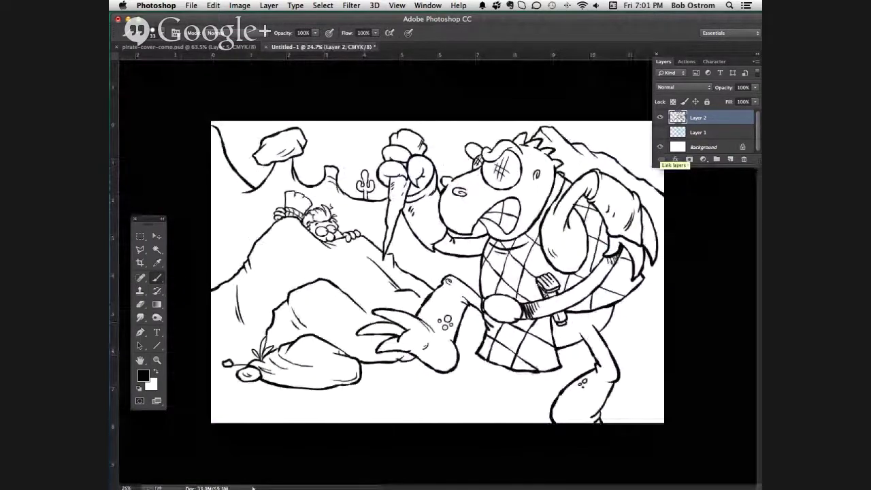
# - Paint a wavy ground line at the comic's right edge and a stroke under the dragon's foot
pyautogui.press('alt')
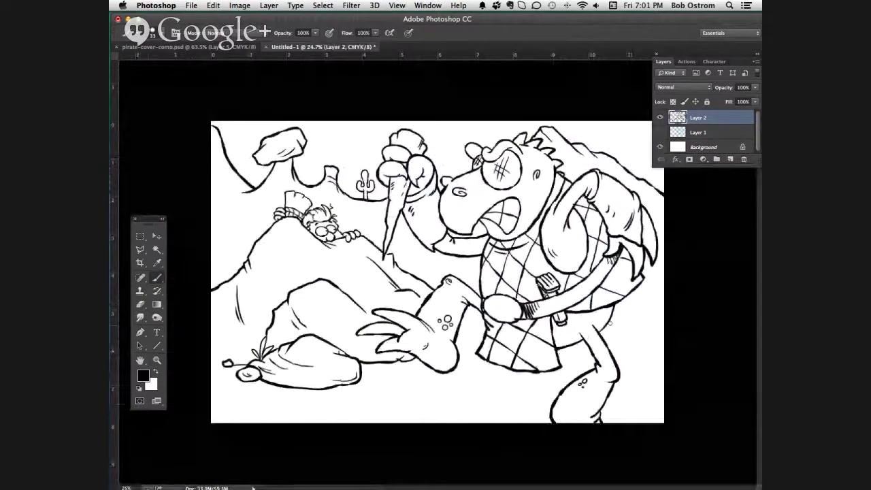
pyautogui.moveTo(661, 317); pyautogui.dragTo(622, 314)
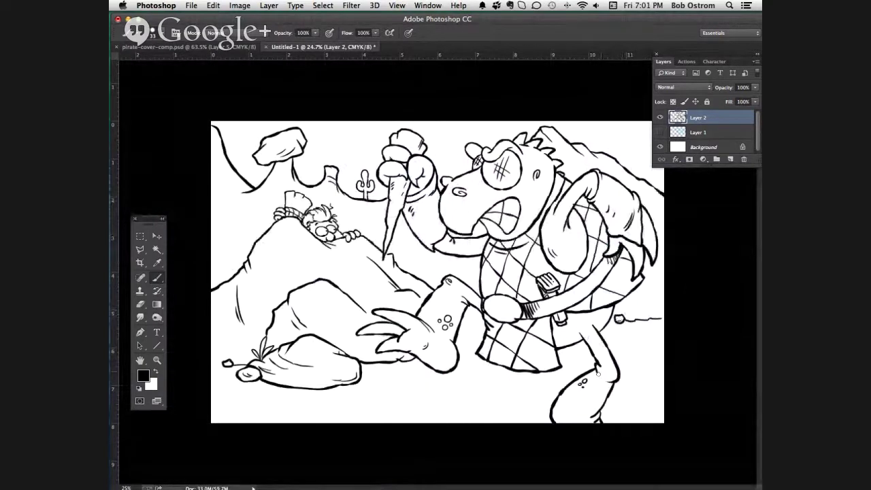
pyautogui.moveTo(551, 408); pyautogui.dragTo(538, 411)
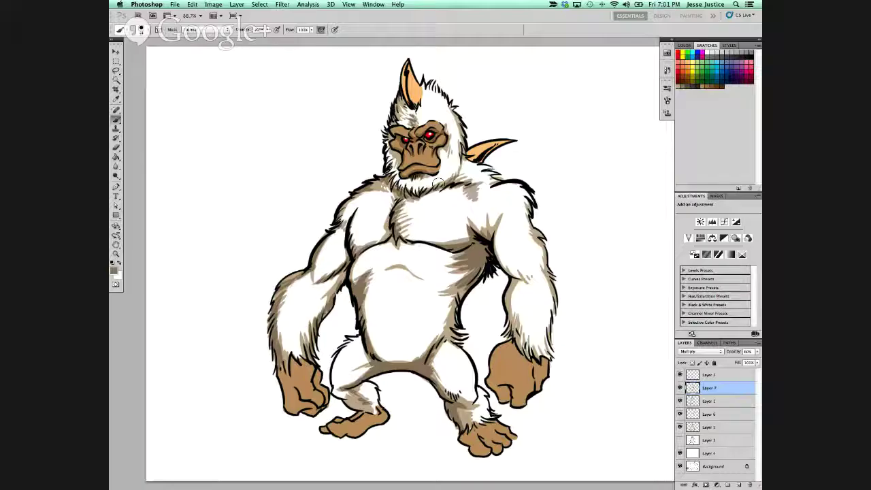
# - Paint shadow over the yeti's neck, shoulder and chest
pyautogui.moveTo(465, 182); pyautogui.dragTo(407, 196)
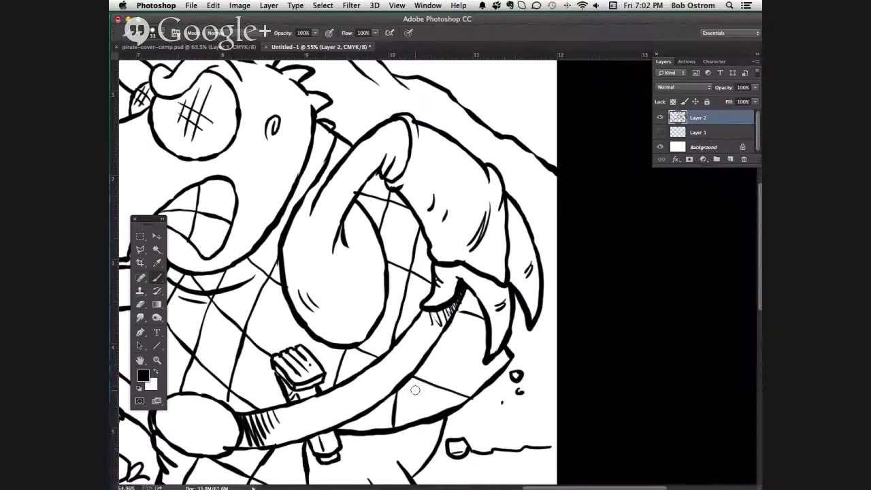
pyautogui.press('super+plus')
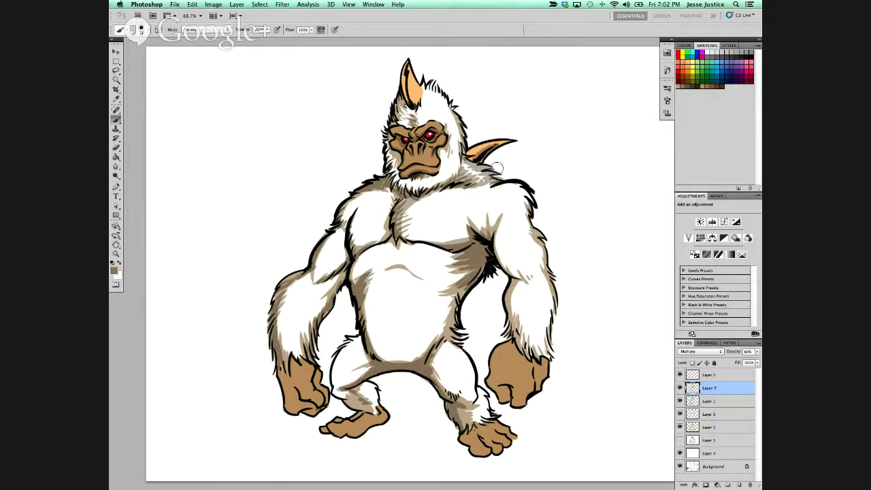
pyautogui.moveTo(385, 269); pyautogui.dragTo(433, 287)
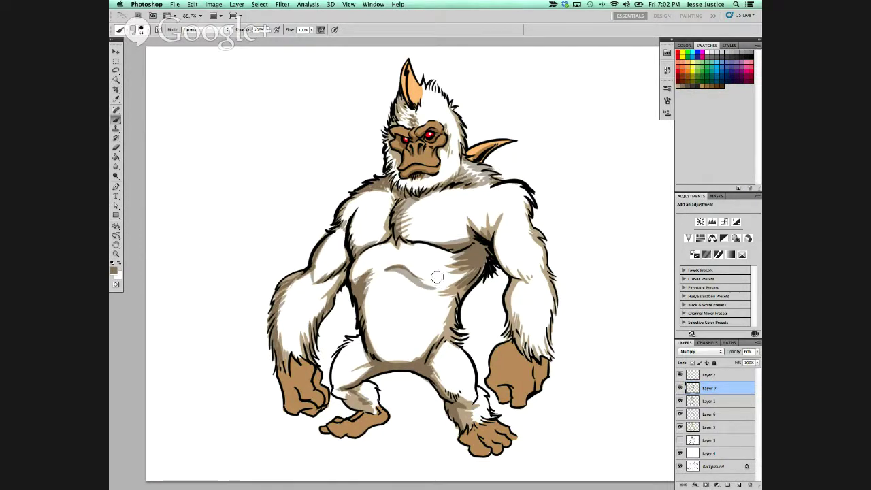
# - With a smaller brush, shade both yeti fists darker brown and hatch its lower belly
pyautogui.press('[')
pyautogui.press('[')
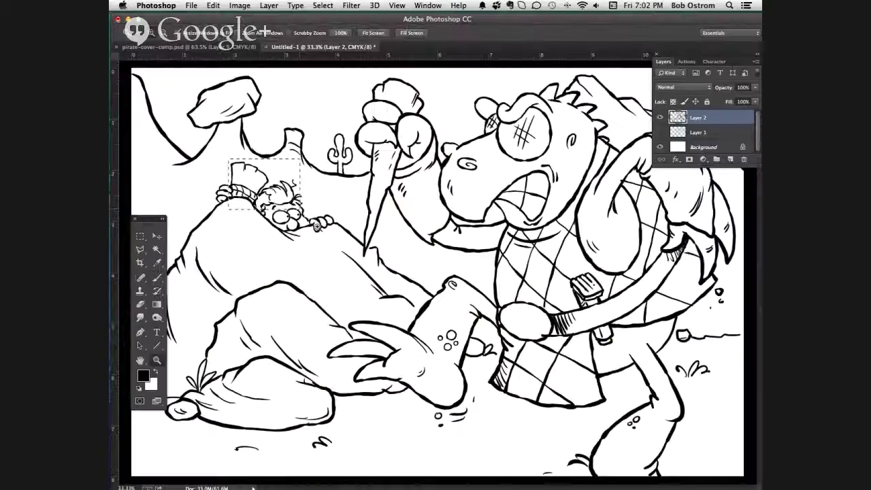
pyautogui.scroll(5, 245, 182)
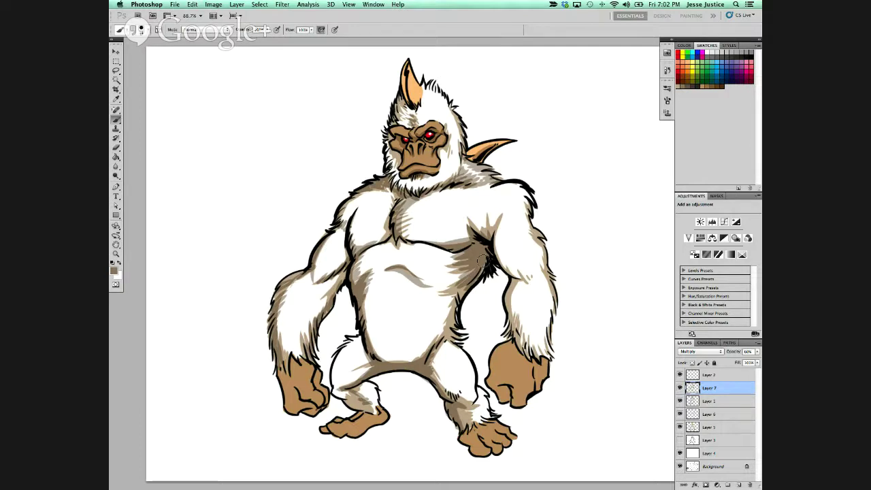
pyautogui.moveTo(292, 386)
pyautogui.mouseDown()
pyautogui.moveTo(317, 407)
pyautogui.moveTo(294, 410)
pyautogui.moveTo(317, 407)
pyautogui.mouseUp()
pyautogui.moveTo(502, 385)
pyautogui.mouseDown()
pyautogui.moveTo(513, 413)
pyautogui.moveTo(516, 400)
pyautogui.moveTo(533, 395)
pyautogui.moveTo(503, 394)
pyautogui.moveTo(508, 381)
pyautogui.moveTo(536, 378)
pyautogui.moveTo(546, 357)
pyautogui.moveTo(538, 387)
pyautogui.moveTo(549, 357)
pyautogui.mouseUp()
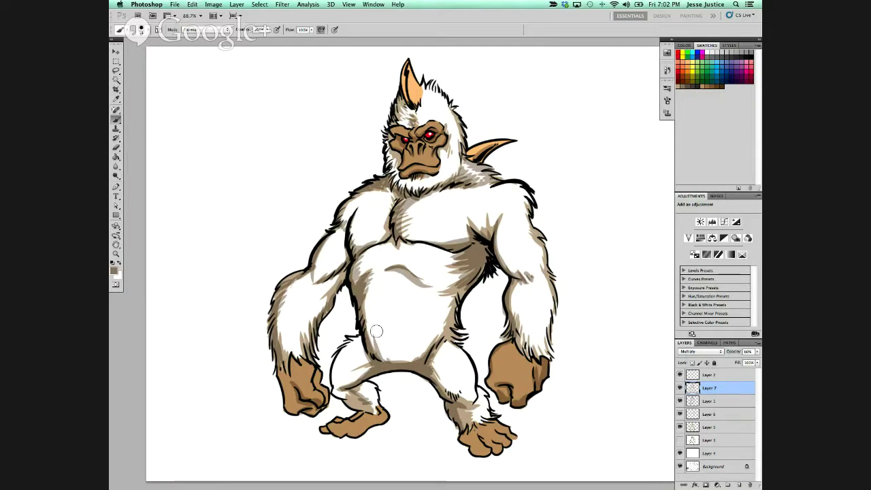
pyautogui.moveTo(377, 331)
pyautogui.mouseDown()
pyautogui.moveTo(390, 351)
pyautogui.moveTo(415, 340)
pyautogui.mouseUp()
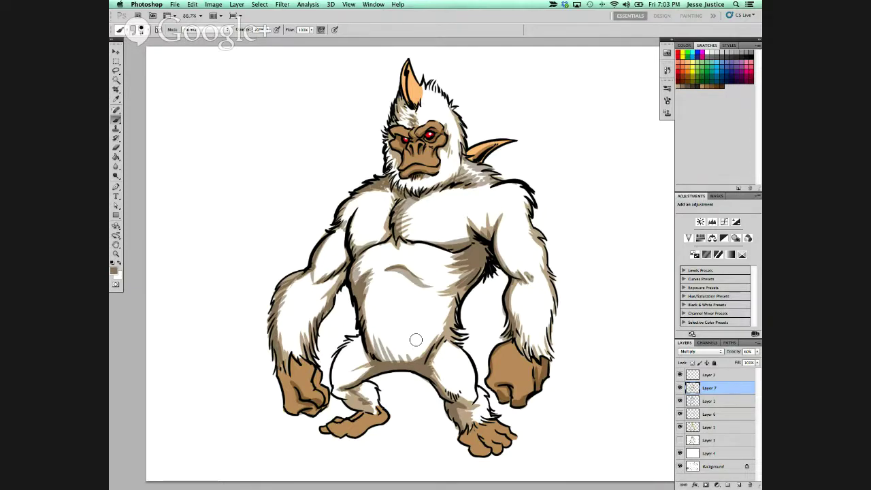
pyautogui.click(716, 402)
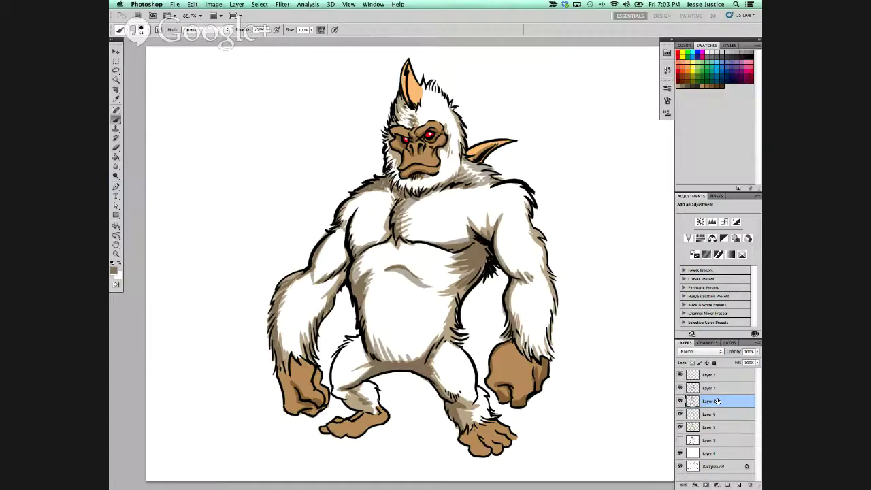
# - Switch to black and zoom in to touch up the ink on the peeking character's head
pyautogui.press('d')
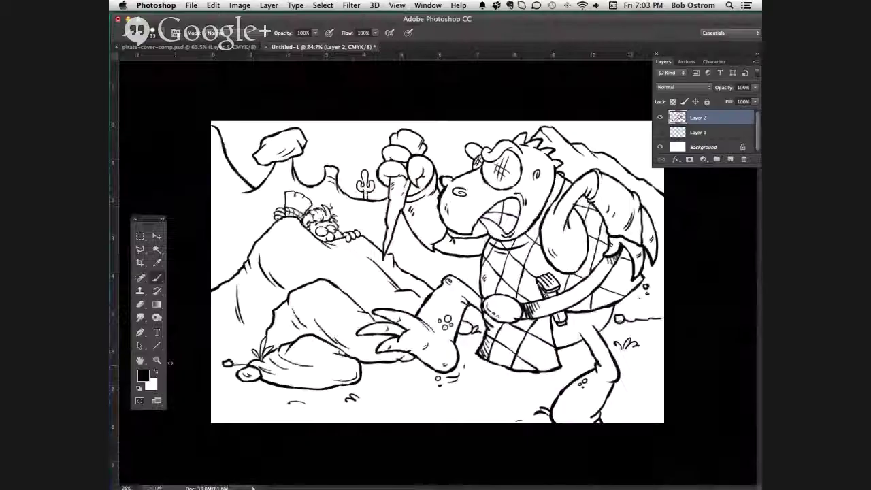
pyautogui.moveTo(279, 179); pyautogui.dragTo(360, 264)
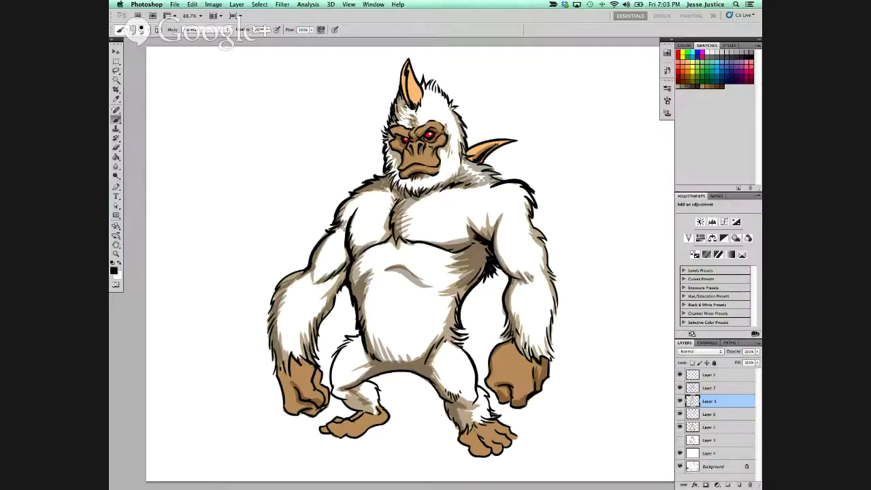
pyautogui.moveTo(407, 107); pyautogui.dragTo(401, 89)
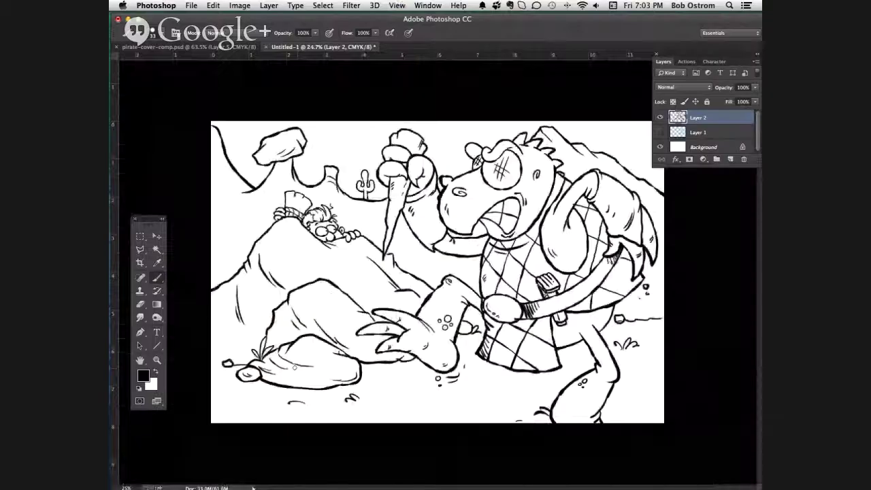
pyautogui.click(157, 360)
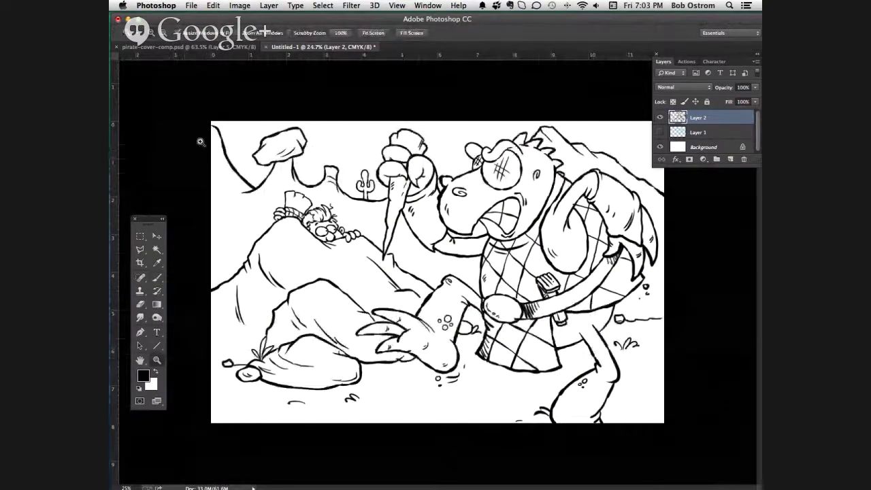
pyautogui.moveTo(202, 141); pyautogui.dragTo(280, 269)
pyautogui.click(157, 277)
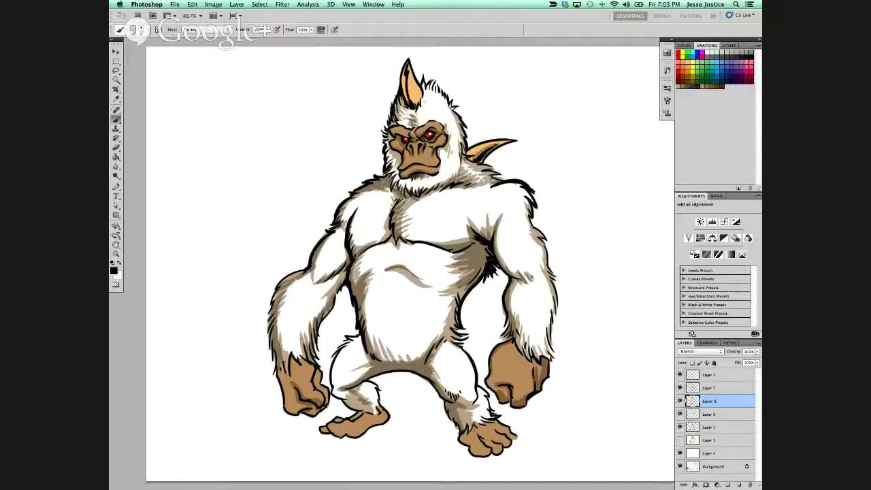
# - Paint a small mark on the comic, then add a new layer for the orange base
pyautogui.moveTo(363, 321); pyautogui.dragTo(386, 314)
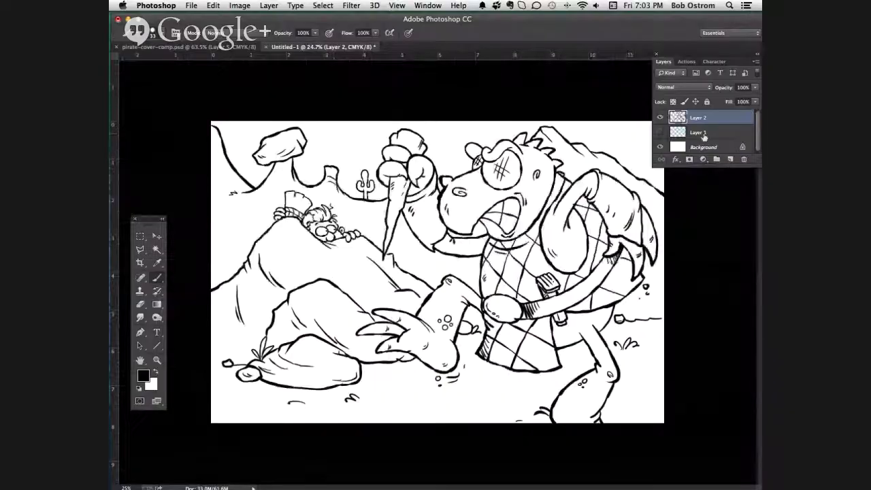
pyautogui.click(730, 159)
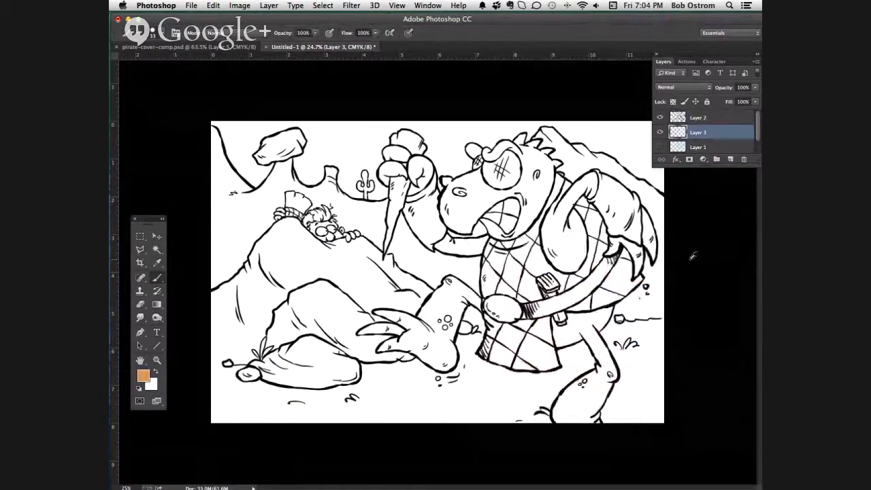
# - Fill the new layer with the orange foreground colour
pyautogui.hotkey('alt', 'BackSpace')
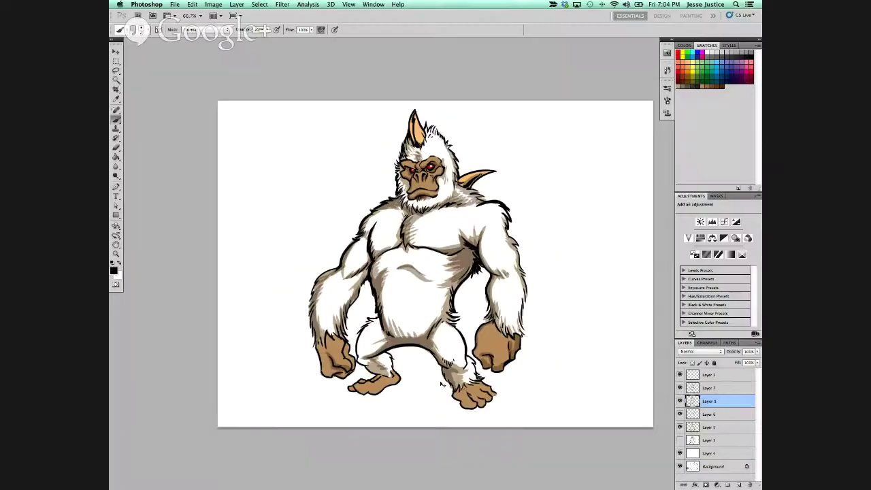
pyautogui.hotkey('ctrl', '-')
pyautogui.hotkey('ctrl', '+')
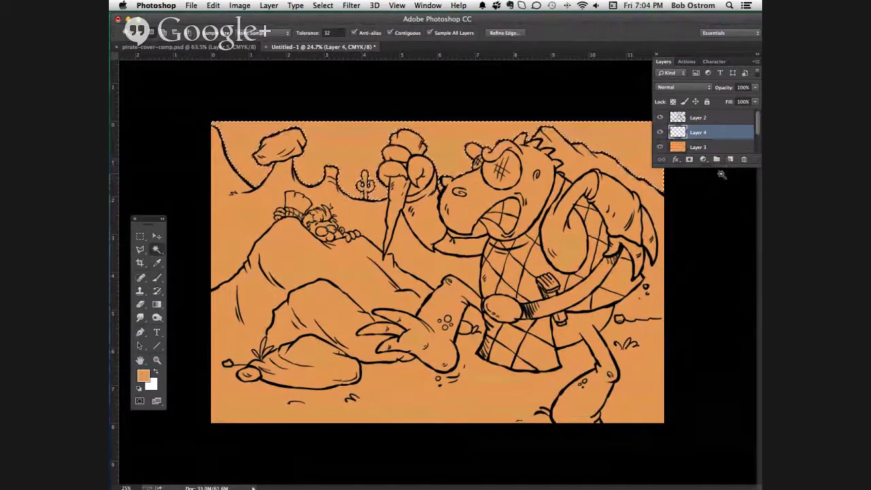
# - Change the foreground colour from orange to a bright light blue
pyautogui.click(143, 375)
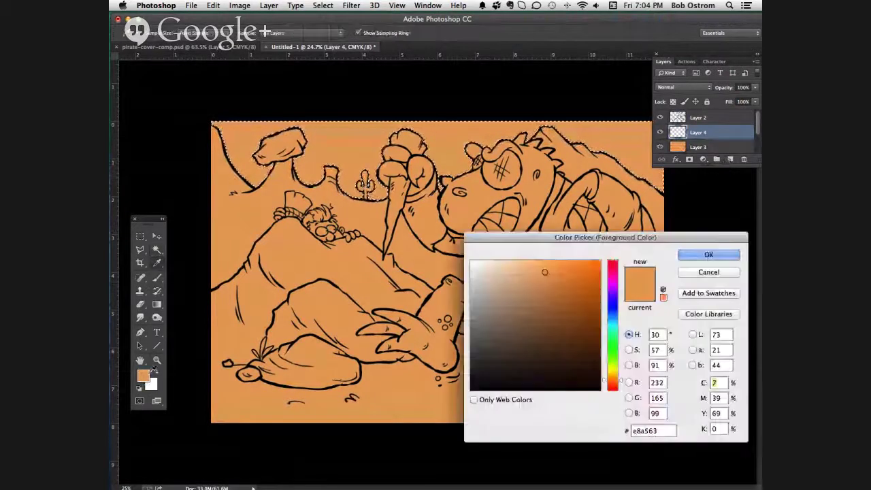
pyautogui.click(620, 326)
pyautogui.moveTo(621, 326); pyautogui.dragTo(621, 320)
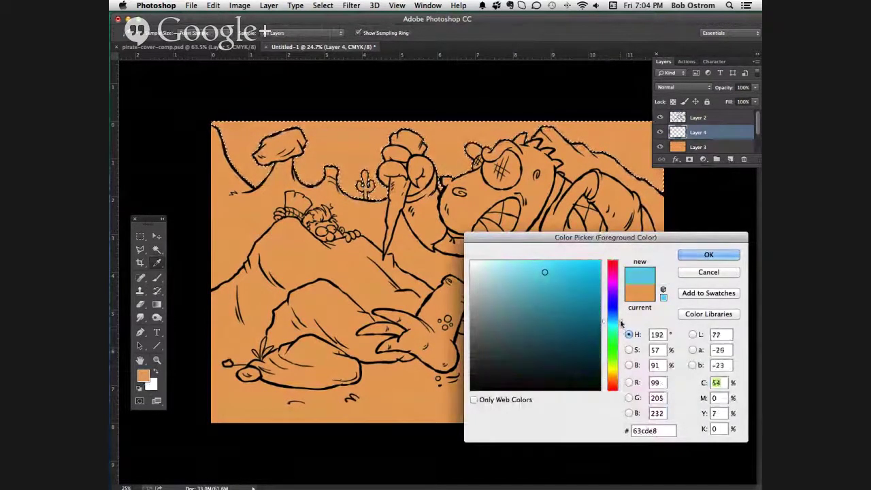
pyautogui.click(530, 261)
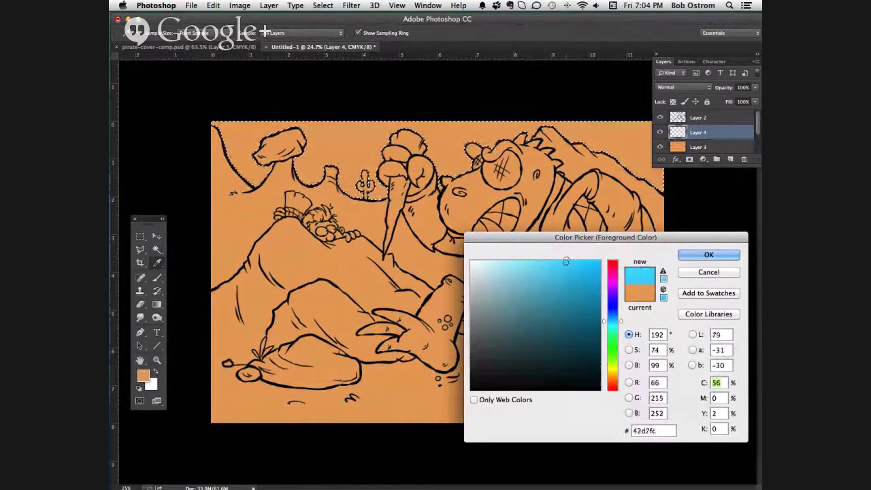
pyautogui.click(707, 254)
# - Fill the sky with a light-blue gradient, deselect, and extend the mountain outline
pyautogui.click(156, 306)
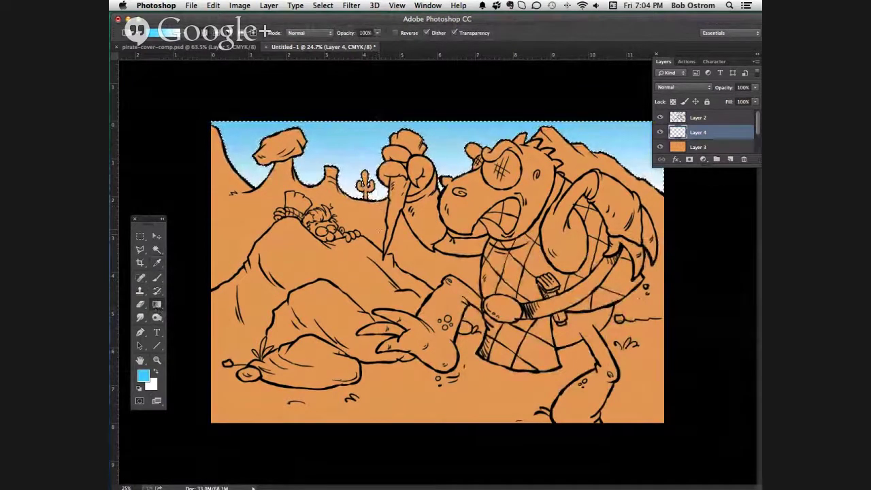
pyautogui.hotkey('ctrl', 'd')
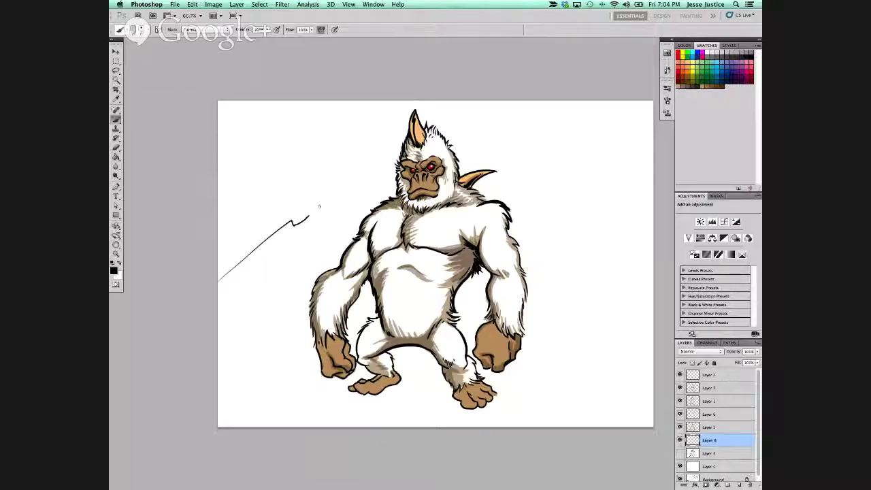
pyautogui.moveTo(308, 216)
pyautogui.mouseDown()
pyautogui.moveTo(345, 189)
pyautogui.moveTo(369, 188)
pyautogui.mouseUp()
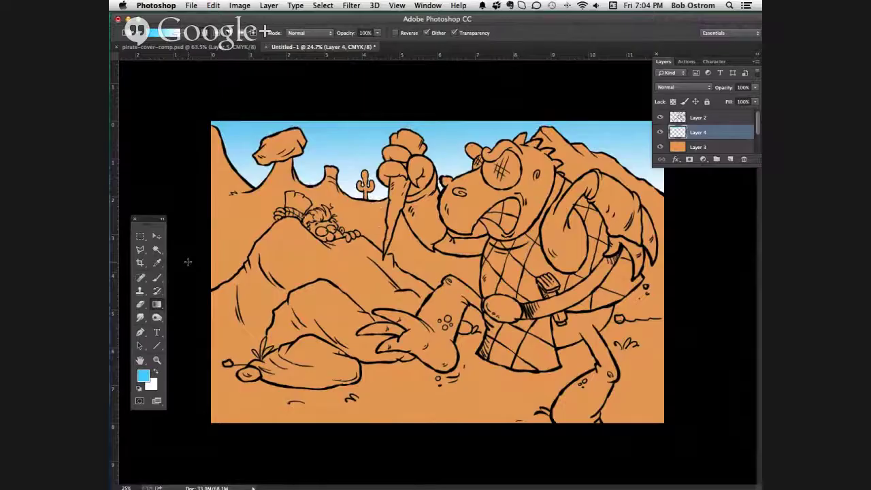
# - Magic Wand-select the dragon's head, raised arm, neck, claws and remaining skin
pyautogui.click(157, 250)
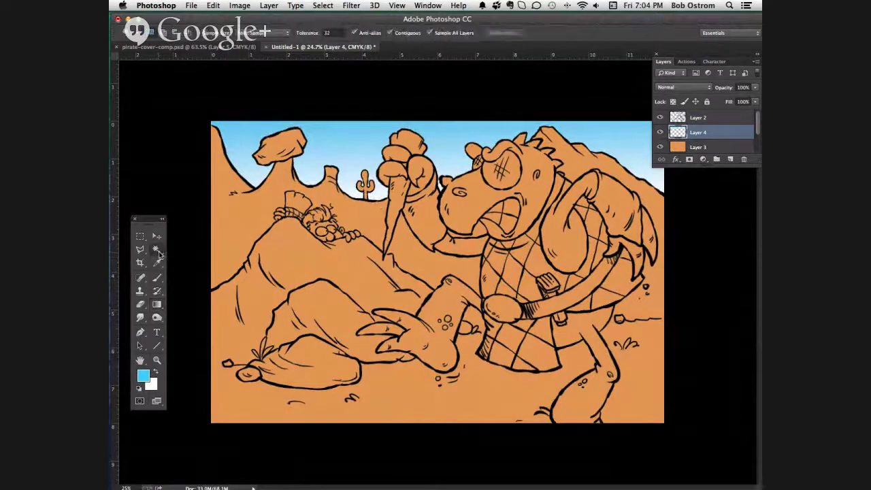
pyautogui.click(462, 218)
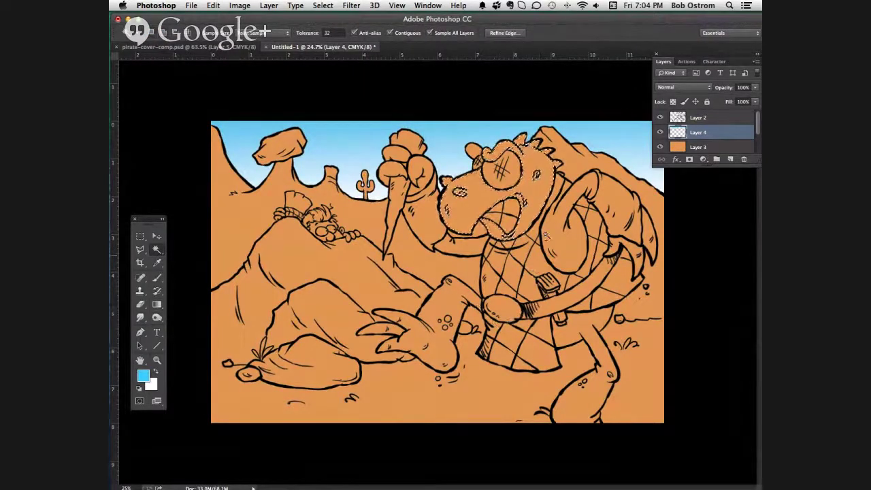
pyautogui.keyDown('shift'); pyautogui.click(557, 239); pyautogui.keyUp('shift')
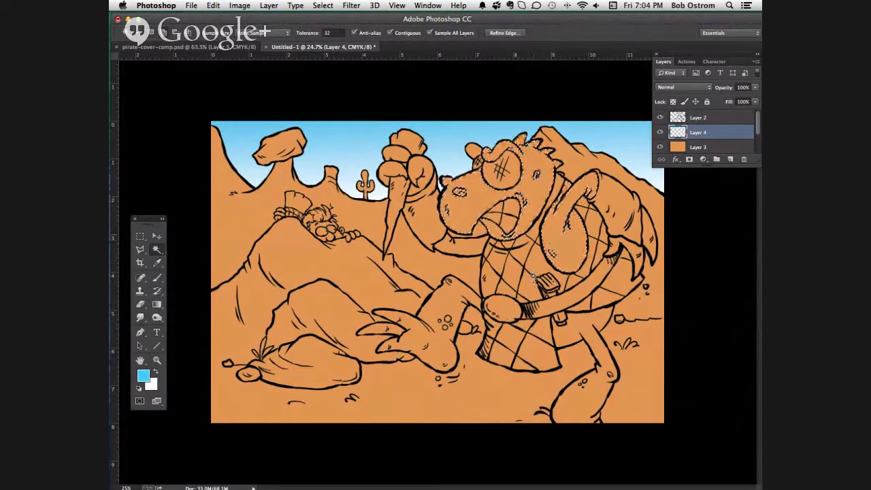
pyautogui.keyDown('shift'); pyautogui.click(457, 239); pyautogui.keyUp('shift')
pyautogui.keyDown('shift'); pyautogui.click(421, 340); pyautogui.keyUp('shift')
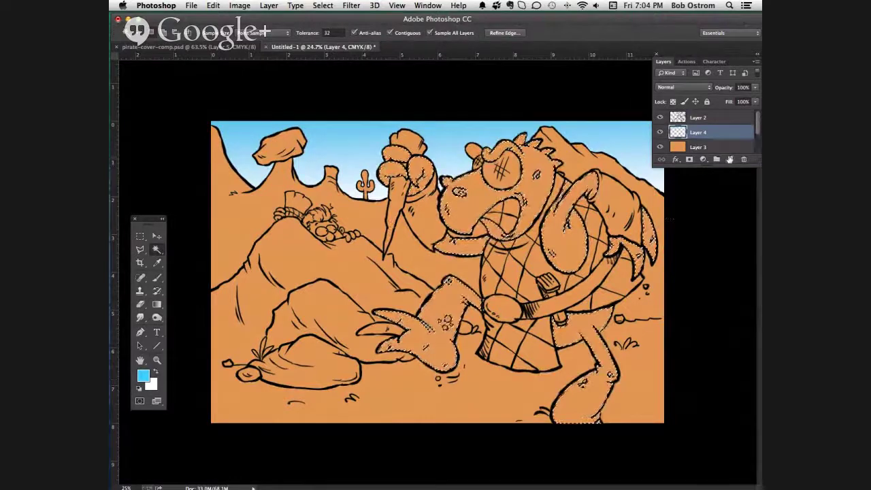
# - Add a new layer and set the foreground colour to bright green
pyautogui.click(729, 159)
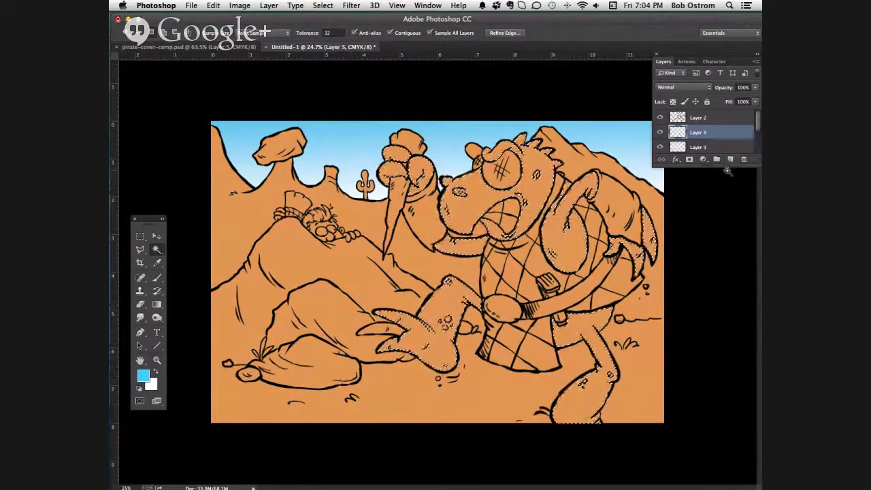
pyautogui.click(143, 376)
pyautogui.click(612, 349)
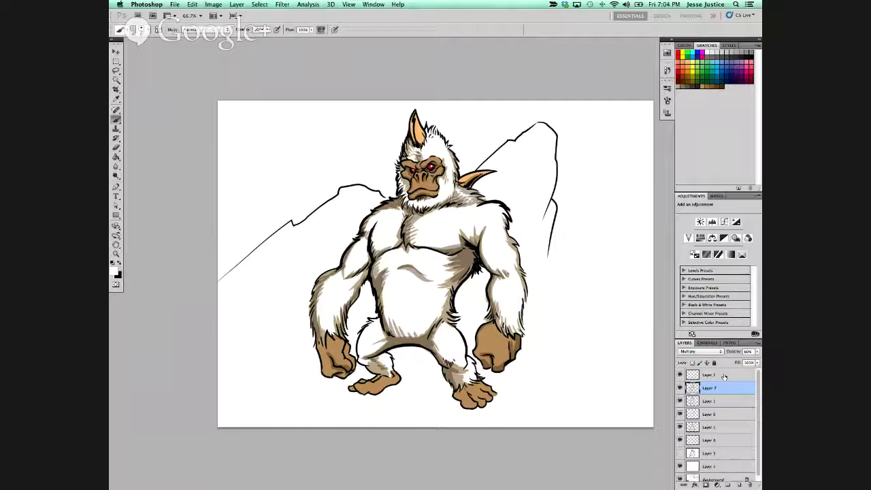
pyautogui.click(724, 377)
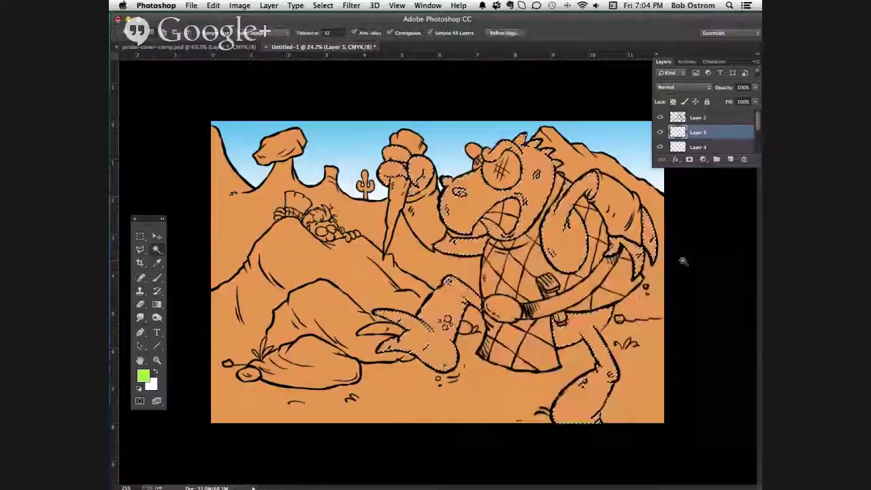
# - Fill the dragon selection with green and undo a stray stroke by the yeti's arm
pyautogui.hotkey('alt', 'BackSpace')
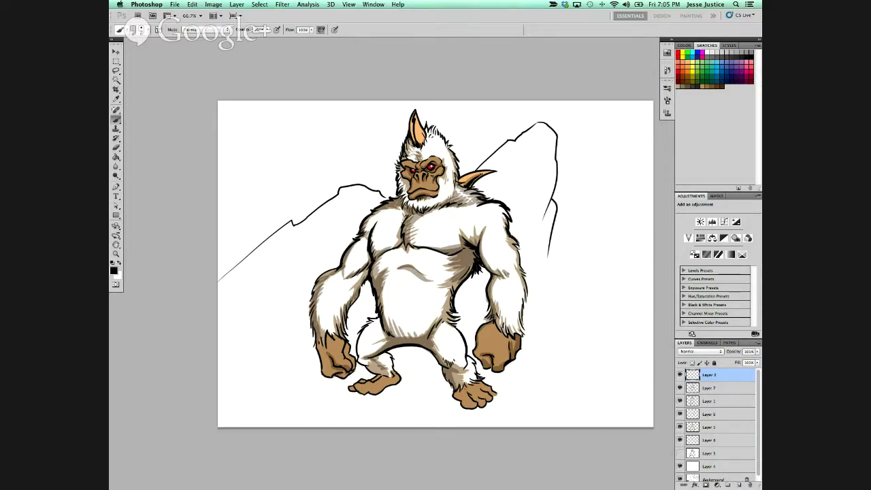
pyautogui.moveTo(518, 249); pyautogui.dragTo(521, 263)
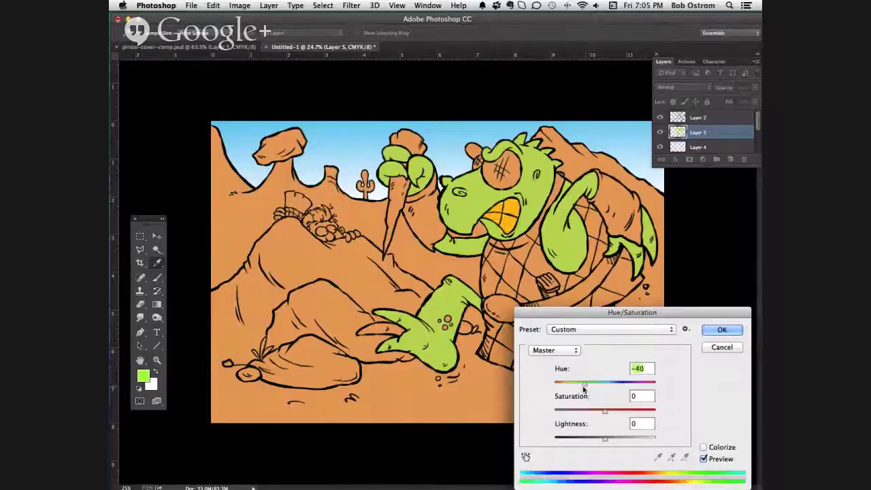
pyautogui.moveTo(584, 384); pyautogui.dragTo(586, 383)
pyautogui.click(606, 439)
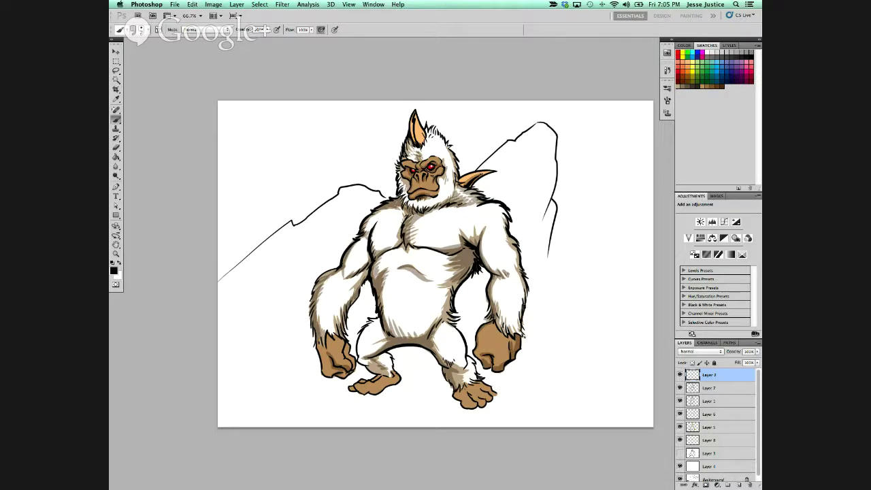
pyautogui.press('super+z')
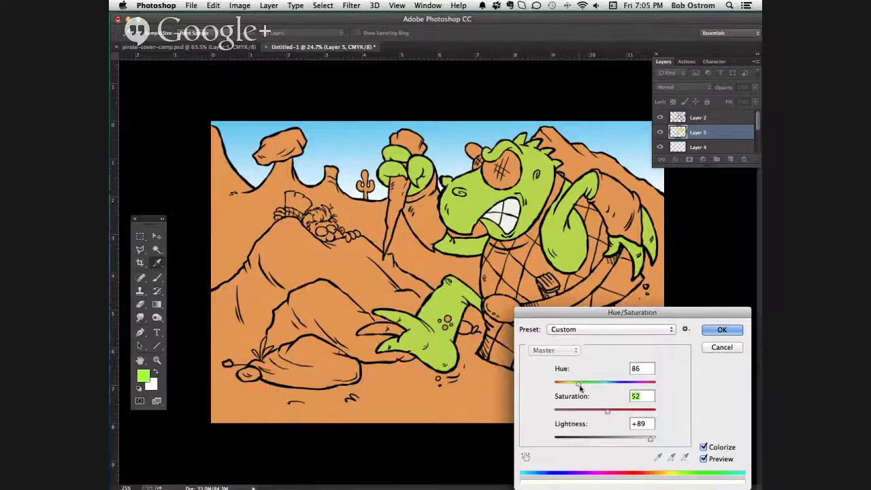
# - Shift the green's Hue value from 153 to 180
pyautogui.click(597, 385)
pyautogui.moveTo(597, 386); pyautogui.dragTo(606, 385)
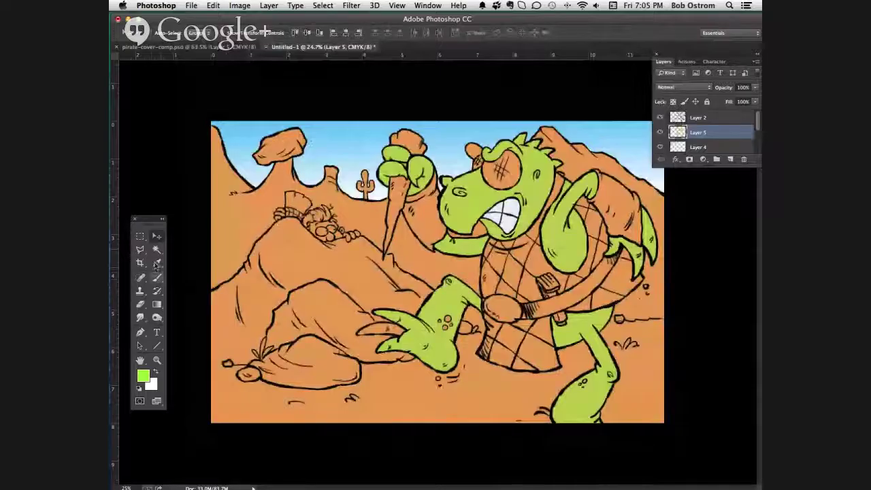
pyautogui.click(157, 249)
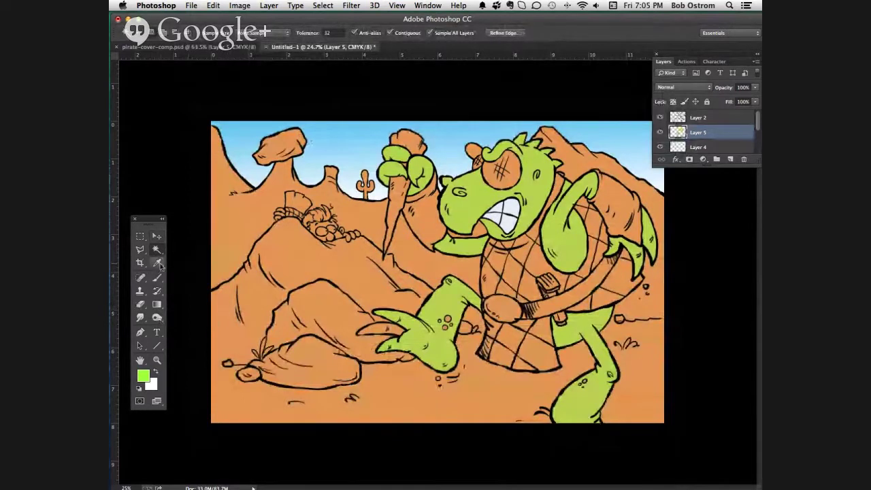
# - On Layer 2, paint mountain outline strokes behind the yeti at 100% brush opacity
pyautogui.click(157, 263)
pyautogui.click(703, 122)
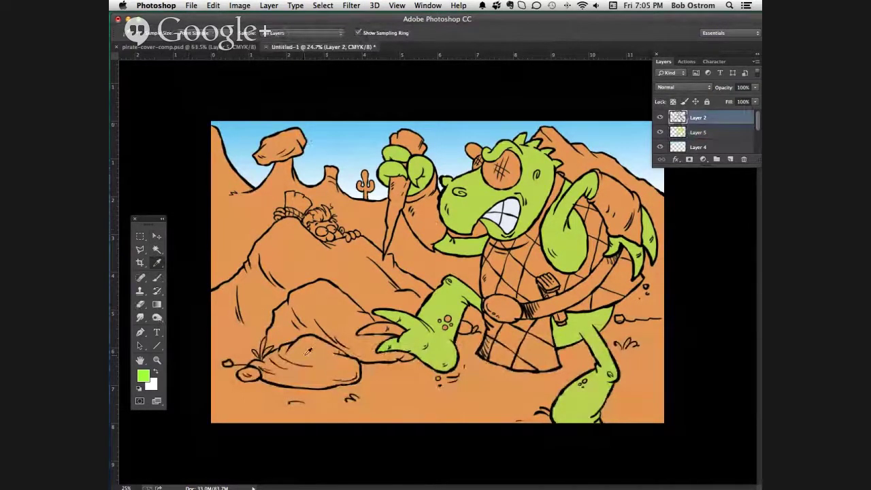
pyautogui.press('b')
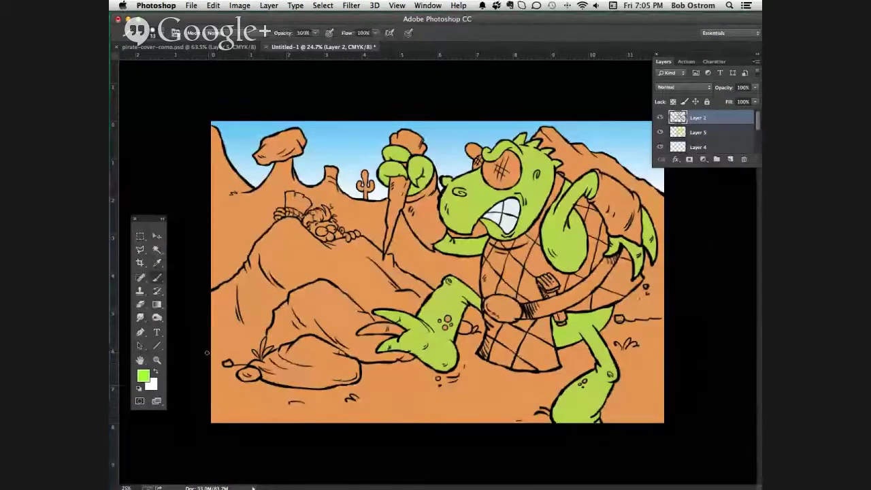
pyautogui.press('0')
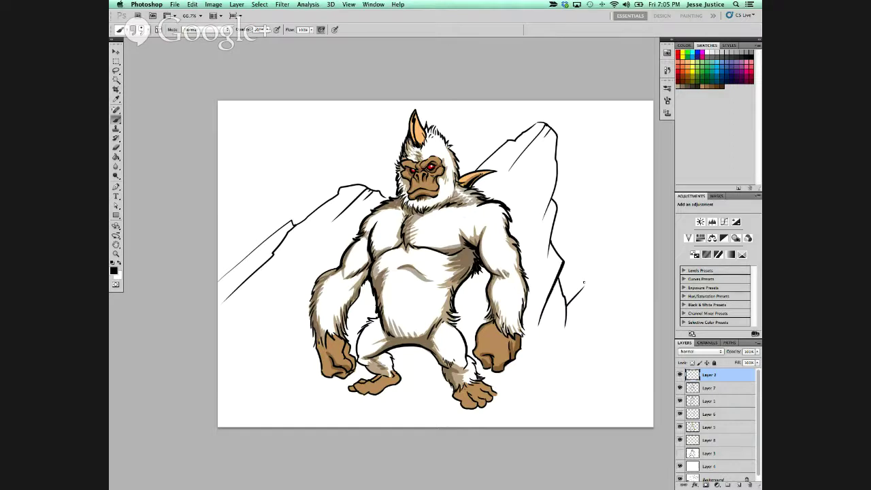
pyautogui.moveTo(512, 237); pyautogui.dragTo(541, 187)
pyautogui.moveTo(507, 210); pyautogui.dragTo(522, 185)
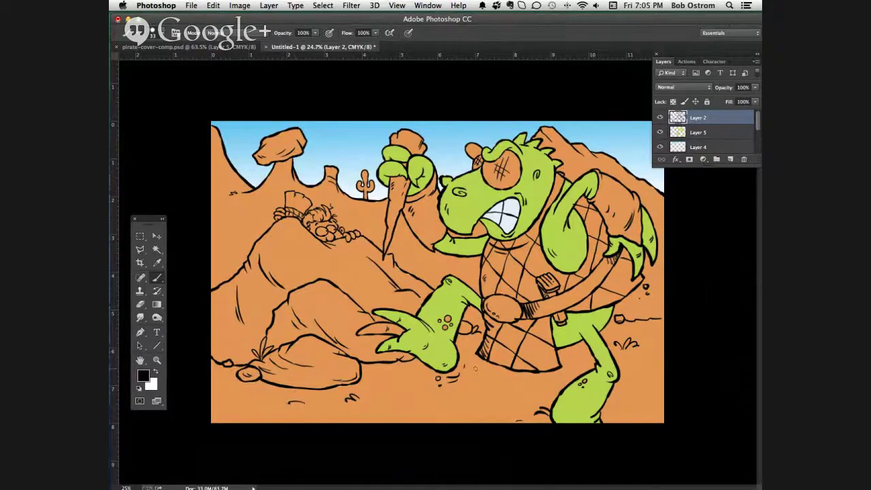
# - Make Layer 5 active, undock the Layers panel, and enlarge it to show all layers
pyautogui.click(698, 135)
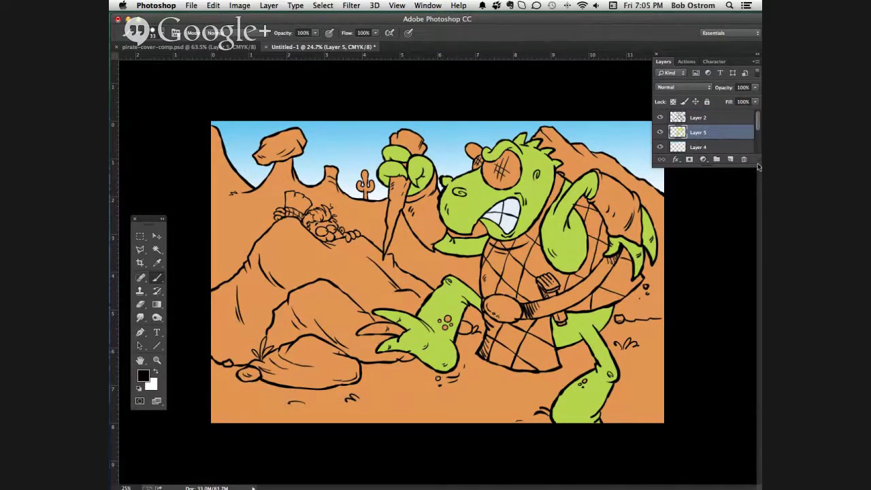
pyautogui.moveTo(650, 68); pyautogui.dragTo(636, 68)
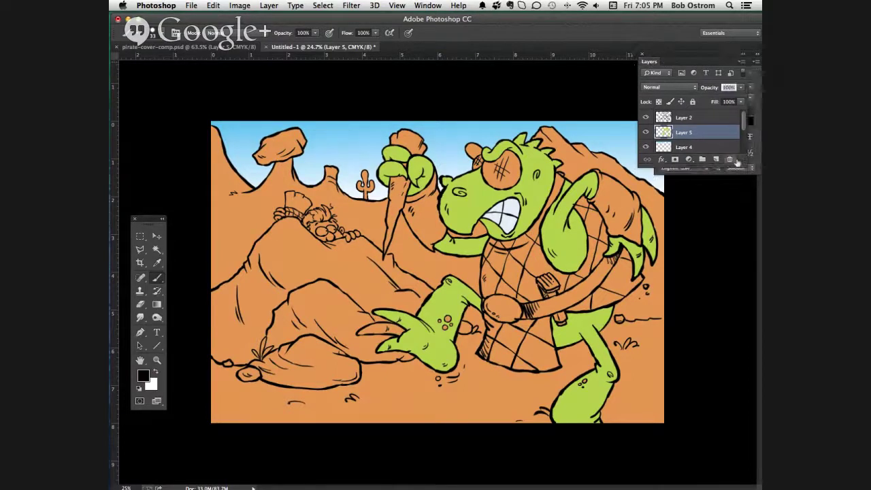
pyautogui.moveTo(746, 166); pyautogui.dragTo(742, 299)
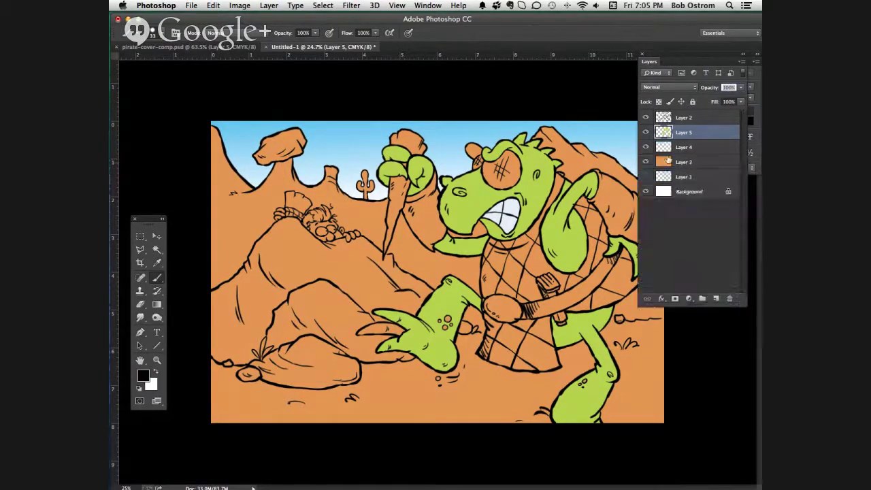
# - On Layer 4, extend the mountain line, choose peach, and test-select the left mountain
pyautogui.click(670, 154)
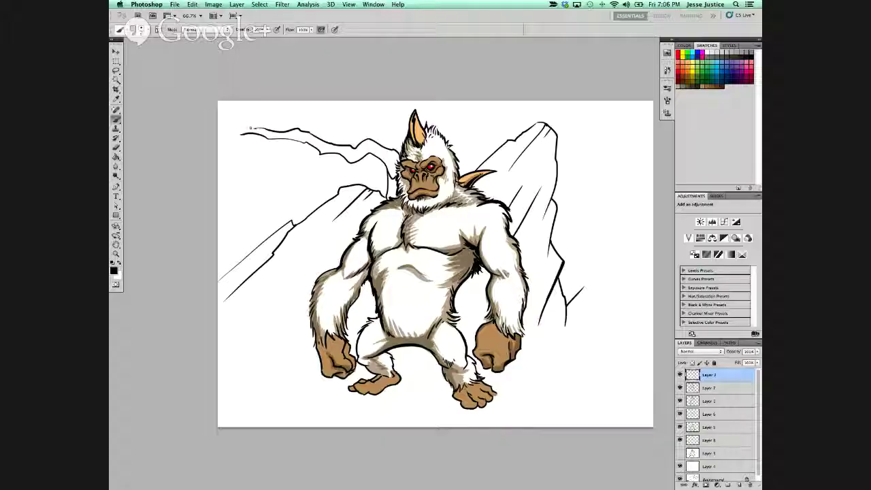
pyautogui.moveTo(249, 125); pyautogui.dragTo(224, 128)
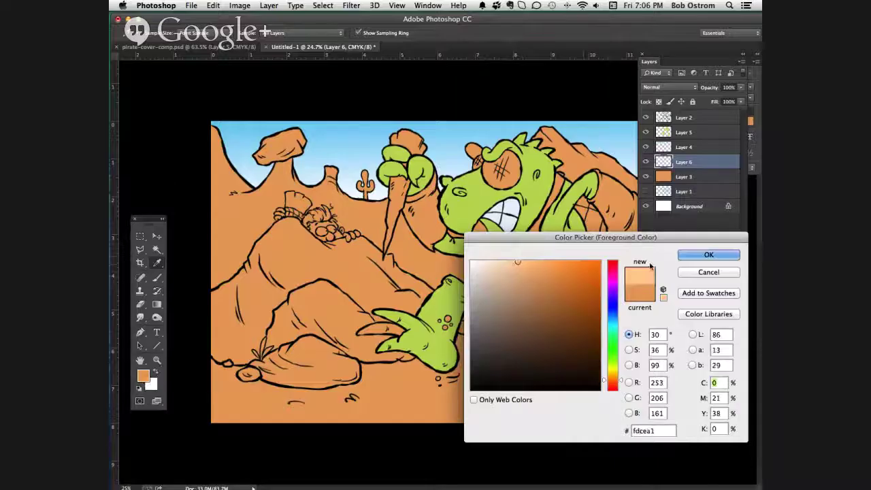
pyautogui.click(721, 255)
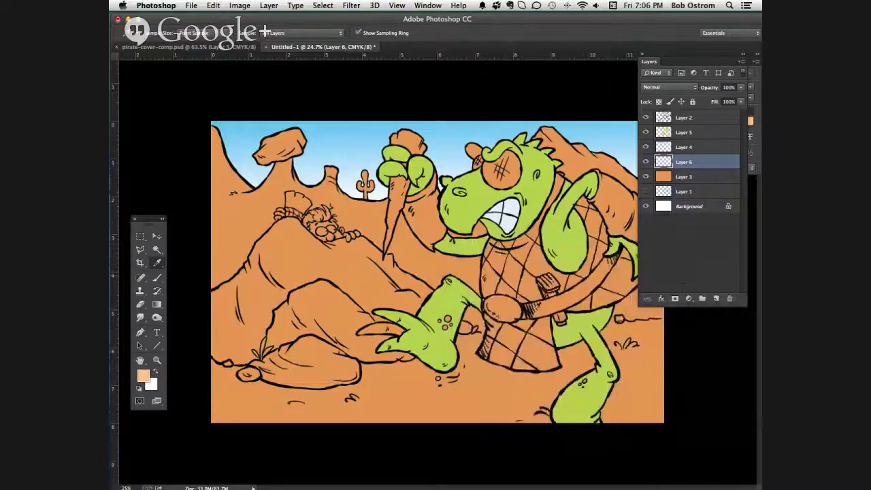
pyautogui.press('w')
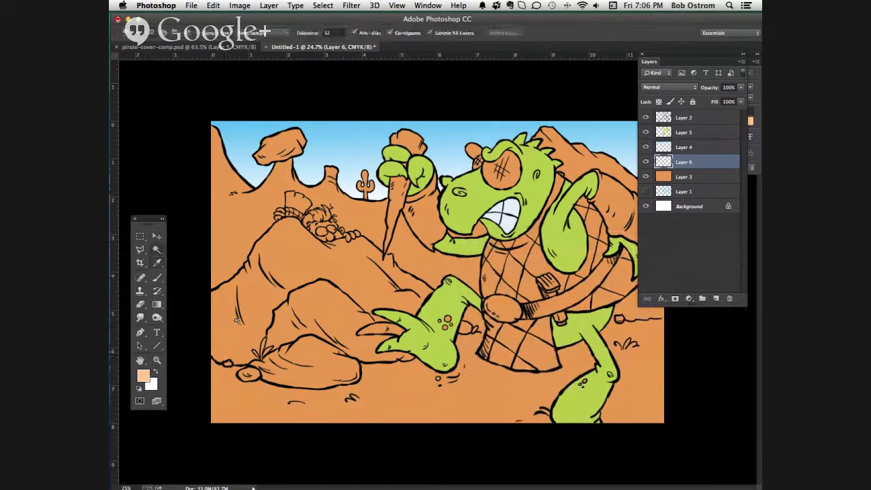
pyautogui.click(237, 332)
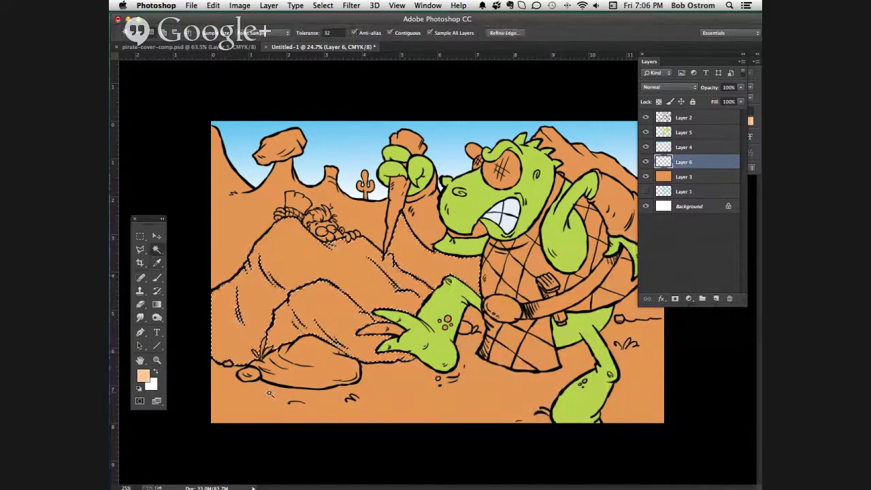
pyautogui.hotkey('ctrl', 'd')
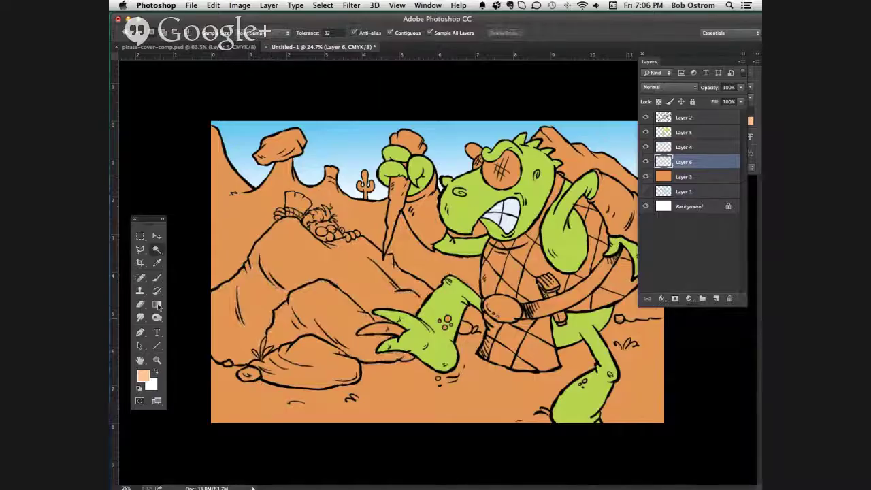
# - Magic Wand-select the left rock mound and fill it with light peach
pyautogui.click(157, 278)
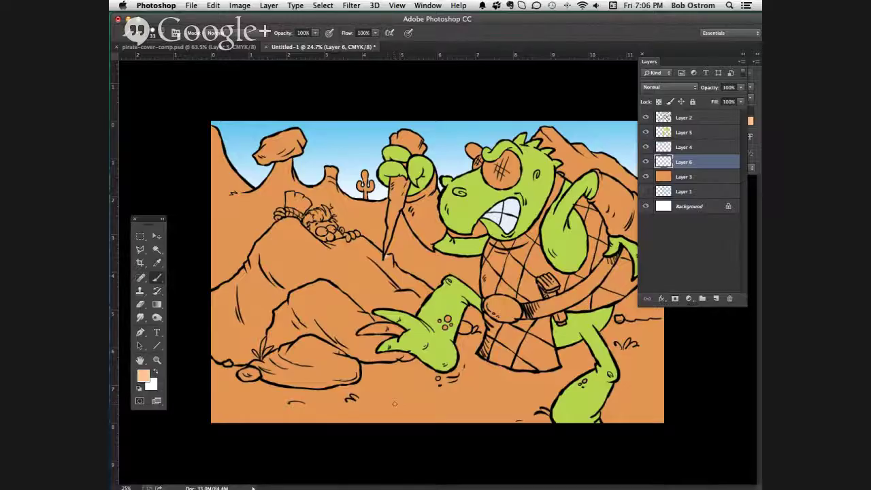
pyautogui.press('w')
pyautogui.click(360, 290)
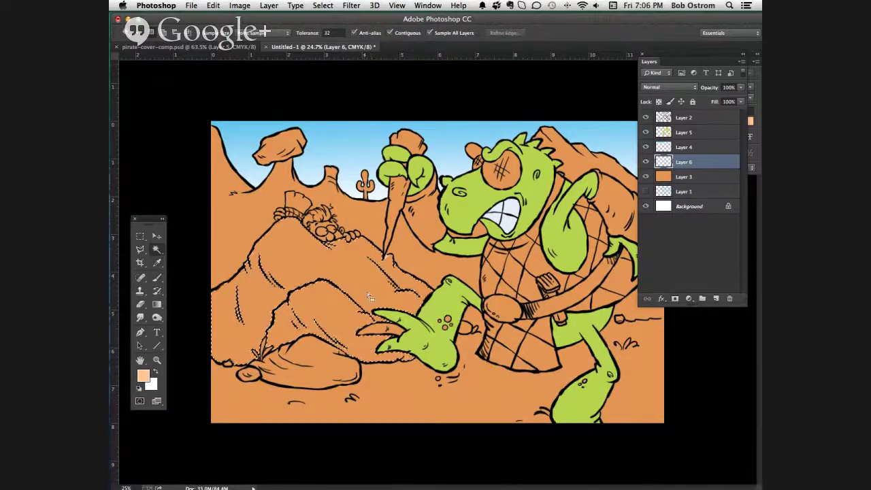
pyautogui.hotkey('alt', 'BackSpace')
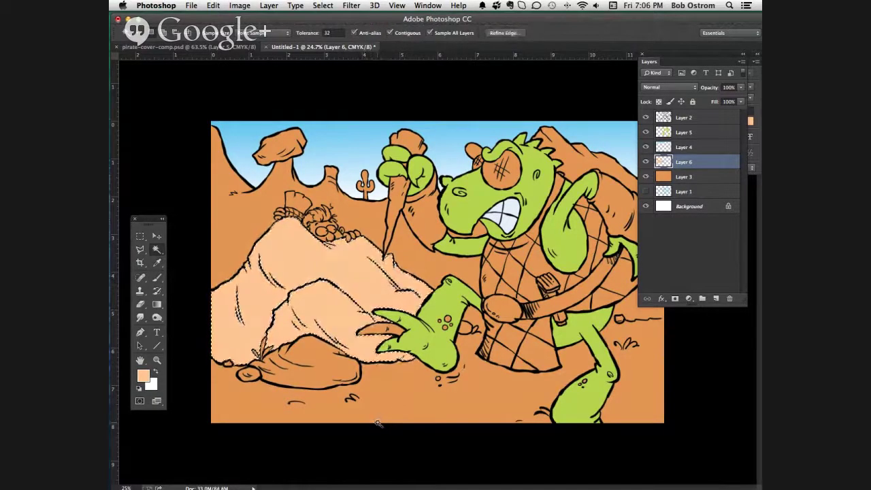
pyautogui.press('super+d')
pyautogui.press('super+u')
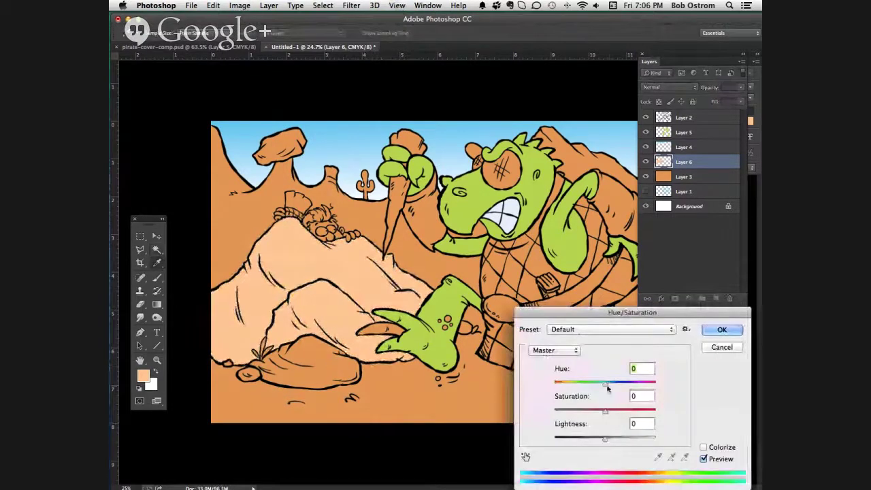
# - Warm the rock mound to tan with Hue/Saturation, shifting hue to about +11, then deselect
pyautogui.moveTo(606, 383); pyautogui.dragTo(615, 411)
pyautogui.moveTo(600, 443); pyautogui.dragTo(595, 442)
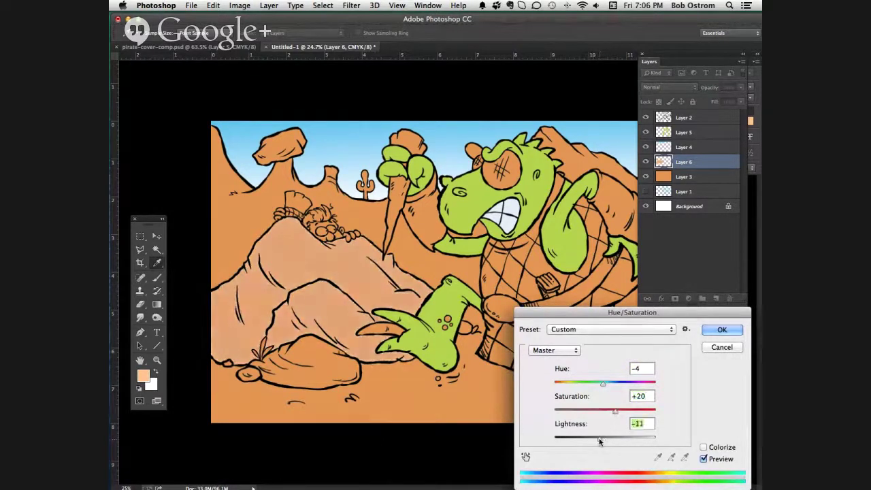
pyautogui.moveTo(600, 387); pyautogui.dragTo(600, 387)
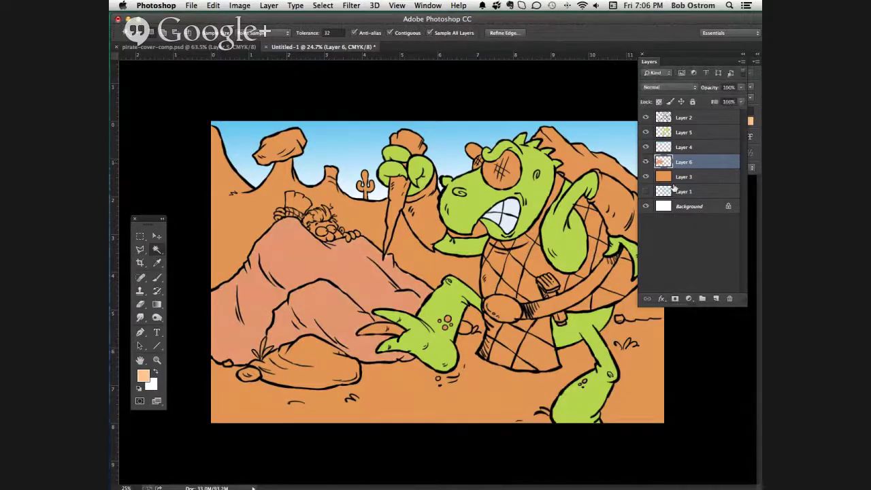
pyautogui.press('super+u')
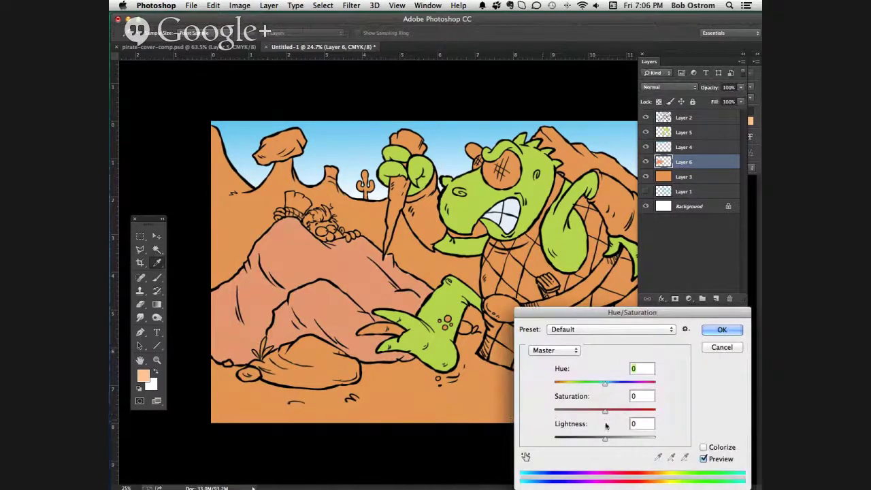
pyautogui.moveTo(605, 383); pyautogui.dragTo(616, 412)
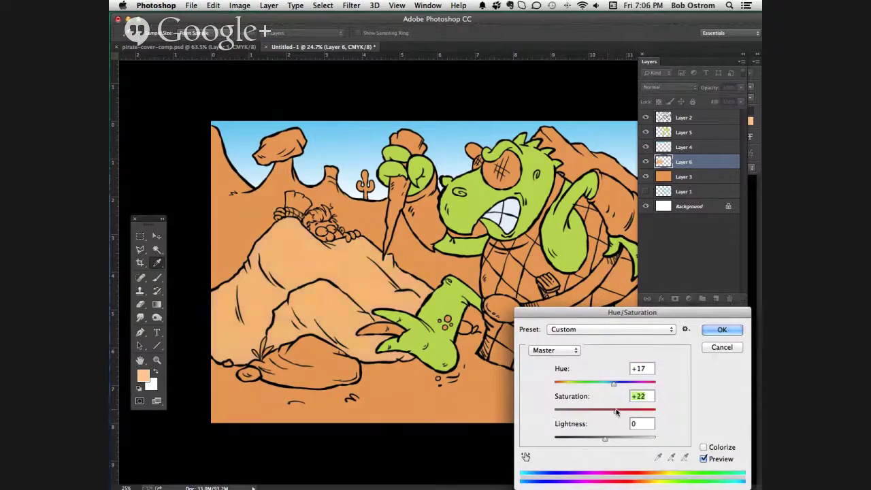
pyautogui.click(711, 332)
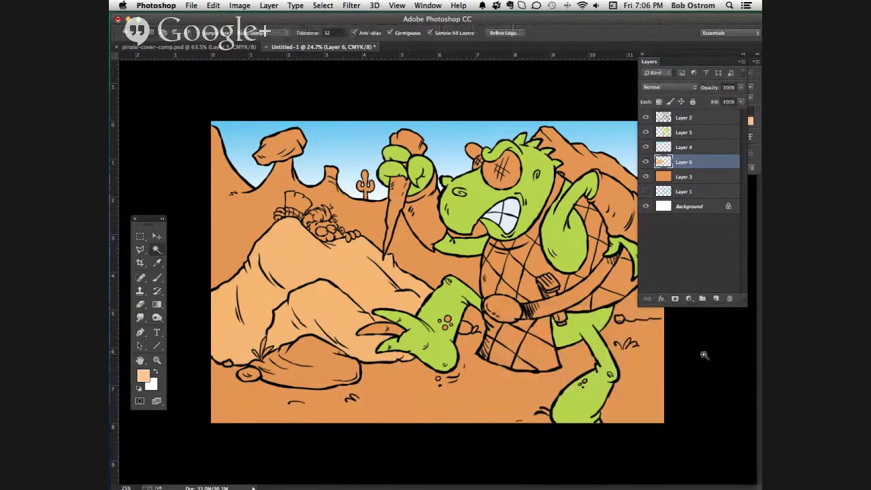
pyautogui.hotkey('ctrl', 'd')
# - Fill the small lower-left boulder with peach, then darken it and raise saturation slightly
pyautogui.click(320, 360)
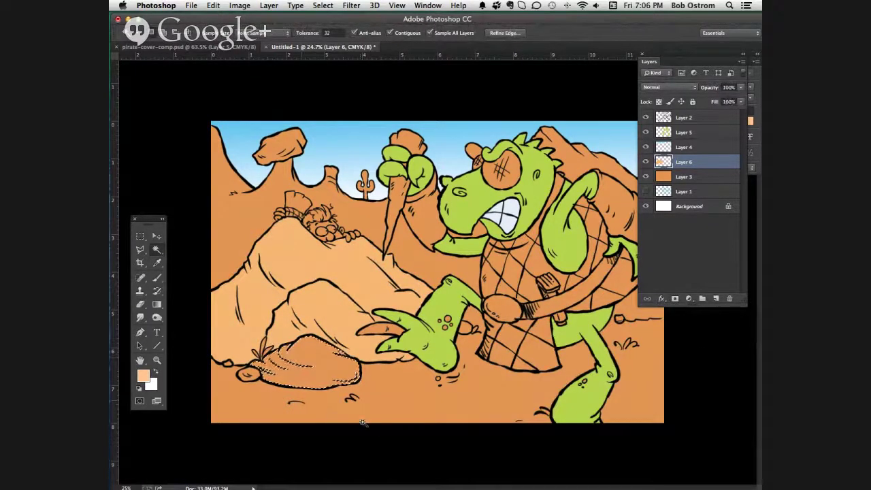
pyautogui.press('i')
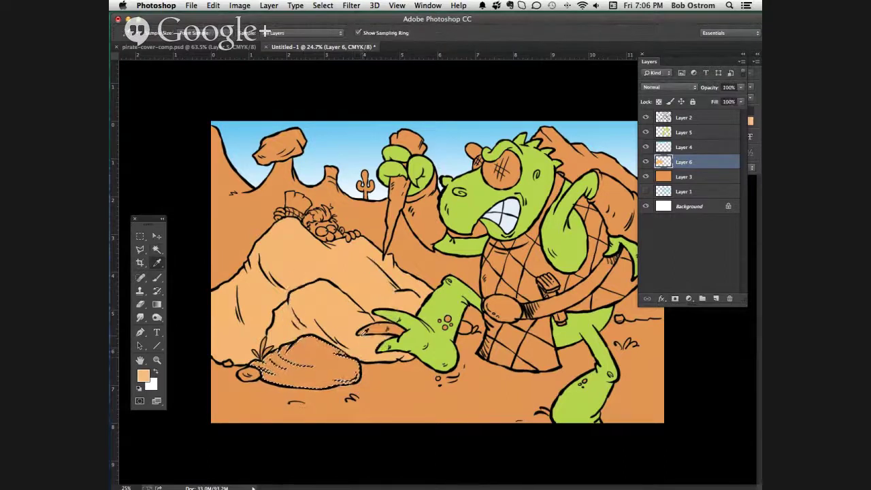
pyautogui.hotkey('alt', 'BackSpace')
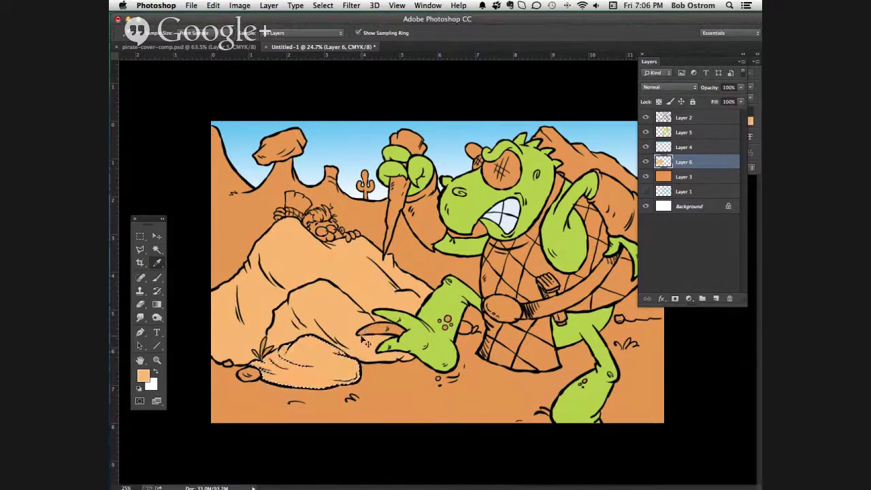
pyautogui.hotkey('ctrl', 'h')
pyautogui.hotkey('ctrl', 'u')
pyautogui.moveTo(590, 443); pyautogui.dragTo(595, 443)
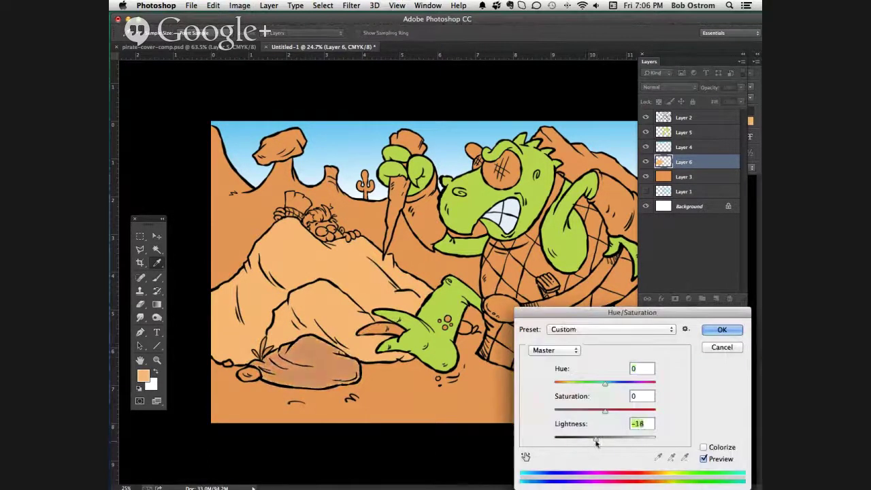
pyautogui.moveTo(605, 413); pyautogui.dragTo(612, 411)
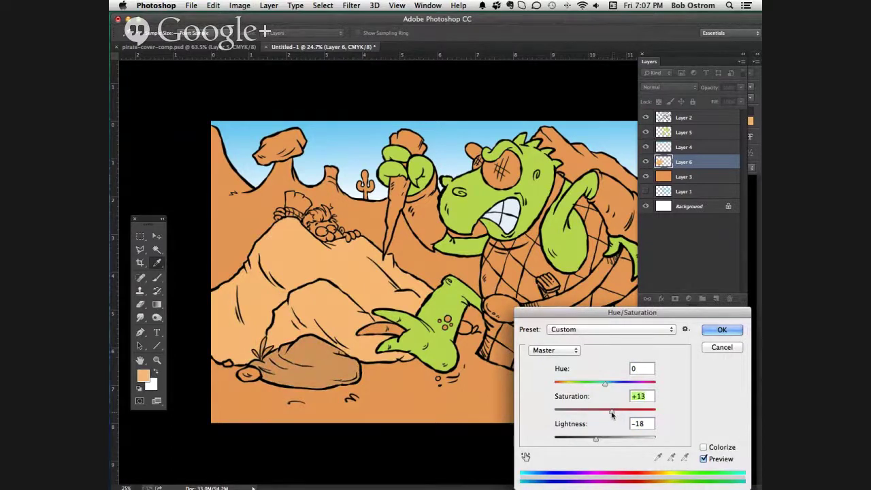
pyautogui.click(715, 330)
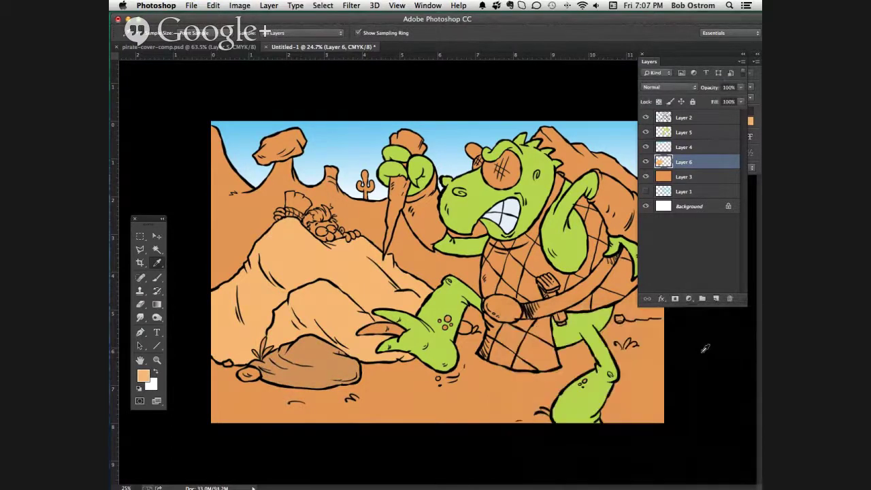
# - Magic Wand-select the floating rock, then deselect it
pyautogui.press('w')
pyautogui.click(285, 141)
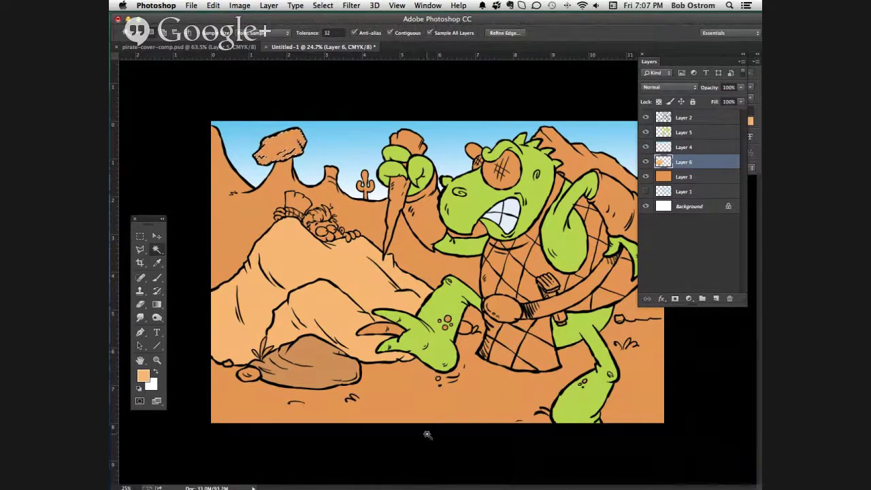
pyautogui.press('super+d')
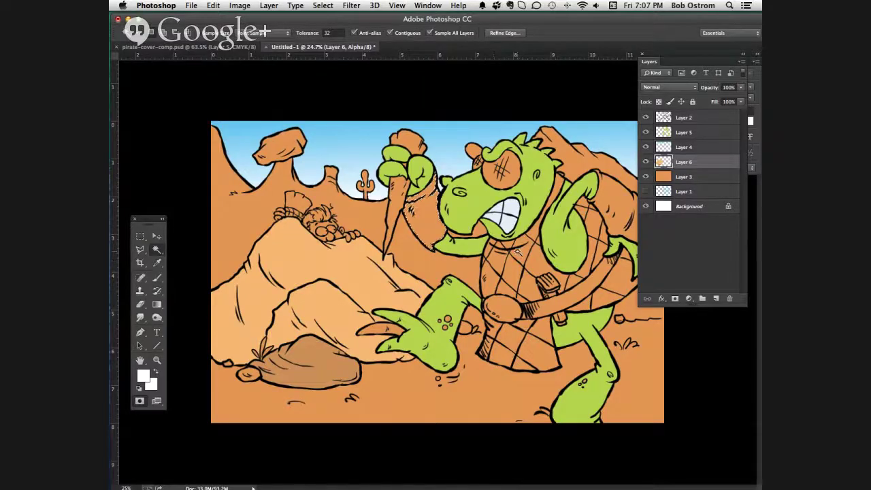
# - Add a new layer and choose a brown foreground colour
pyautogui.click(716, 298)
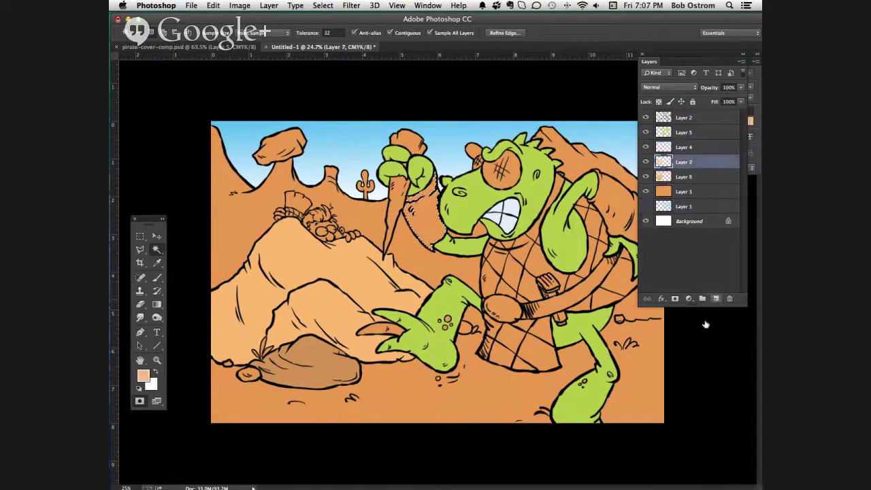
pyautogui.click(143, 375)
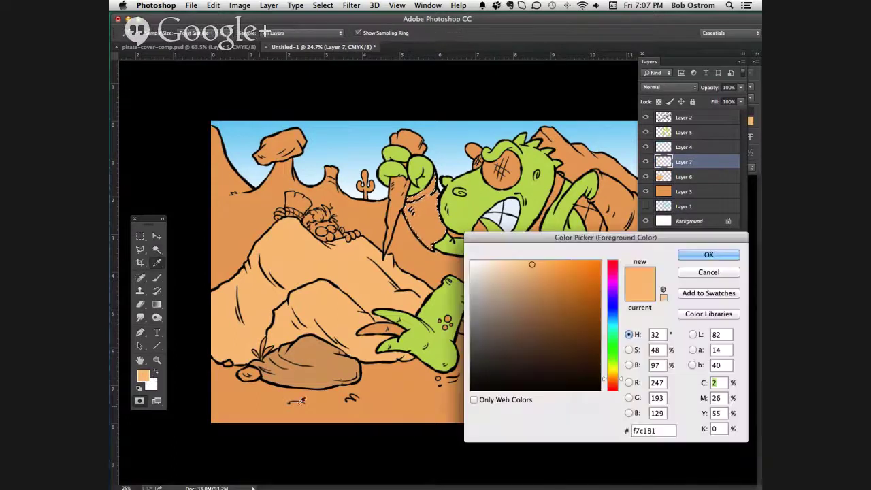
pyautogui.click(415, 201)
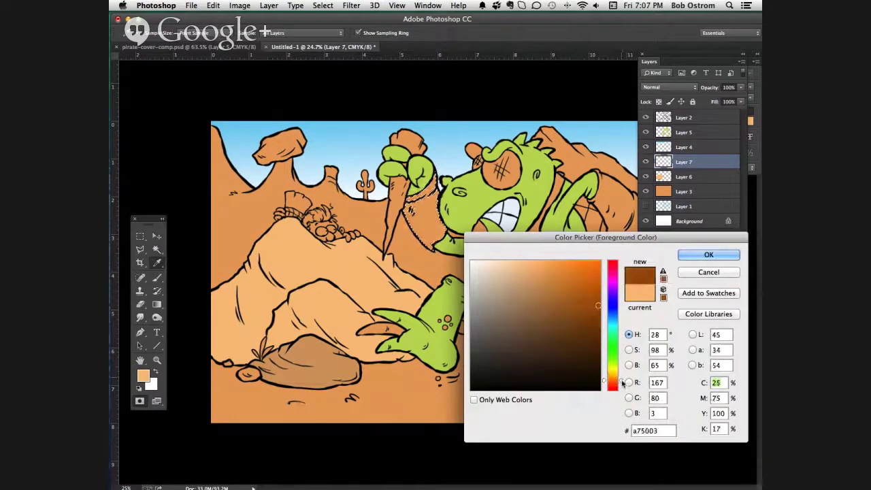
pyautogui.click(418, 211)
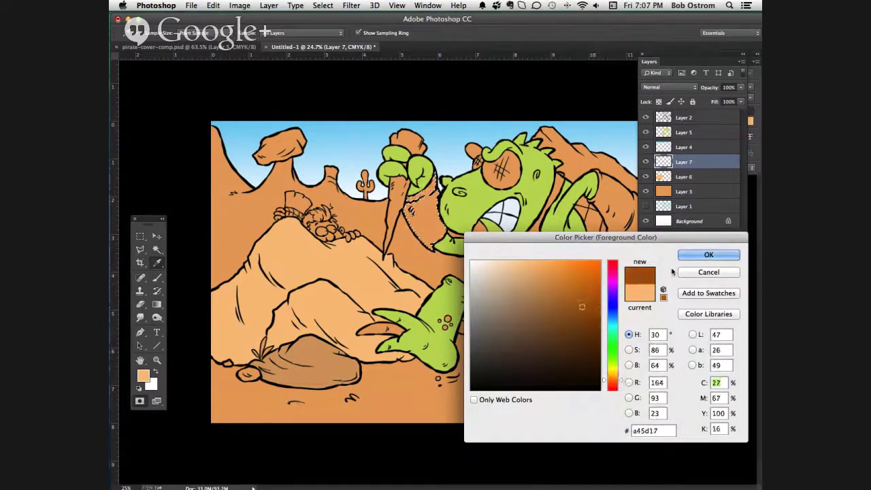
pyautogui.click(693, 258)
# - Fill the wrap by the club arm and the right shoulder strap with brown
pyautogui.hotkey('alt', 'BackSpace')
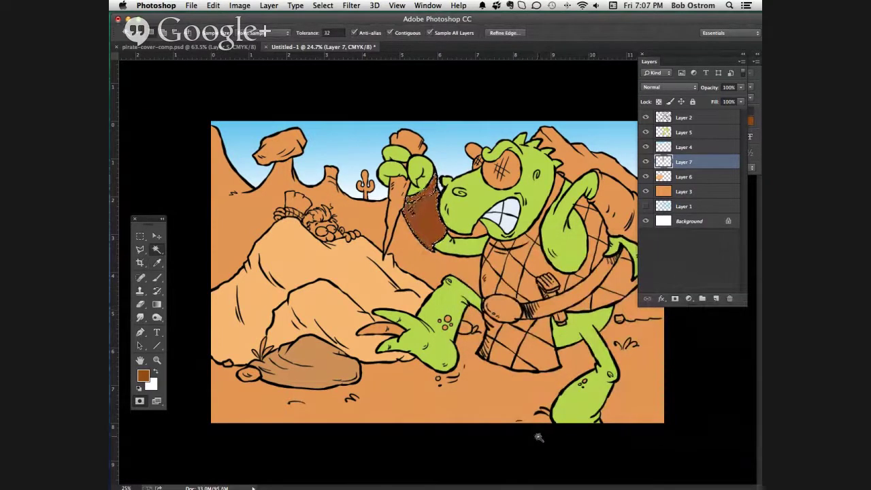
pyautogui.hotkey('ctrl', 'd')
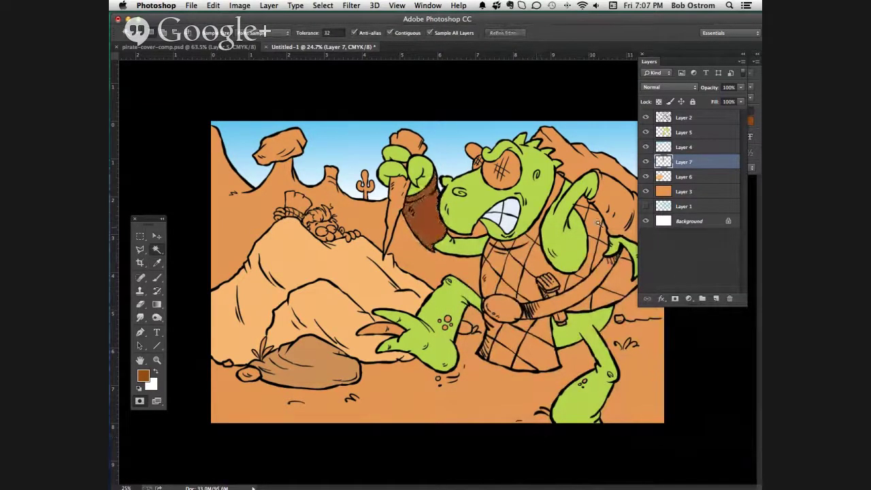
pyautogui.click(605, 199)
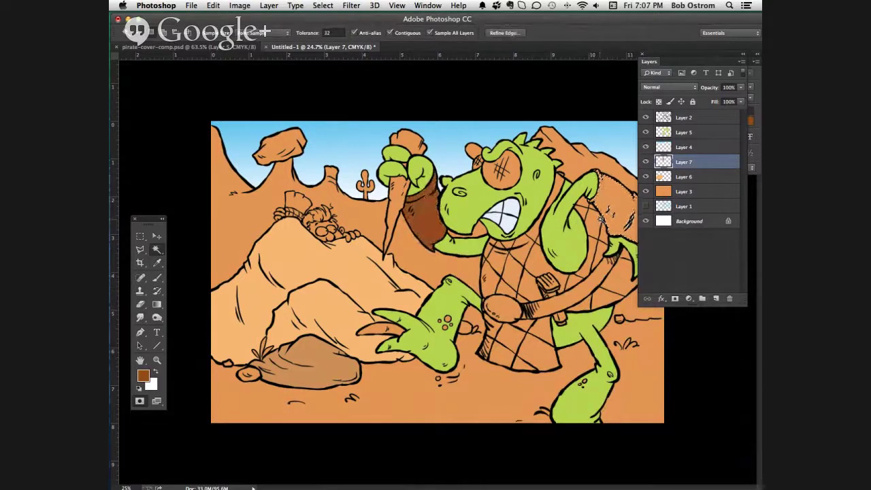
pyautogui.hotkey('alt', 'BackSpace')
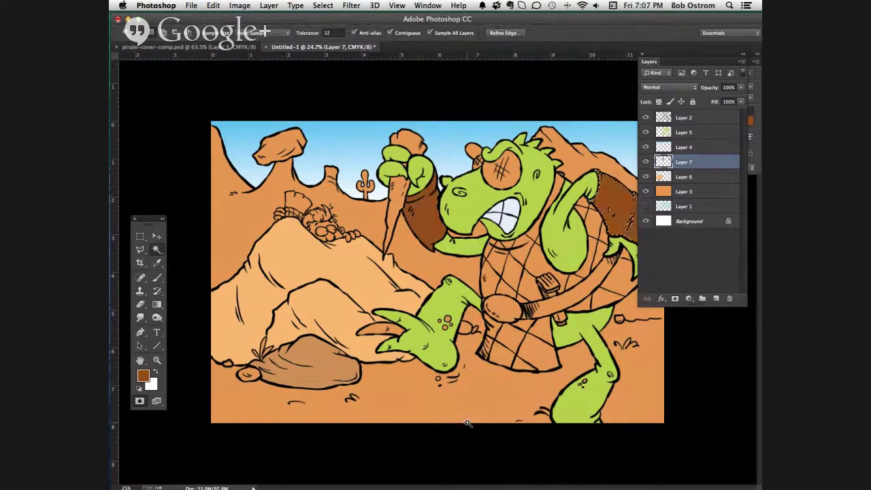
pyautogui.hotkey('ctrl', 'd')
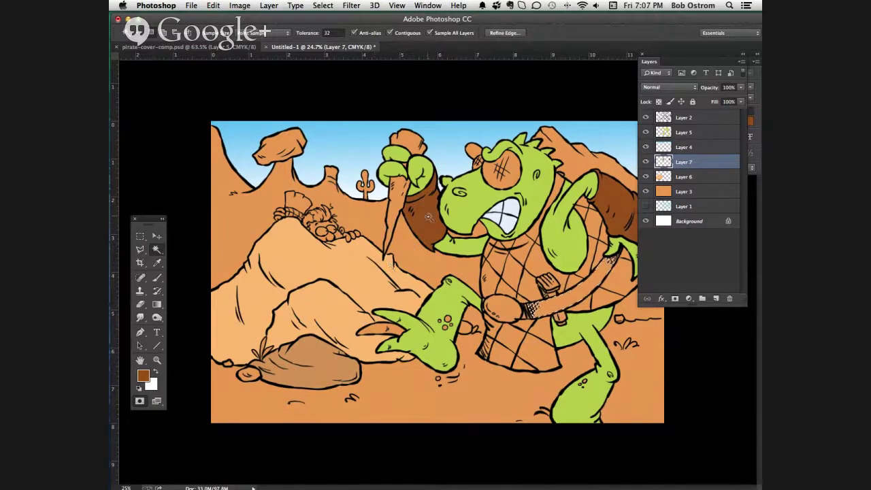
# - Reselect the wrap and strap and mute them with Saturation -44 in Hue/Saturation
pyautogui.click(410, 211)
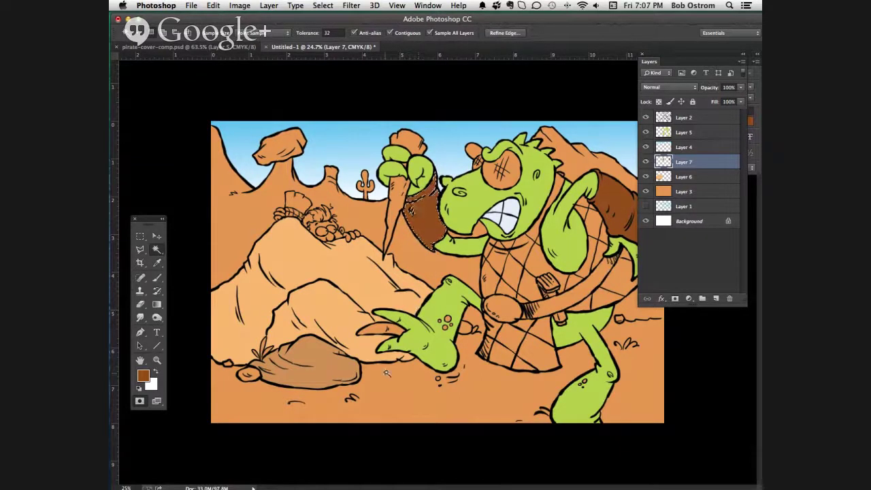
pyautogui.keyDown('shift'); pyautogui.click(614, 196); pyautogui.keyUp('shift')
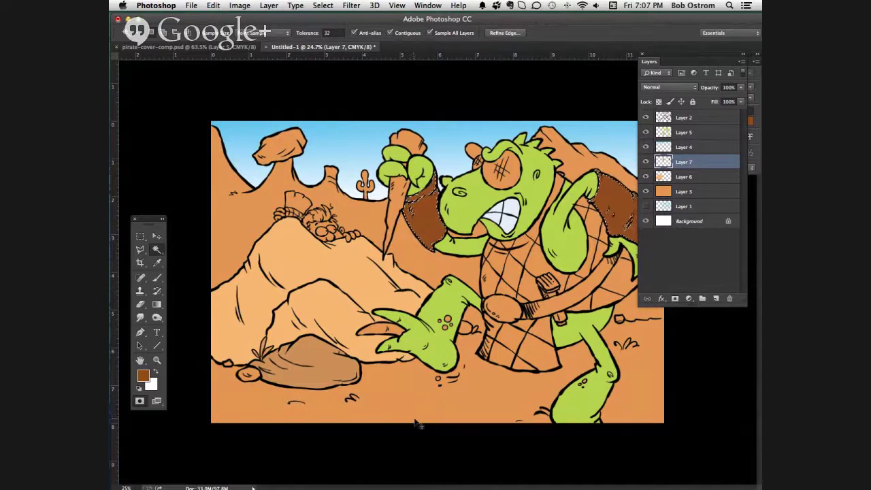
pyautogui.press('super+u')
pyautogui.moveTo(604, 413); pyautogui.dragTo(582, 413)
# - Apply the strap desaturation, deselect, zoom in on the belt pouch, and take the Brush
pyautogui.click(712, 331)
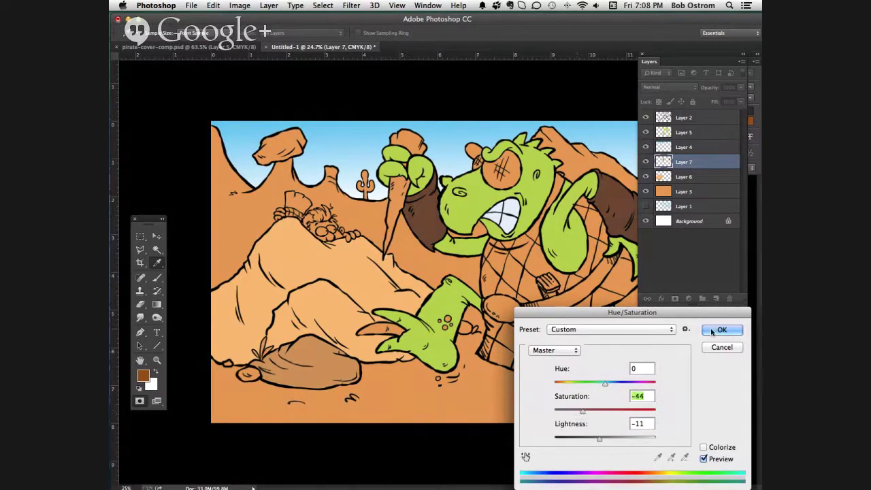
pyautogui.press('super+d')
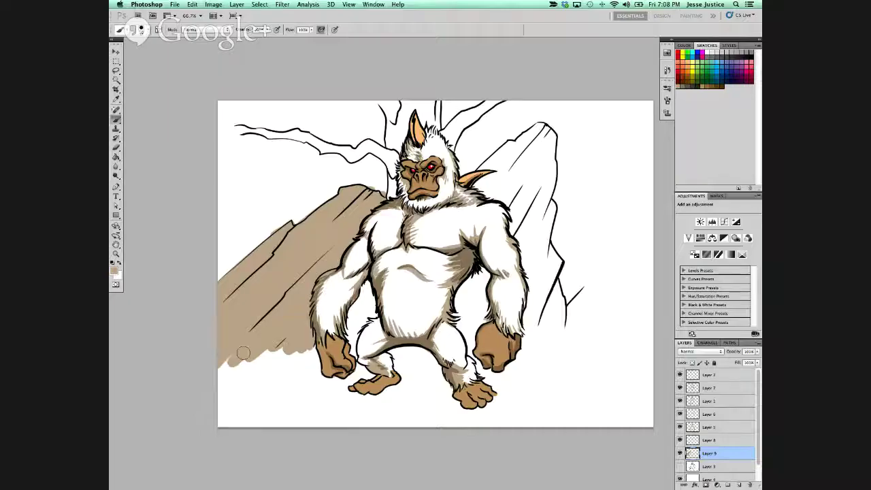
pyautogui.moveTo(234, 367)
pyautogui.mouseDown()
pyautogui.moveTo(259, 373)
pyautogui.moveTo(298, 339)
pyautogui.mouseUp()
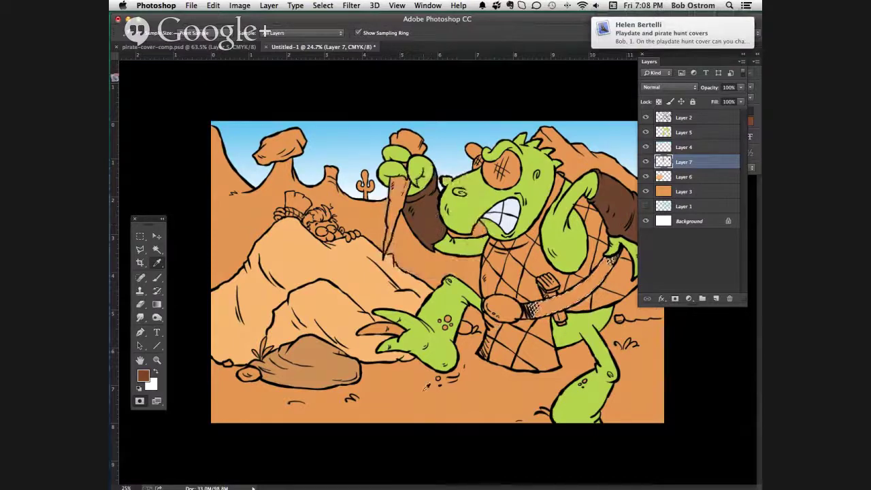
pyautogui.press('super+d')
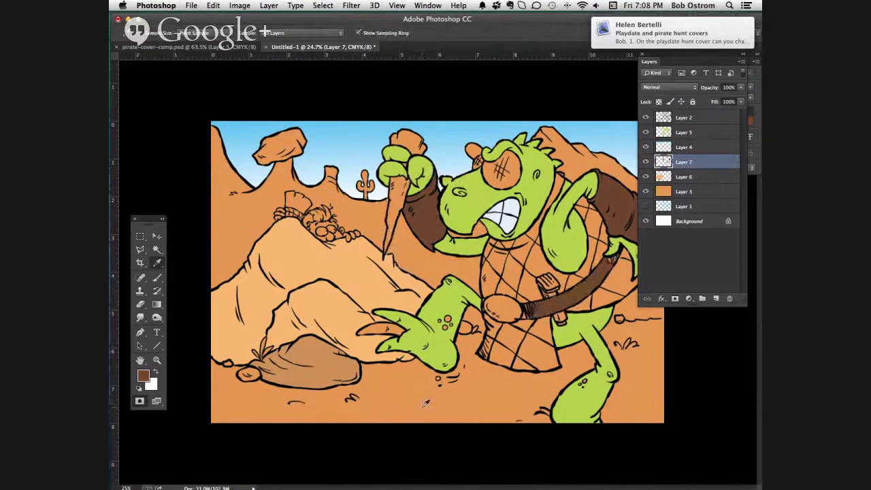
pyautogui.press('z')
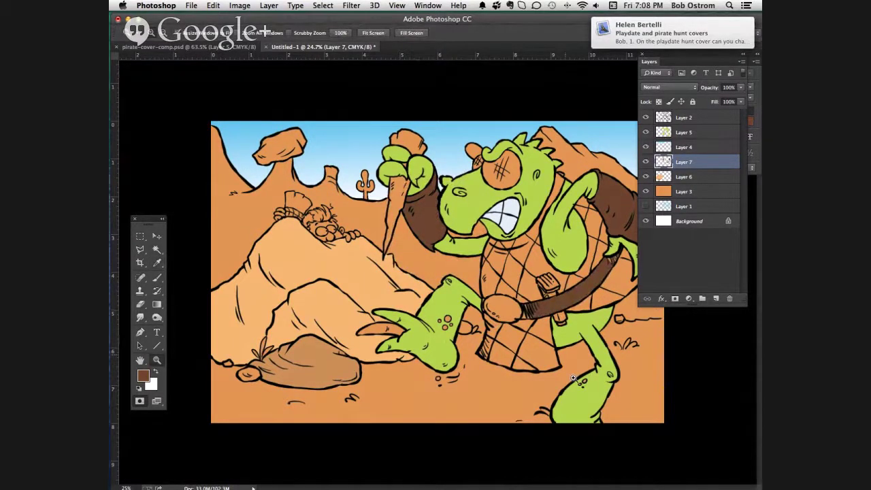
pyautogui.moveTo(536, 316); pyautogui.dragTo(586, 319)
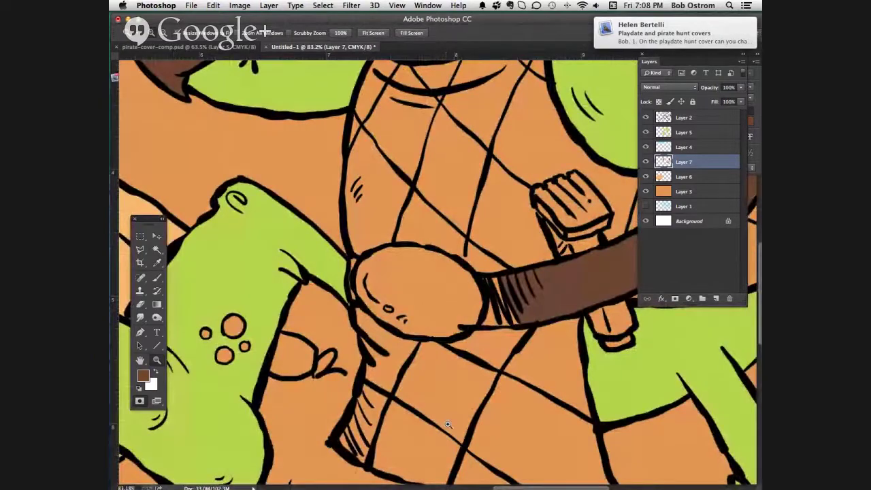
pyautogui.press('b')
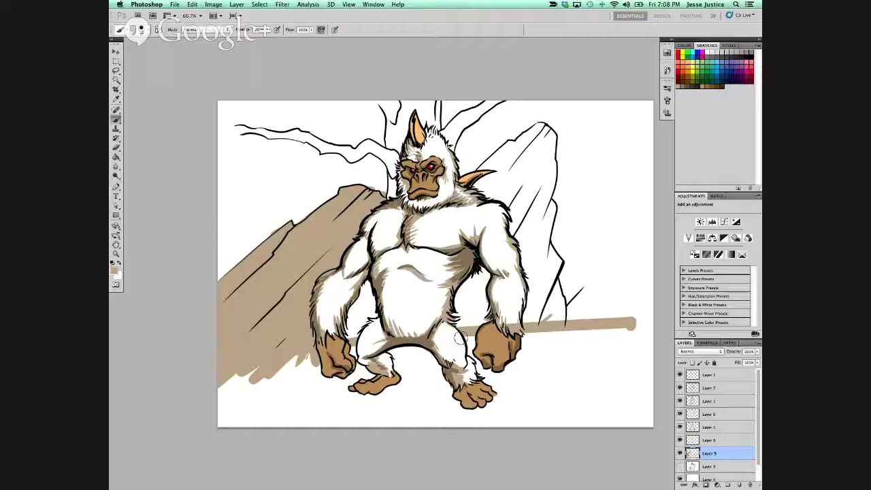
# - Paint the tan stick to the right edge and tan strokes along the rock edge and the yeti's neck
pyautogui.moveTo(622, 324); pyautogui.dragTo(650, 326)
pyautogui.moveTo(558, 330)
pyautogui.mouseDown()
pyautogui.moveTo(556, 266)
pyautogui.moveTo(543, 238)
pyautogui.moveTo(543, 245)
pyautogui.moveTo(551, 133)
pyautogui.moveTo(542, 124)
pyautogui.moveTo(499, 165)
pyautogui.moveTo(529, 134)
pyautogui.moveTo(493, 162)
pyautogui.moveTo(507, 141)
pyautogui.mouseUp()
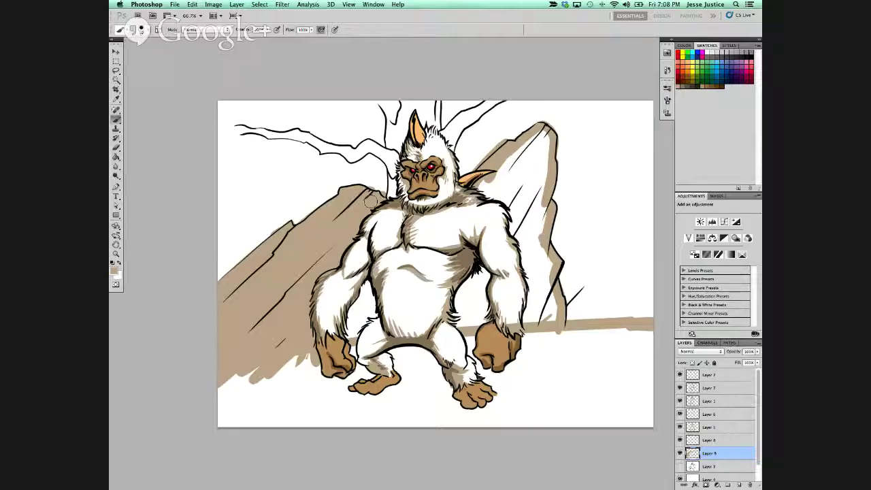
pyautogui.moveTo(395, 212); pyautogui.dragTo(460, 198)
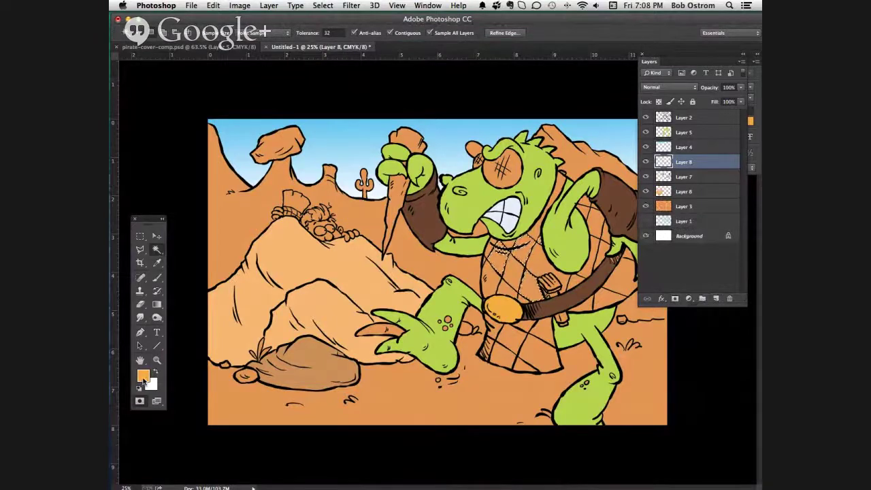
pyautogui.click(144, 378)
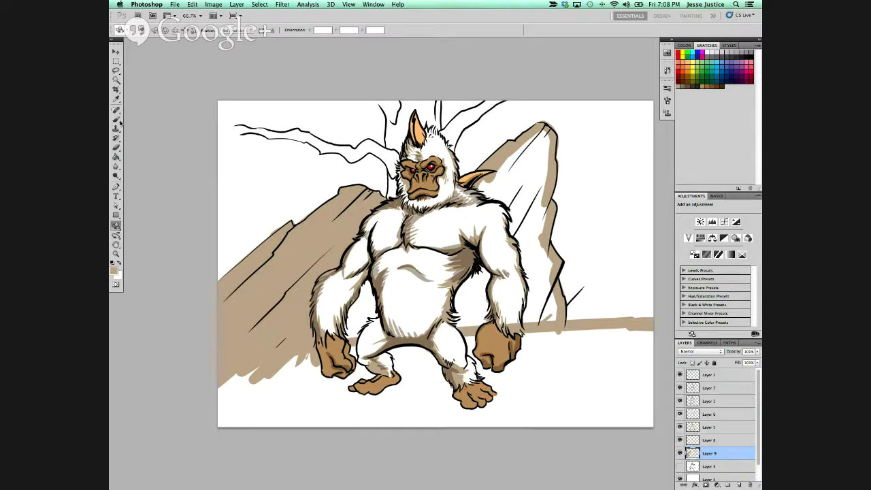
pyautogui.click(116, 120)
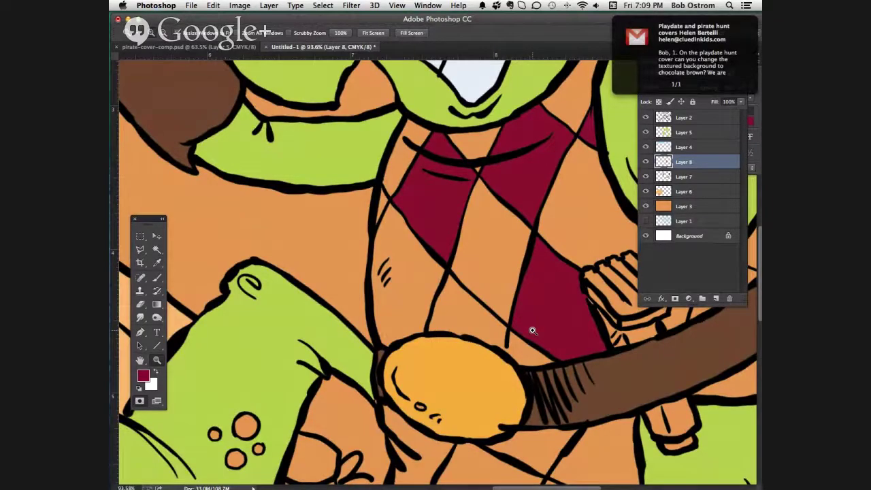
# - Fill an orange vest diamond and the small sliver beside it with crimson
pyautogui.press('i')
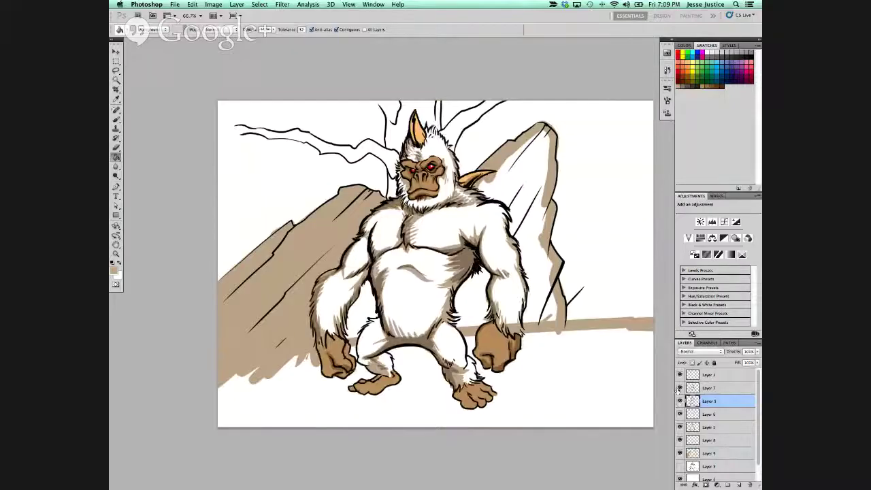
pyautogui.press('w')
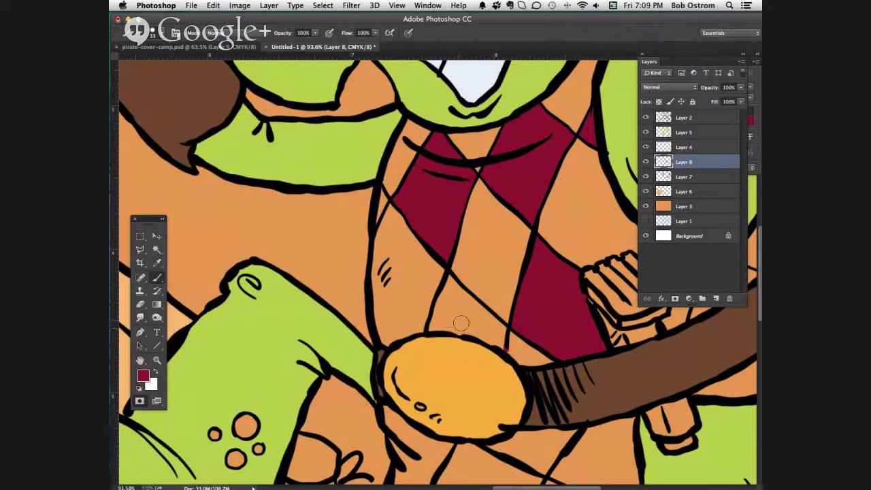
pyautogui.press('w')
pyautogui.click(466, 321)
pyautogui.hotkey('alt', 'BackSpace')
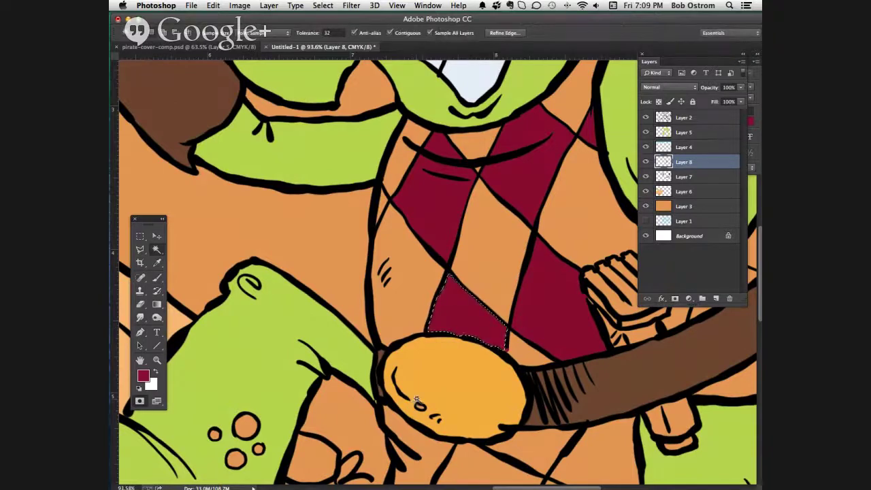
pyautogui.press('super+d')
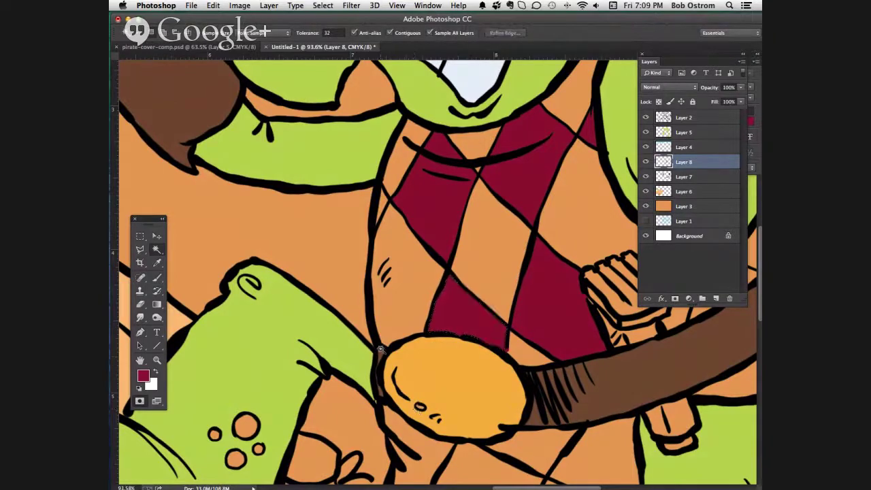
pyautogui.click(382, 204)
pyautogui.hotkey('alt', 'BackSpace')
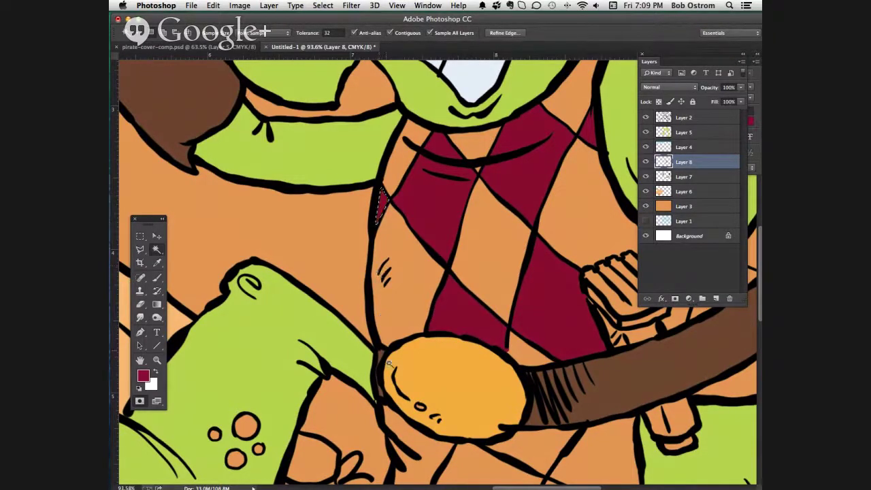
pyautogui.press('super+d')
# - Fill the two orange diamonds below the belt with crimson, then zoom out to the whole illustration
pyautogui.scroll(-5, 401, 374)
pyautogui.hscroll(3, 401, 374)
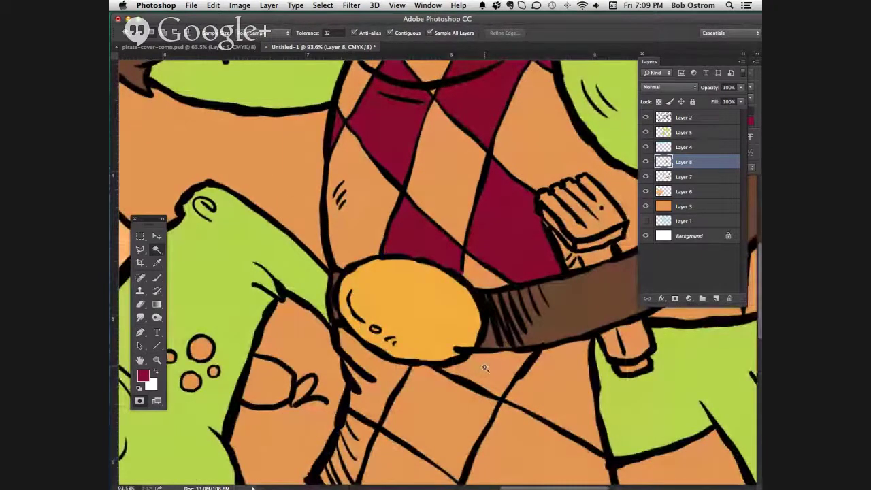
pyautogui.click(552, 392)
pyautogui.keyDown('shift'); pyautogui.click(439, 422); pyautogui.keyUp('shift')
pyautogui.hotkey('alt', 'BackSpace')
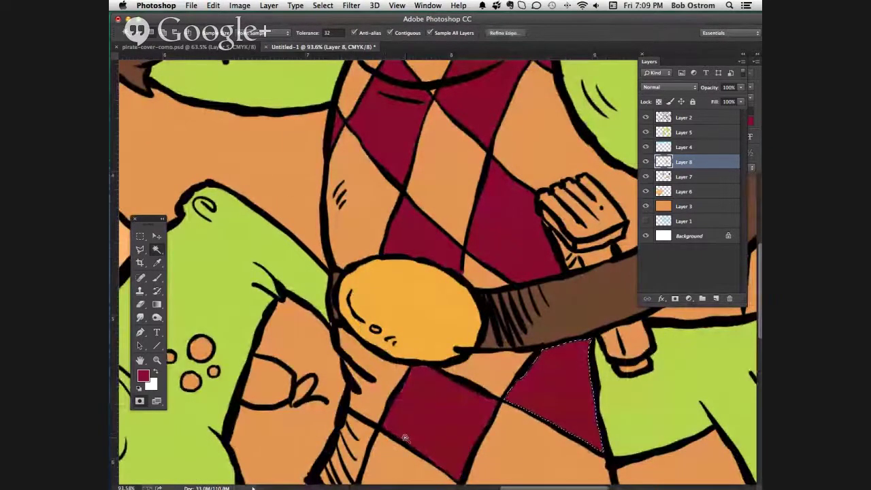
pyautogui.press('super+0')
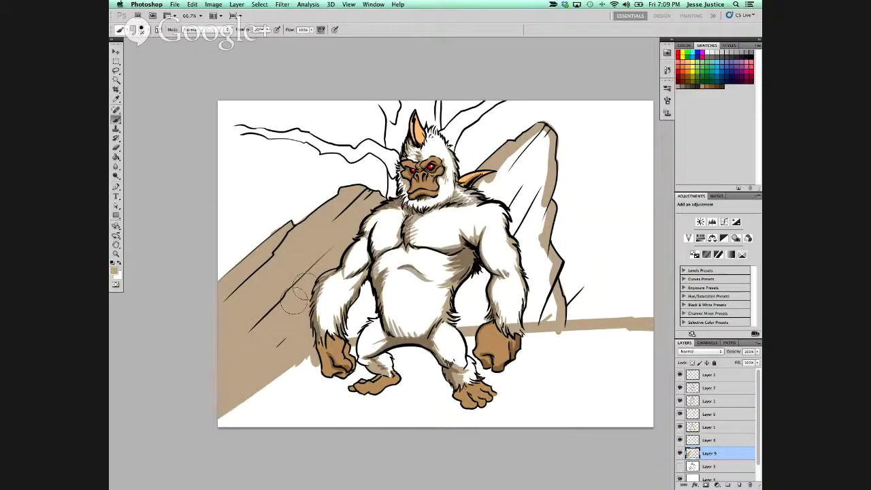
# - Paint tan ground over the lower-left white area and around the yeti's feet
pyautogui.moveTo(319, 394)
pyautogui.mouseDown()
pyautogui.moveTo(217, 421)
pyautogui.moveTo(261, 406)
pyautogui.moveTo(239, 434)
pyautogui.moveTo(277, 438)
pyautogui.moveTo(339, 420)
pyautogui.moveTo(319, 421)
pyautogui.moveTo(529, 430)
pyautogui.moveTo(308, 420)
pyautogui.moveTo(431, 414)
pyautogui.moveTo(324, 425)
pyautogui.moveTo(394, 406)
pyautogui.moveTo(375, 404)
pyautogui.moveTo(408, 385)
pyautogui.moveTo(412, 376)
pyautogui.moveTo(393, 355)
pyautogui.moveTo(418, 356)
pyautogui.moveTo(424, 364)
pyautogui.moveTo(414, 365)
pyautogui.moveTo(423, 358)
pyautogui.moveTo(432, 381)
pyautogui.mouseUp()
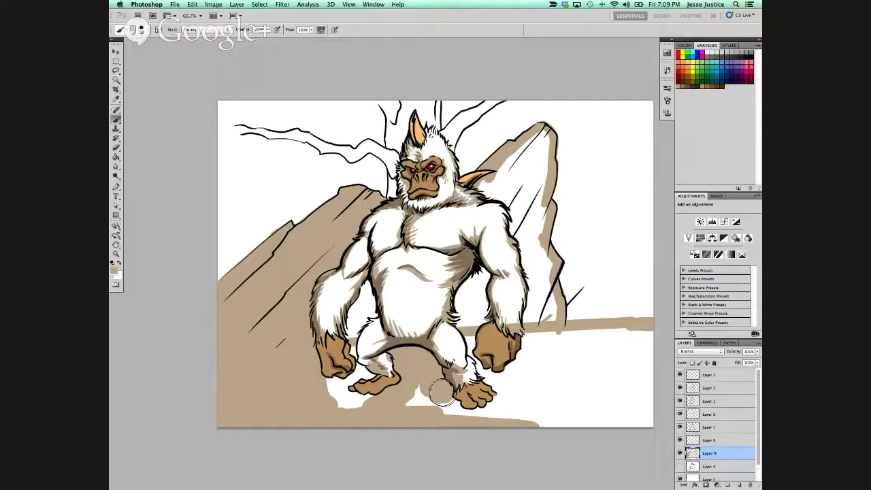
pyautogui.moveTo(426, 395)
pyautogui.mouseDown()
pyautogui.moveTo(471, 420)
pyautogui.moveTo(578, 404)
pyautogui.moveTo(526, 421)
pyautogui.moveTo(646, 417)
pyautogui.moveTo(565, 425)
pyautogui.moveTo(571, 399)
pyautogui.moveTo(647, 377)
pyautogui.moveTo(595, 359)
pyautogui.moveTo(622, 339)
pyautogui.moveTo(622, 361)
pyautogui.moveTo(657, 361)
pyautogui.moveTo(584, 336)
pyautogui.moveTo(604, 333)
pyautogui.moveTo(537, 333)
pyautogui.mouseUp()
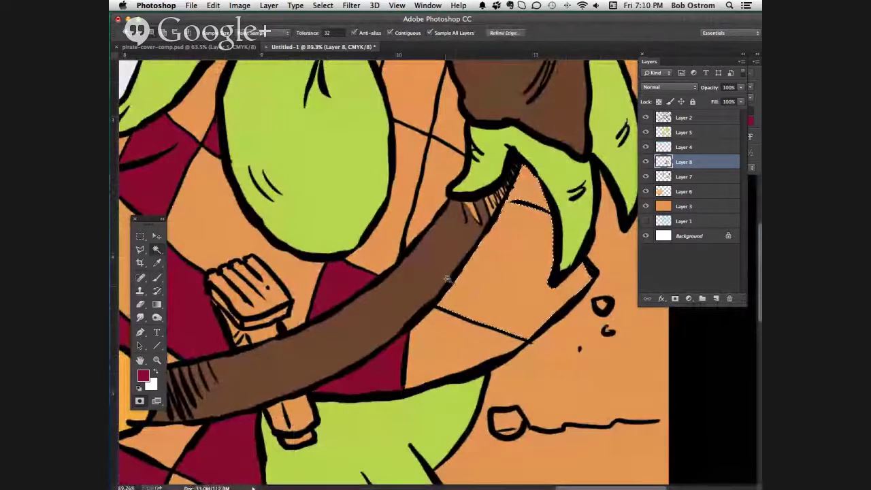
# - Fill the orange patch beside the turtle's raised arm with crimson, then cancel Save As without saving
pyautogui.press('super+d')
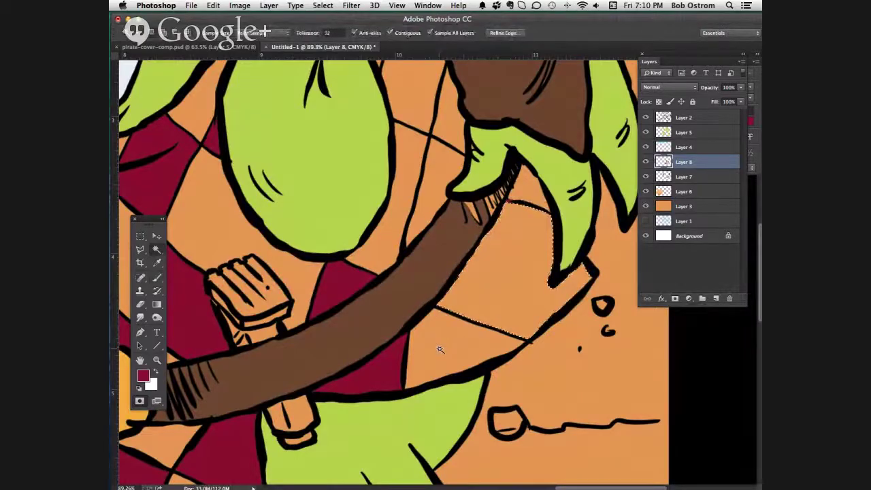
pyautogui.click(440, 349)
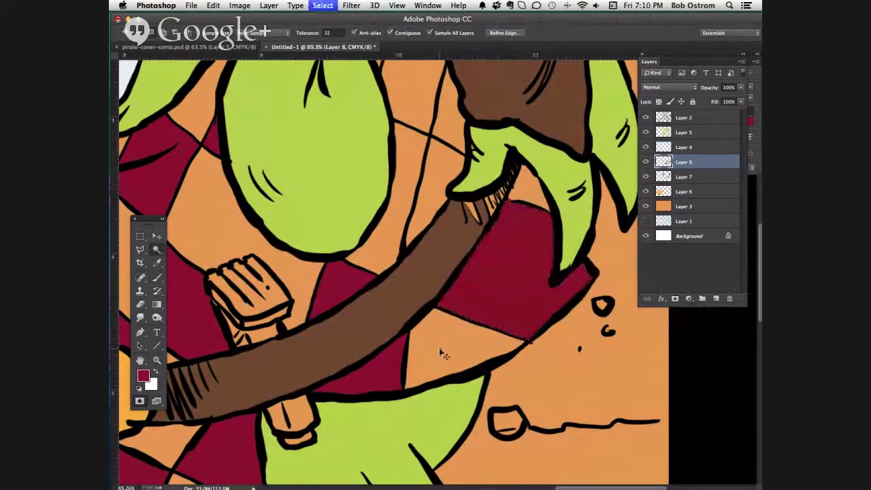
pyautogui.click(427, 228)
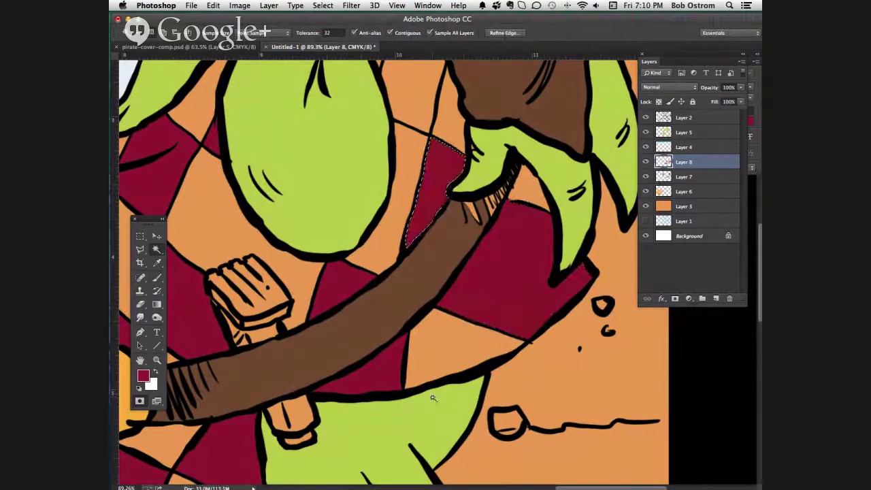
pyautogui.hotkey('ctrl', 'd')
pyautogui.scroll(5, 431, 216)
pyautogui.hscroll(-2, 431, 216)
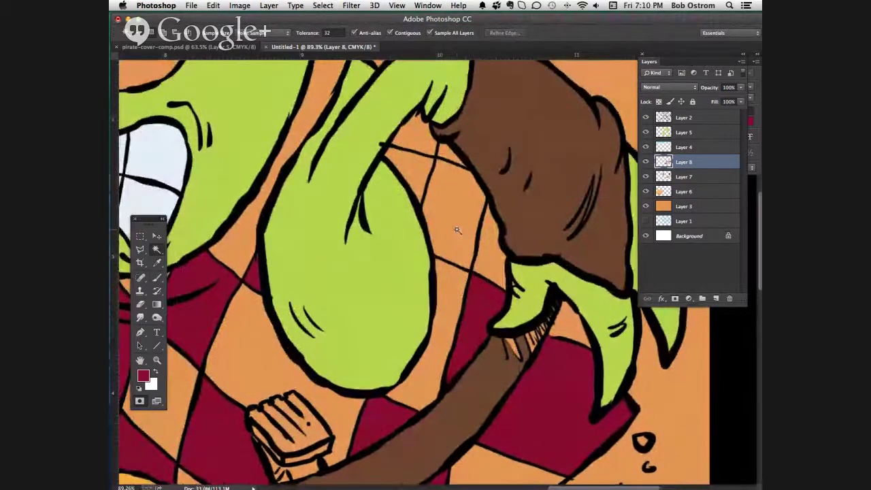
pyautogui.click(457, 230)
pyautogui.hotkey('alt', 'BackSpace')
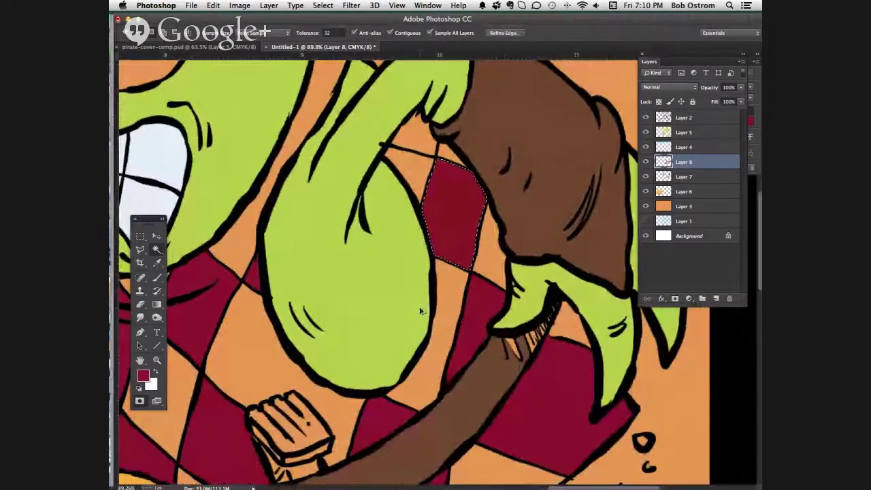
pyautogui.press('super+shift+s')
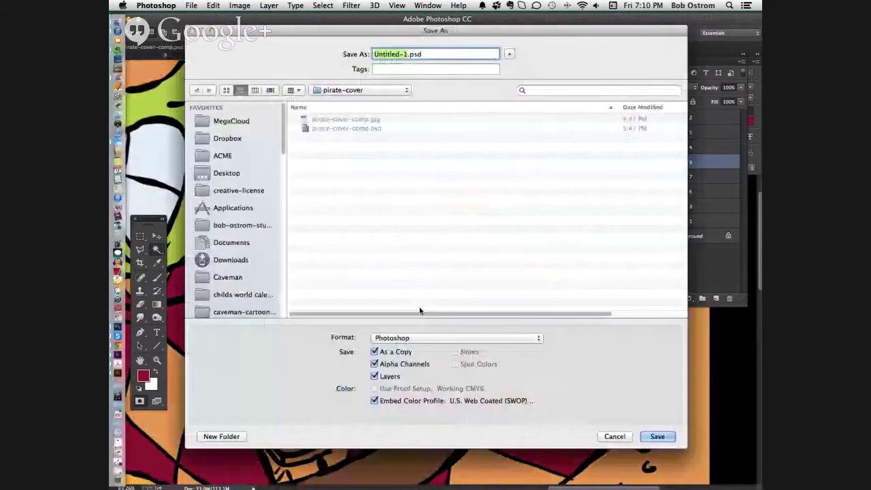
pyautogui.click(610, 436)
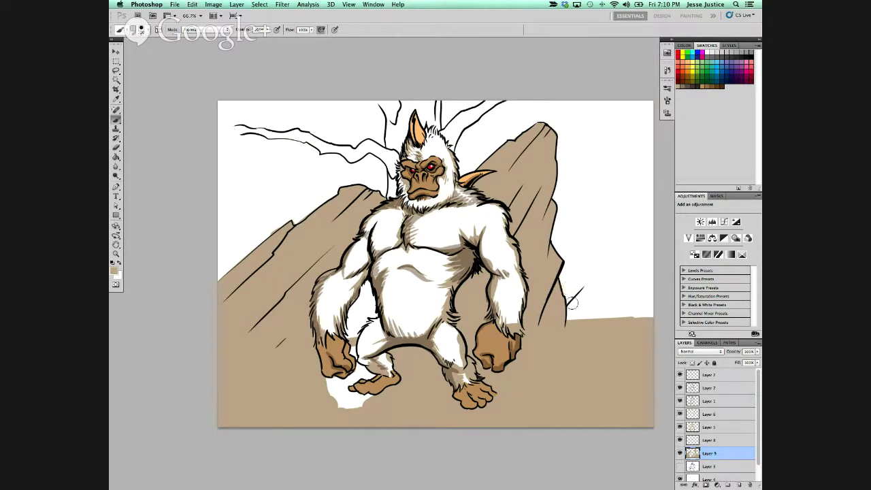
# - Enlarge the brush and shade the fur on the yeti's left arm with grey
pyautogui.press(']')
pyautogui.press(']')
pyautogui.press(']')
pyautogui.moveTo(364, 286)
pyautogui.mouseDown()
pyautogui.moveTo(354, 367)
pyautogui.moveTo(359, 359)
pyautogui.moveTo(370, 373)
pyautogui.moveTo(367, 364)
pyautogui.moveTo(340, 389)
pyautogui.moveTo(325, 382)
pyautogui.moveTo(337, 399)
pyautogui.moveTo(369, 405)
pyautogui.moveTo(338, 399)
pyautogui.moveTo(363, 403)
pyautogui.moveTo(361, 391)
pyautogui.moveTo(391, 364)
pyautogui.moveTo(436, 374)
pyautogui.moveTo(456, 336)
pyautogui.moveTo(471, 376)
pyautogui.moveTo(458, 377)
pyautogui.moveTo(446, 360)
pyautogui.mouseUp()
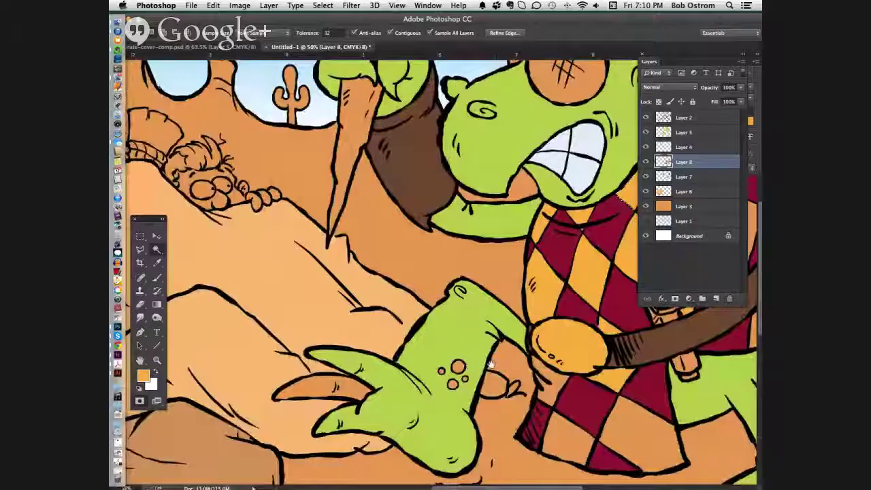
pyautogui.hscroll(5, 490, 364)
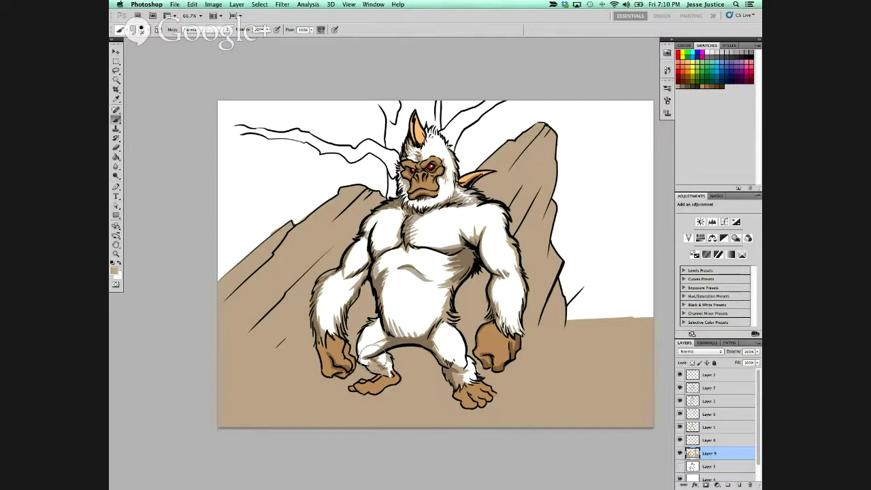
# - Brighten the yeti's left leg with white, then sample the vest's dark red and adjust its hue
pyautogui.moveTo(375, 347); pyautogui.dragTo(387, 369)
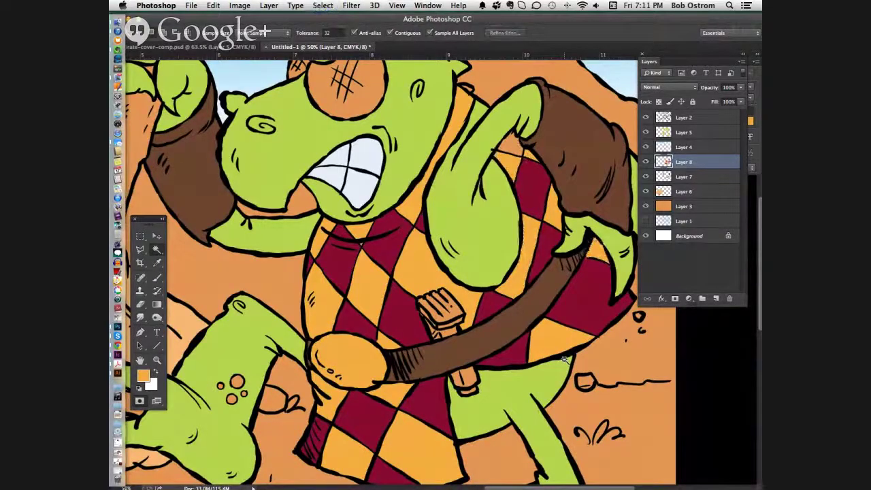
pyautogui.press('i')
pyautogui.click(578, 290)
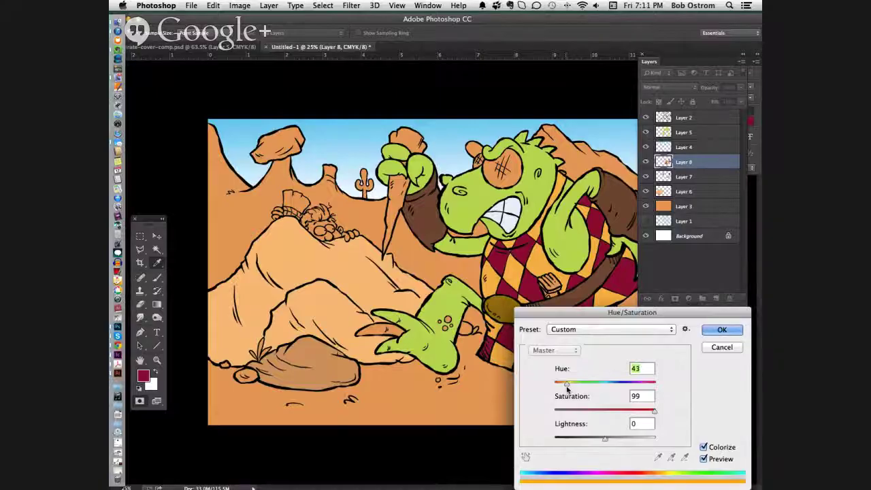
pyautogui.moveTo(572, 386); pyautogui.dragTo(569, 387)
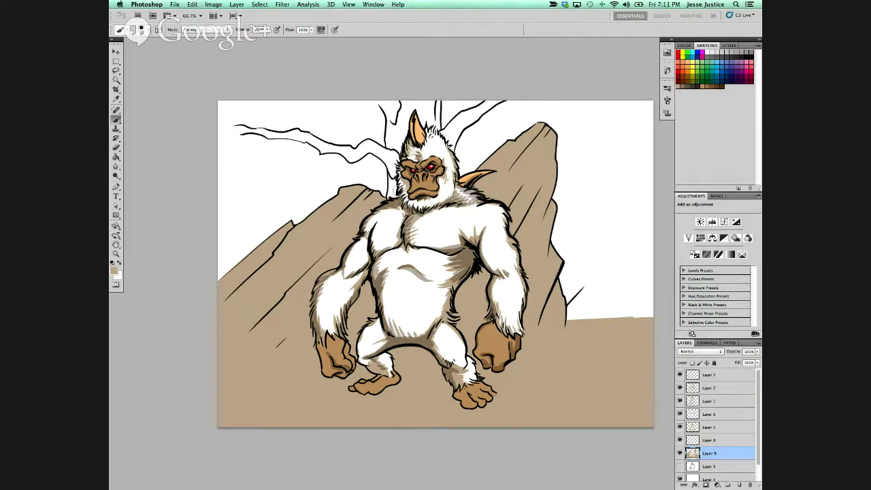
# - Choose a dark brown swatch and paint a shadow under the yeti's feet
pyautogui.click(684, 87)
pyautogui.click(688, 86)
pyautogui.moveTo(407, 390); pyautogui.dragTo(394, 387)
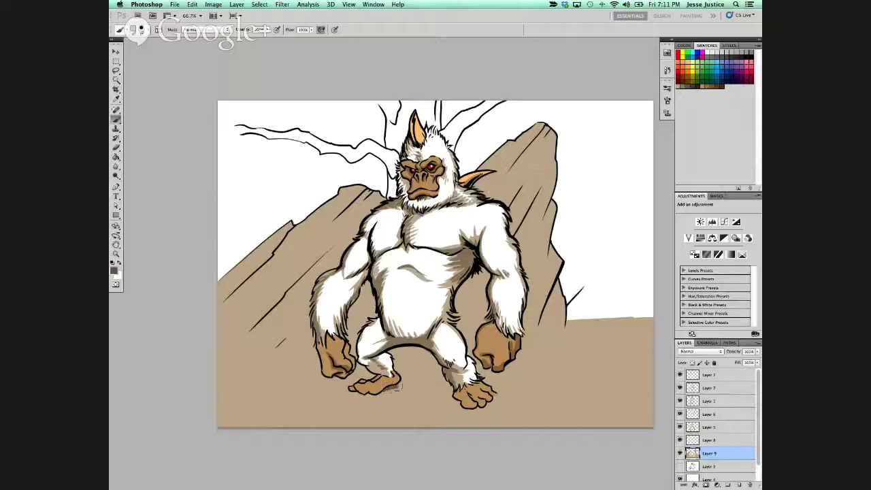
pyautogui.moveTo(393, 386)
pyautogui.mouseDown()
pyautogui.moveTo(448, 391)
pyautogui.moveTo(424, 391)
pyautogui.mouseUp()
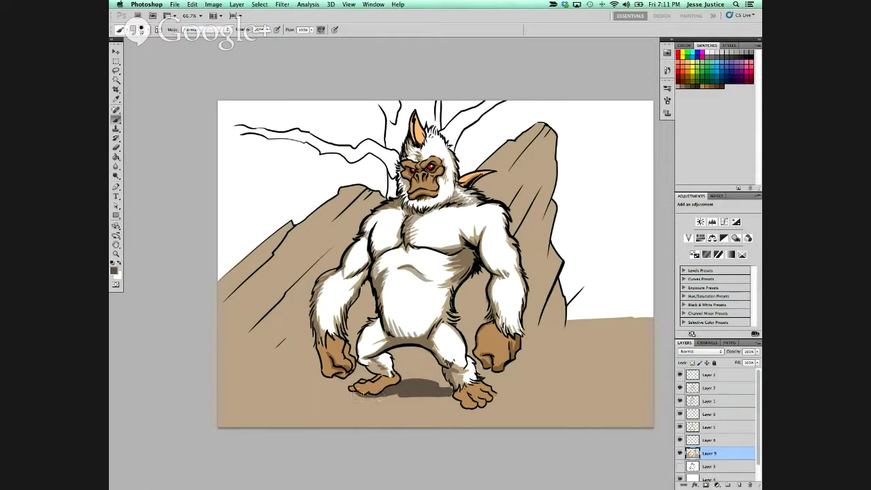
# - Widen and darken the brown shadow under the yeti's feet and beside its toes; fill the dragon's big eye white
pyautogui.moveTo(364, 395)
pyautogui.mouseDown()
pyautogui.moveTo(430, 402)
pyautogui.moveTo(342, 402)
pyautogui.moveTo(433, 410)
pyautogui.moveTo(315, 398)
pyautogui.moveTo(360, 396)
pyautogui.mouseUp()
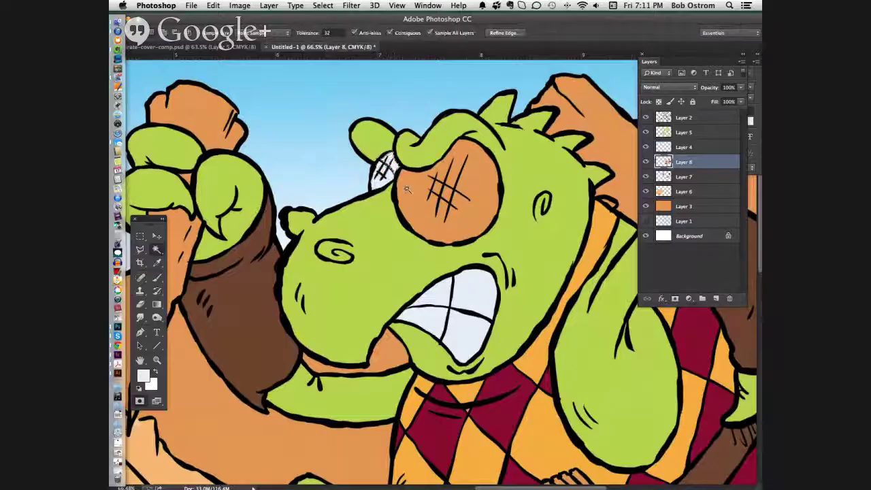
pyautogui.click(406, 189)
pyautogui.press('Delete')
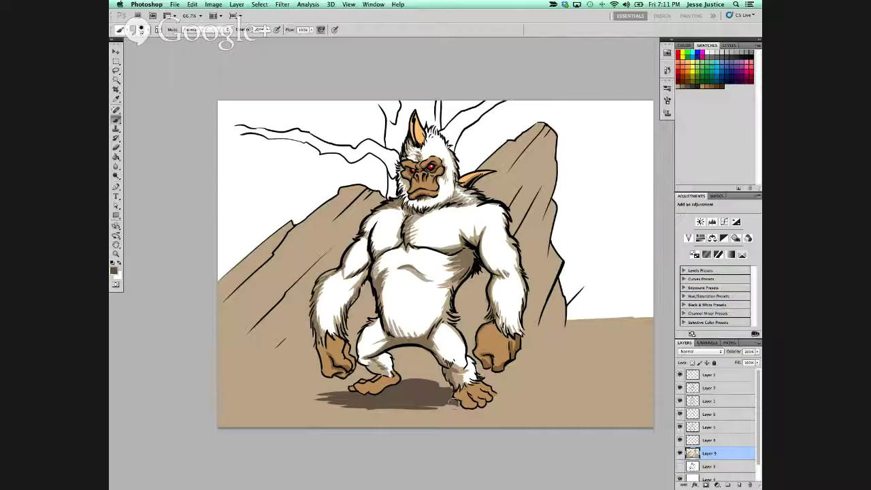
pyautogui.moveTo(455, 403)
pyautogui.mouseDown()
pyautogui.moveTo(404, 409)
pyautogui.moveTo(458, 406)
pyautogui.moveTo(344, 413)
pyautogui.mouseUp()
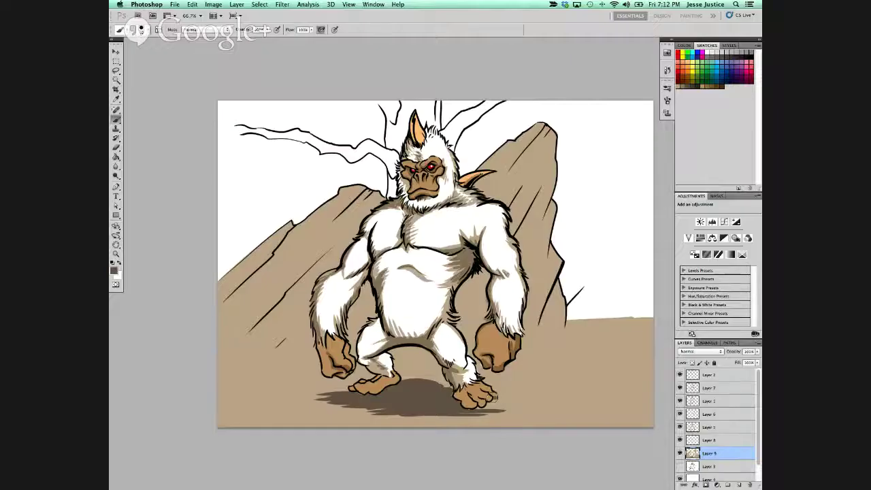
pyautogui.moveTo(495, 396)
pyautogui.mouseDown()
pyautogui.moveTo(512, 400)
pyautogui.moveTo(486, 407)
pyautogui.moveTo(513, 403)
pyautogui.mouseUp()
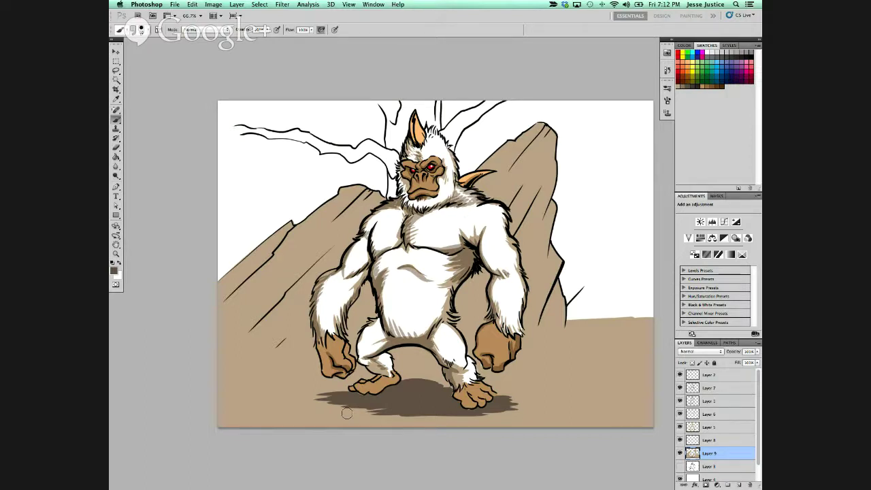
pyautogui.press('Escape')
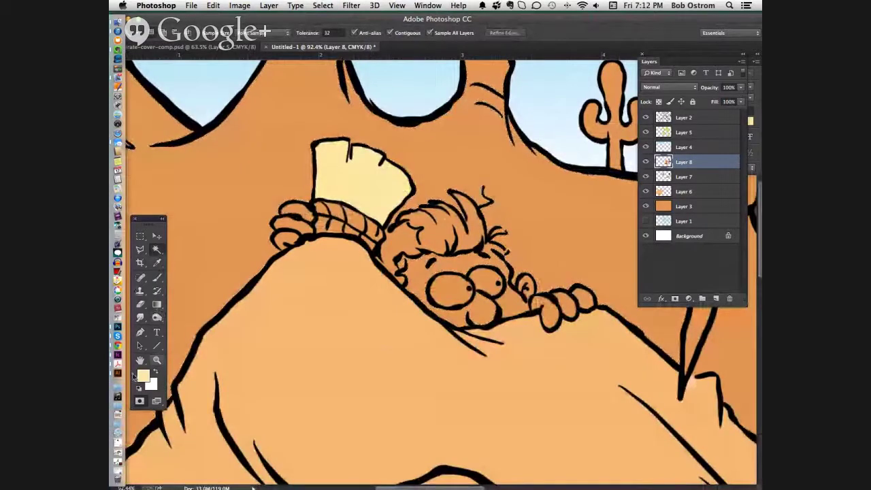
# - Set the foreground to peach fbd7b1 and brush it over the boy's face, nose and hand
pyautogui.click(144, 375)
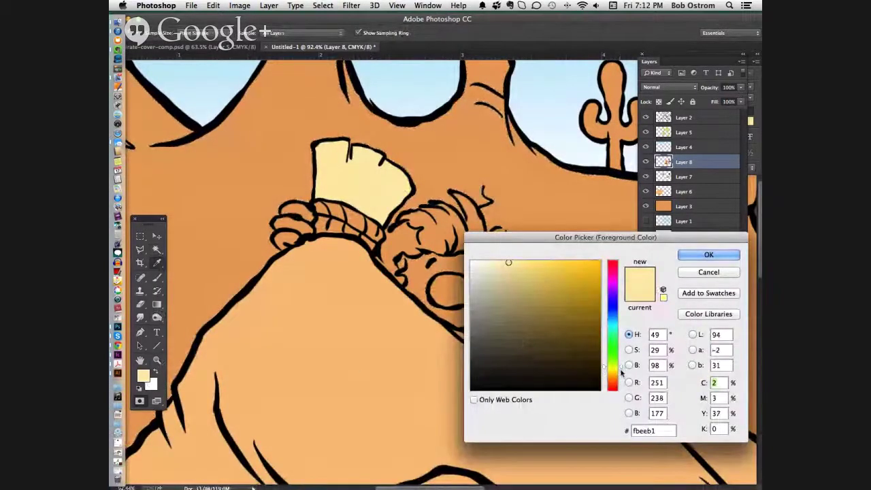
pyautogui.moveTo(620, 374); pyautogui.dragTo(620, 383)
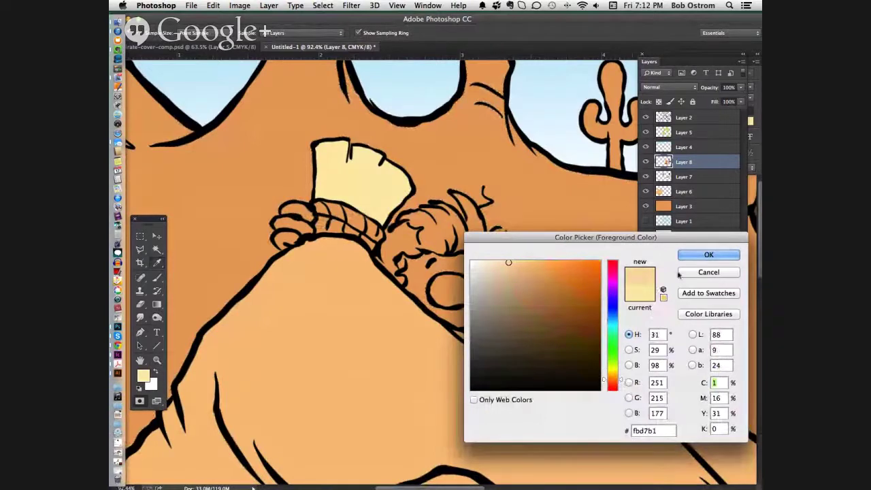
pyautogui.click(696, 256)
pyautogui.press('b')
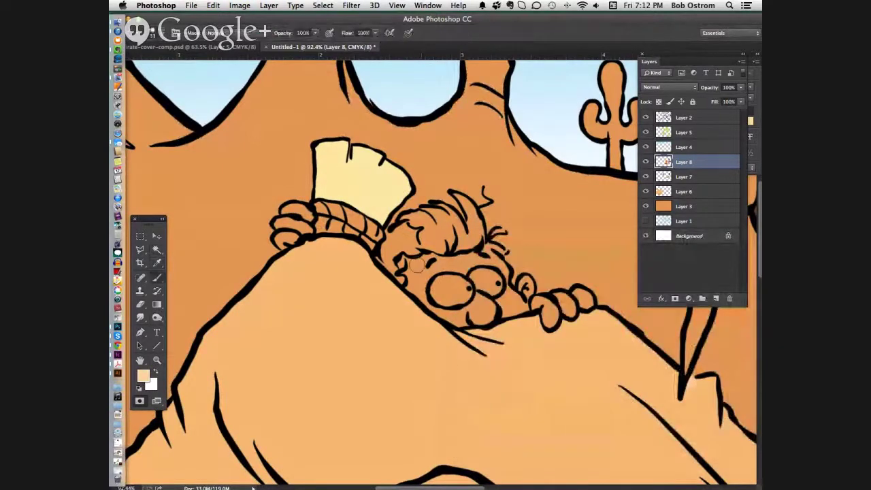
pyautogui.moveTo(398, 261)
pyautogui.mouseDown()
pyautogui.moveTo(412, 292)
pyautogui.moveTo(427, 274)
pyautogui.moveTo(455, 270)
pyautogui.moveTo(415, 270)
pyautogui.moveTo(436, 256)
pyautogui.mouseUp()
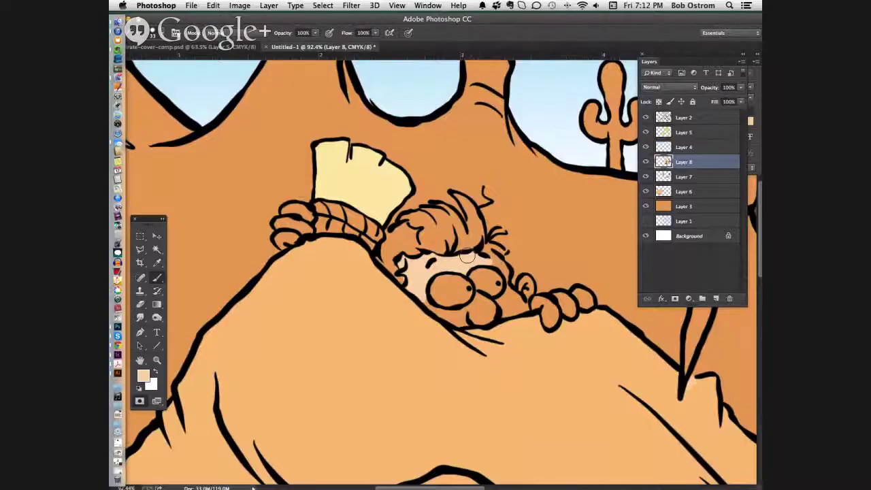
pyautogui.moveTo(467, 256)
pyautogui.mouseDown()
pyautogui.moveTo(505, 267)
pyautogui.moveTo(503, 299)
pyautogui.moveTo(450, 311)
pyautogui.moveTo(429, 305)
pyautogui.moveTo(464, 322)
pyautogui.moveTo(489, 308)
pyautogui.moveTo(470, 318)
pyautogui.mouseUp()
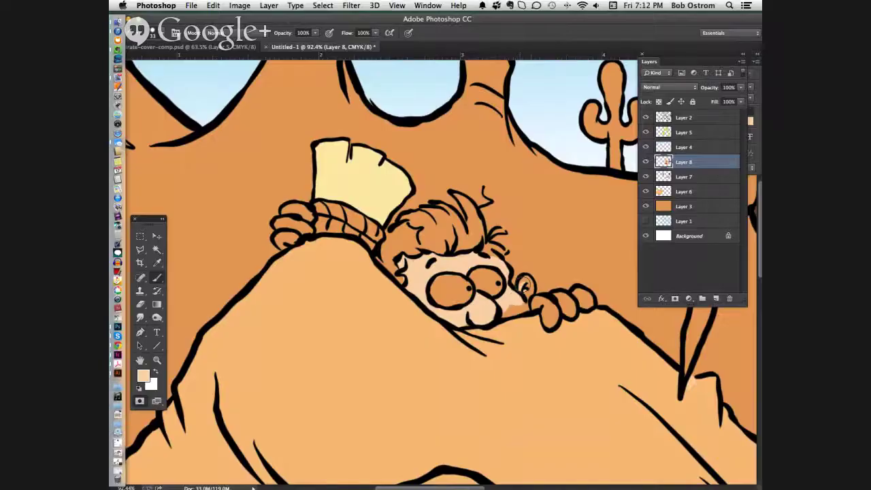
pyautogui.moveTo(524, 282)
pyautogui.mouseDown()
pyautogui.moveTo(523, 308)
pyautogui.moveTo(465, 328)
pyautogui.mouseUp()
# - Quick-select the right hand's fingertips and fill them peach, then select the left hand's lower finger
pyautogui.press('w')
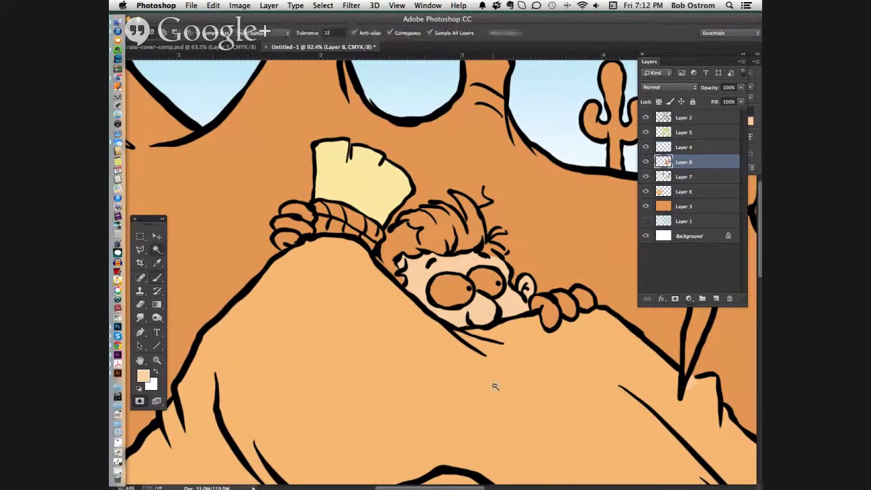
pyautogui.moveTo(551, 311)
pyautogui.mouseDown()
pyautogui.moveTo(554, 325)
pyautogui.moveTo(567, 310)
pyautogui.mouseUp()
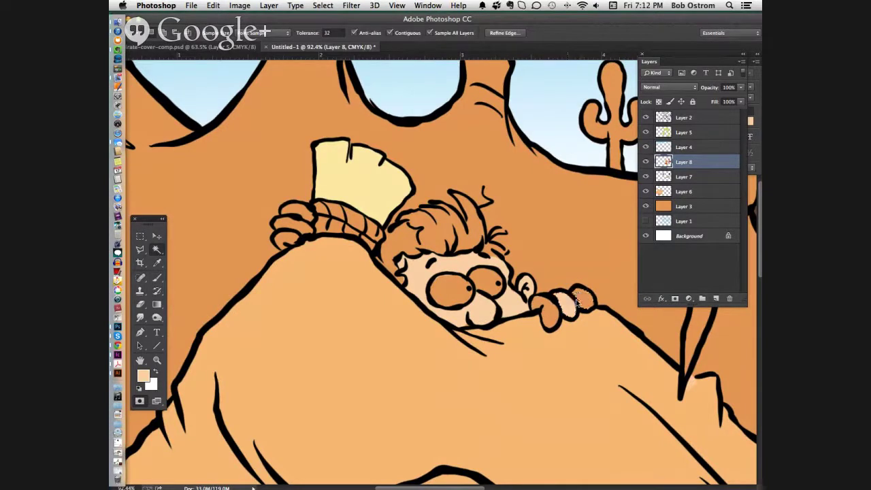
pyautogui.hotkey('alt', 'BackSpace')
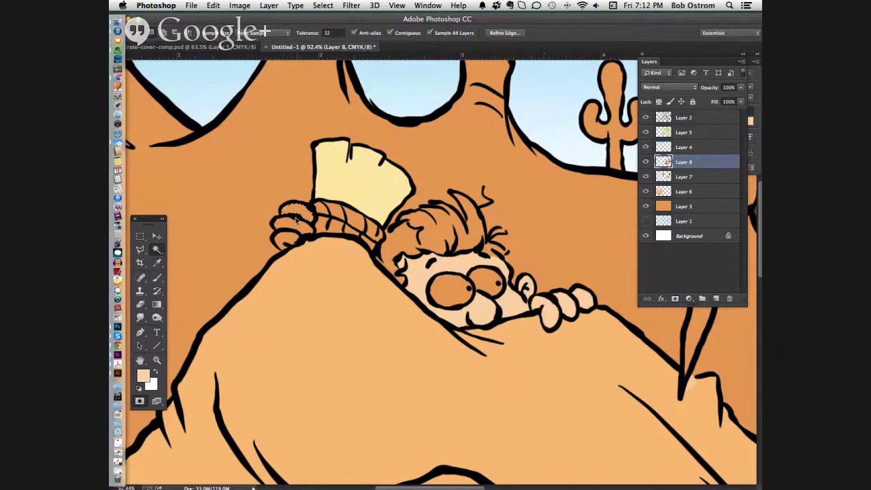
pyautogui.click(286, 240)
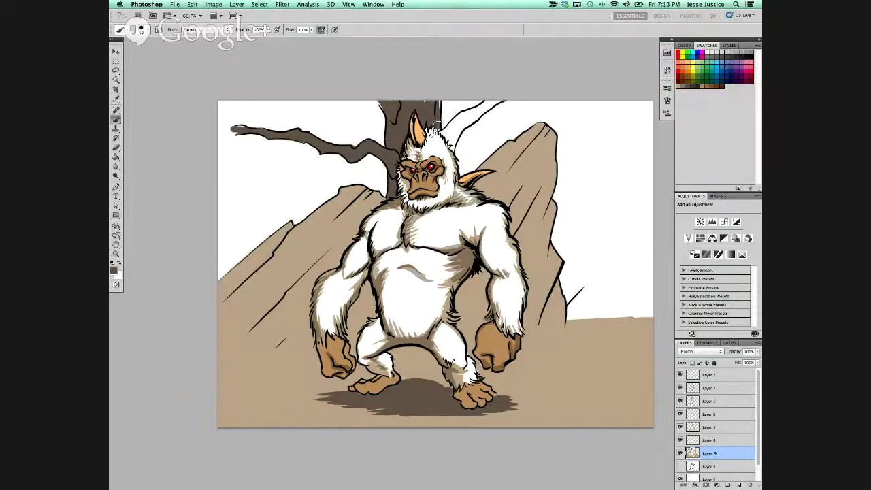
# - Paint dark grey over the branches beside and up-right of the yeti's head, and lower the hair saturation slightly
pyautogui.moveTo(440, 134); pyautogui.dragTo(502, 97)
pyautogui.moveTo(464, 124); pyautogui.dragTo(451, 138)
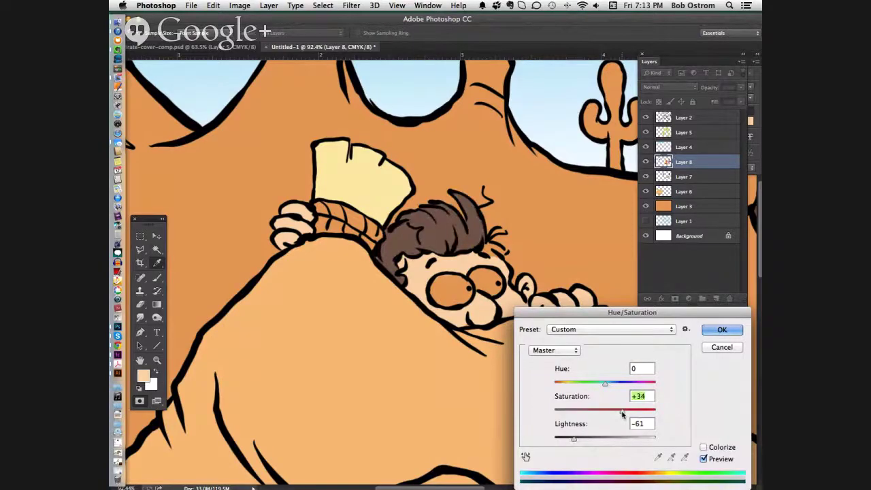
pyautogui.moveTo(621, 411); pyautogui.dragTo(618, 413)
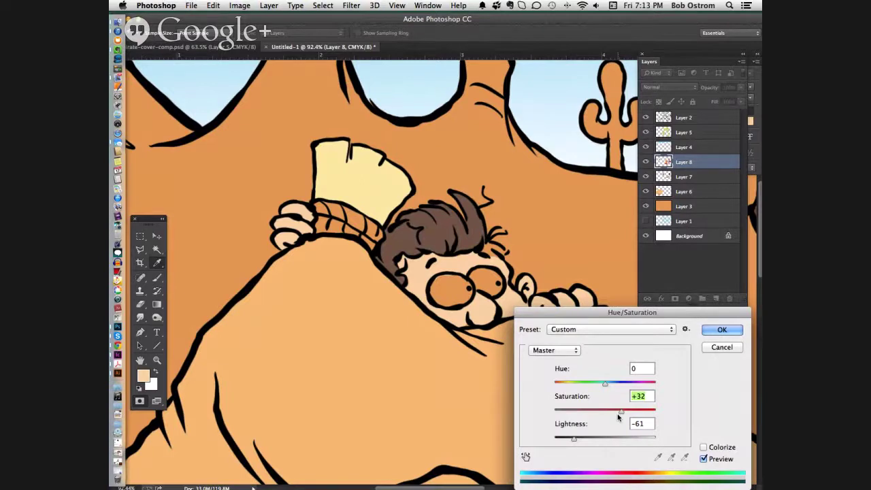
# - Make the boy's hair rich dark brown with Hue +5, Saturation +76, Lightness -72
pyautogui.moveTo(618, 418); pyautogui.dragTo(634, 412)
pyautogui.press('Up')
pyautogui.press('Up')
pyautogui.press('Up')
pyautogui.press('Up')
pyautogui.press('Up')
pyautogui.press('Up')
pyautogui.press('Up')
pyautogui.press('Up')
pyautogui.press('Up')
pyautogui.press('Up')
pyautogui.press('Up')
pyautogui.press('Up')
pyautogui.press('Up')
pyautogui.press('Up')
pyautogui.press('Up')
pyautogui.press('Up')
pyautogui.press('Up')
pyautogui.press('Up')
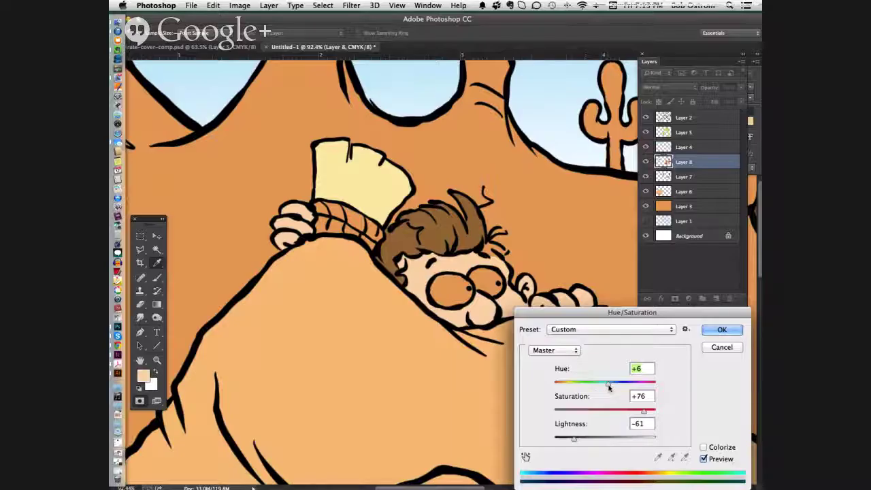
pyautogui.moveTo(605, 386); pyautogui.dragTo(610, 386)
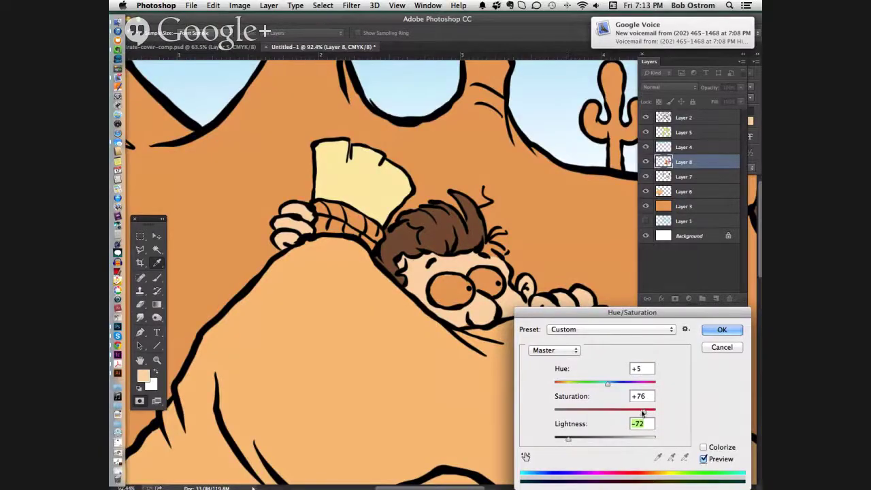
pyautogui.moveTo(644, 413); pyautogui.dragTo(647, 414)
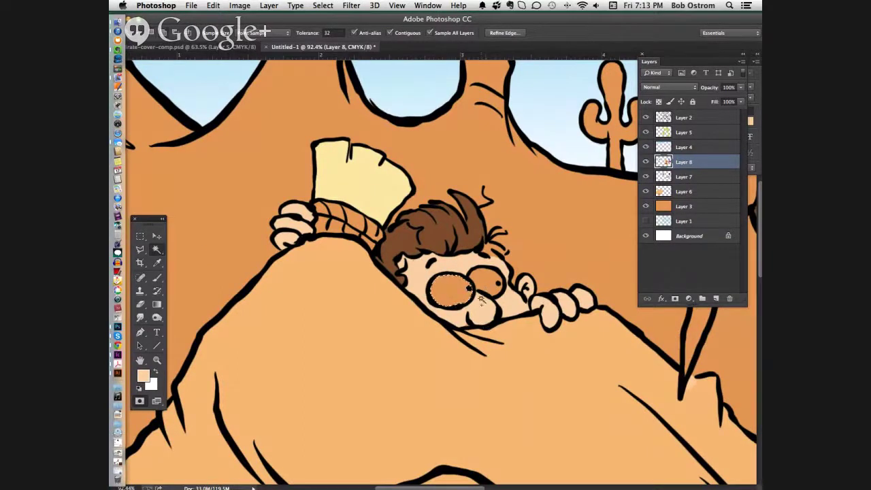
# - Fill both of the boy's eyes white and hide the panels to view the canvas
pyautogui.keyDown('shift'); pyautogui.click(485, 289); pyautogui.keyUp('shift')
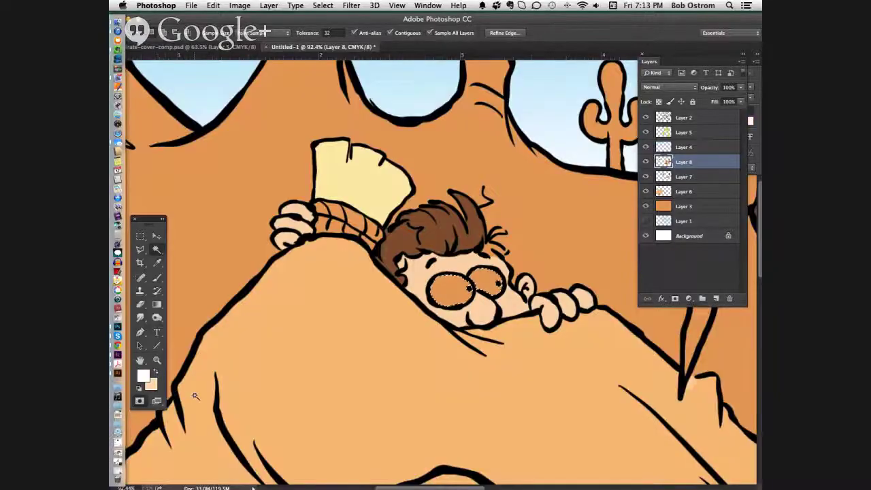
pyautogui.hotkey('alt', 'BackSpace')
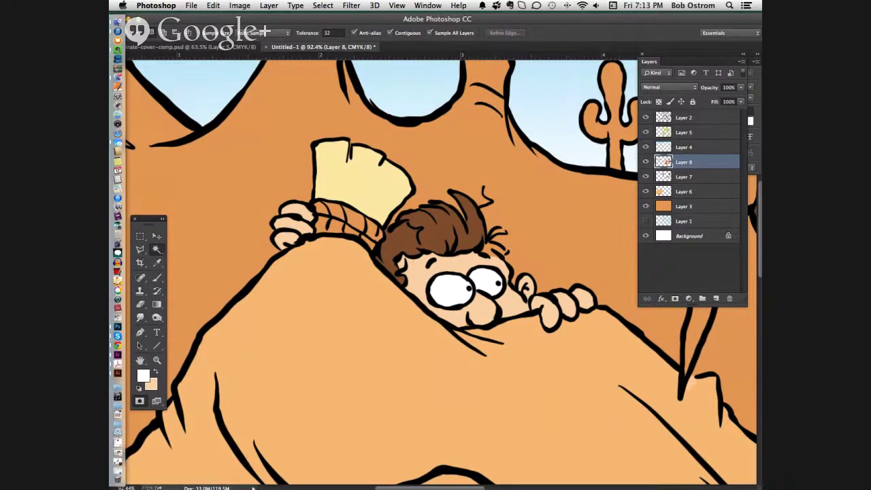
pyautogui.press('Tab')
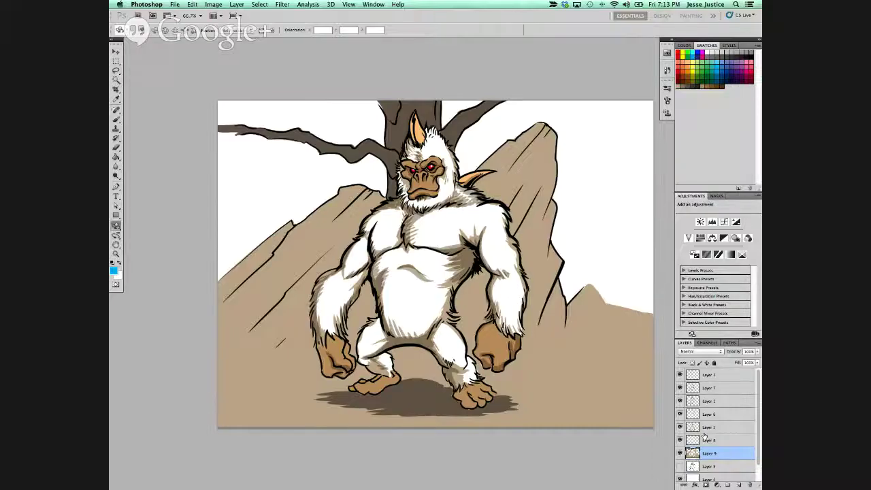
# - Paint-bucket the white sky below, above and right of the branches with blue
pyautogui.press('g')
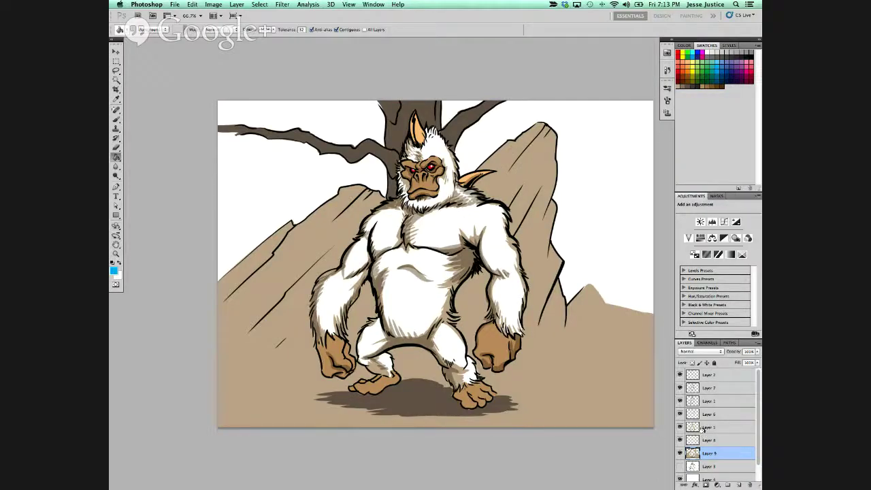
pyautogui.click(297, 179)
pyautogui.click(338, 118)
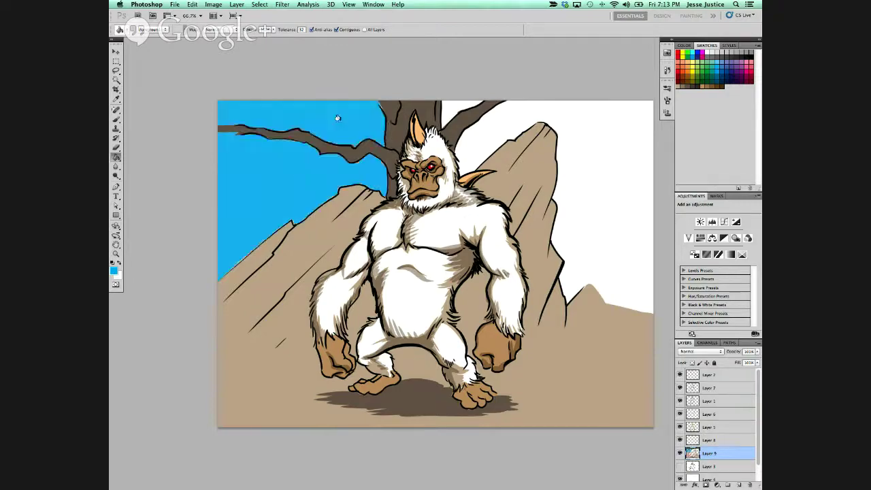
pyautogui.click(598, 147)
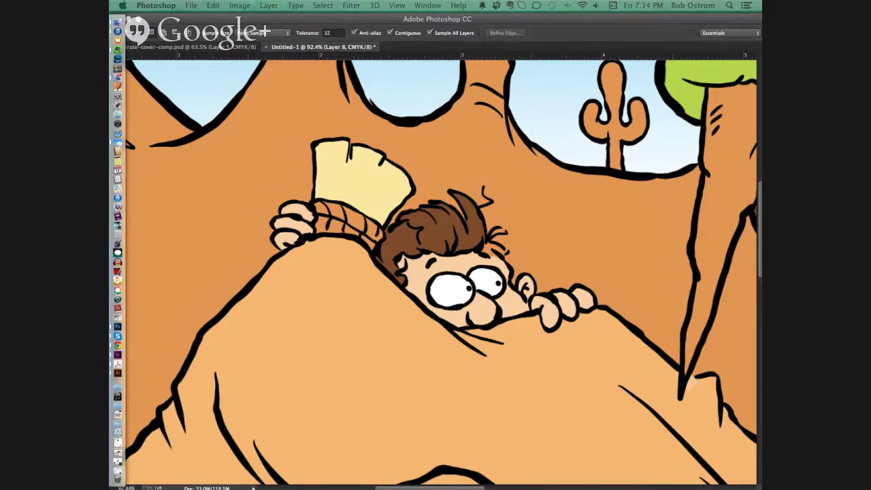
# - Paint brown hair down over the boy's forehead using a colour sampled from the artwork
pyautogui.press('Tab')
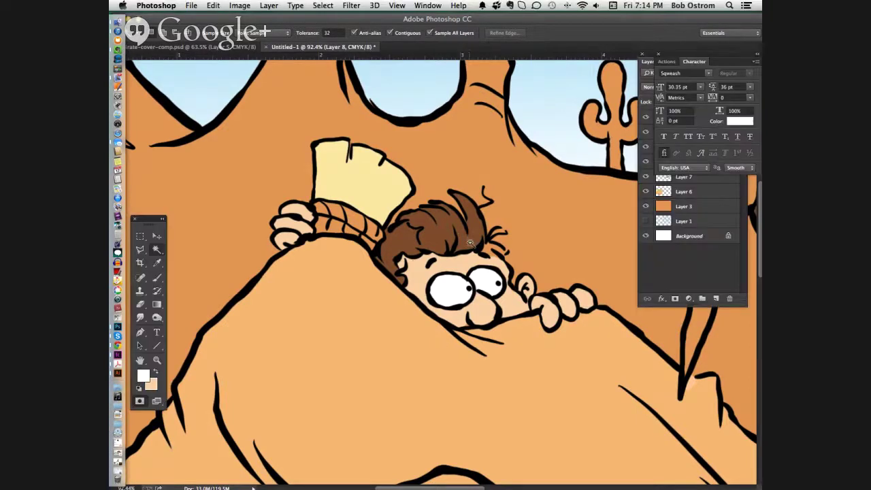
pyautogui.press('i')
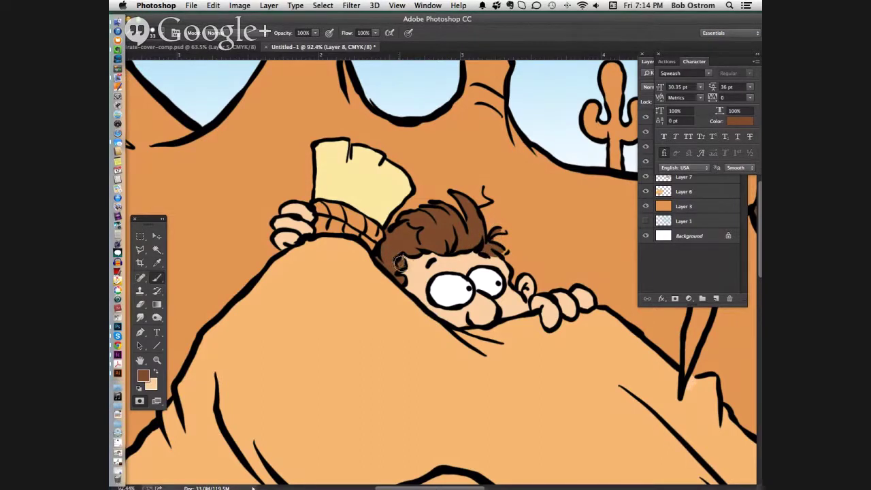
pyautogui.moveTo(396, 264)
pyautogui.mouseDown()
pyautogui.moveTo(403, 252)
pyautogui.moveTo(413, 260)
pyautogui.mouseUp()
pyautogui.press('super+minus')
pyautogui.press('super+minus')
pyautogui.press('super+minus')
pyautogui.press('super+minus')
pyautogui.press('super+minus')
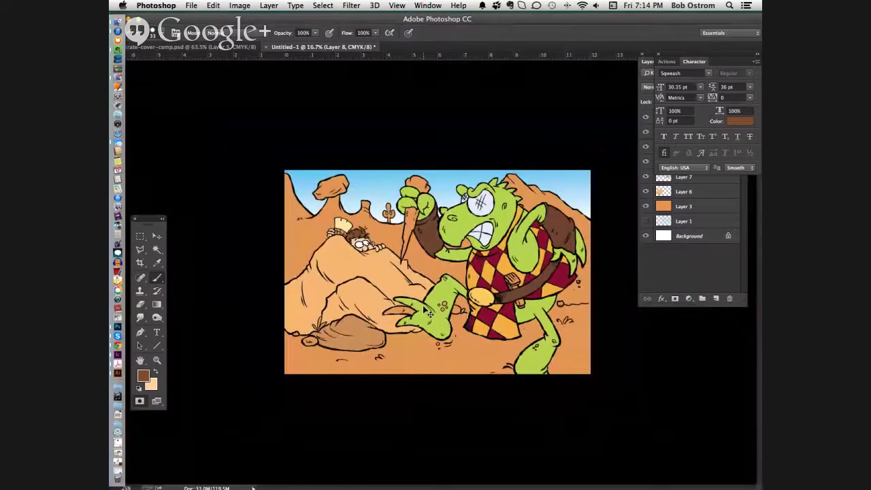
# - Select the lizard's hand by colour with the Magic Wand, then deselect it
pyautogui.press('w')
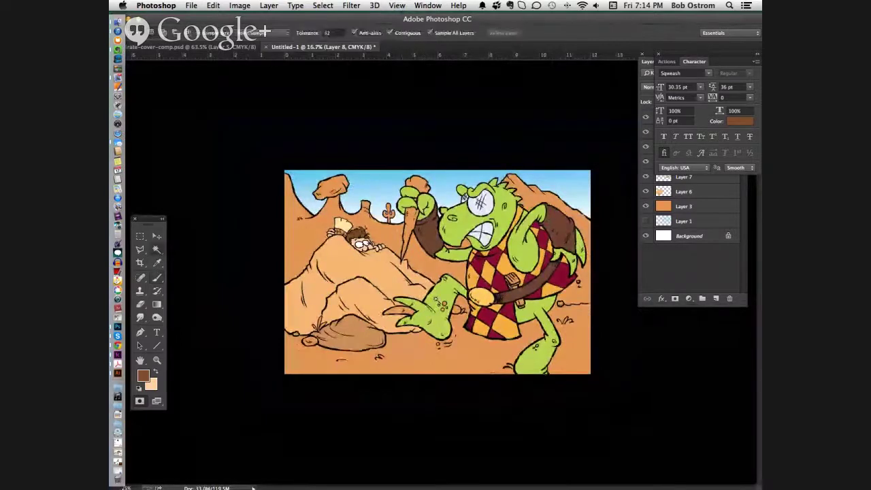
pyautogui.click(441, 286)
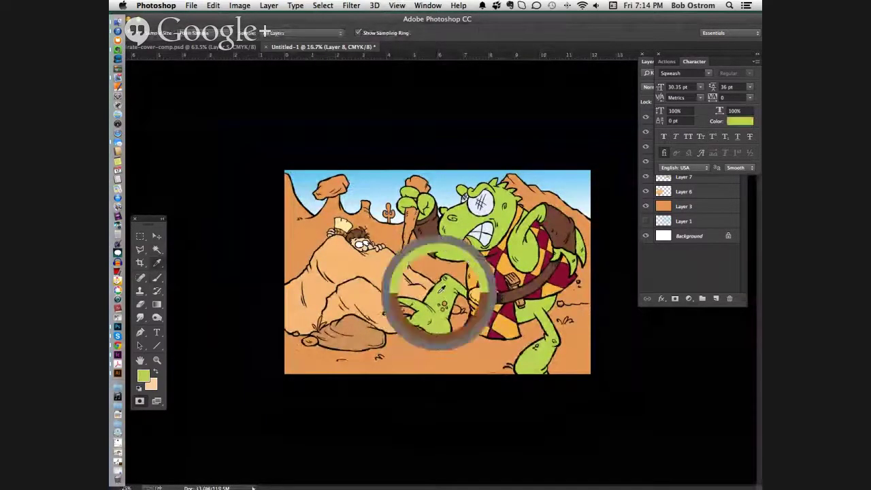
pyautogui.press('g')
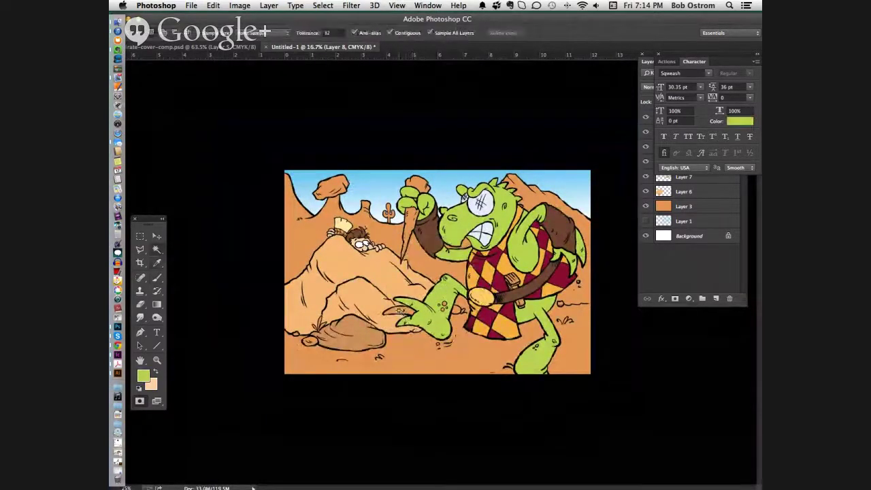
pyautogui.click(401, 311)
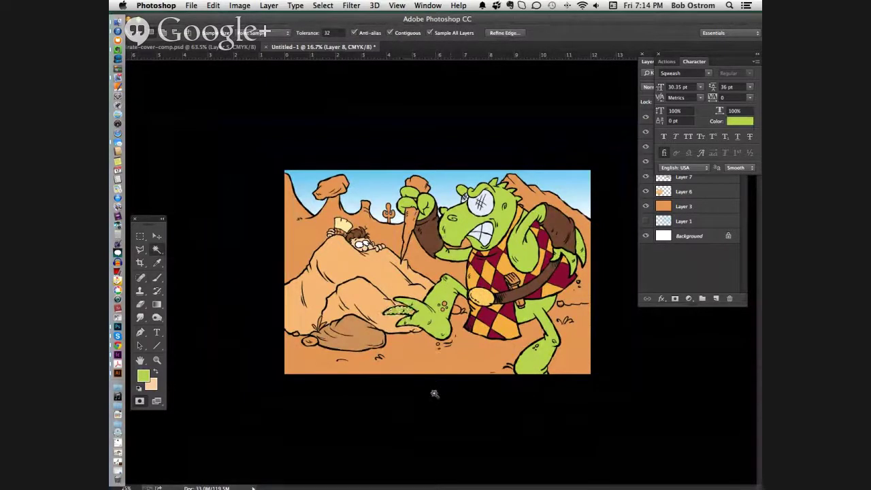
pyautogui.press('super+d')
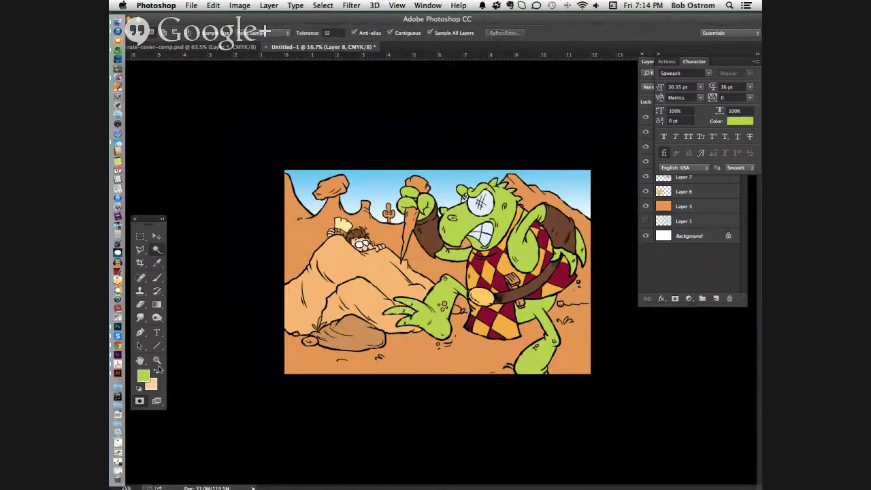
# - Hide the toolbox and panels, then zoom into the artwork with the Zoom tool
pyautogui.click(157, 360)
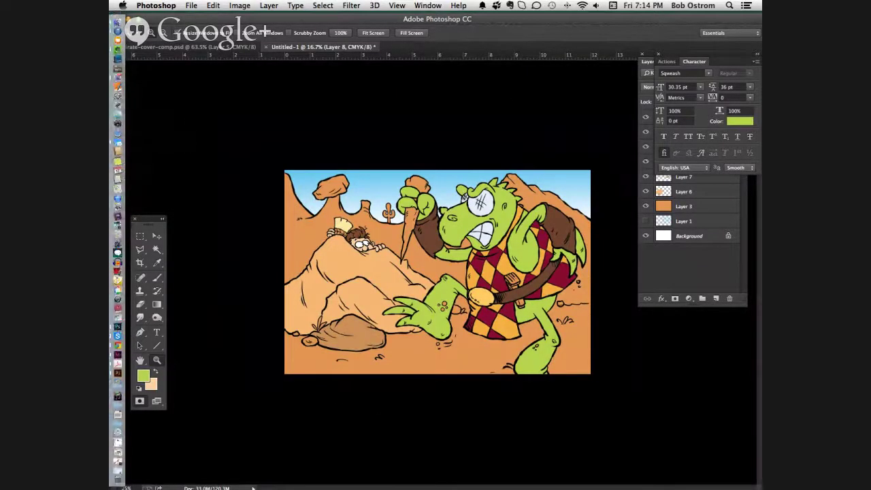
pyautogui.press('Tab')
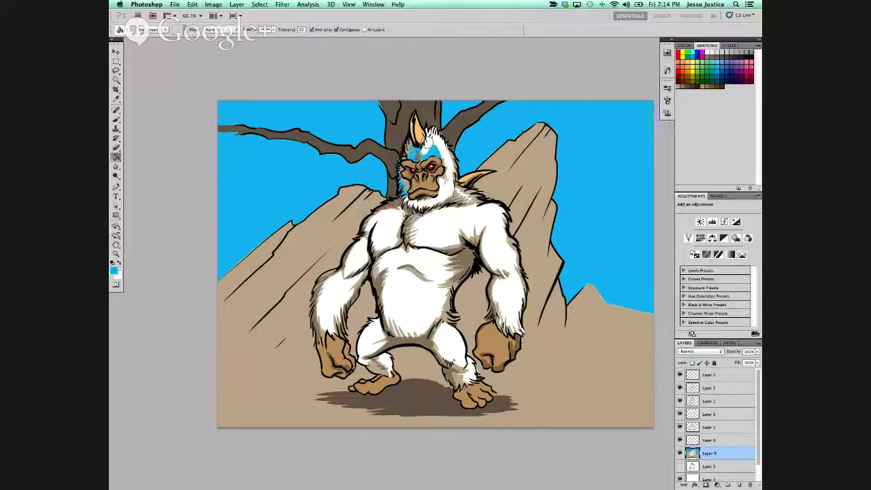
pyautogui.moveTo(429, 145)
pyautogui.mouseDown()
pyautogui.moveTo(442, 154)
pyautogui.moveTo(404, 158)
pyautogui.moveTo(406, 198)
pyautogui.moveTo(399, 196)
pyautogui.mouseUp()
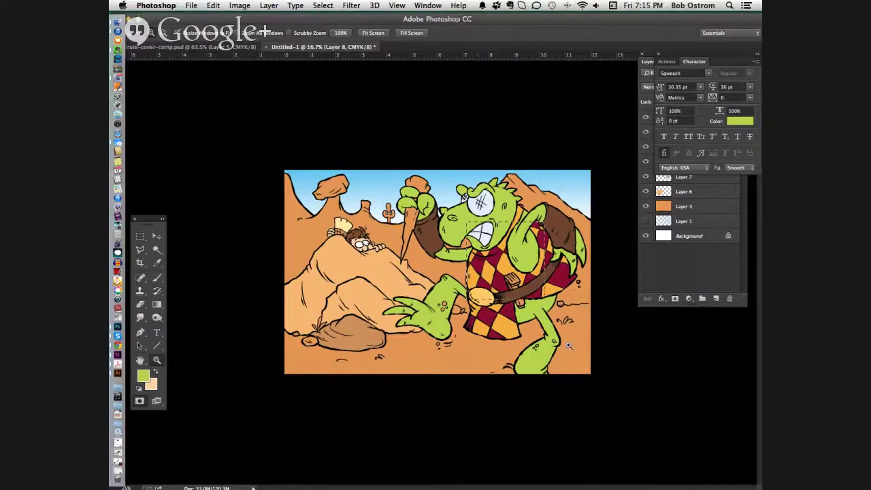
# - Zoom in to about 47% on the lizard's checkered vest and belt
pyautogui.click(569, 345)
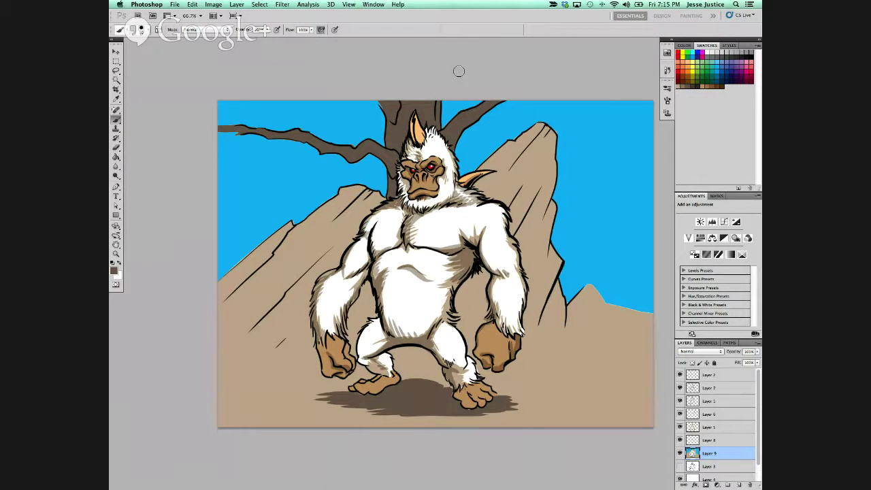
pyautogui.press('super+minus')
pyautogui.press('super+minus')
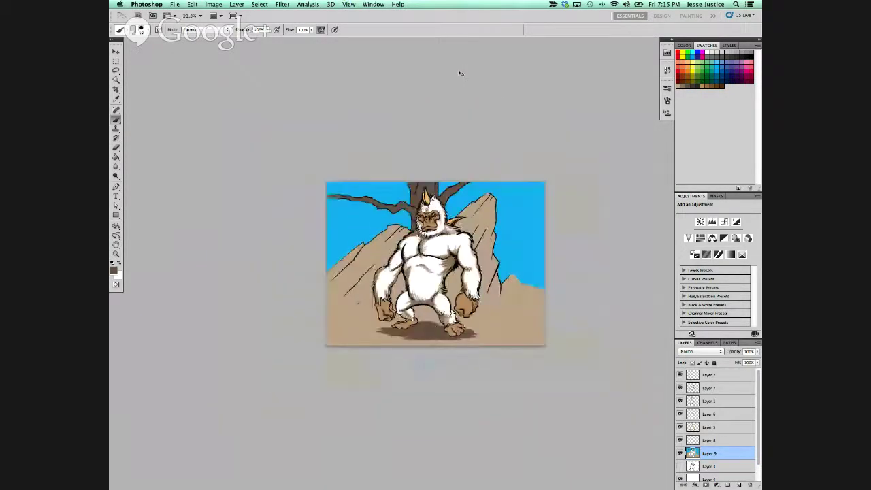
pyautogui.press('super+plus')
pyautogui.press('super+plus')
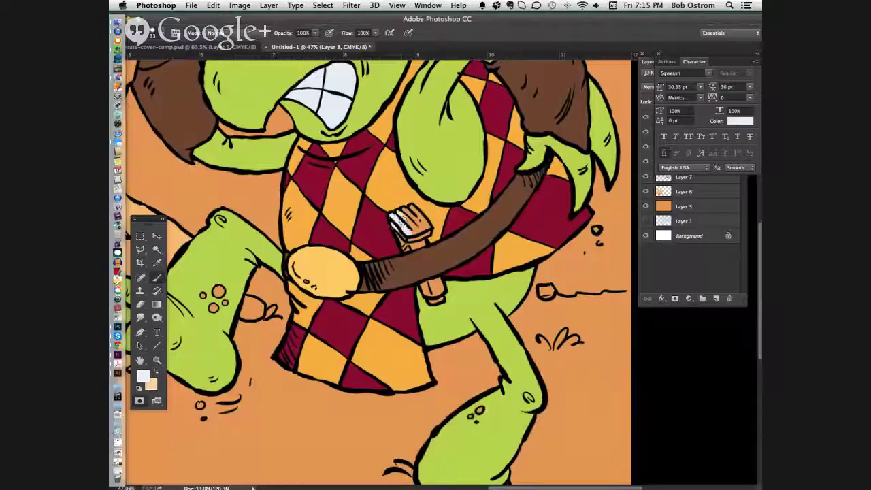
# - Paint the paintbrush bristles and small belt object white, shading its left side grey
pyautogui.moveTo(405, 221)
pyautogui.mouseDown()
pyautogui.moveTo(422, 222)
pyautogui.moveTo(404, 246)
pyautogui.moveTo(420, 230)
pyautogui.moveTo(426, 235)
pyautogui.mouseUp()
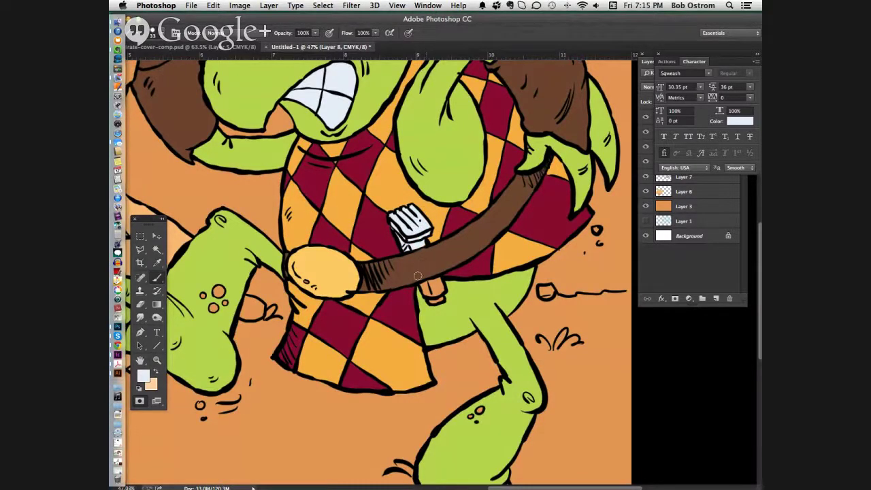
pyautogui.moveTo(433, 280)
pyautogui.mouseDown()
pyautogui.moveTo(425, 291)
pyautogui.moveTo(441, 287)
pyautogui.moveTo(424, 287)
pyautogui.mouseUp()
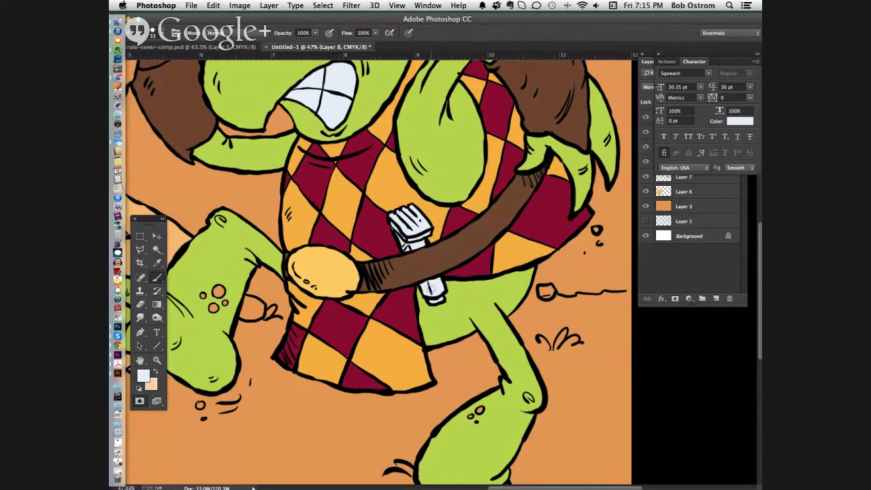
pyautogui.moveTo(430, 288); pyautogui.dragTo(431, 293)
# - Select the club in the lizard's raised hand and fill it with white
pyautogui.press('super+minus')
pyautogui.press('super+minus')
pyautogui.press('super+minus')
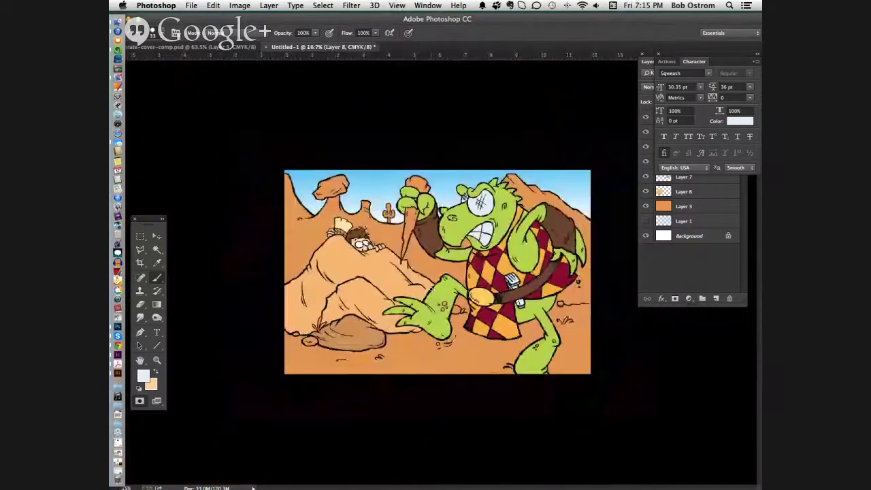
pyautogui.click(156, 249)
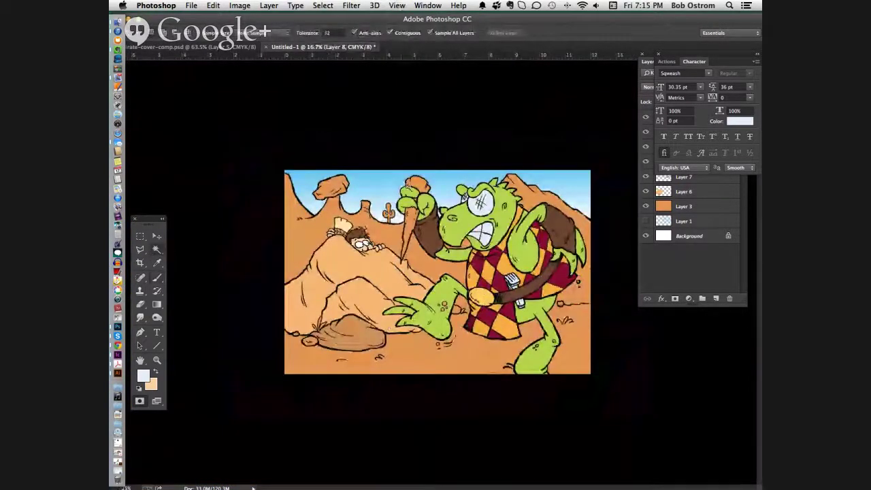
pyautogui.click(411, 214)
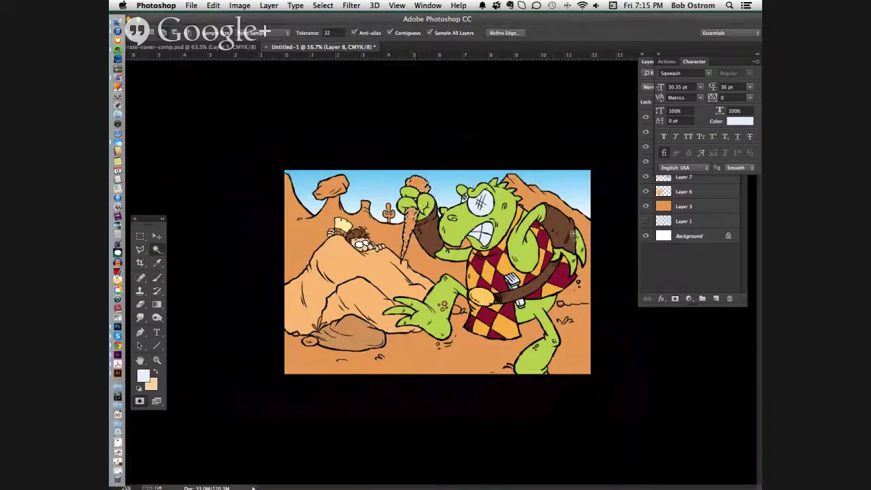
pyautogui.press('Delete')
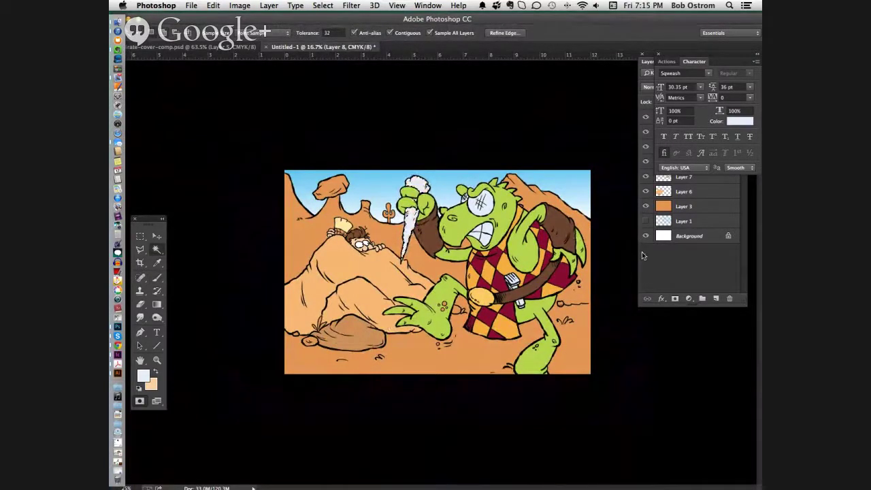
# - Darken the club to dark grey with Hue/Saturation Lightness -70
pyautogui.press('super+u')
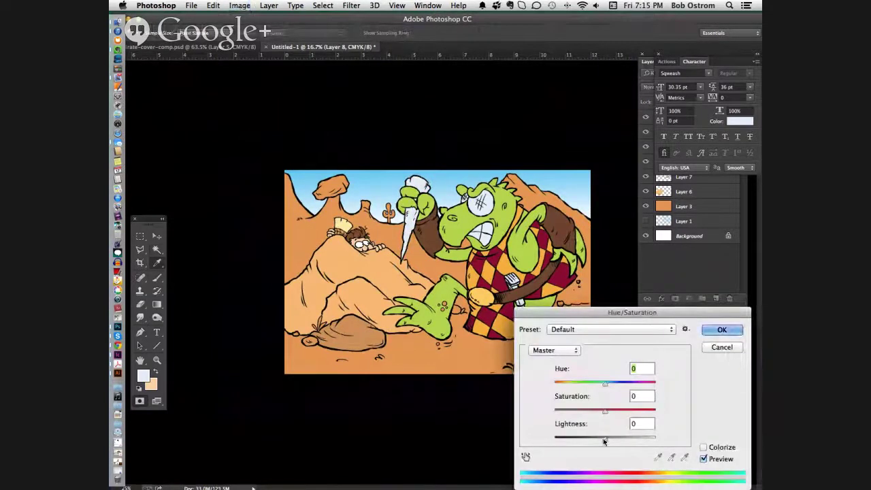
pyautogui.moveTo(604, 440); pyautogui.dragTo(573, 434)
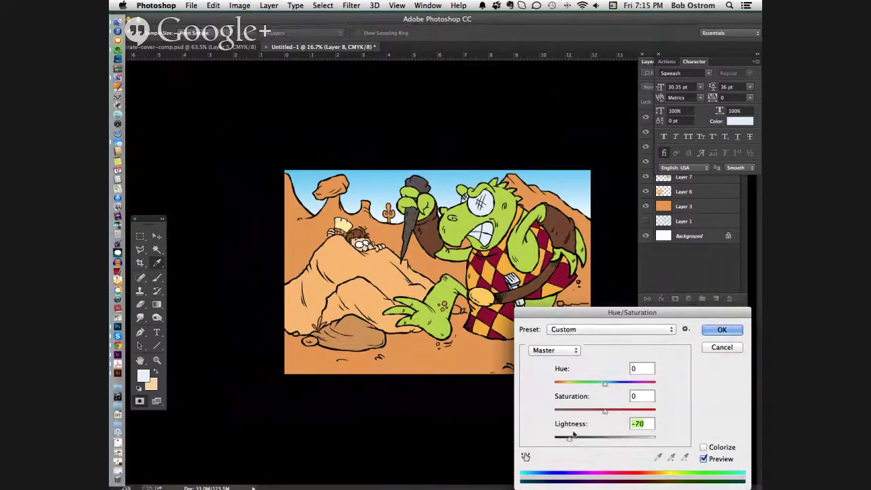
pyautogui.click(721, 329)
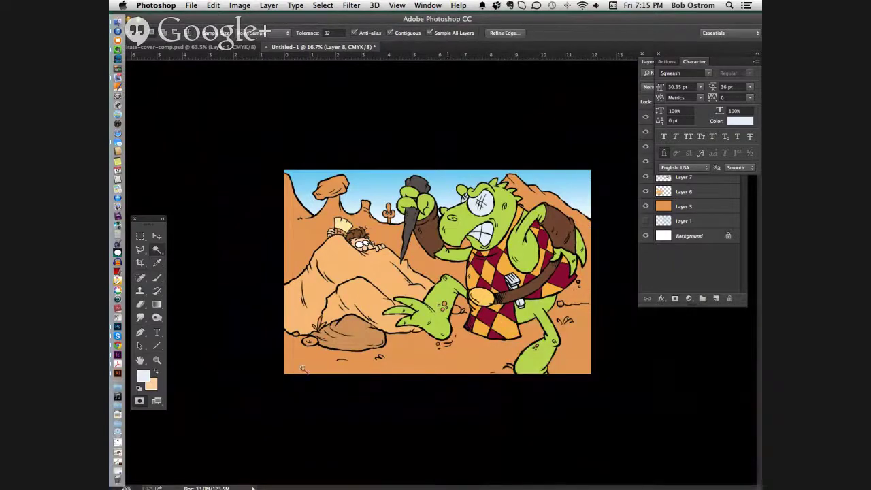
# - Fill the distant cactus with the lizard's sampled green, then lighten the green
pyautogui.click(156, 360)
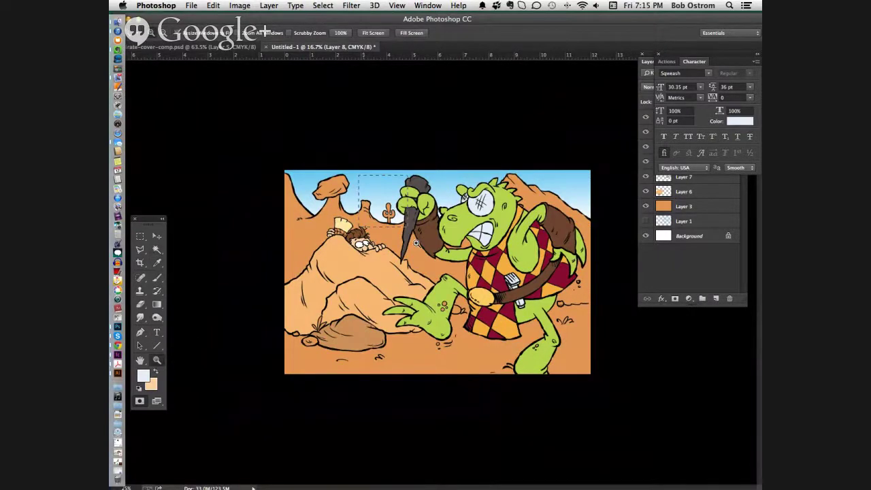
pyautogui.click(416, 243)
pyautogui.click(156, 264)
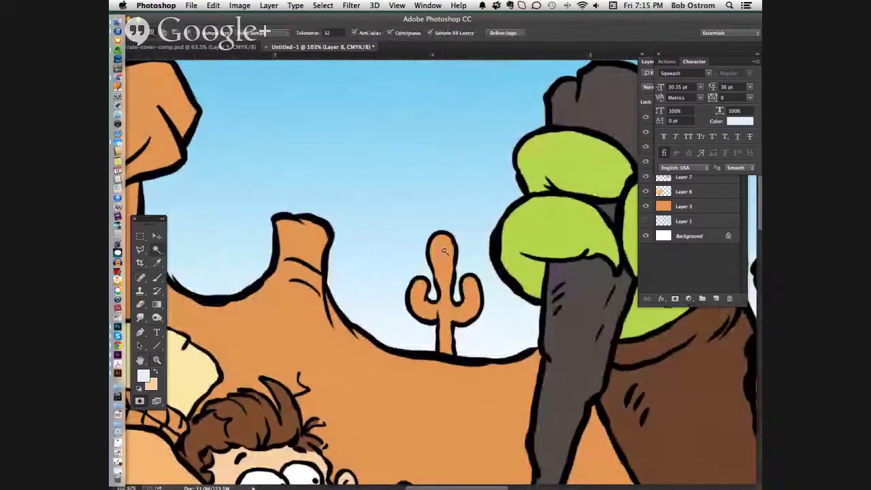
pyautogui.click(442, 292)
pyautogui.press('i')
pyautogui.click(527, 235)
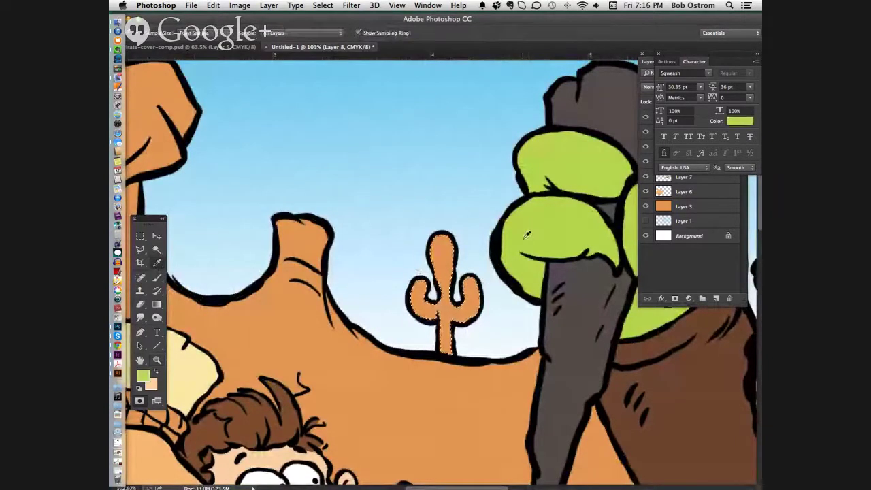
pyautogui.hotkey('alt', 'BackSpace')
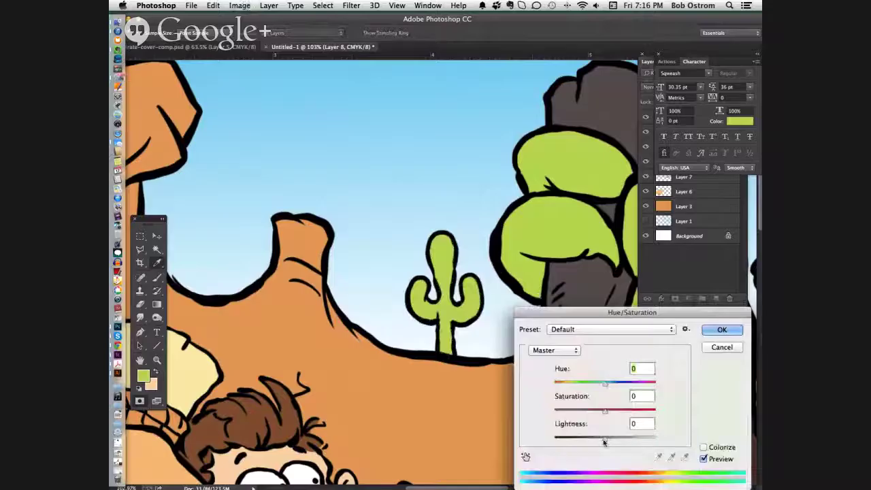
pyautogui.moveTo(605, 444); pyautogui.dragTo(630, 444)
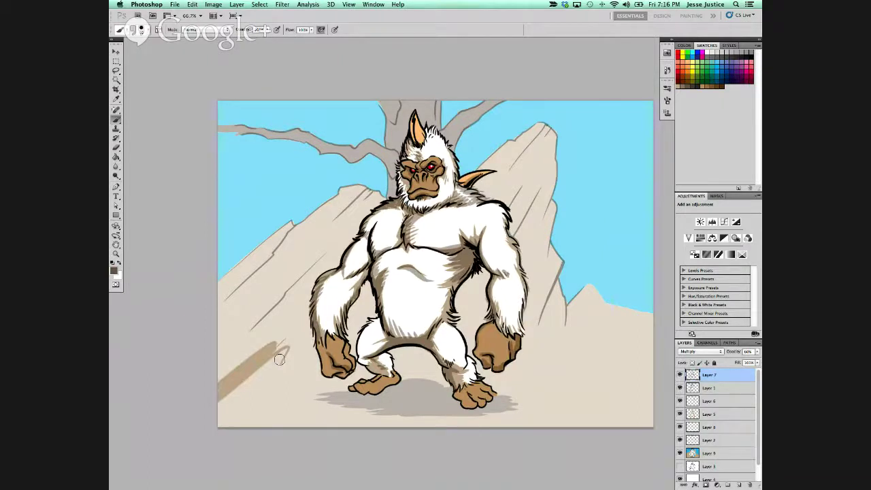
# - Check shading by toggling Layer 6 and Layer 1 visibility, then make Layer 1 active
pyautogui.click(680, 402)
pyautogui.click(680, 402)
pyautogui.click(680, 388)
pyautogui.click(680, 388)
pyautogui.click(711, 387)
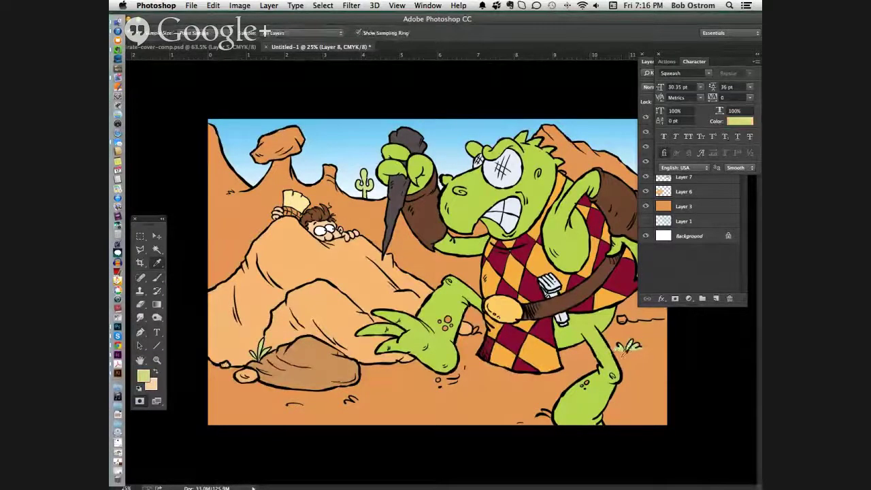
# - Zoom out to the whole comic, restore the panels and switch to the freehand Lasso
pyautogui.press('b')
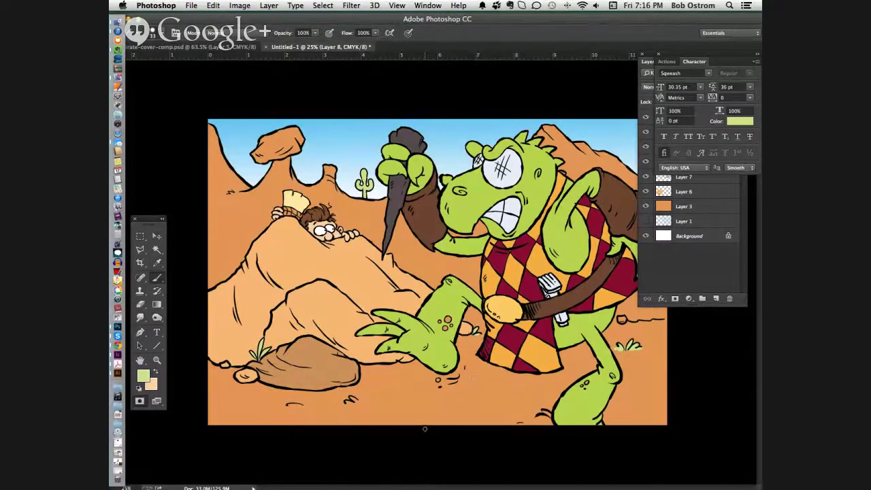
pyautogui.press('super+minus')
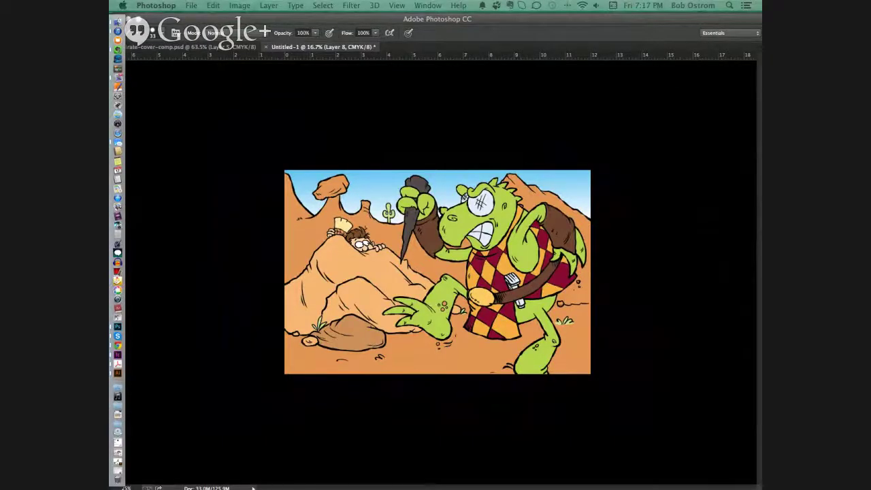
pyautogui.press('Tab')
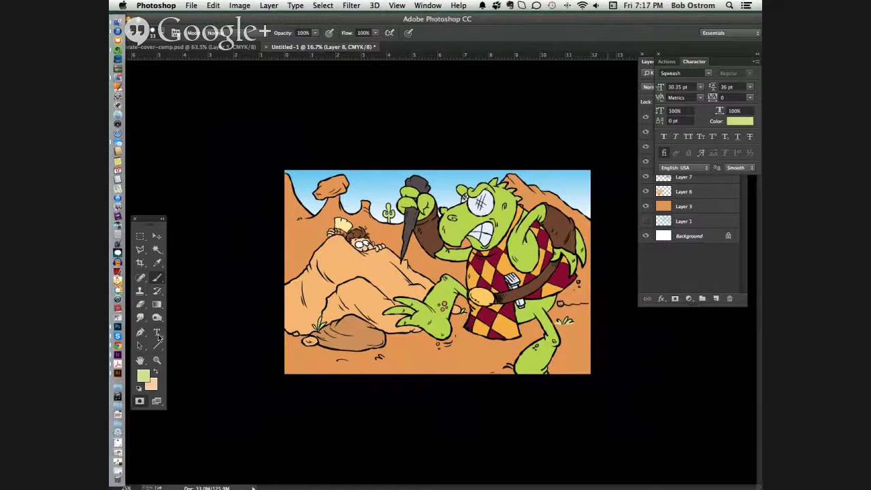
pyautogui.click(140, 249)
pyautogui.click(184, 245)
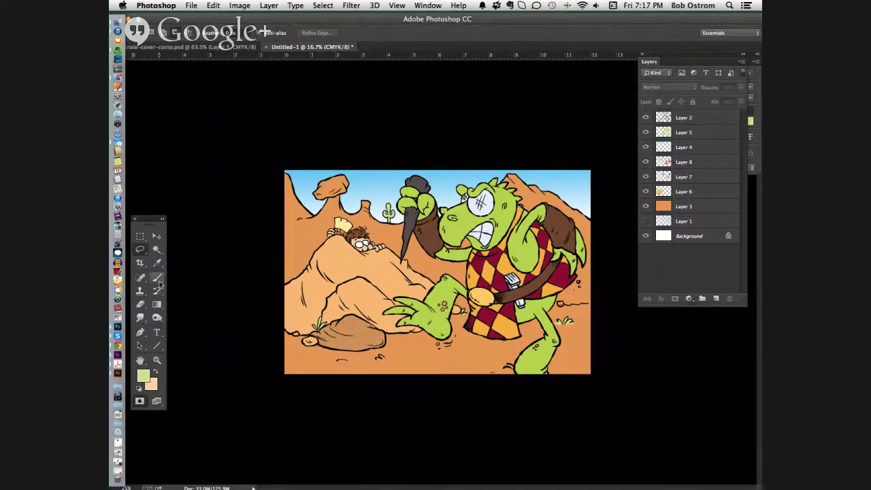
pyautogui.click(156, 277)
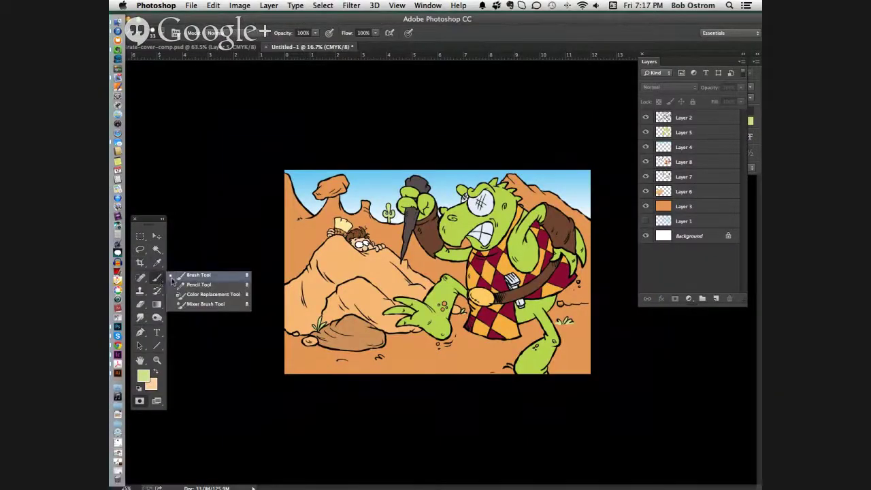
# - Switch to the regular Brush and enlarge it to 103 px
pyautogui.click(175, 276)
pyautogui.click(158, 34)
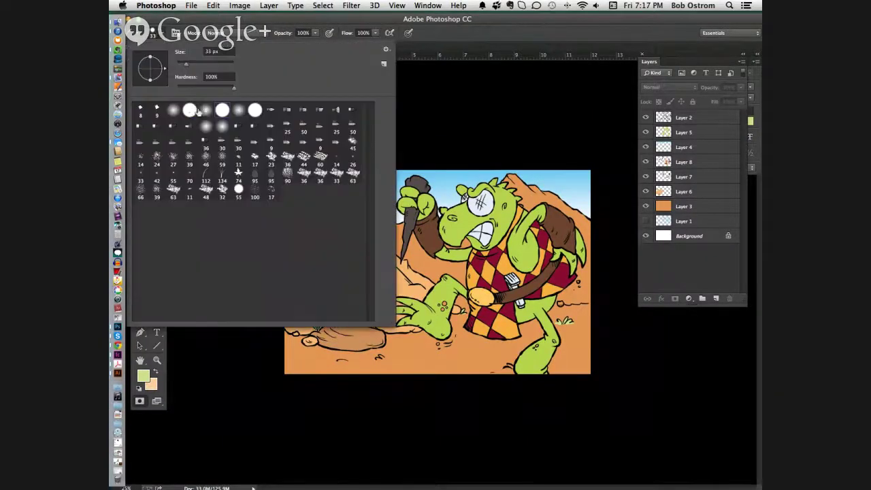
pyautogui.moveTo(177, 63); pyautogui.dragTo(206, 63)
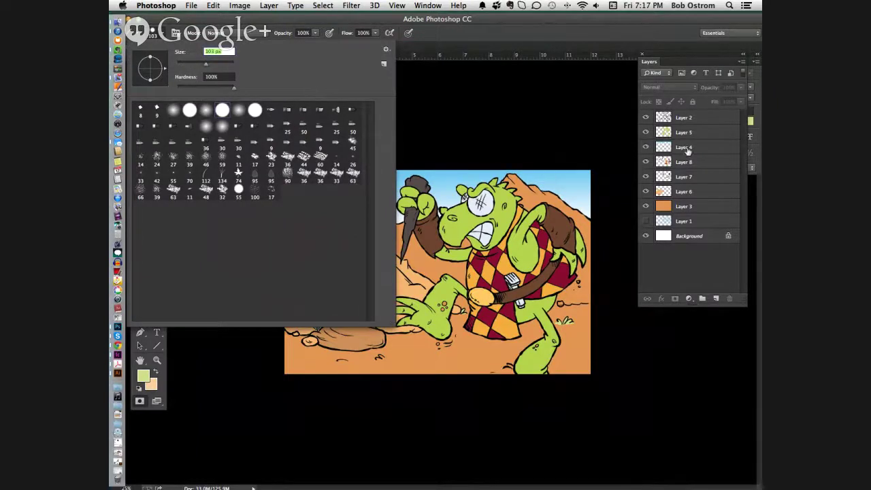
pyautogui.click(682, 160)
# - Create a new shadow layer and lower the brush opacity to 18%
pyautogui.click(717, 300)
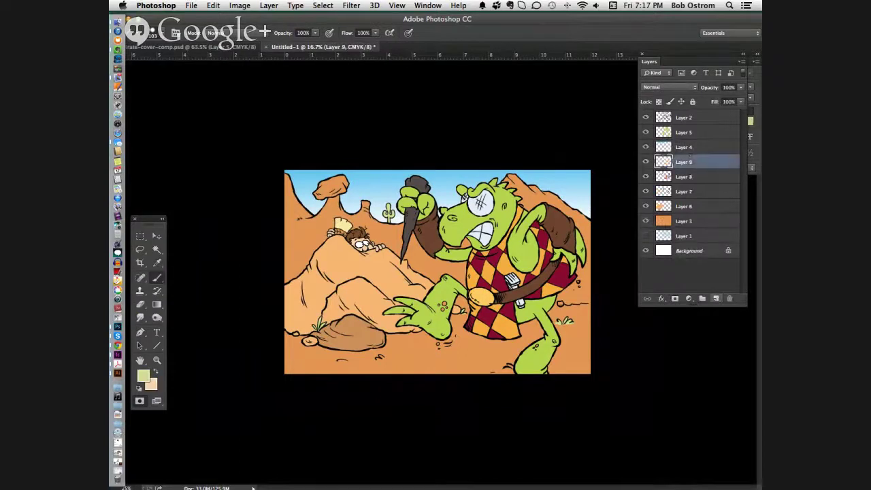
pyautogui.click(163, 32)
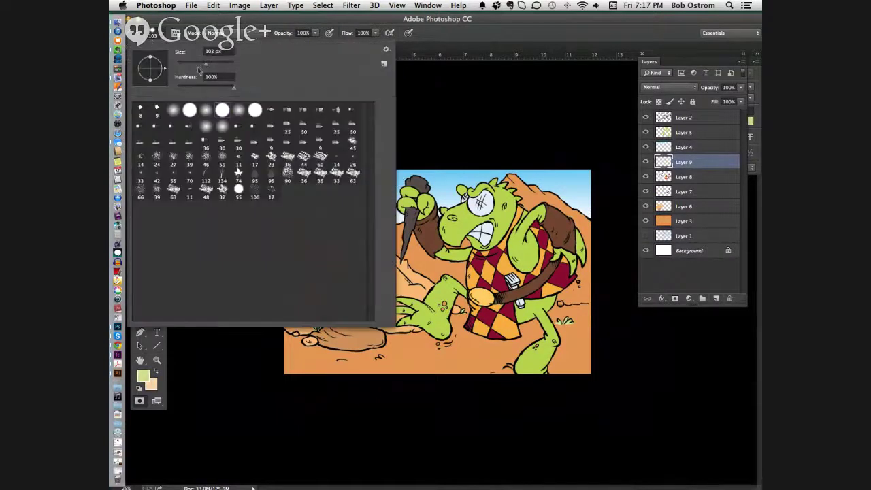
pyautogui.click(162, 34)
pyautogui.click(315, 32)
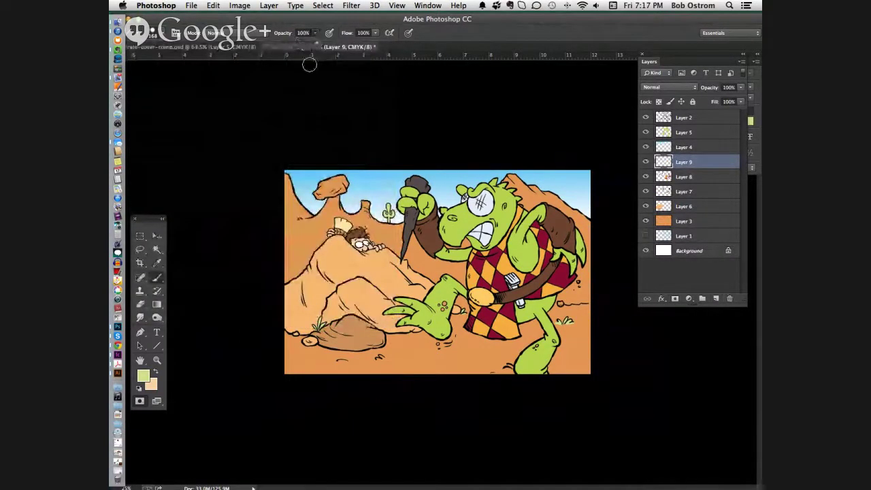
pyautogui.moveTo(317, 45); pyautogui.dragTo(274, 48)
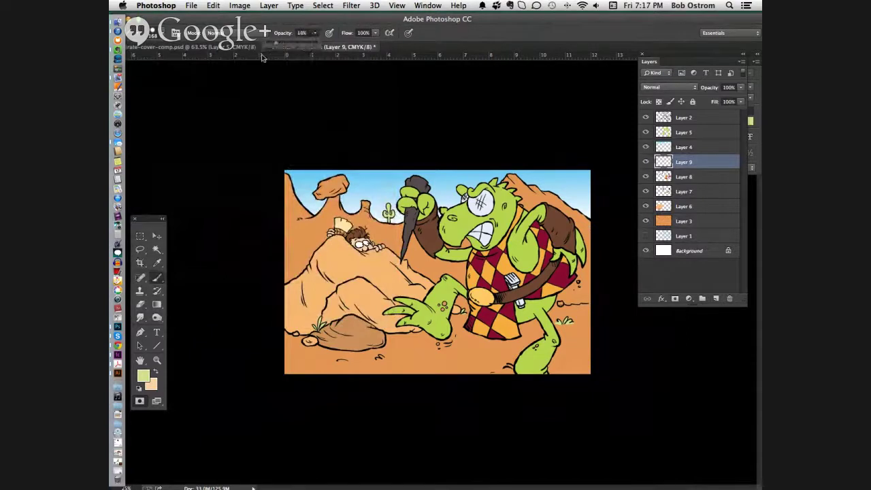
# - Choose a saturated, slightly magenta purple as the foreground colour
pyautogui.click(143, 375)
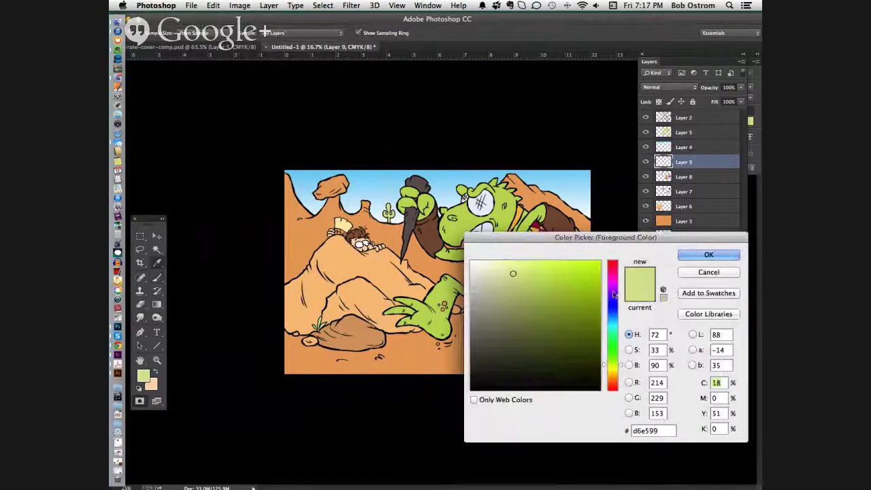
pyautogui.click(613, 292)
pyautogui.click(601, 287)
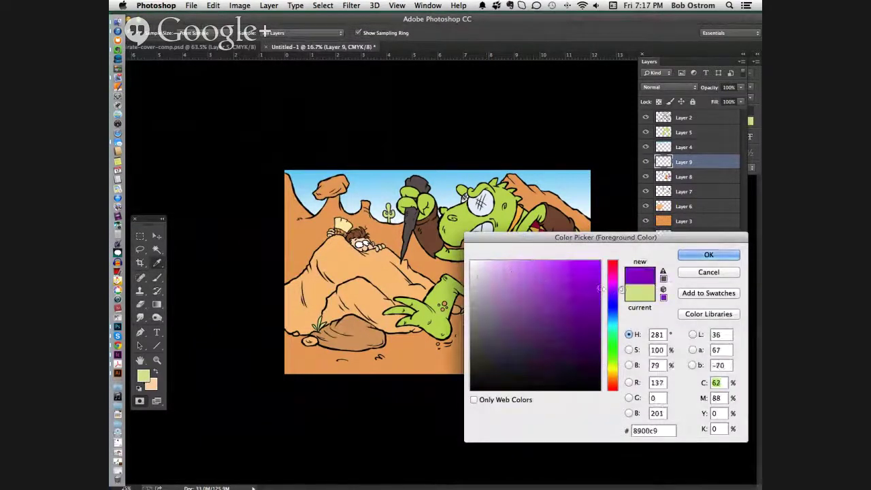
pyautogui.moveTo(614, 289); pyautogui.dragTo(622, 287)
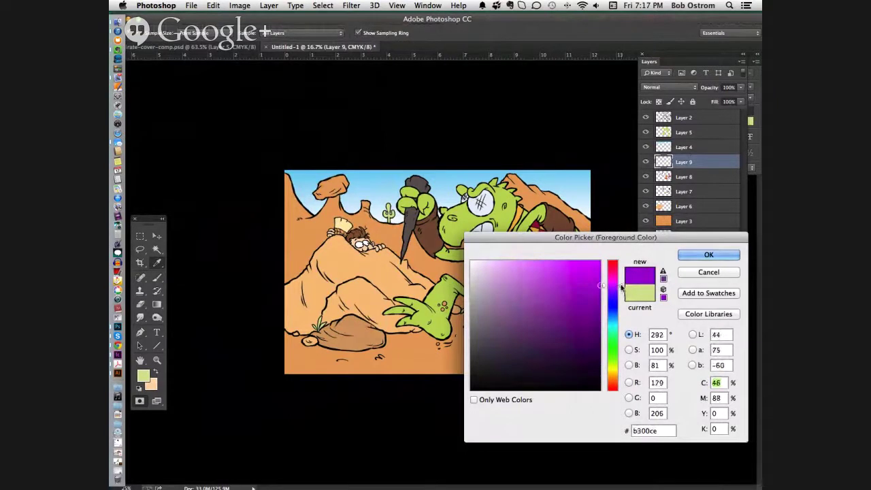
pyautogui.click(708, 255)
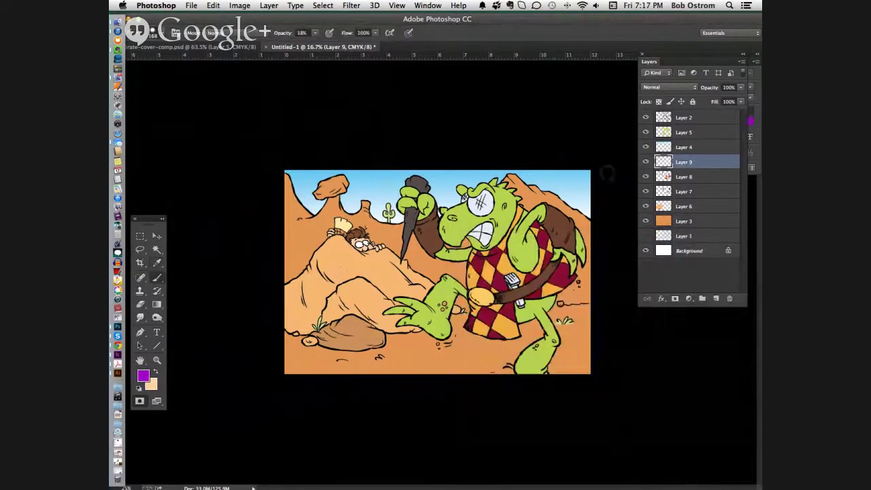
# - Set the shadow layer's blend mode to Multiply at about 44% opacity
pyautogui.click(654, 87)
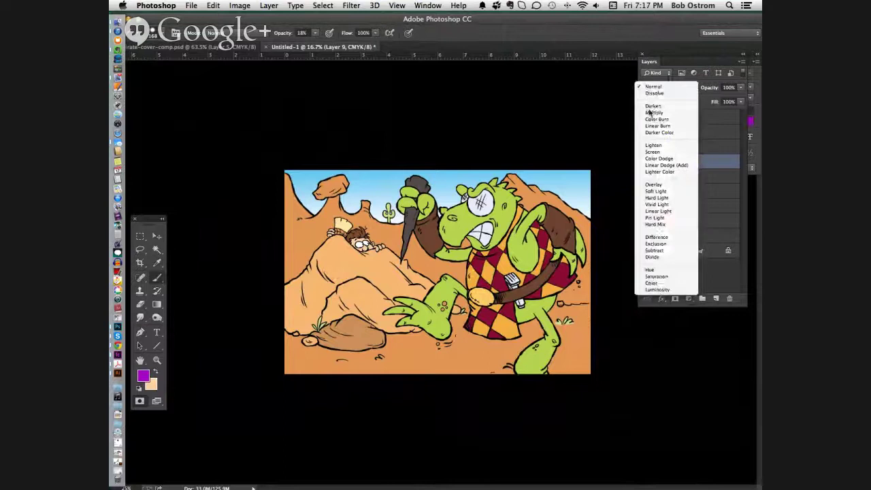
pyautogui.click(649, 113)
pyautogui.click(742, 87)
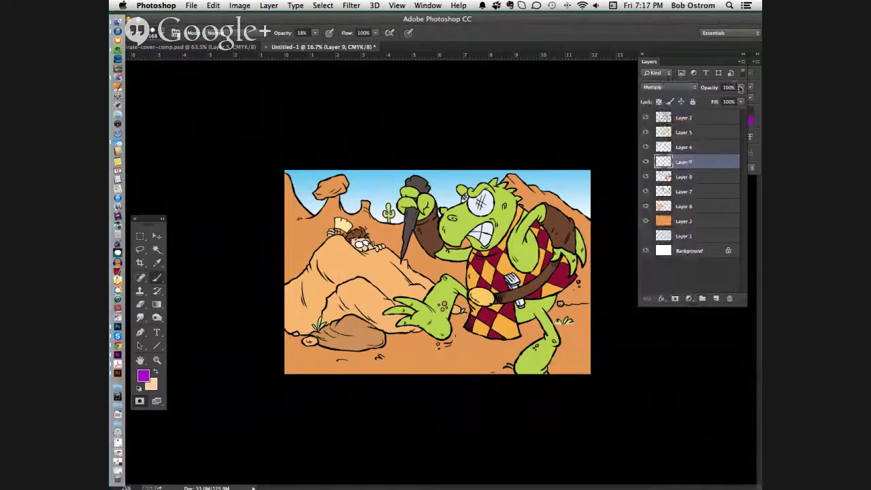
pyautogui.moveTo(742, 99); pyautogui.dragTo(713, 99)
# - Paint a test shadow on the rock and fine-tune the purple shade
pyautogui.moveTo(305, 289)
pyautogui.mouseDown()
pyautogui.moveTo(313, 285)
pyautogui.moveTo(315, 300)
pyautogui.moveTo(307, 279)
pyautogui.mouseUp()
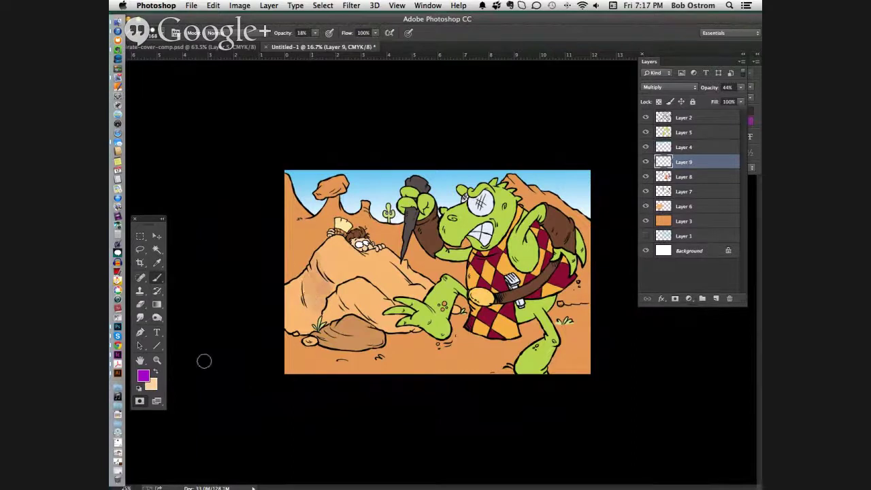
pyautogui.click(140, 249)
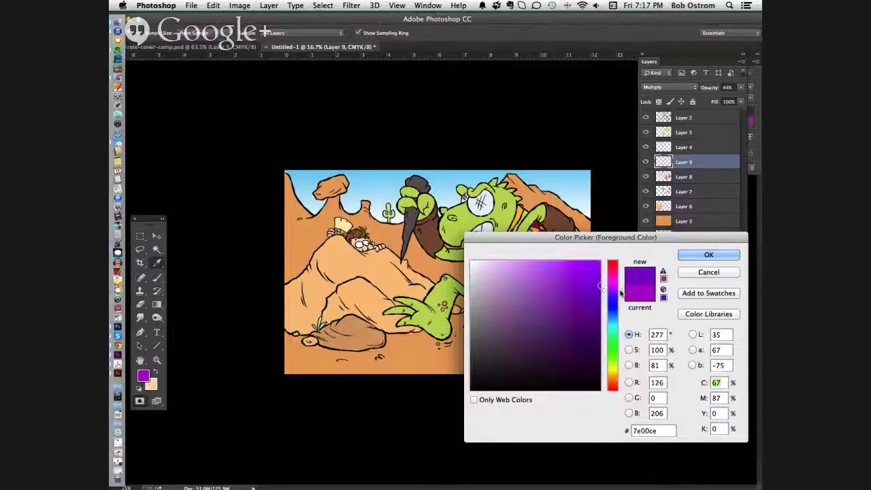
pyautogui.press('Up')
pyautogui.press('Up')
pyautogui.press('Up')
pyautogui.press('Up')
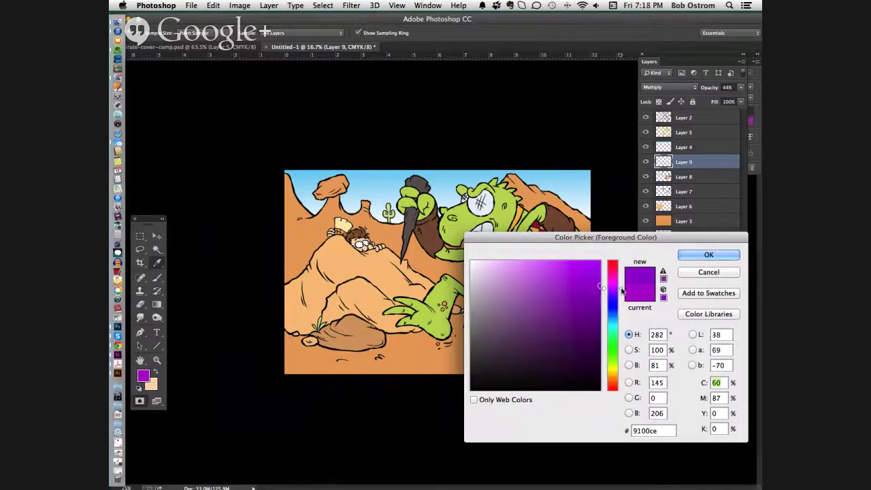
pyautogui.click(707, 254)
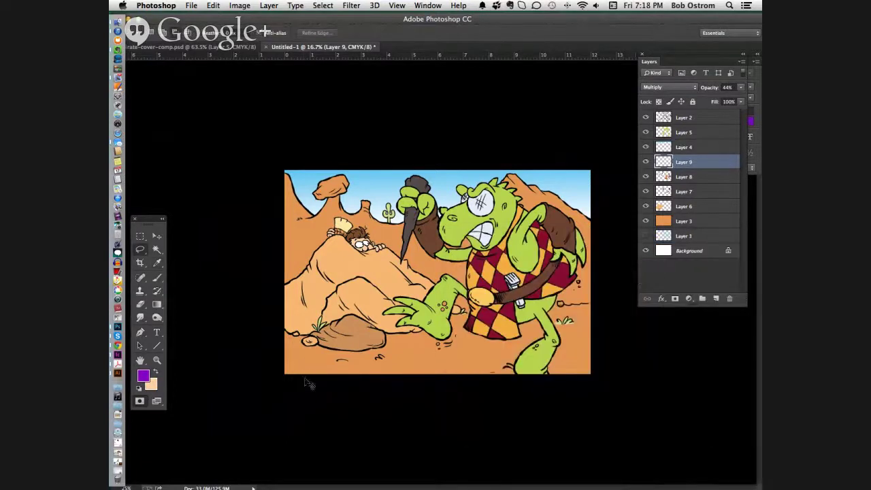
# - Brush purple shadows on the left rock's side, the clawed hand and under the feet
pyautogui.click(157, 278)
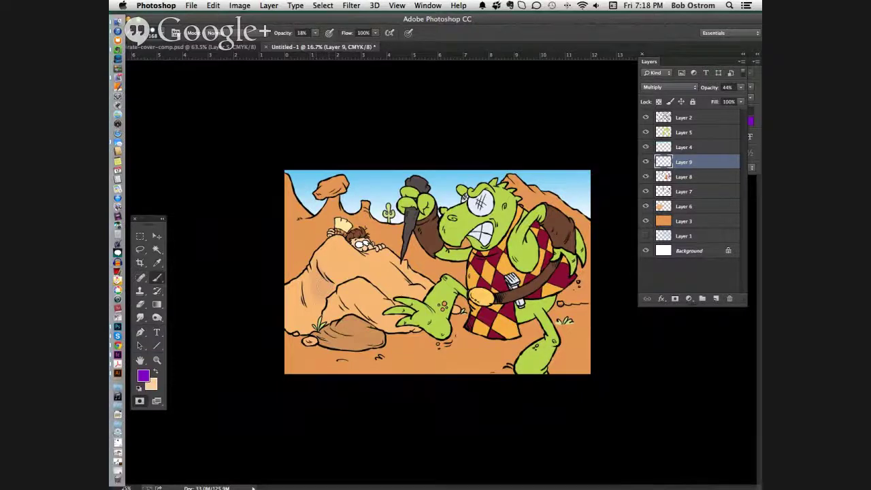
pyautogui.moveTo(320, 292)
pyautogui.mouseDown()
pyautogui.moveTo(304, 320)
pyautogui.moveTo(290, 310)
pyautogui.moveTo(312, 329)
pyautogui.moveTo(323, 325)
pyautogui.mouseUp()
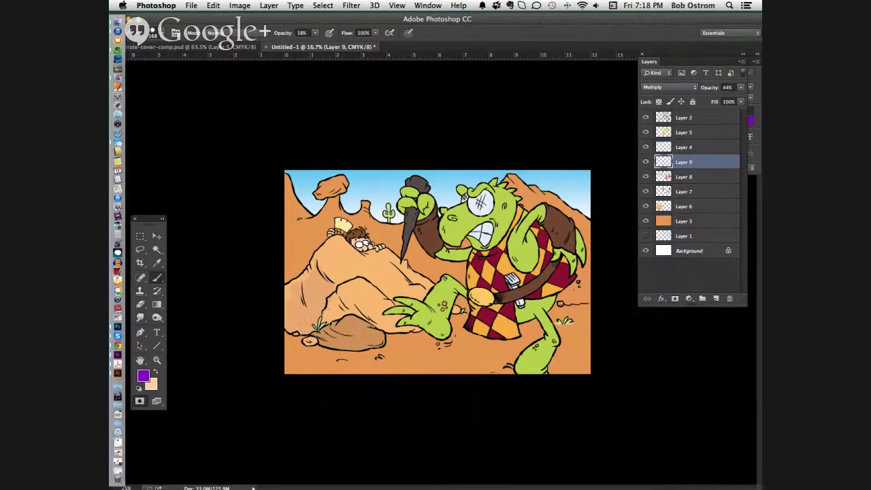
pyautogui.moveTo(339, 292); pyautogui.dragTo(329, 323)
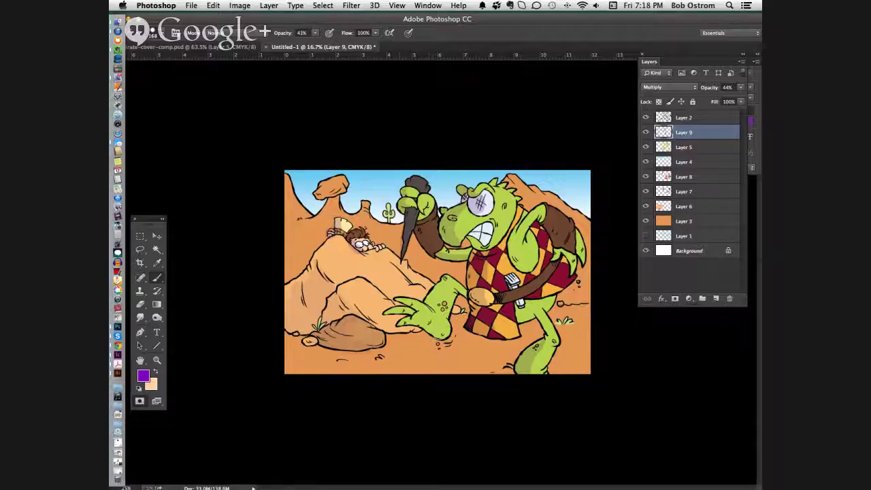
pyautogui.moveTo(409, 303)
pyautogui.mouseDown()
pyautogui.moveTo(416, 314)
pyautogui.moveTo(398, 313)
pyautogui.moveTo(430, 330)
pyautogui.mouseUp()
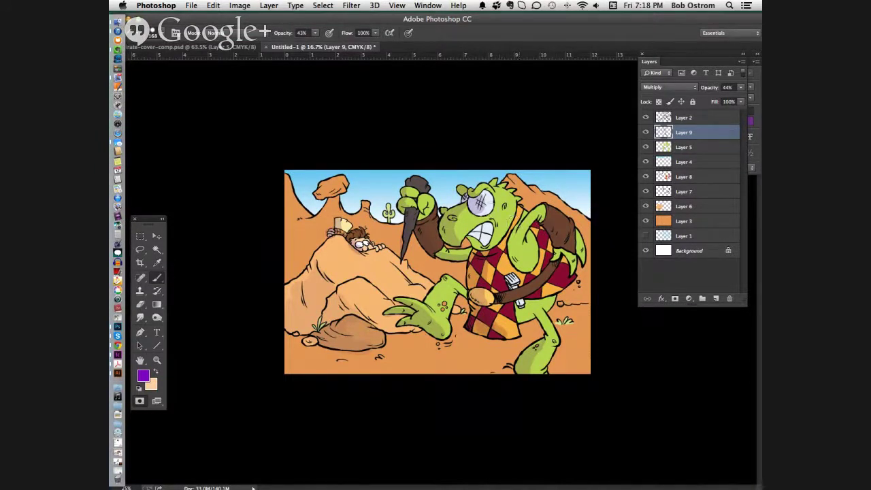
pyautogui.moveTo(509, 358)
pyautogui.mouseDown()
pyautogui.moveTo(392, 359)
pyautogui.moveTo(410, 368)
pyautogui.moveTo(401, 373)
pyautogui.moveTo(428, 378)
pyautogui.moveTo(404, 365)
pyautogui.moveTo(487, 360)
pyautogui.mouseUp()
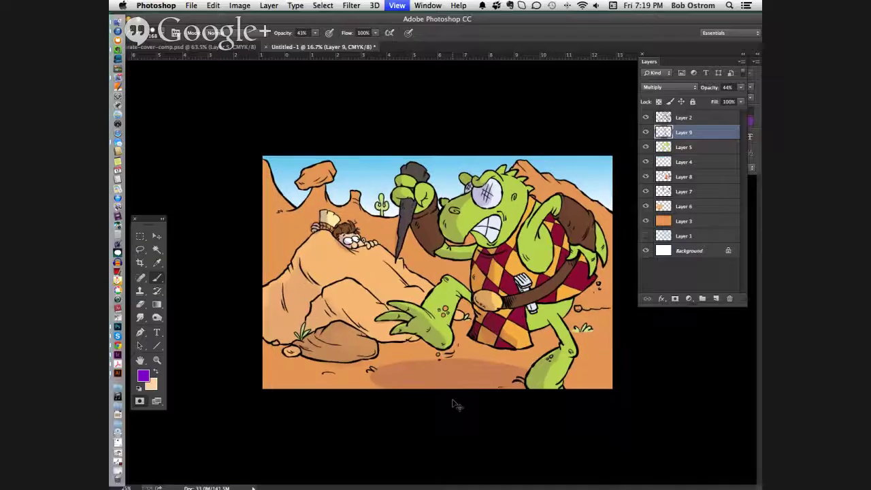
pyautogui.press('super+equal')
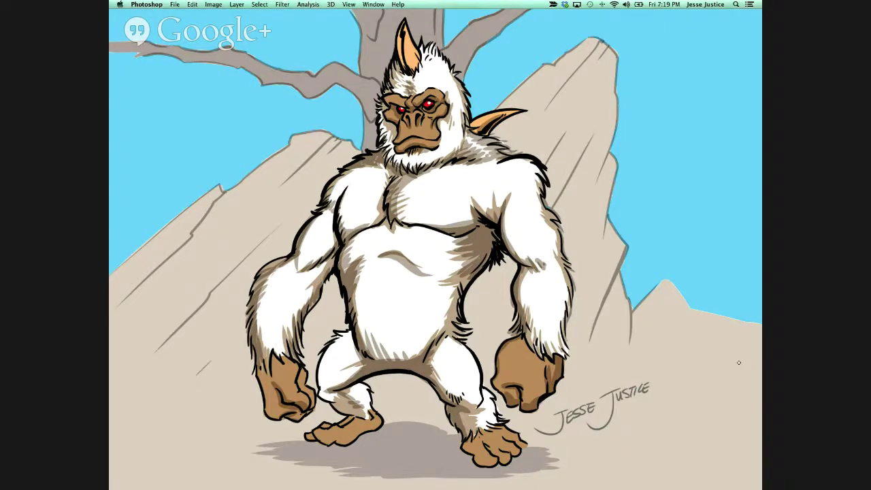
# - Darken the left rock face and the belly near the buckle and belt, then select Layer 4
pyautogui.press('super+minus')
pyautogui.press('super+minus')
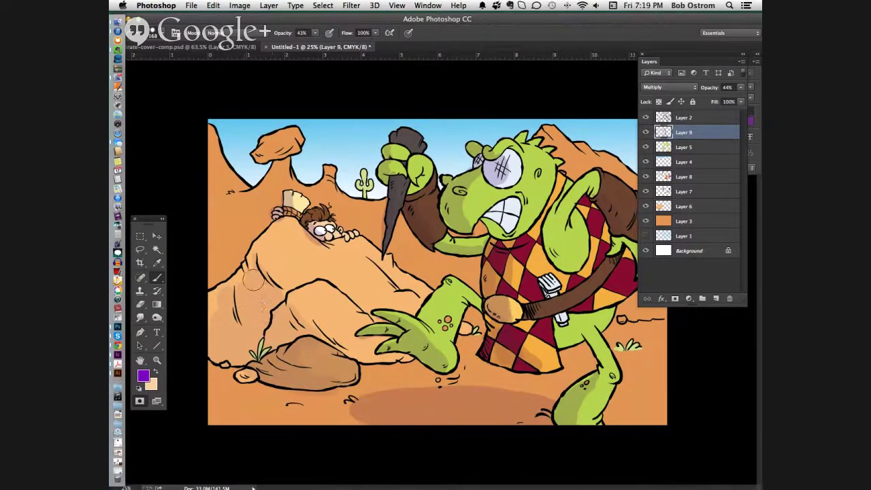
pyautogui.moveTo(259, 272)
pyautogui.mouseDown()
pyautogui.moveTo(255, 341)
pyautogui.moveTo(225, 359)
pyautogui.moveTo(281, 354)
pyautogui.moveTo(293, 371)
pyautogui.moveTo(264, 375)
pyautogui.moveTo(335, 387)
pyautogui.mouseUp()
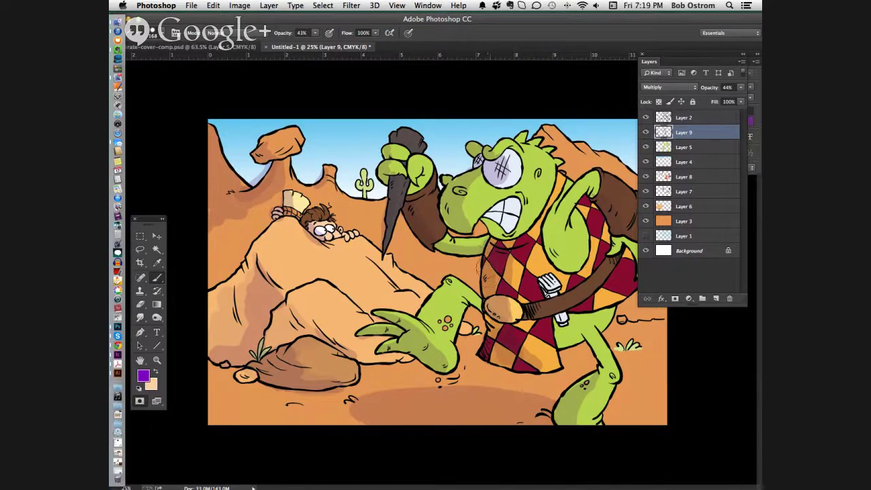
pyautogui.moveTo(497, 308)
pyautogui.mouseDown()
pyautogui.moveTo(486, 326)
pyautogui.moveTo(496, 355)
pyautogui.mouseUp()
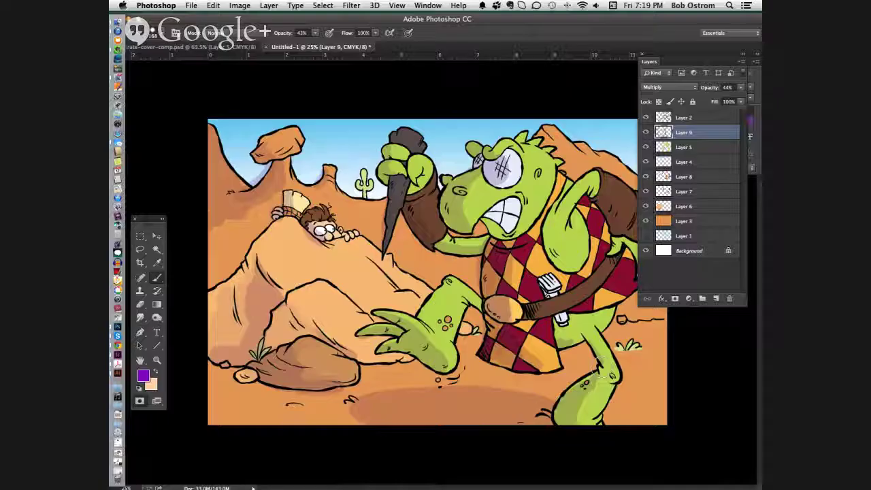
pyautogui.moveTo(602, 366)
pyautogui.mouseDown()
pyautogui.moveTo(559, 399)
pyautogui.moveTo(557, 425)
pyautogui.mouseUp()
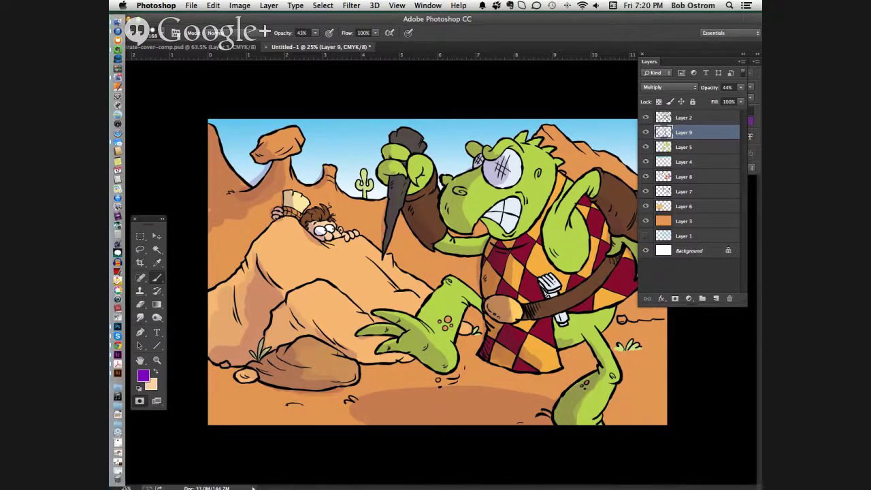
pyautogui.click(684, 162)
# - Add a new layer above Layer 4 and paint a soft white cloud above the cactus
pyautogui.click(716, 298)
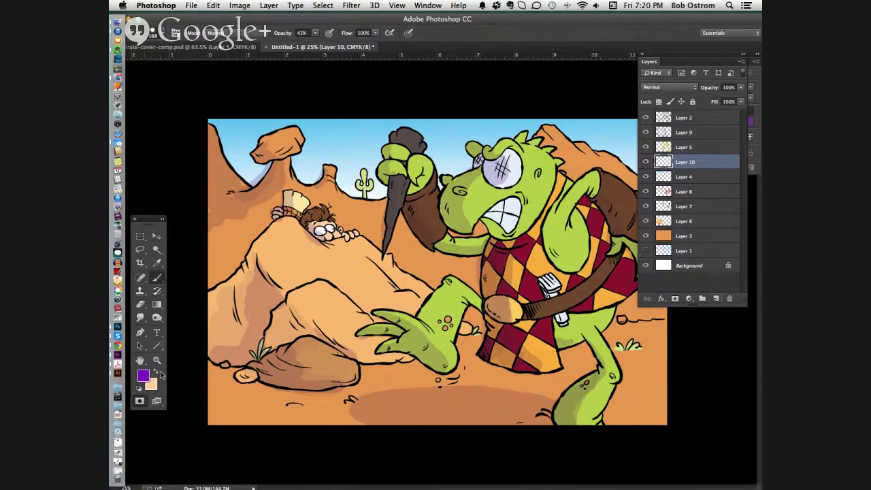
pyautogui.press('d')
pyautogui.click(155, 370)
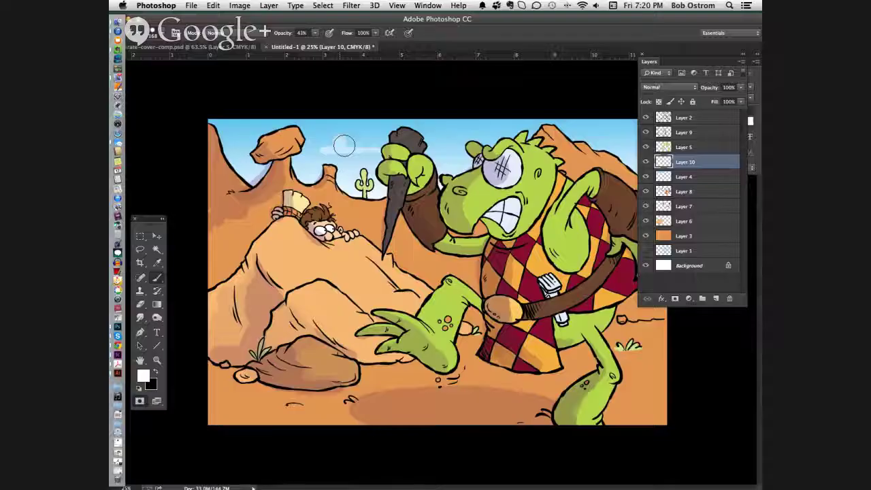
pyautogui.moveTo(347, 146)
pyautogui.mouseDown()
pyautogui.moveTo(366, 141)
pyautogui.moveTo(365, 159)
pyautogui.mouseUp()
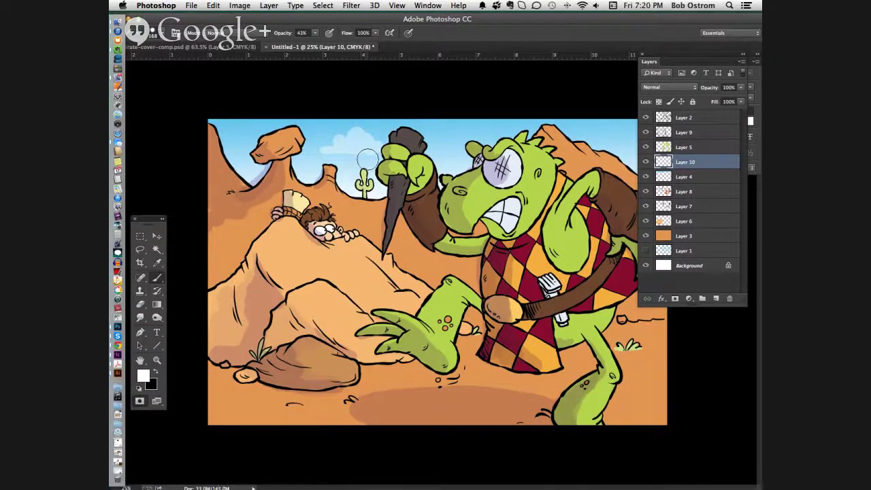